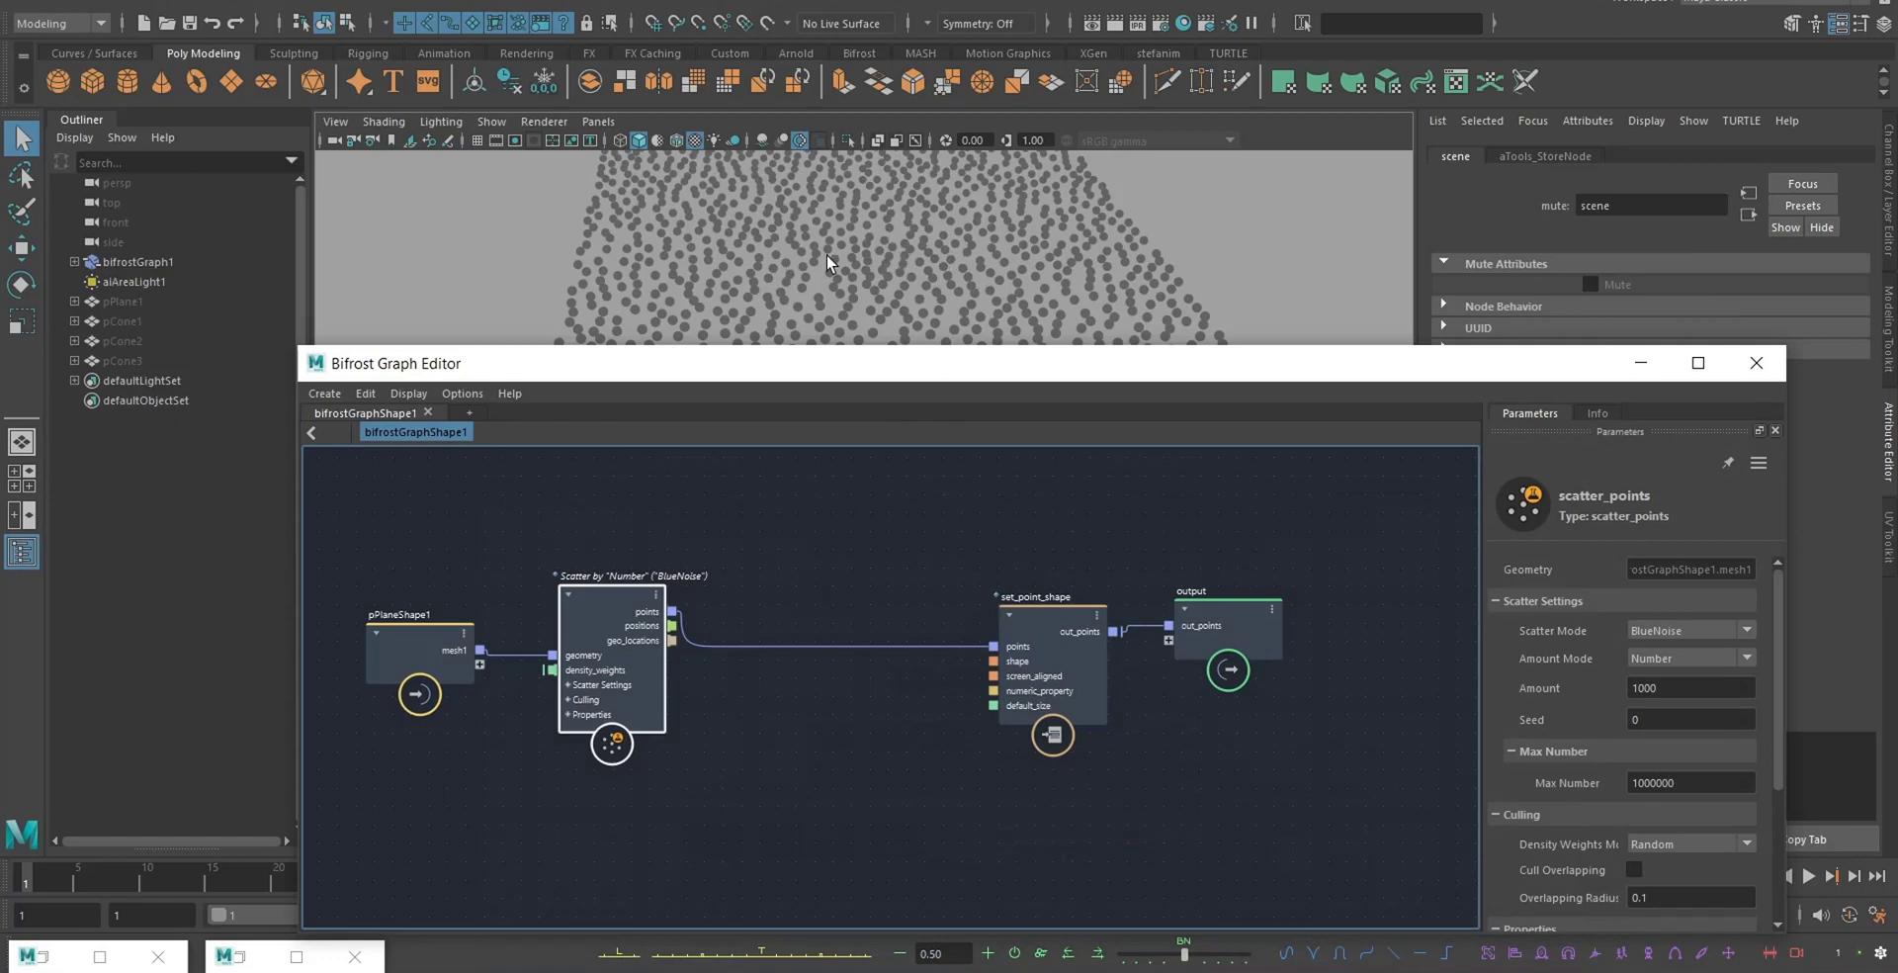
- Inspect the point properties on the scatter_points to set_point_shape connection with a temporary watchpoint, removing it when done
alt+middle_drag(919, 627, 927, 611)
alt+middle_drag(858, 706, 857, 699)
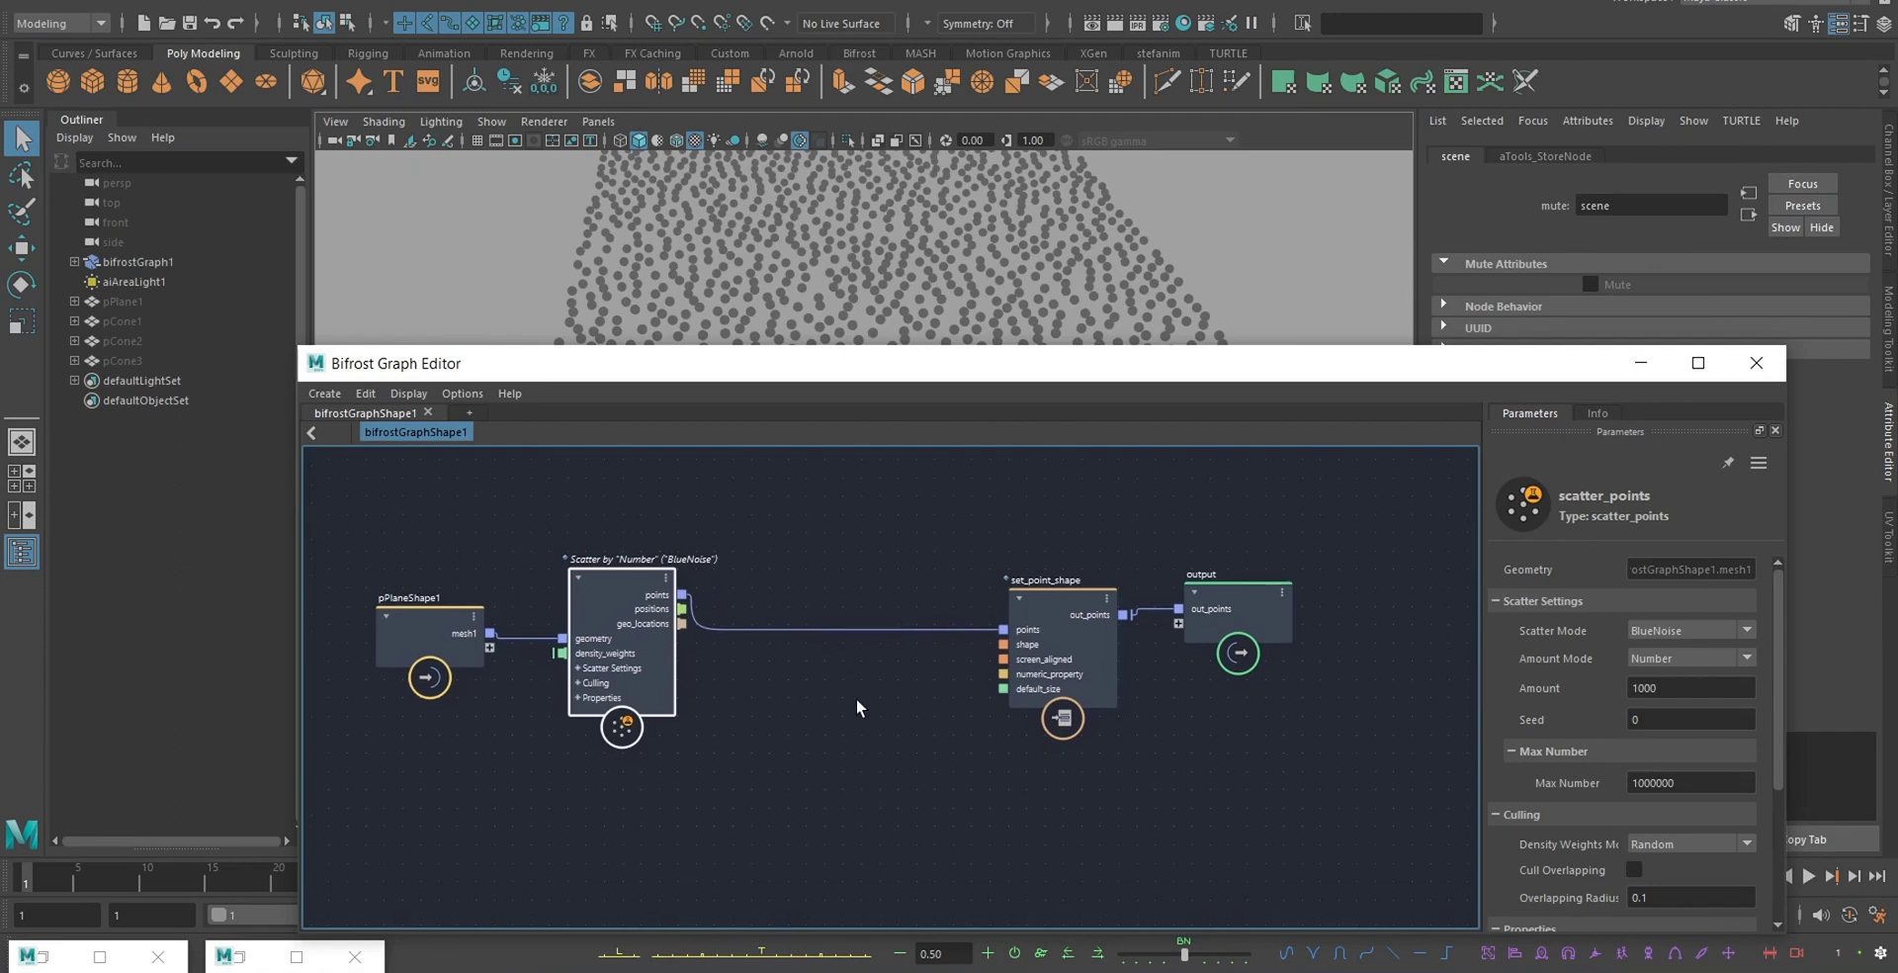
right_click(768, 632)
click(805, 656)
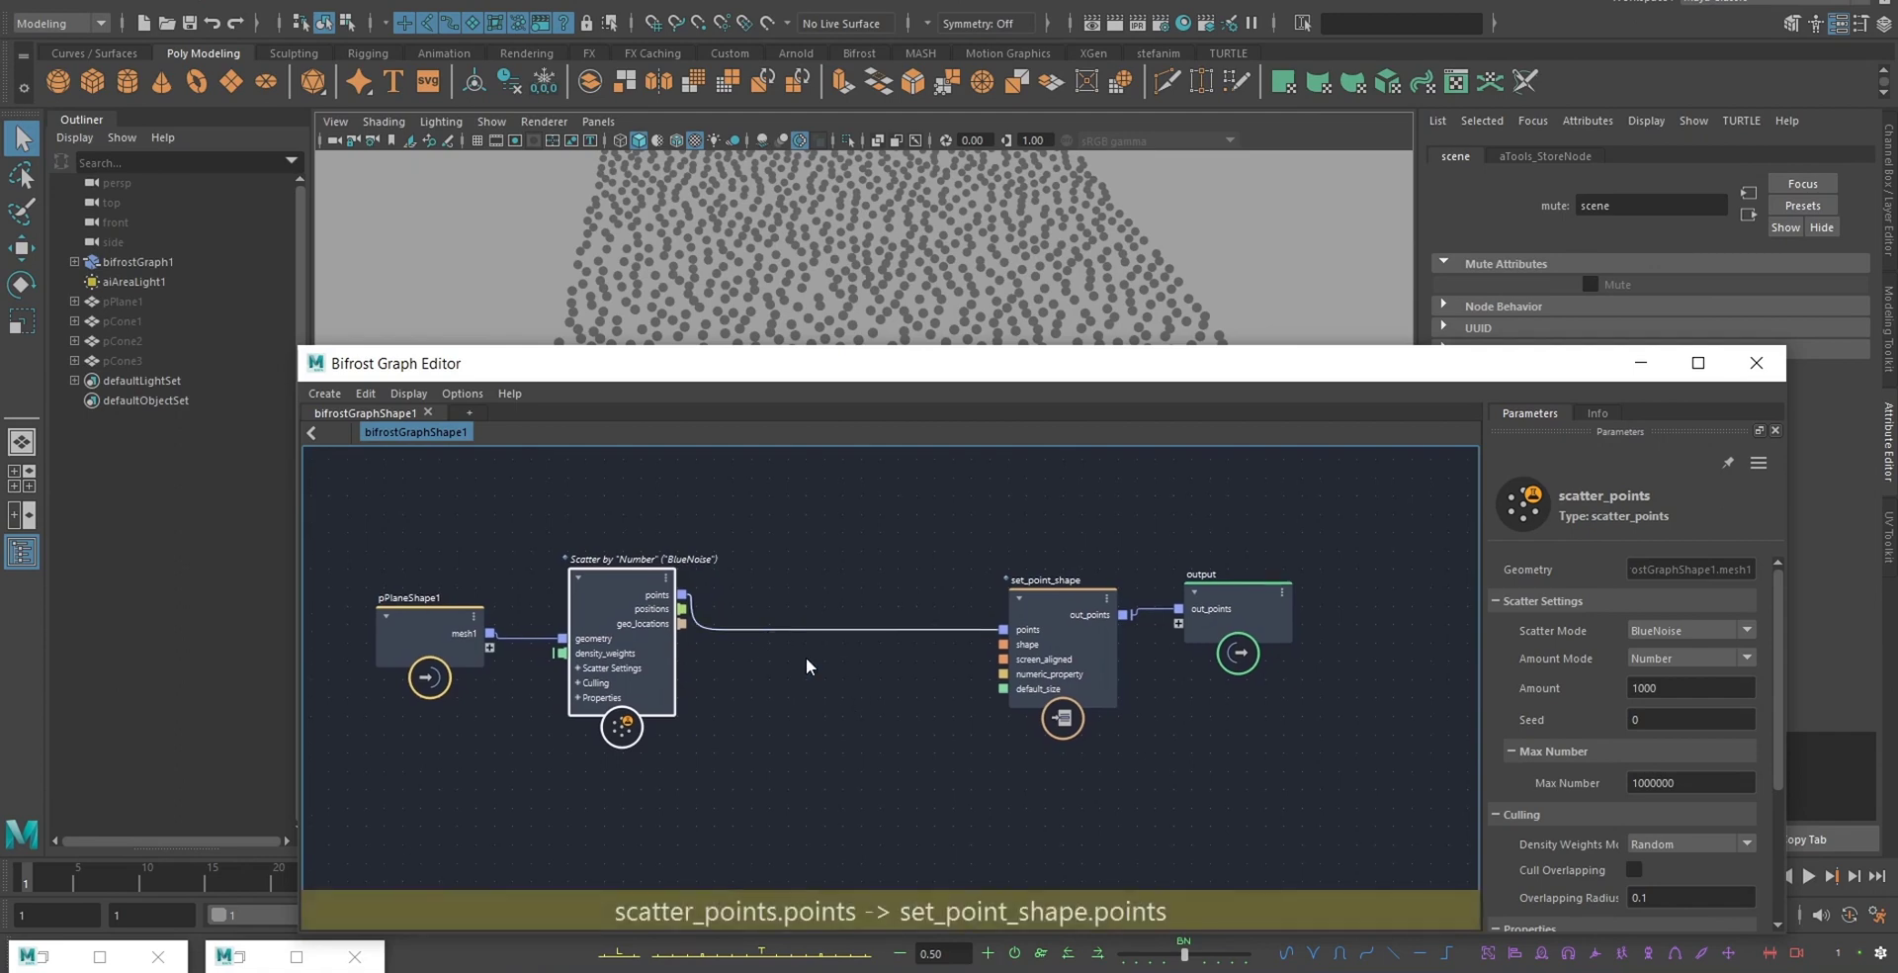
scroll(979, 648, up, 3)
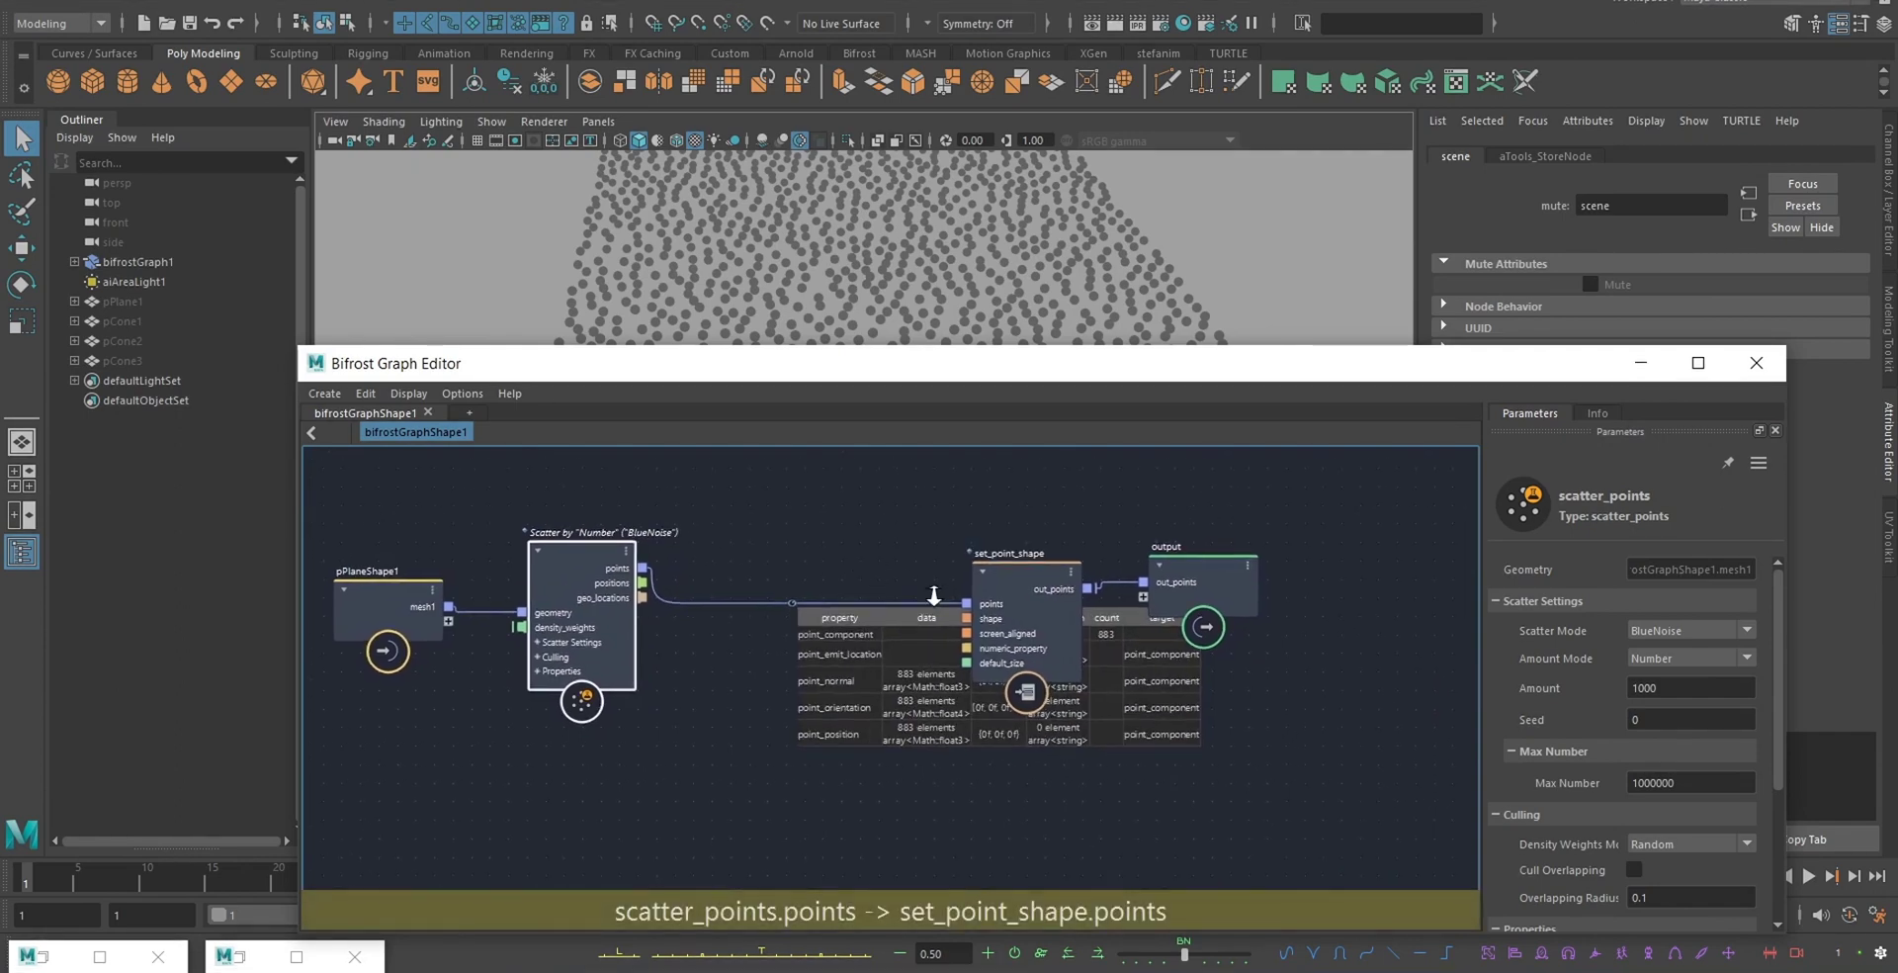
scroll(1035, 661, up, 2)
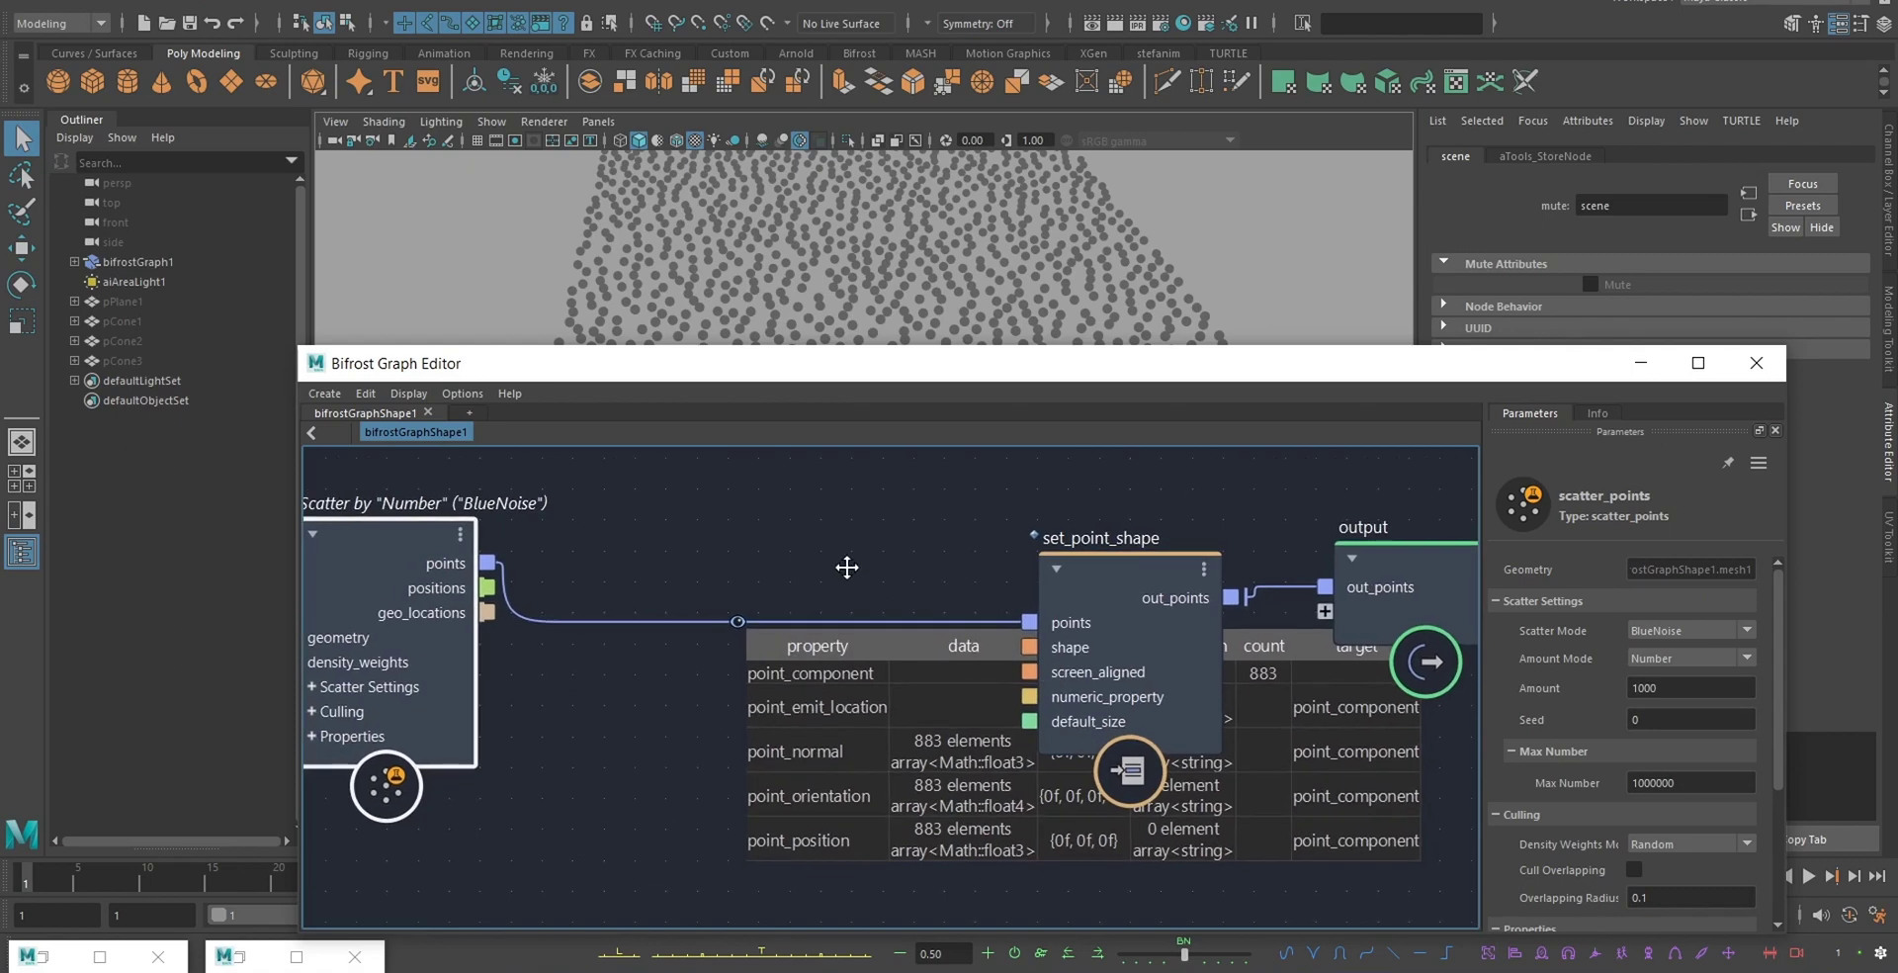
right_click(716, 619)
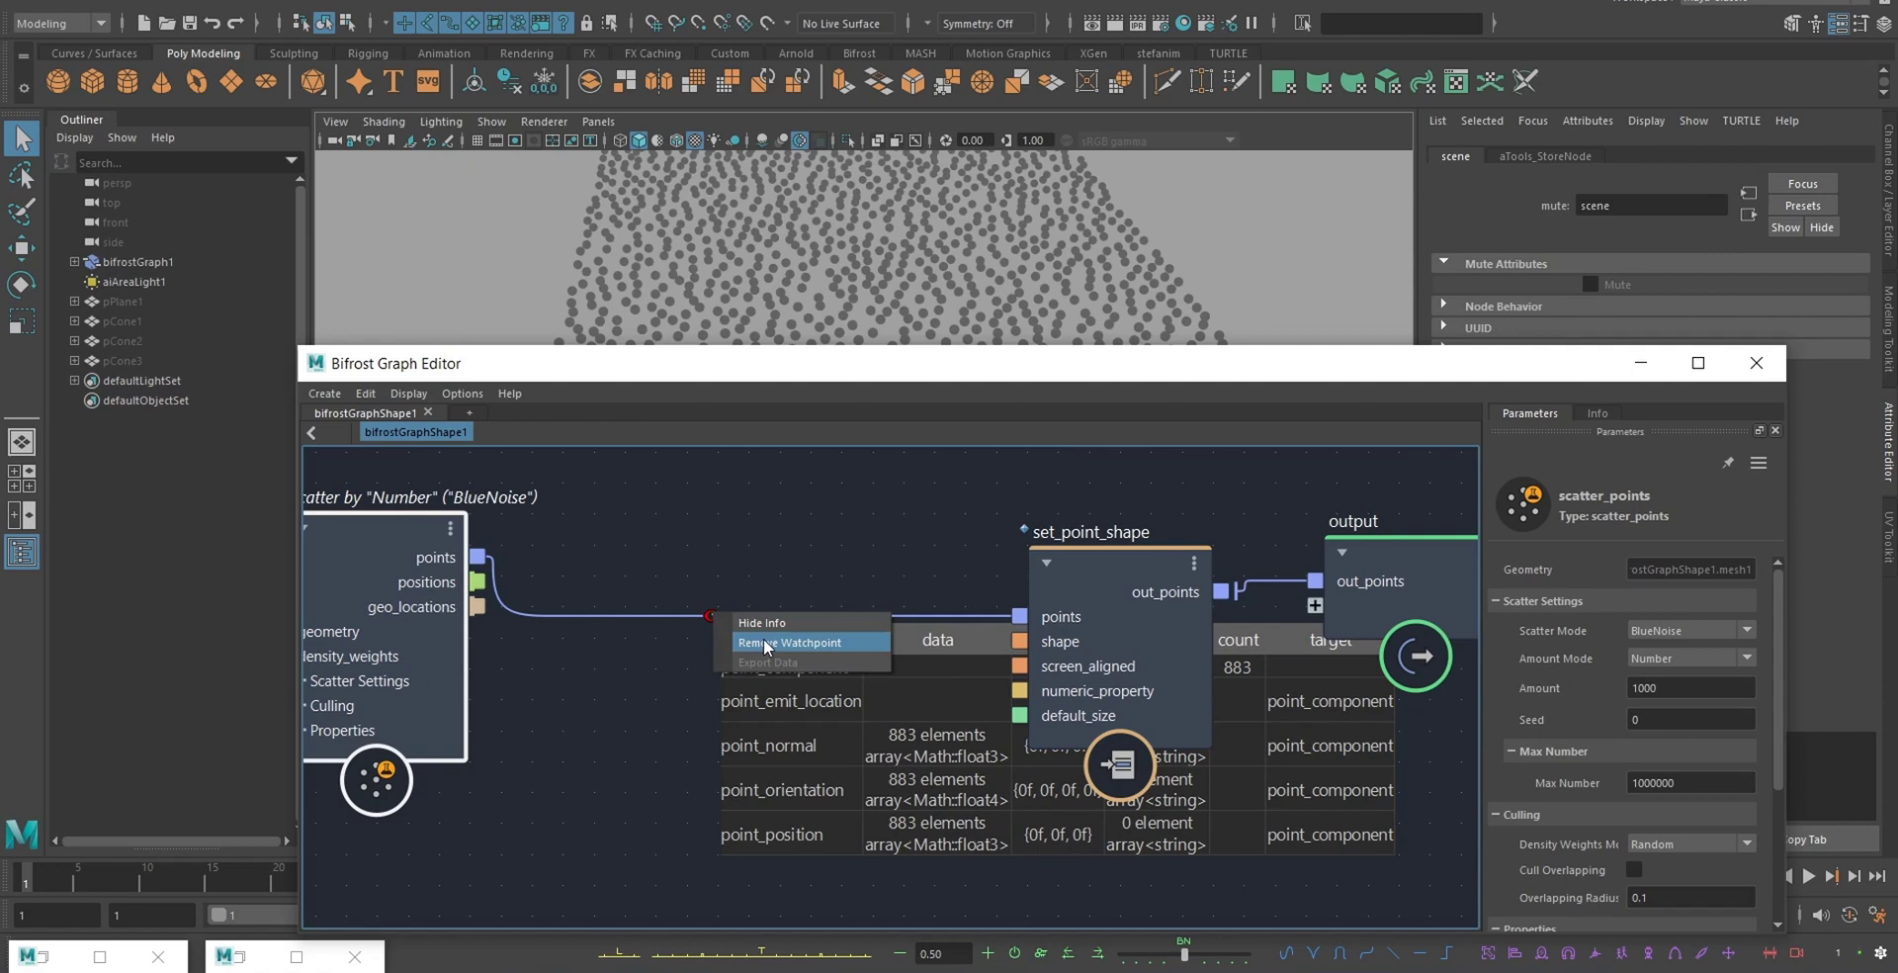
click(768, 644)
- Add a set_geo_property node for the "color" property and wire it between scatter_points' points output and set_point_shape's points input
key(Tab)
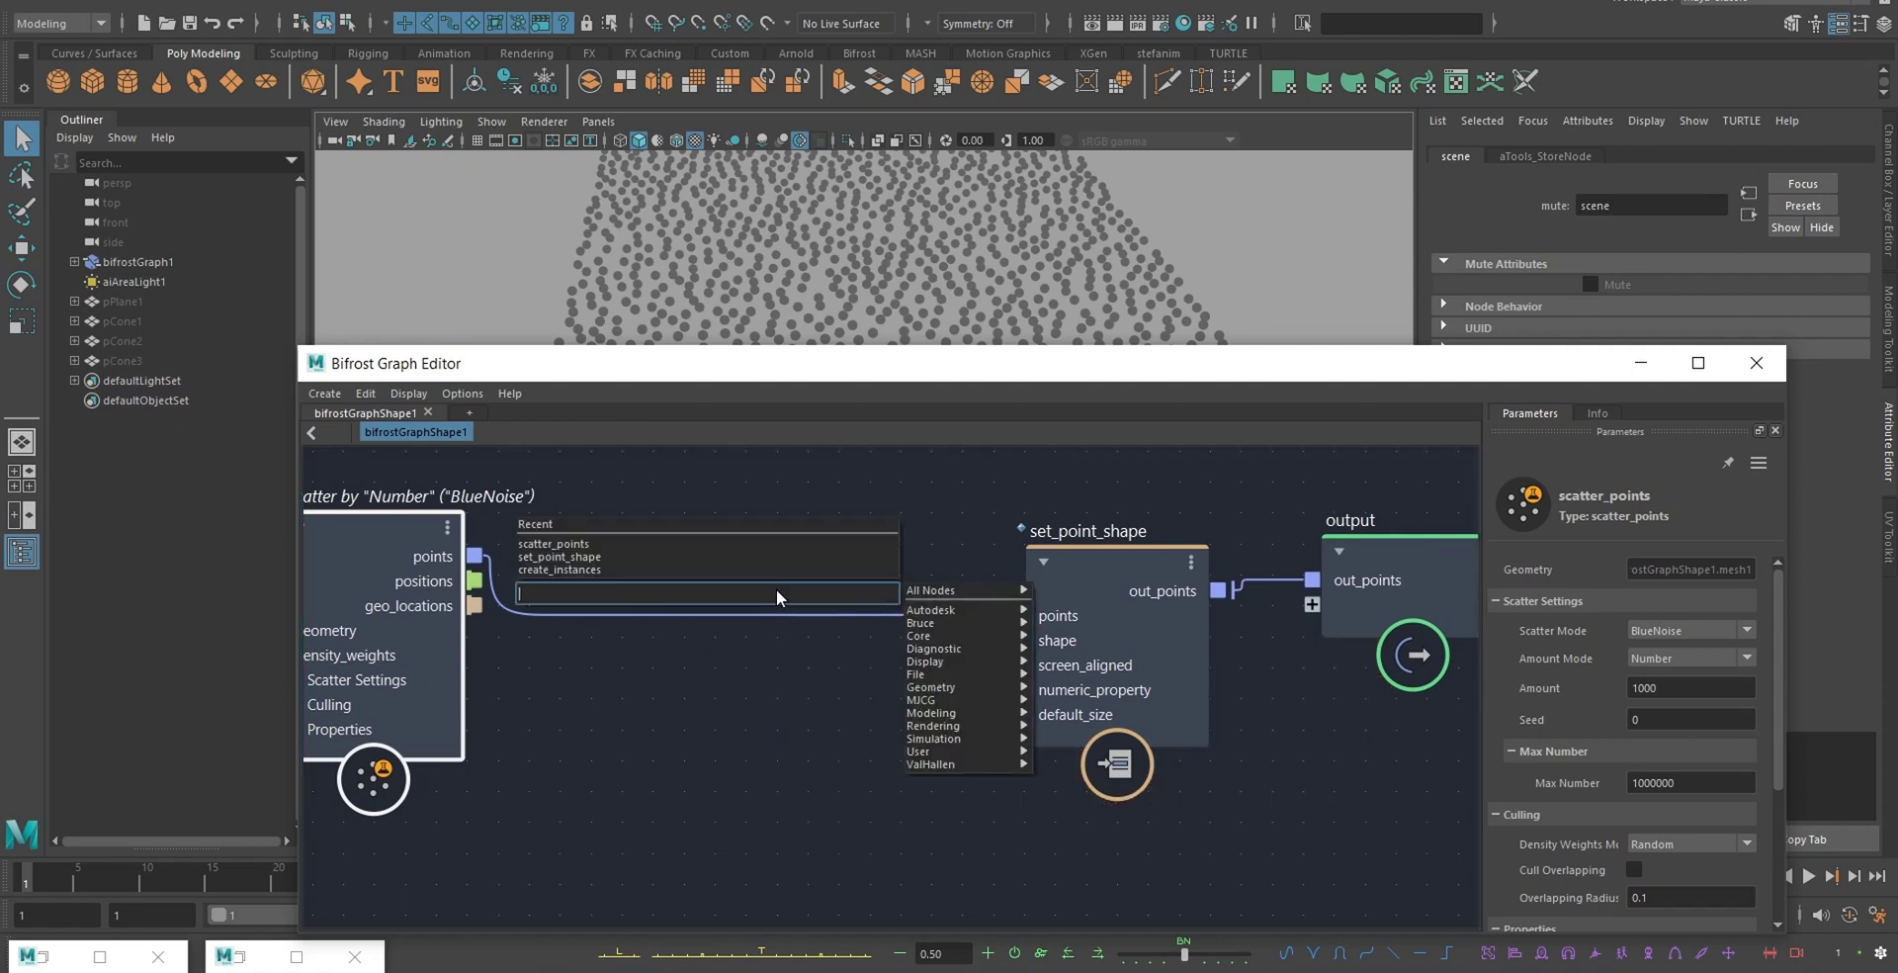
text(sgp)
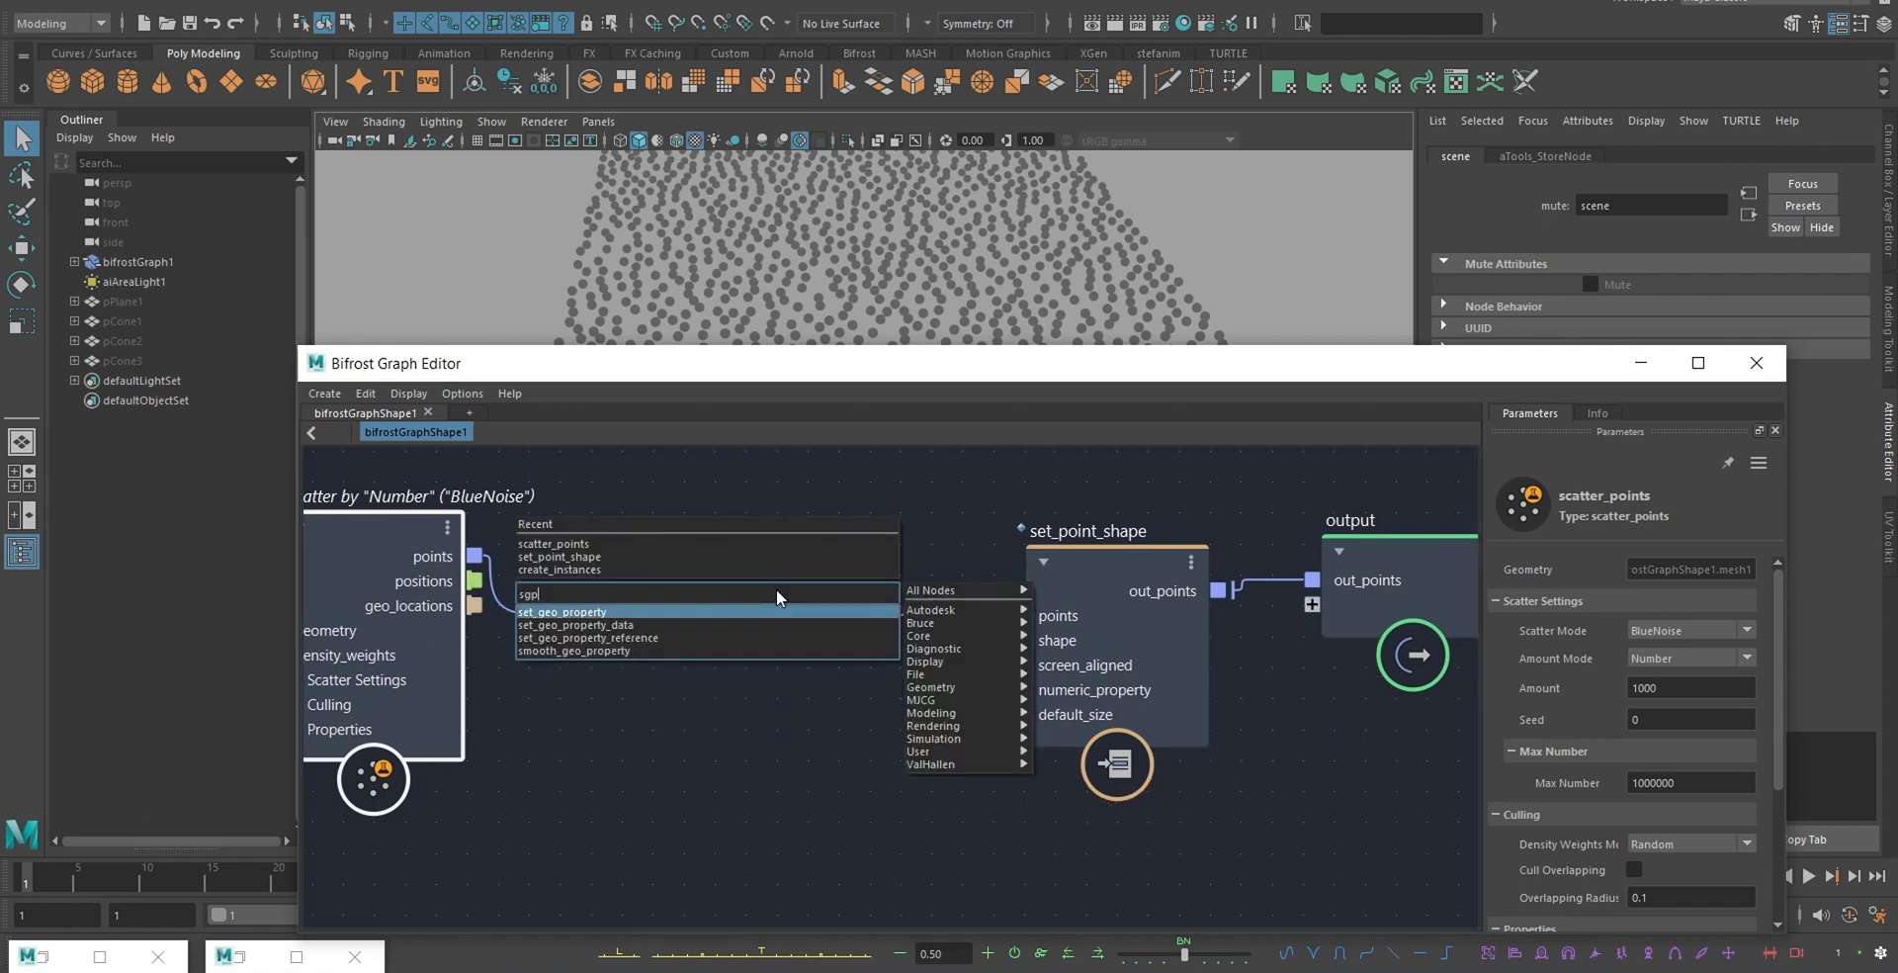
key(Return)
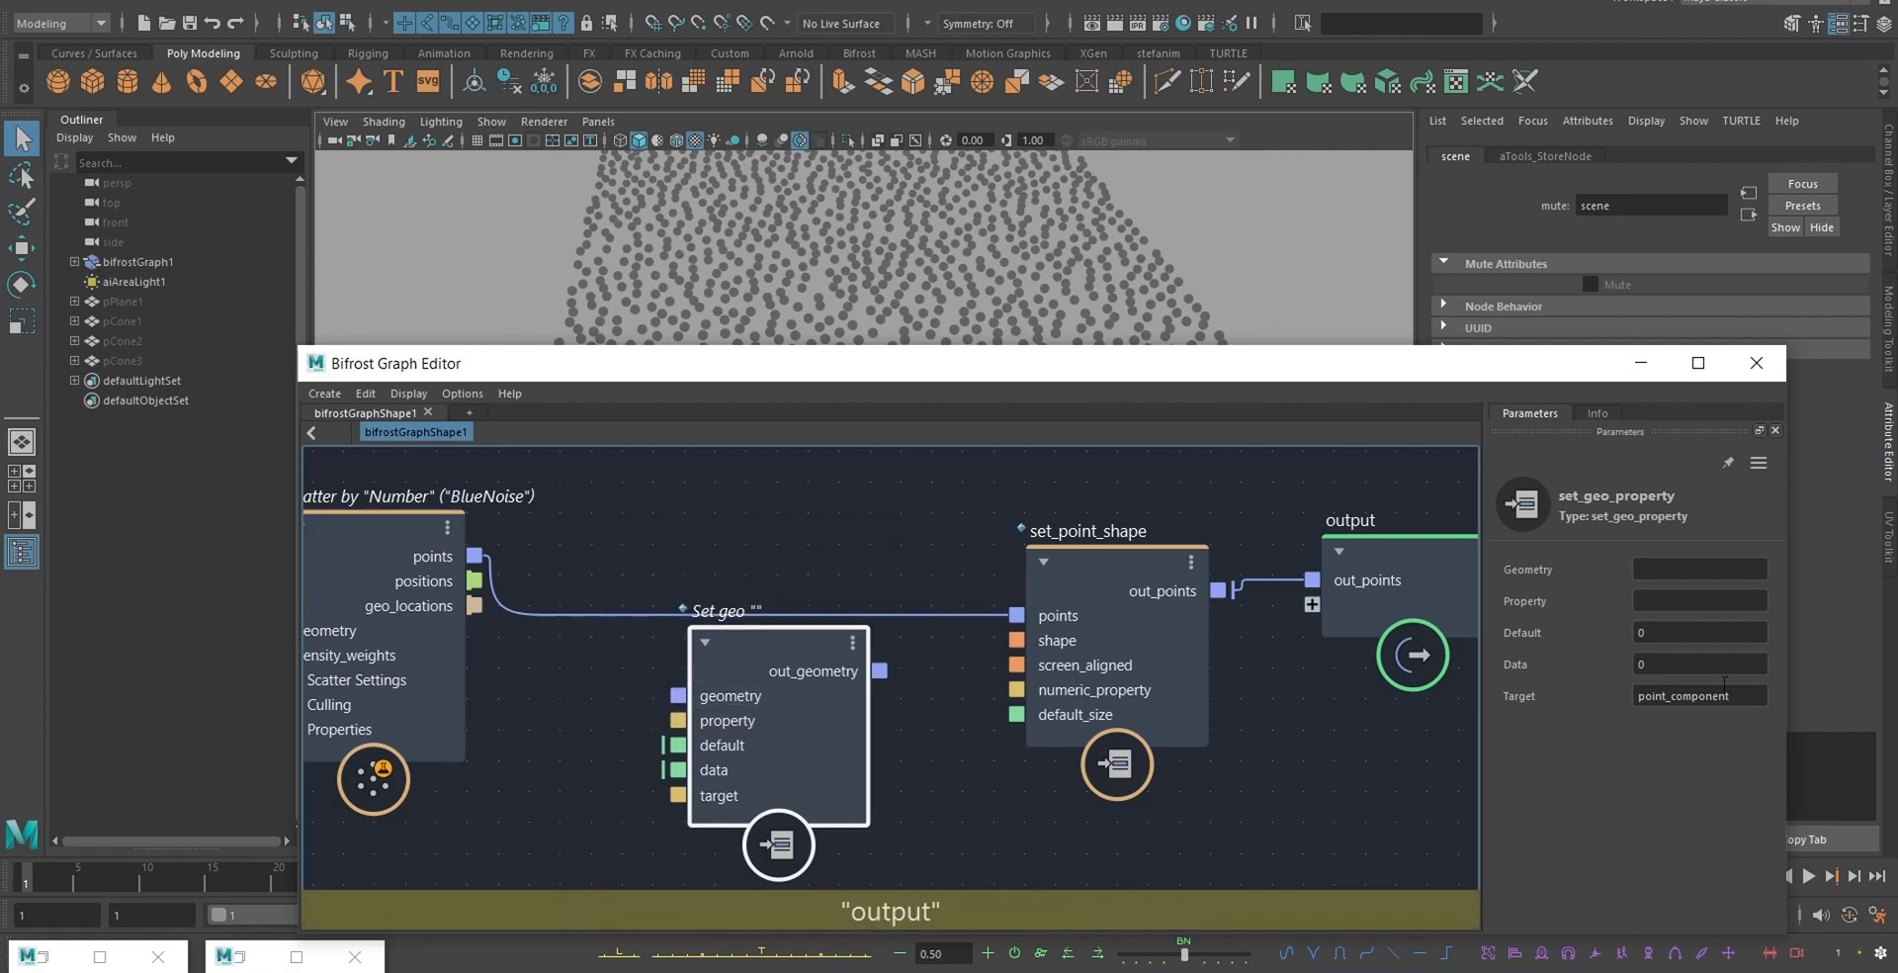
click(1689, 602)
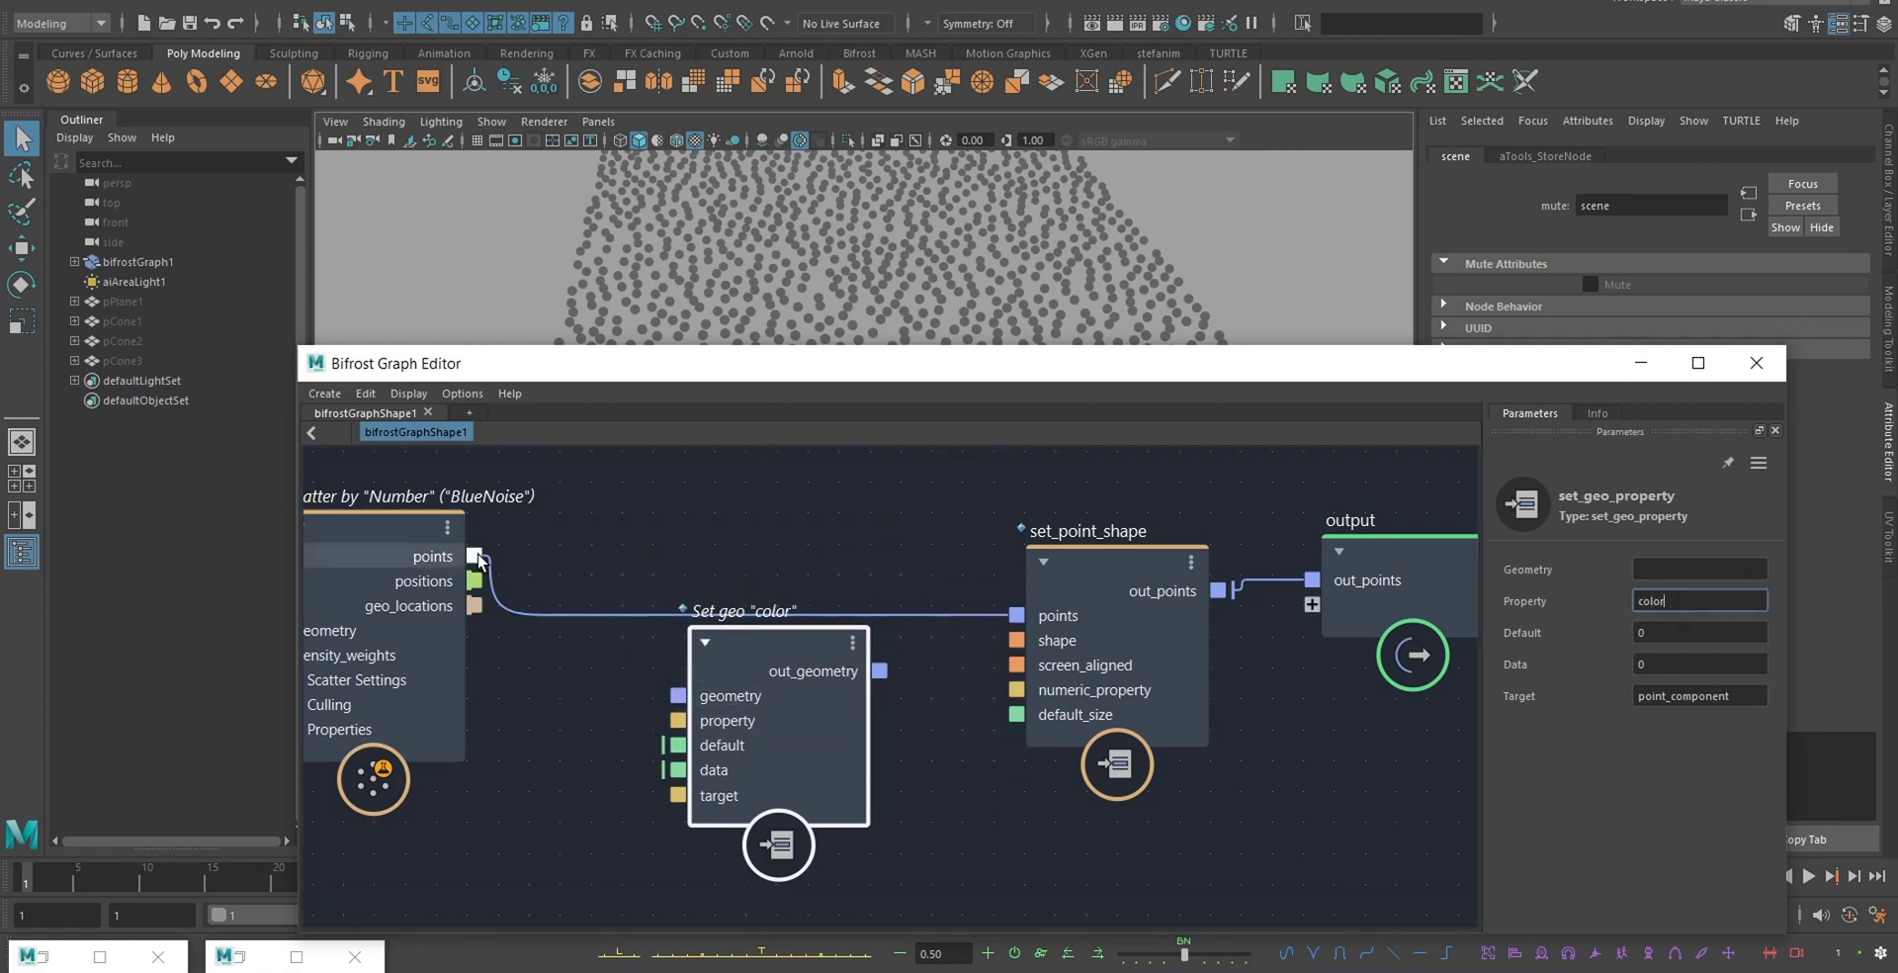
drag(474, 556, 678, 697)
drag(879, 670, 1016, 615)
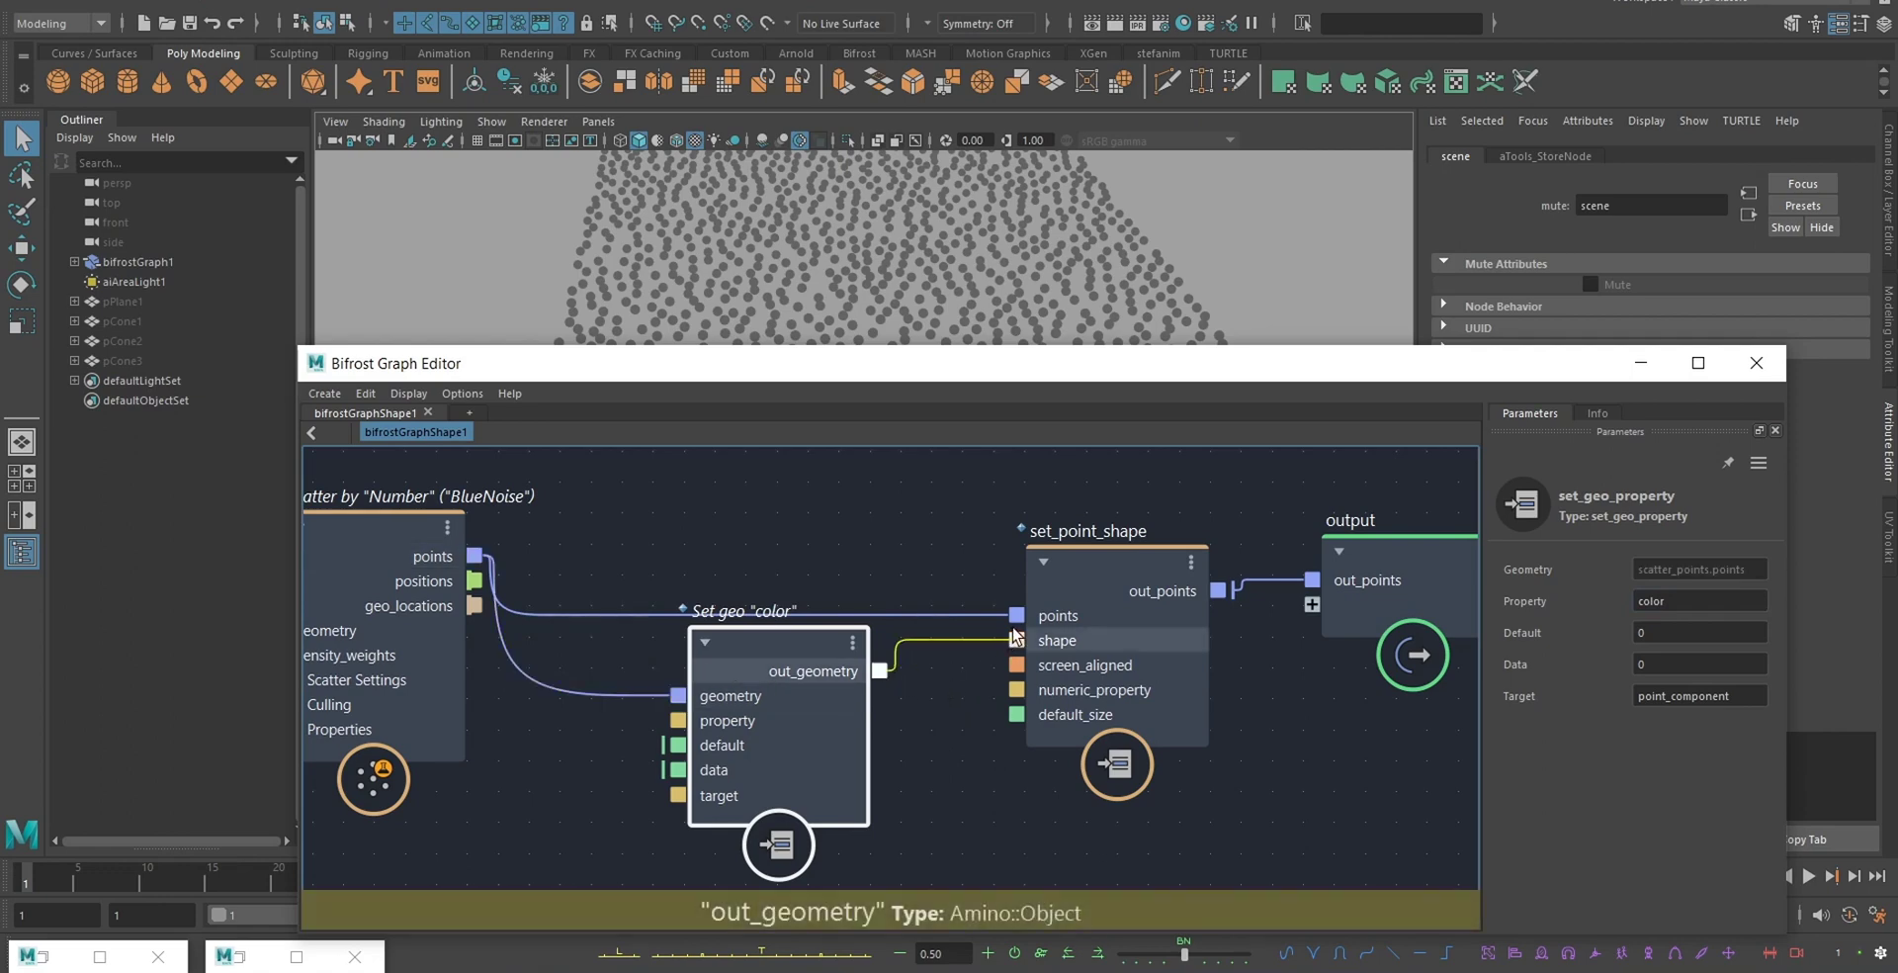
- Set the value type of the default and data inputs on the set_geo_property node to Math::float3
right_click(726, 741)
mouse_move(813, 772)
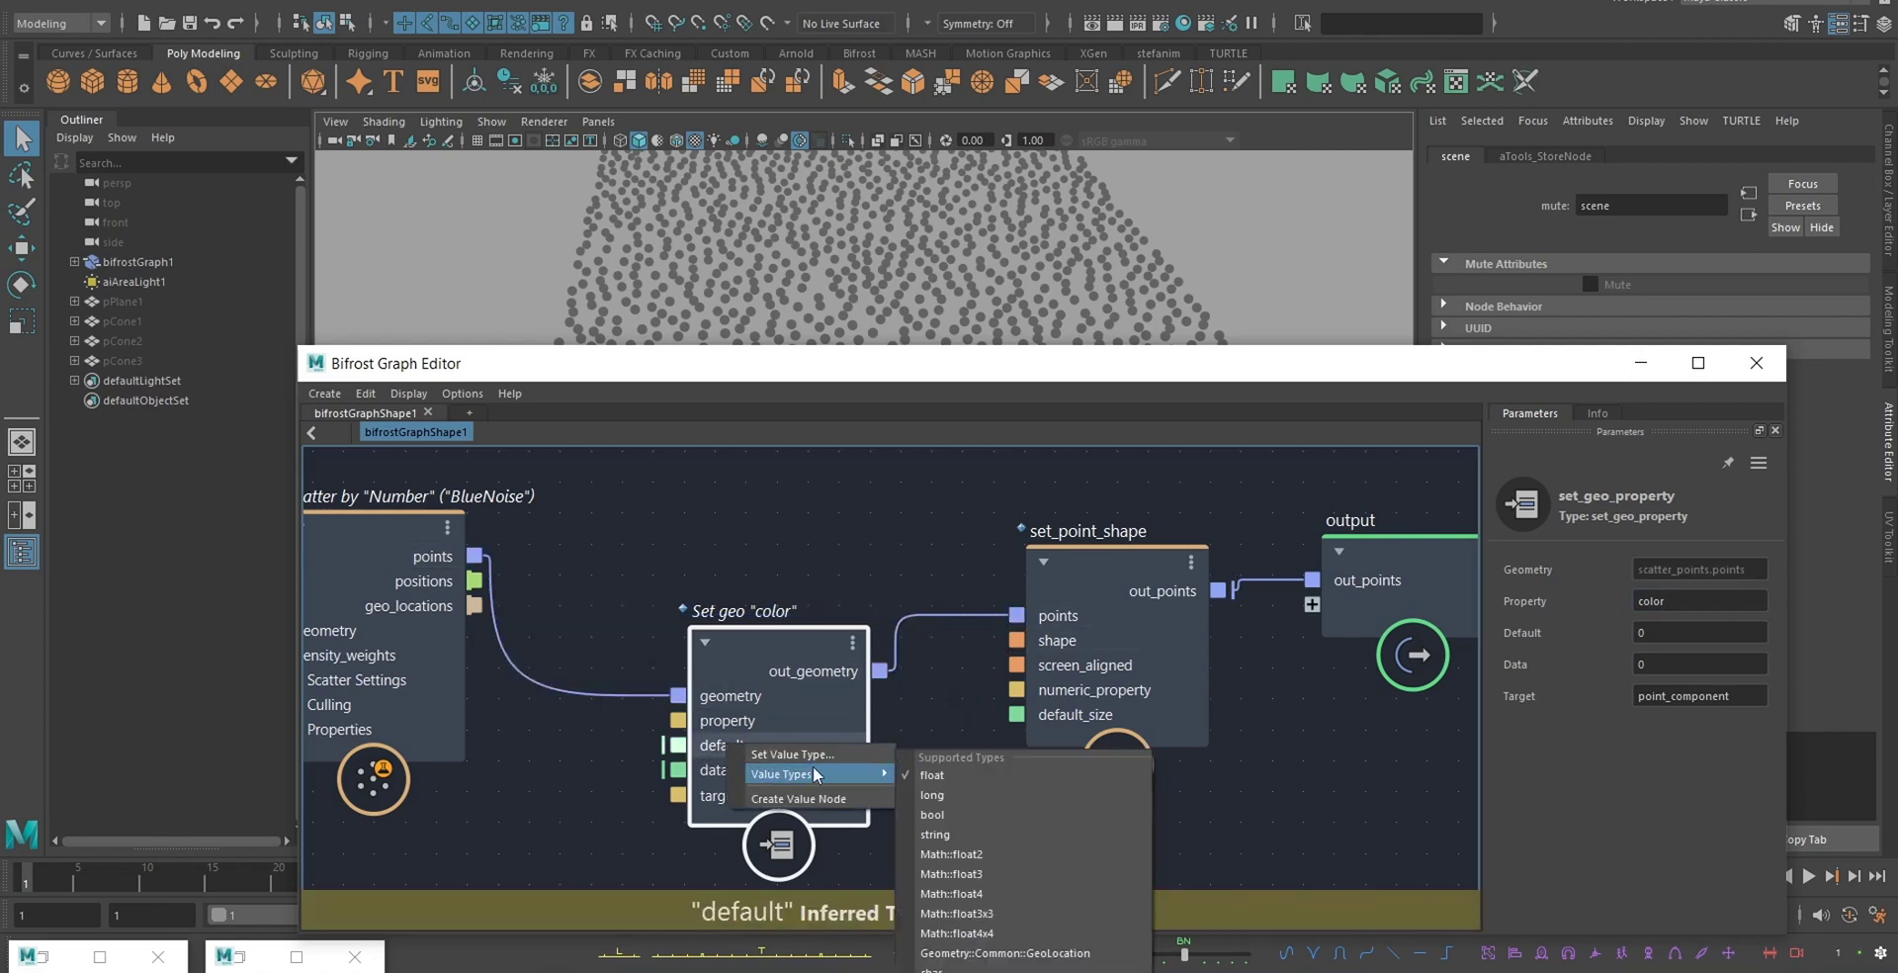
click(995, 869)
right_click(725, 774)
mouse_move(795, 801)
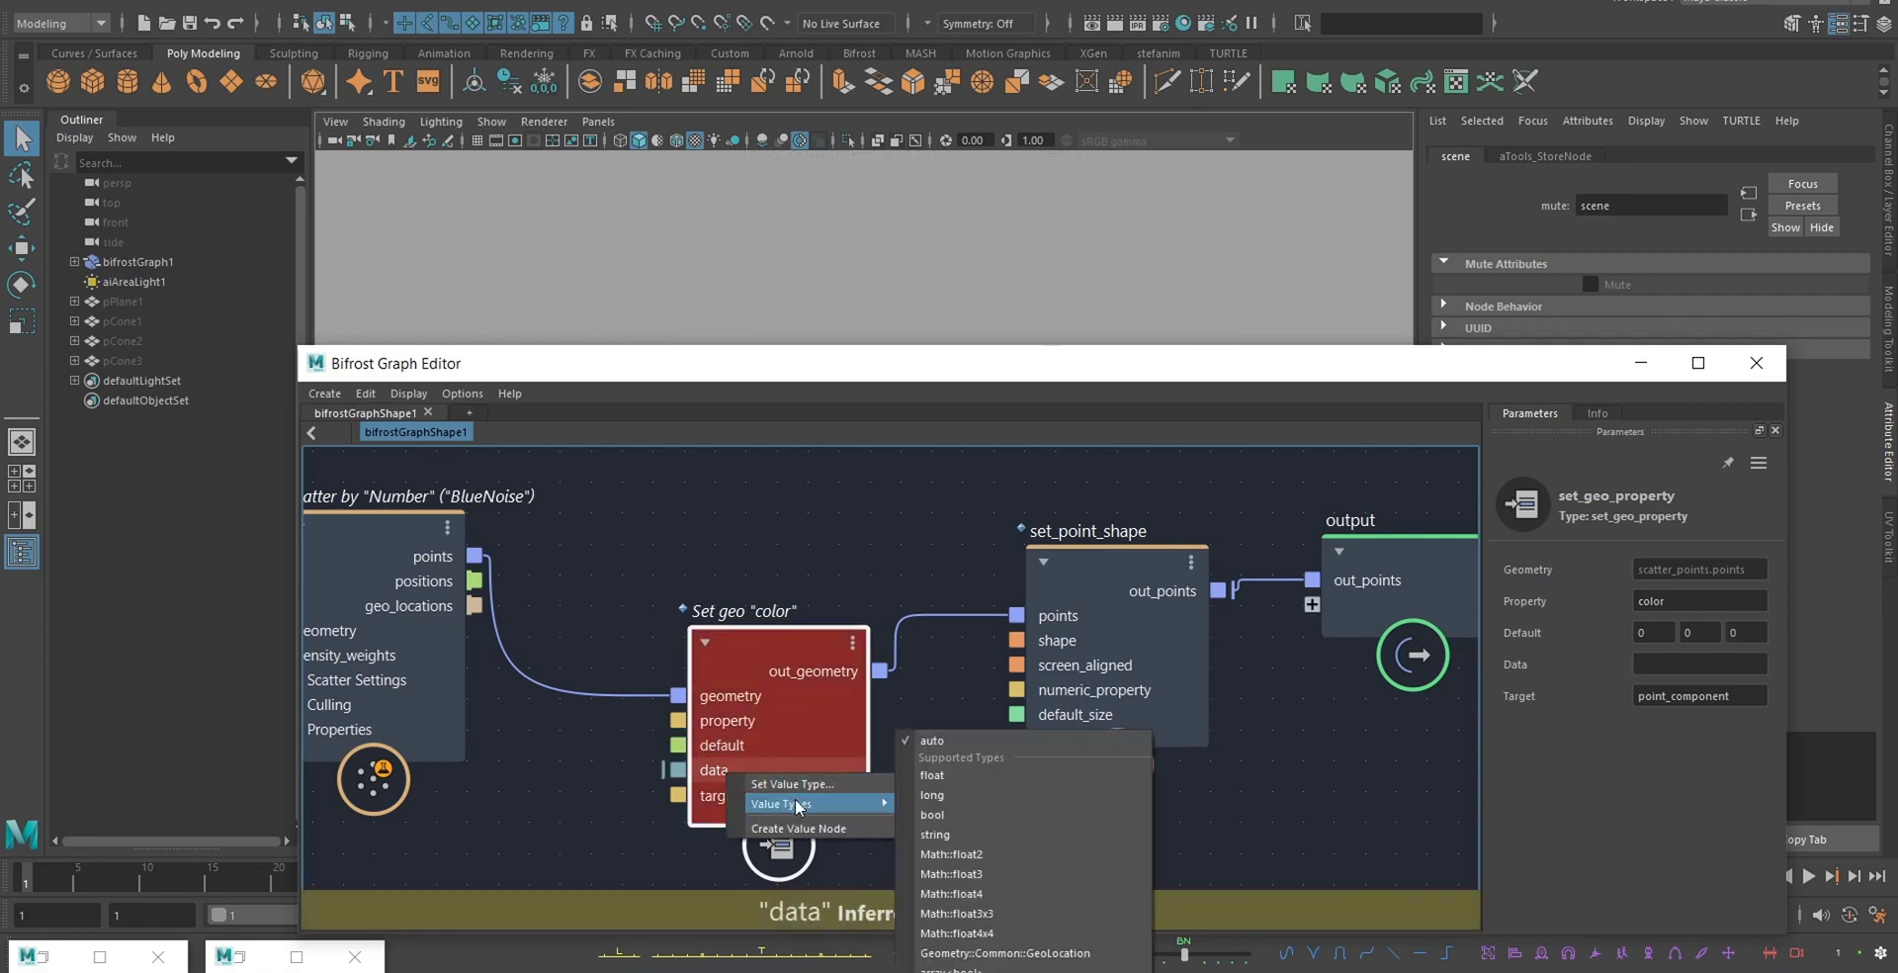
click(1017, 876)
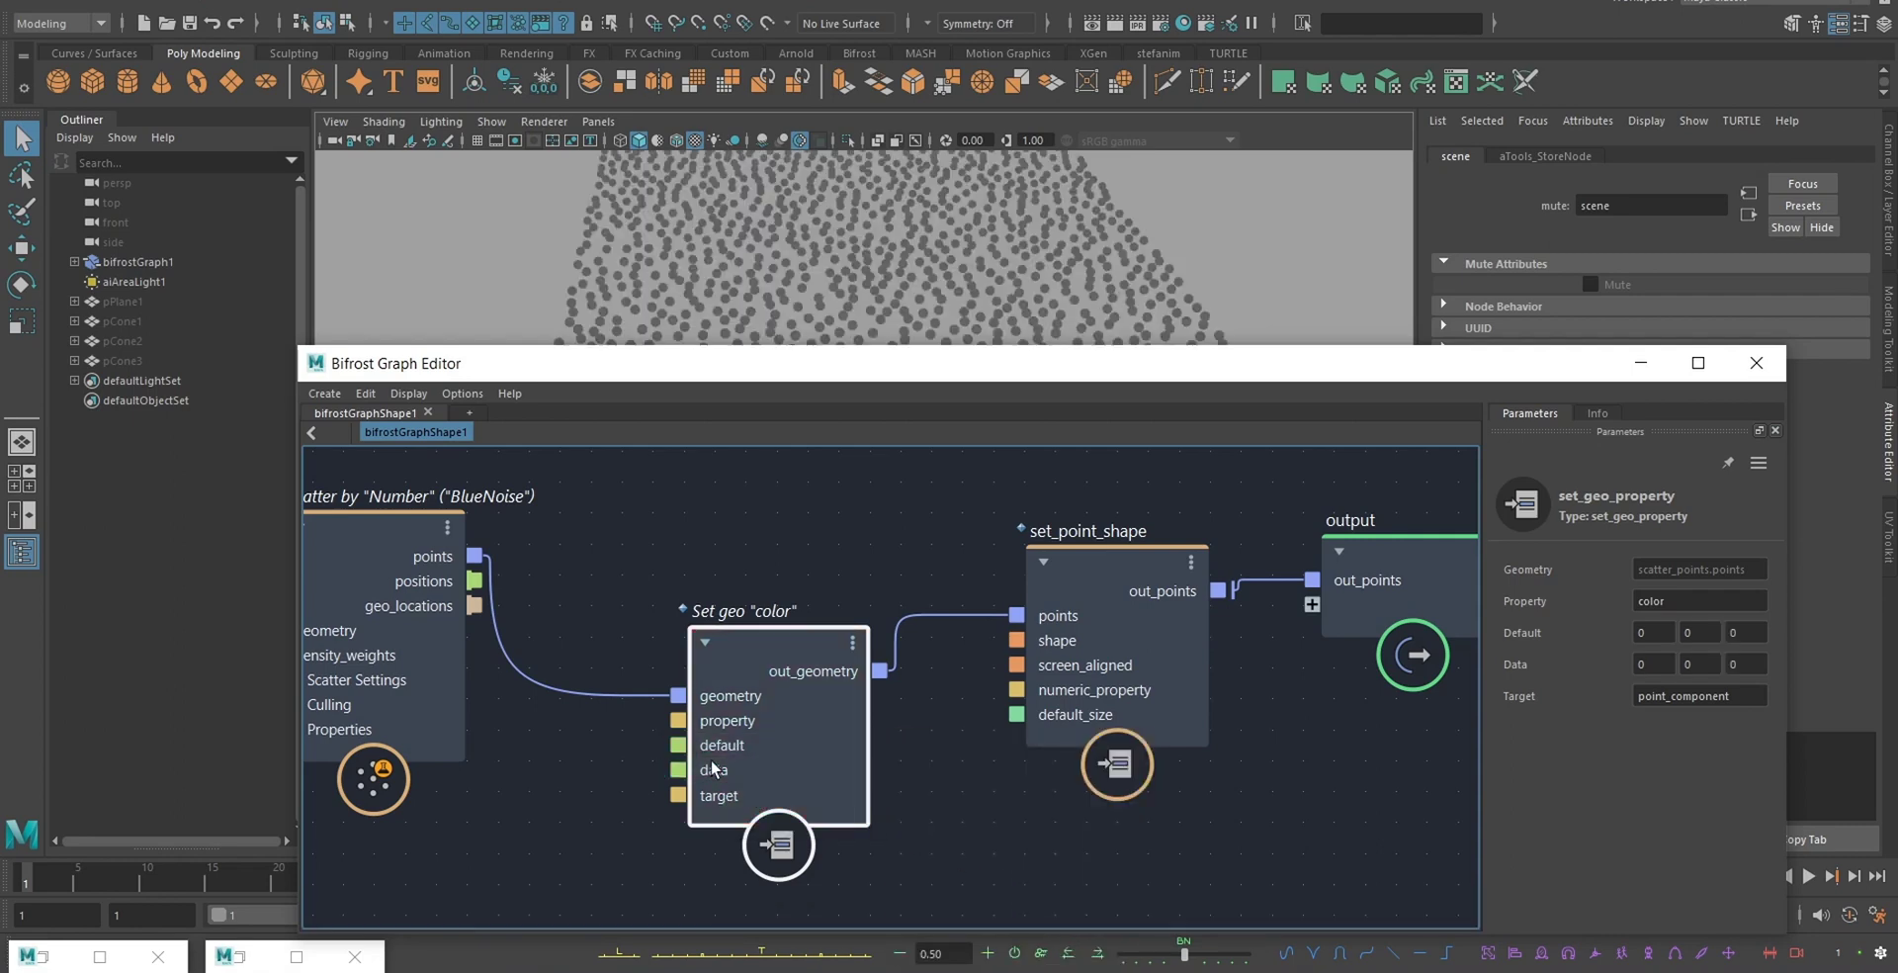
- Create a value node for the set_geo_property data input and set its first component to 1, giving {1, 0, 0}
middle_drag(870, 670, 860, 638)
right_click(679, 733)
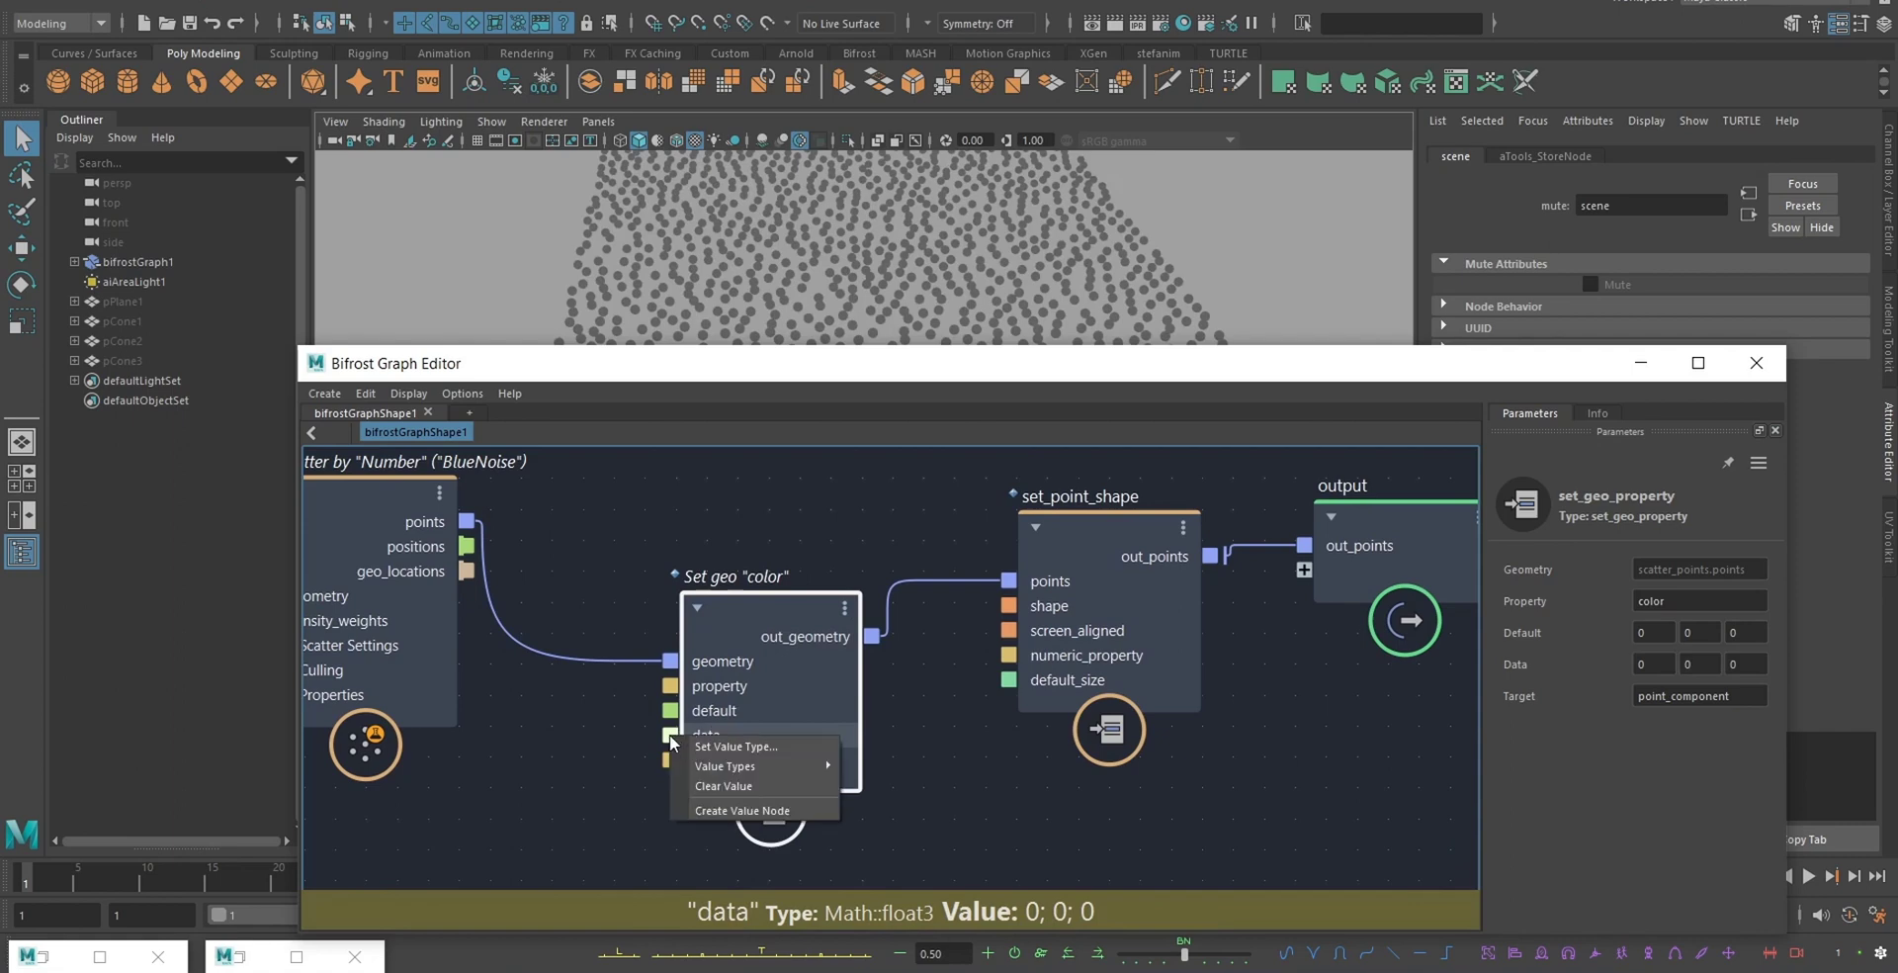
click(724, 808)
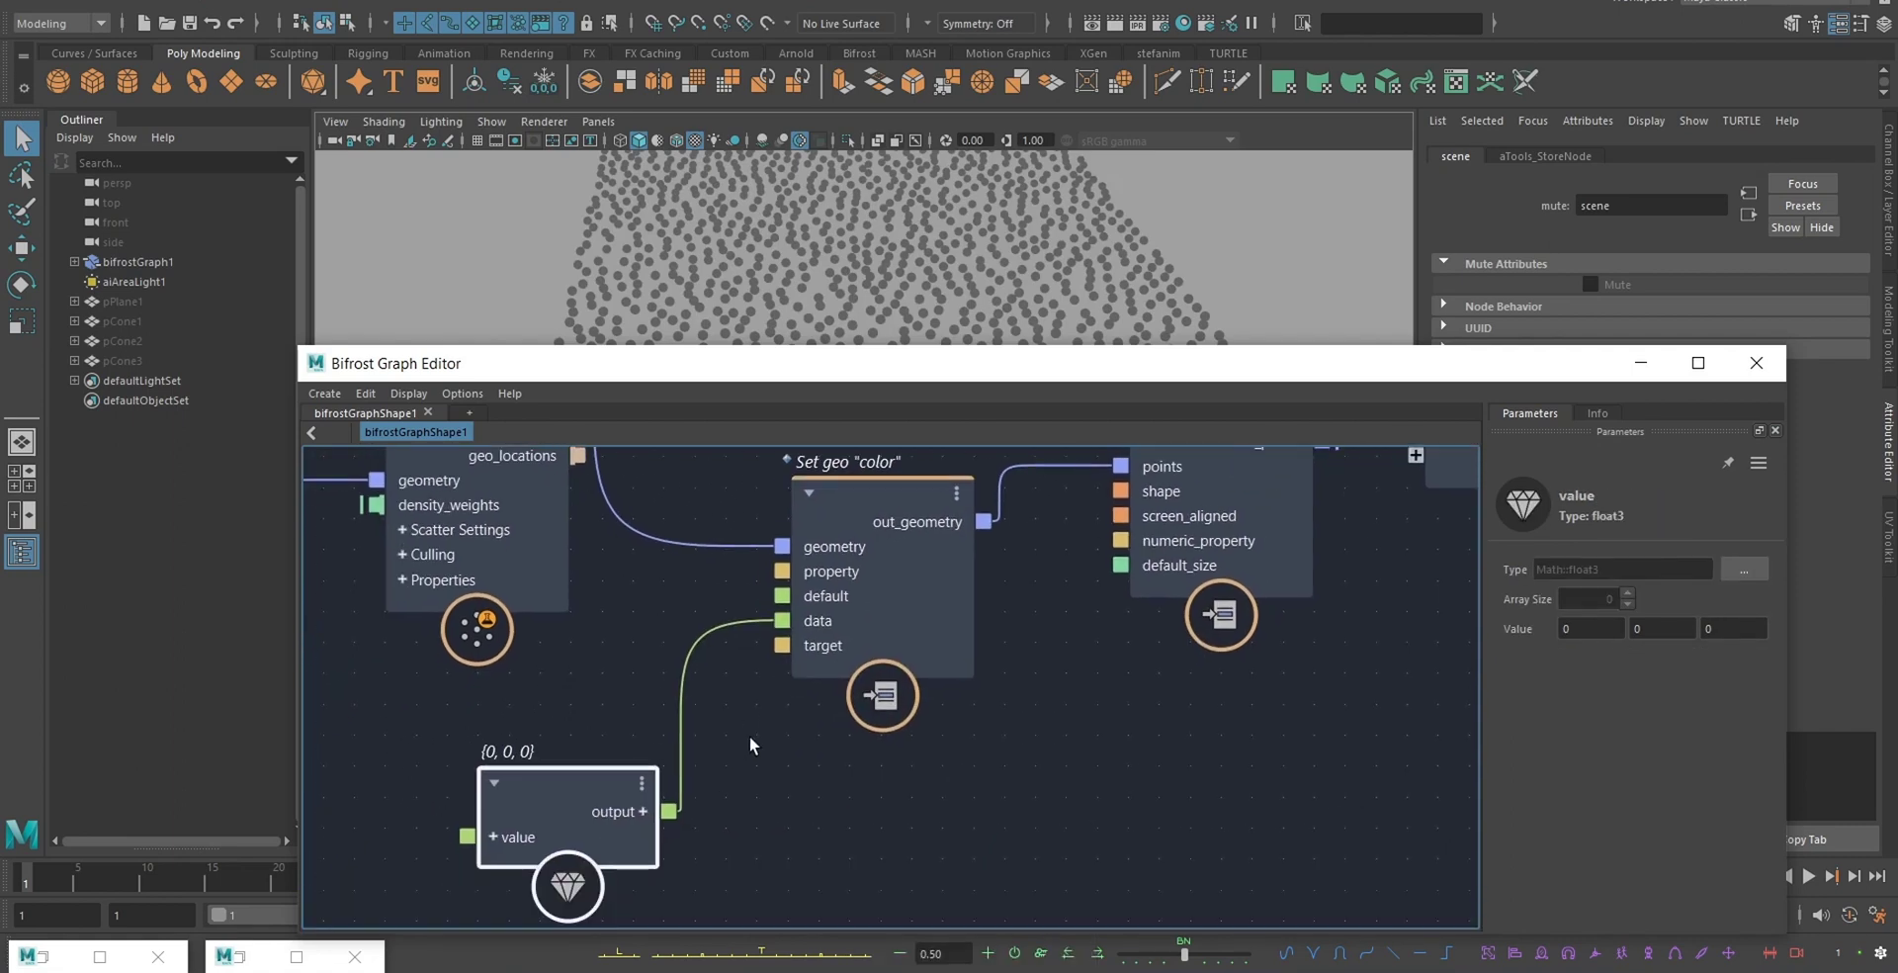
drag(1588, 635, 1432, 627)
text(1)
click(953, 783)
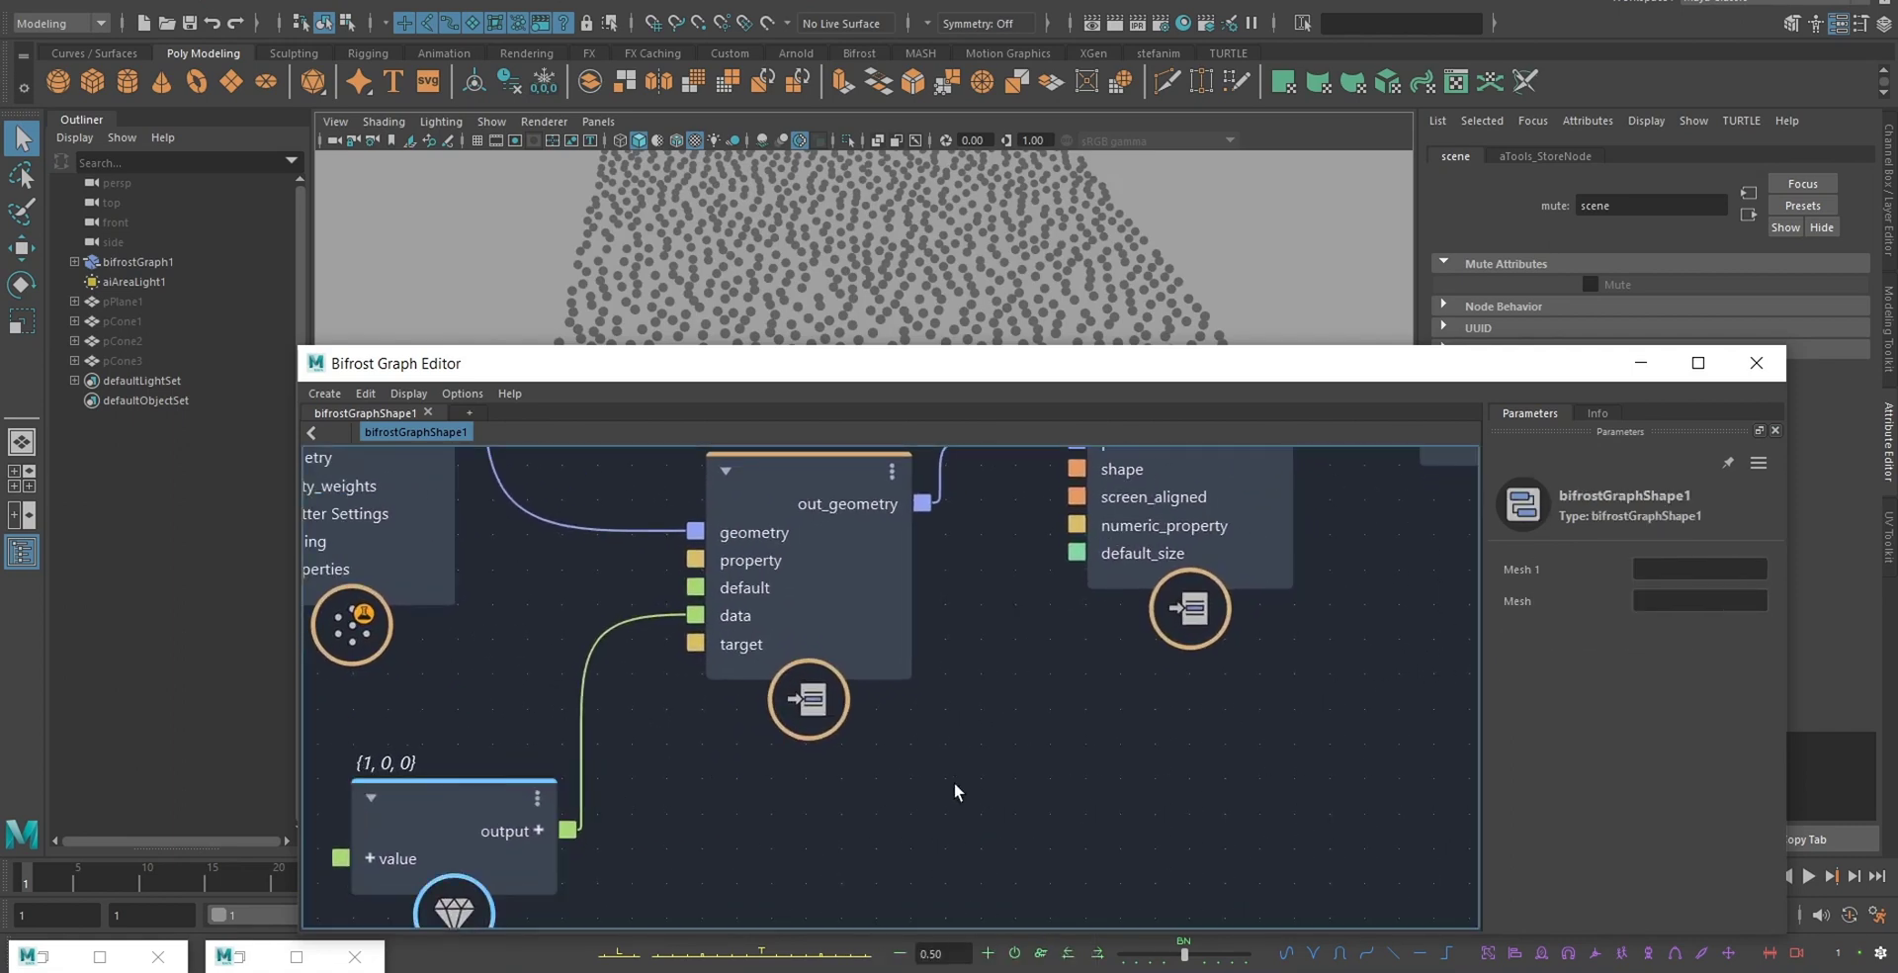
- Reroute set_point_shape's out_points connection to a new port on the output node
scroll(1148, 691, down, 3)
middle_drag(911, 711, 808, 747)
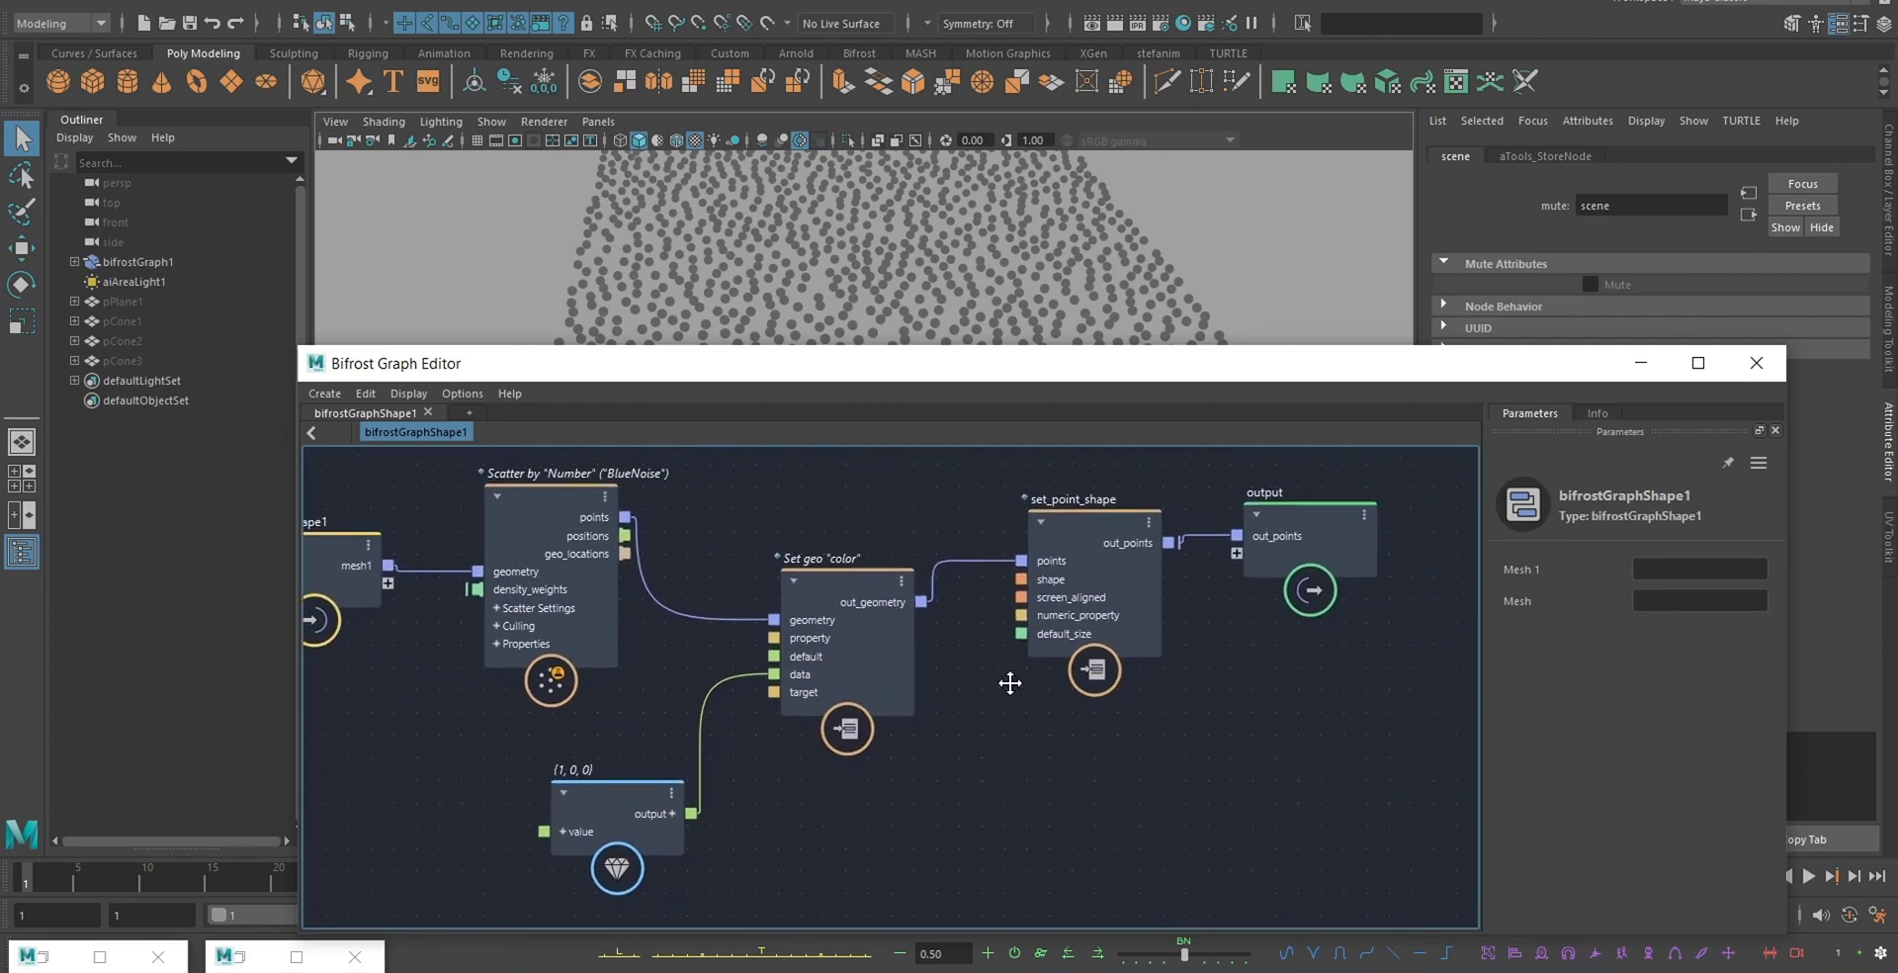
mouse_move(1009, 259)
alt+mouse_down()
mouse_move(1028, 255)
mouse_move(993, 233)
mouse_move(1007, 279)
alt+mouse_up()
middle_drag(1233, 677, 1070, 696)
click(1158, 562)
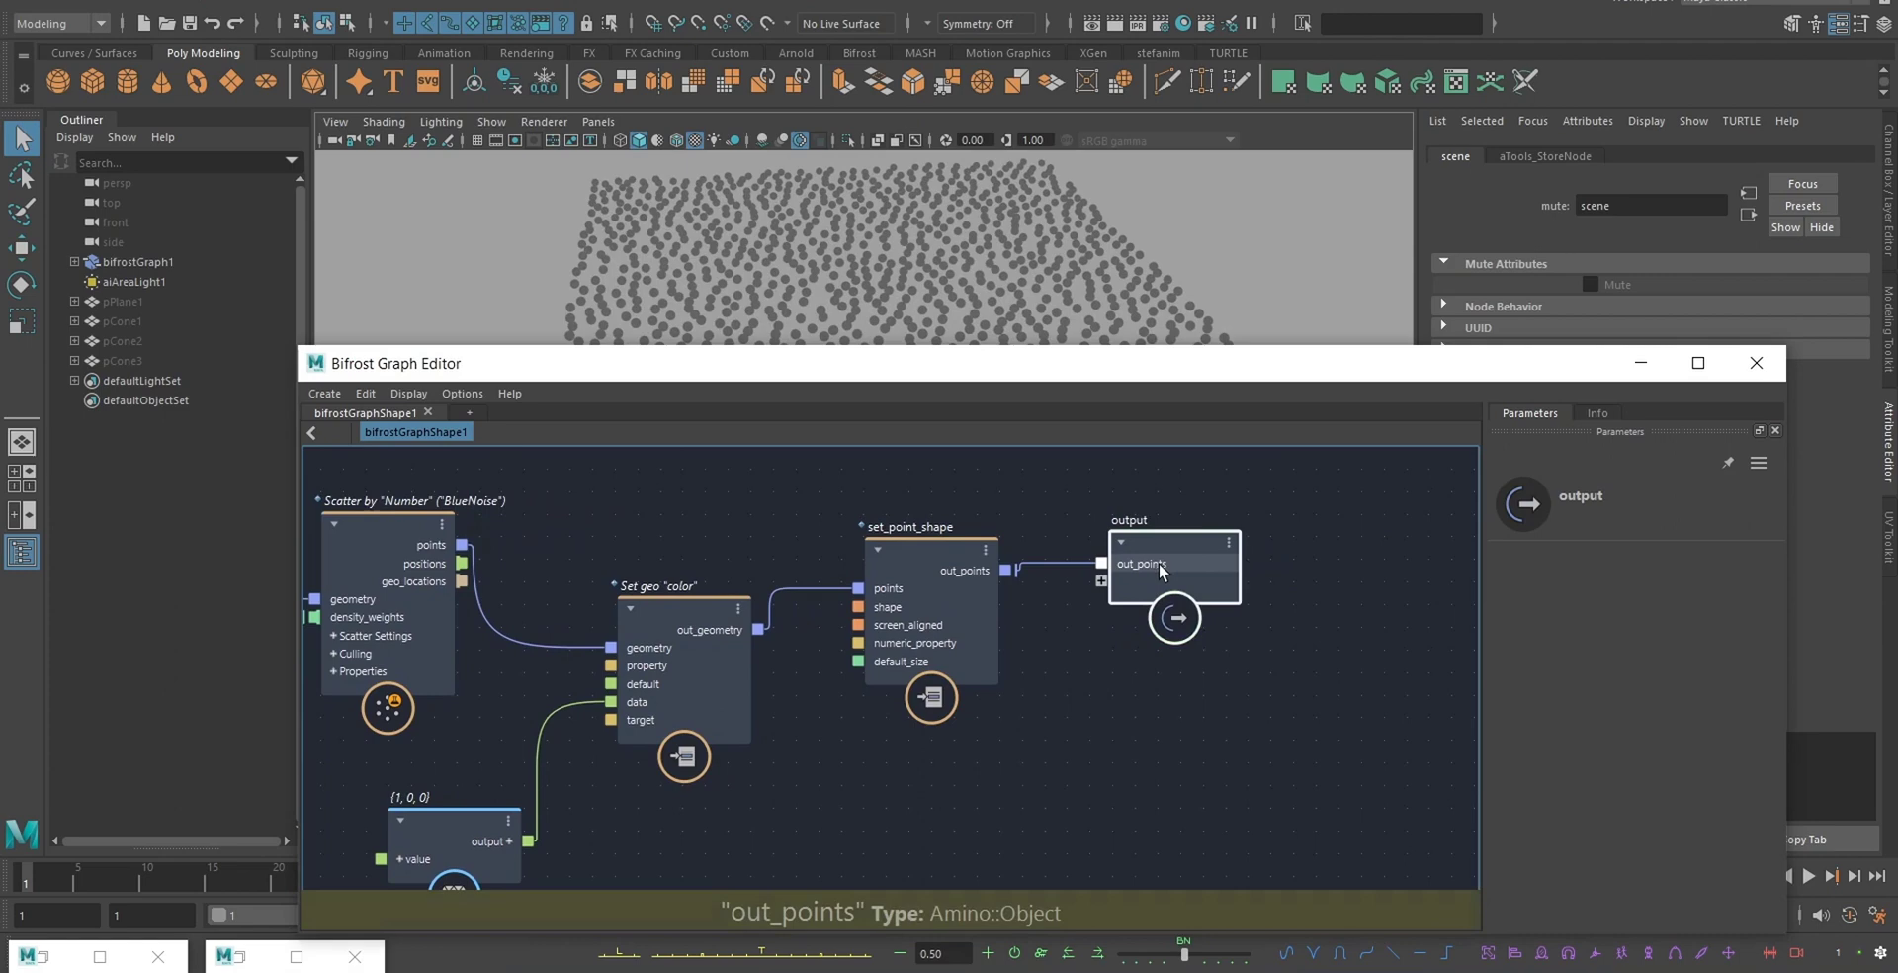
middle_drag(999, 484, 935, 505)
scroll(934, 506, up, 2)
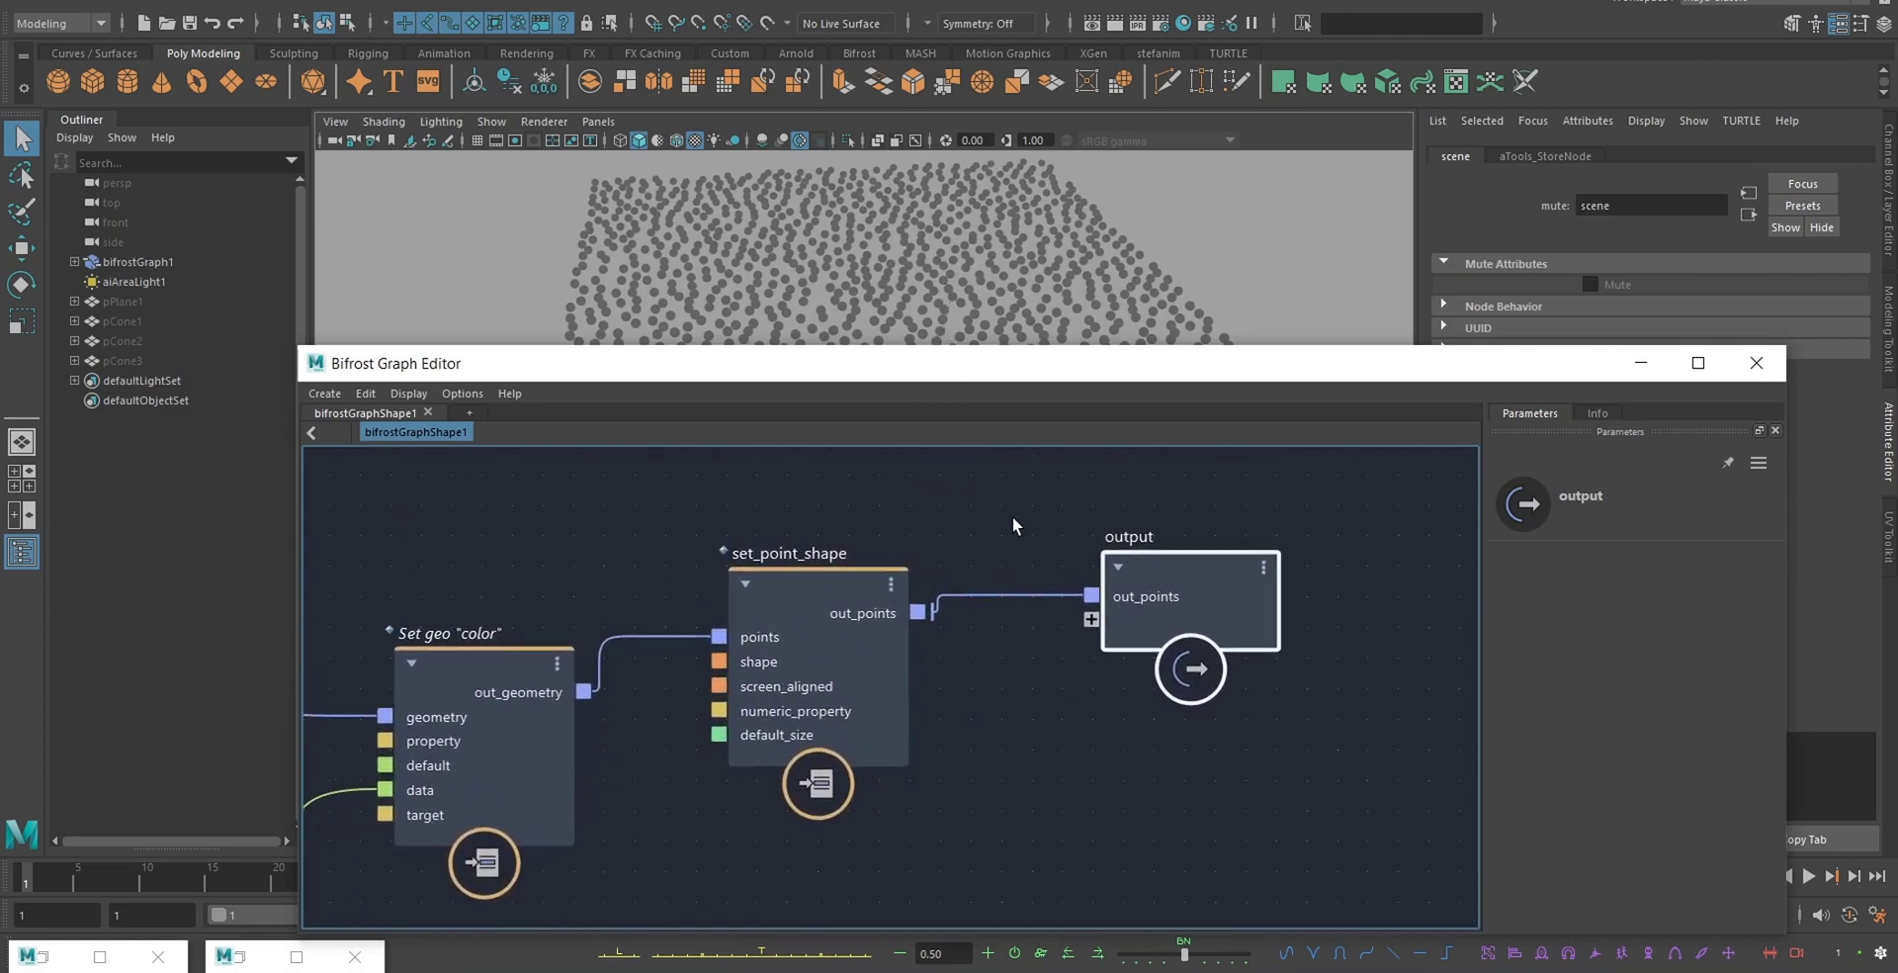
middle_drag(694, 762, 1008, 584)
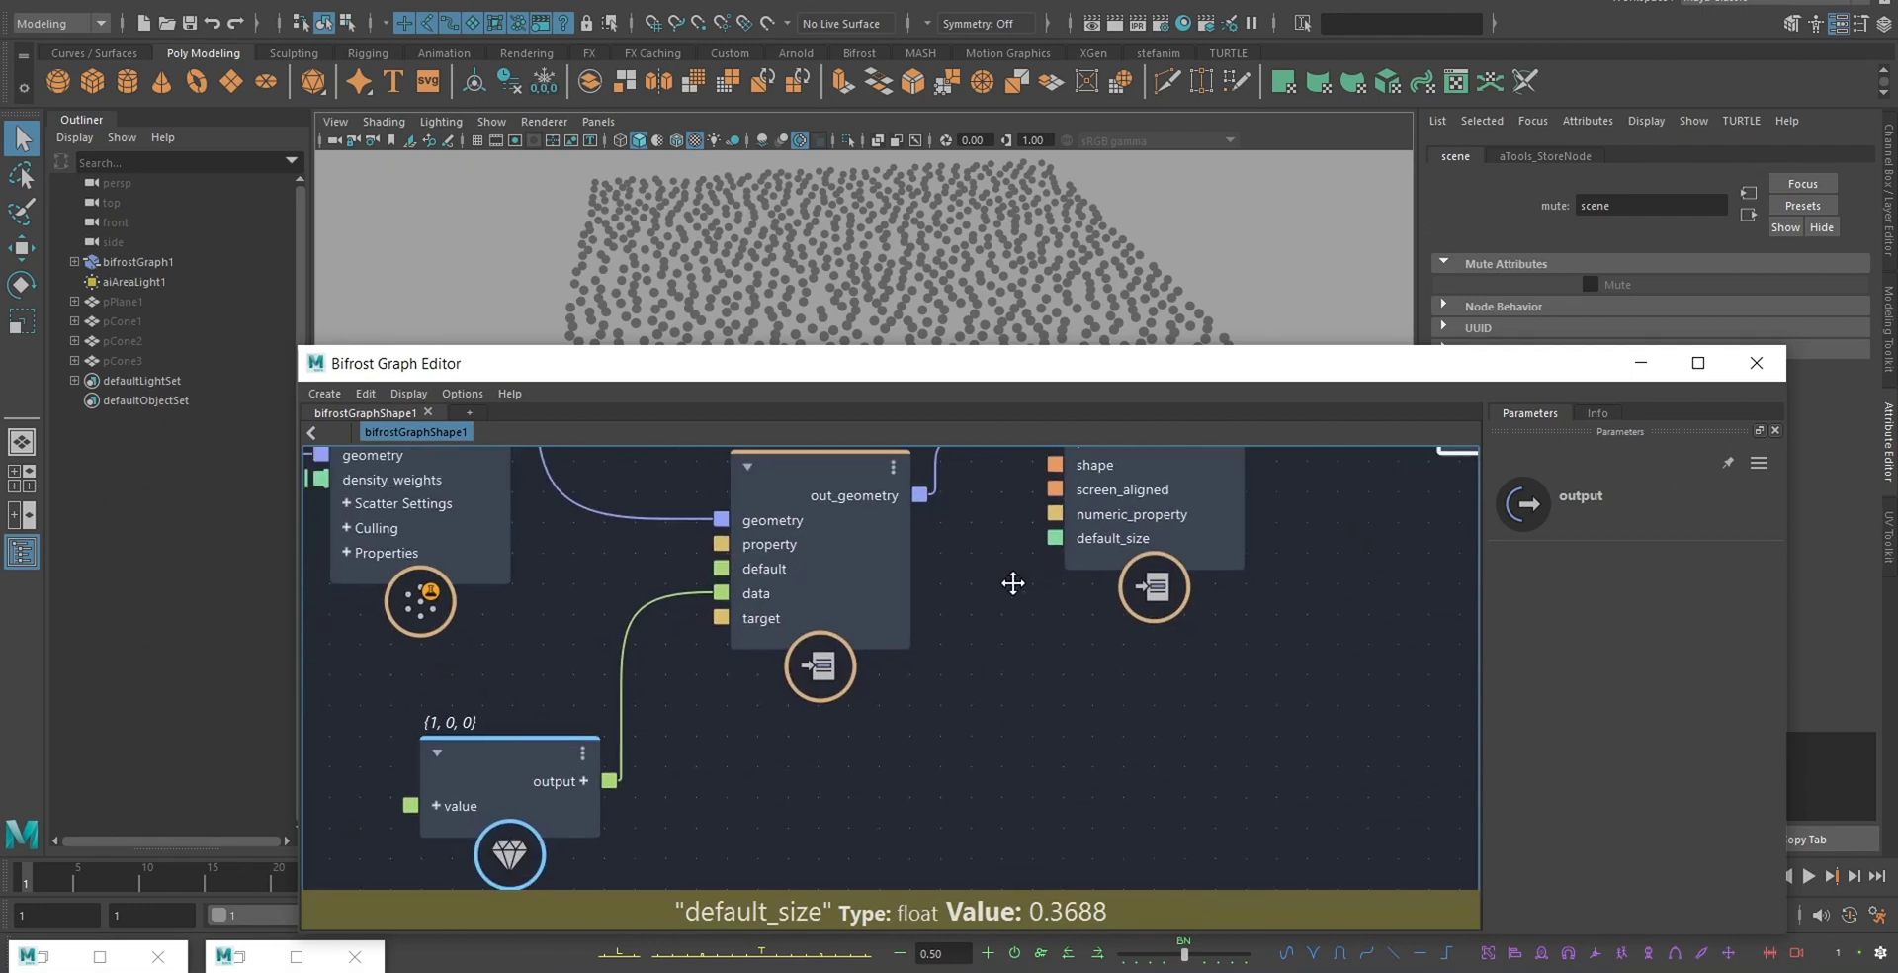
scroll(1009, 584, down, 2)
middle_drag(1290, 603, 1267, 640)
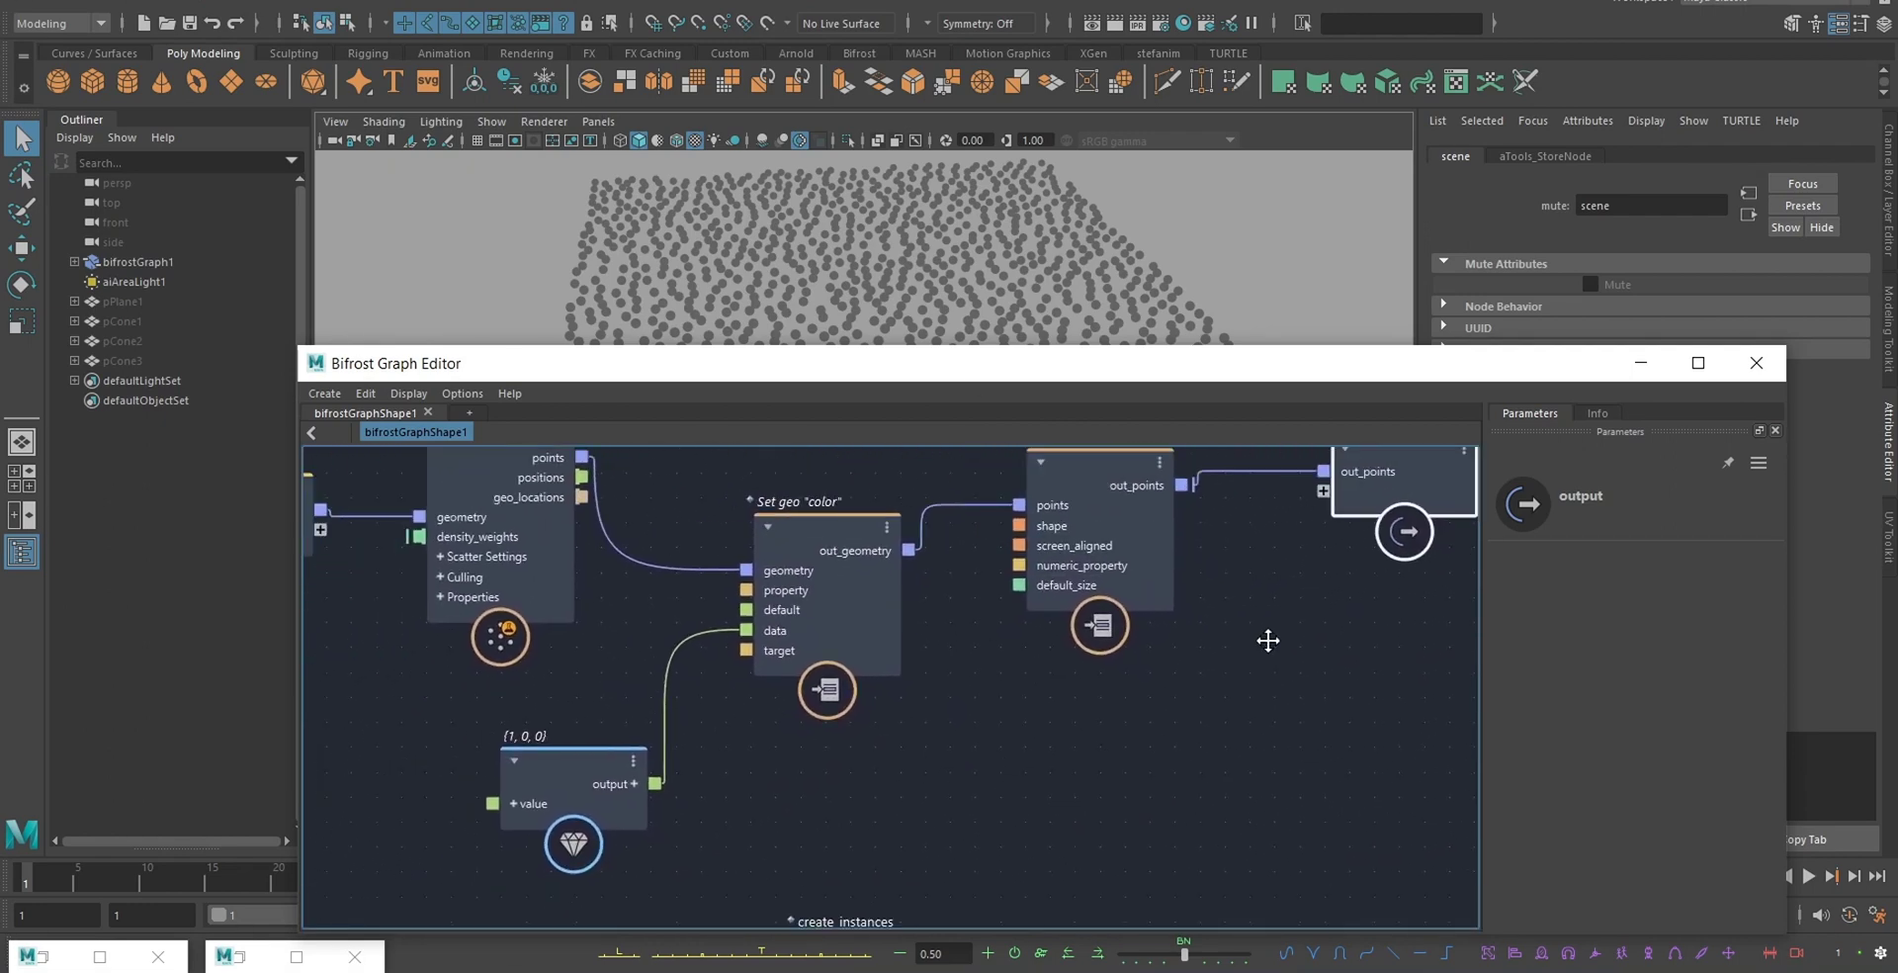
middle_drag(1236, 554, 1107, 598)
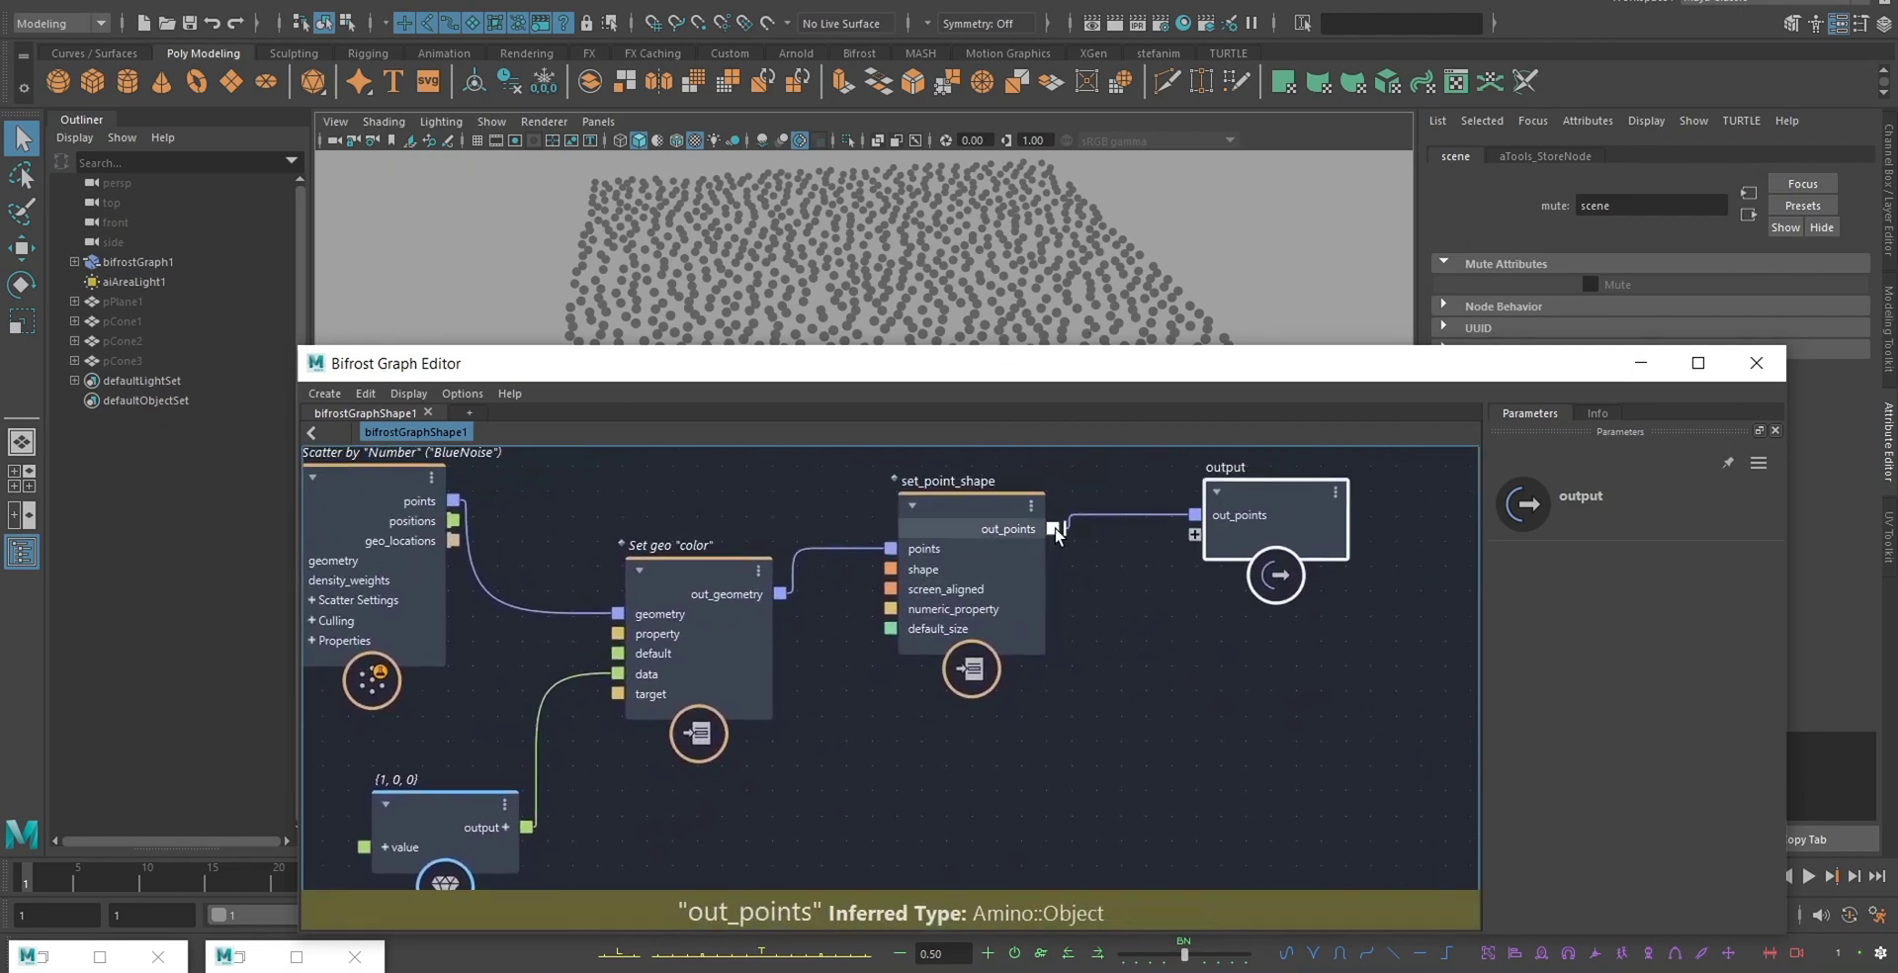
drag(1054, 526, 1195, 534)
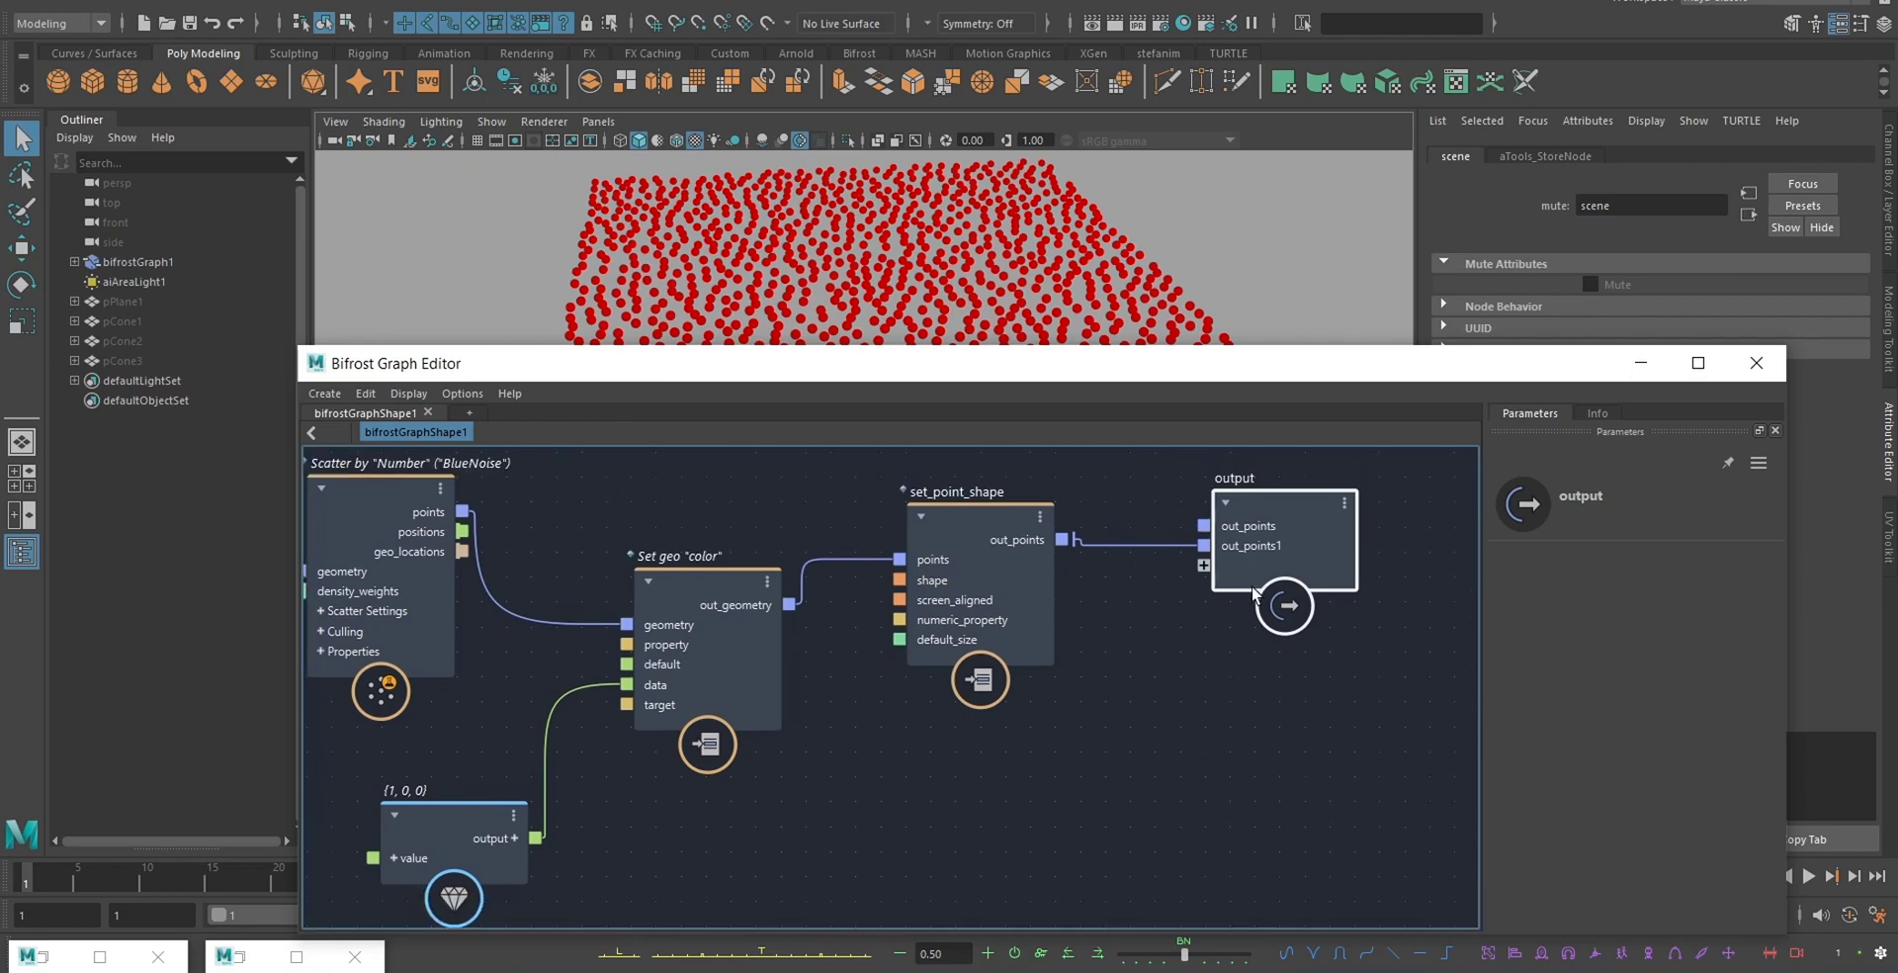
- Move the pPlaneShape1 and scatter_points nodes farther away from the set_geo_property node to free up space
scroll(1219, 524, up, 3)
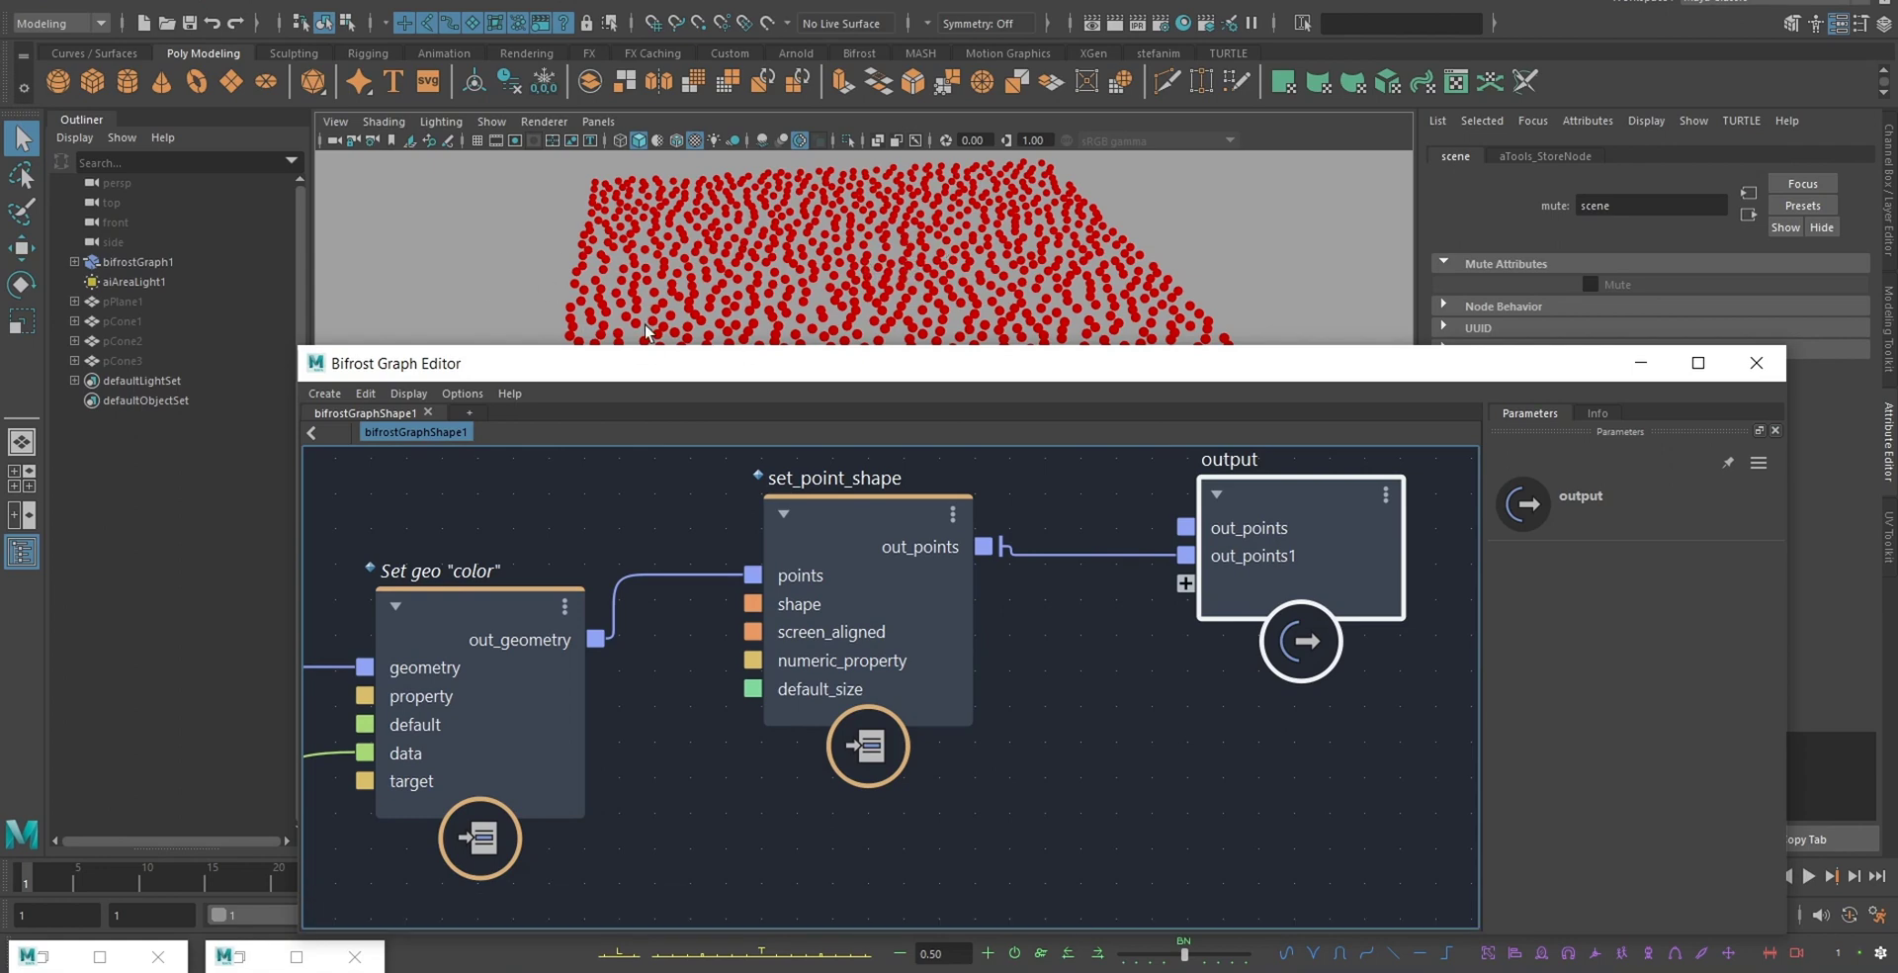
scroll(1064, 684, down, 5)
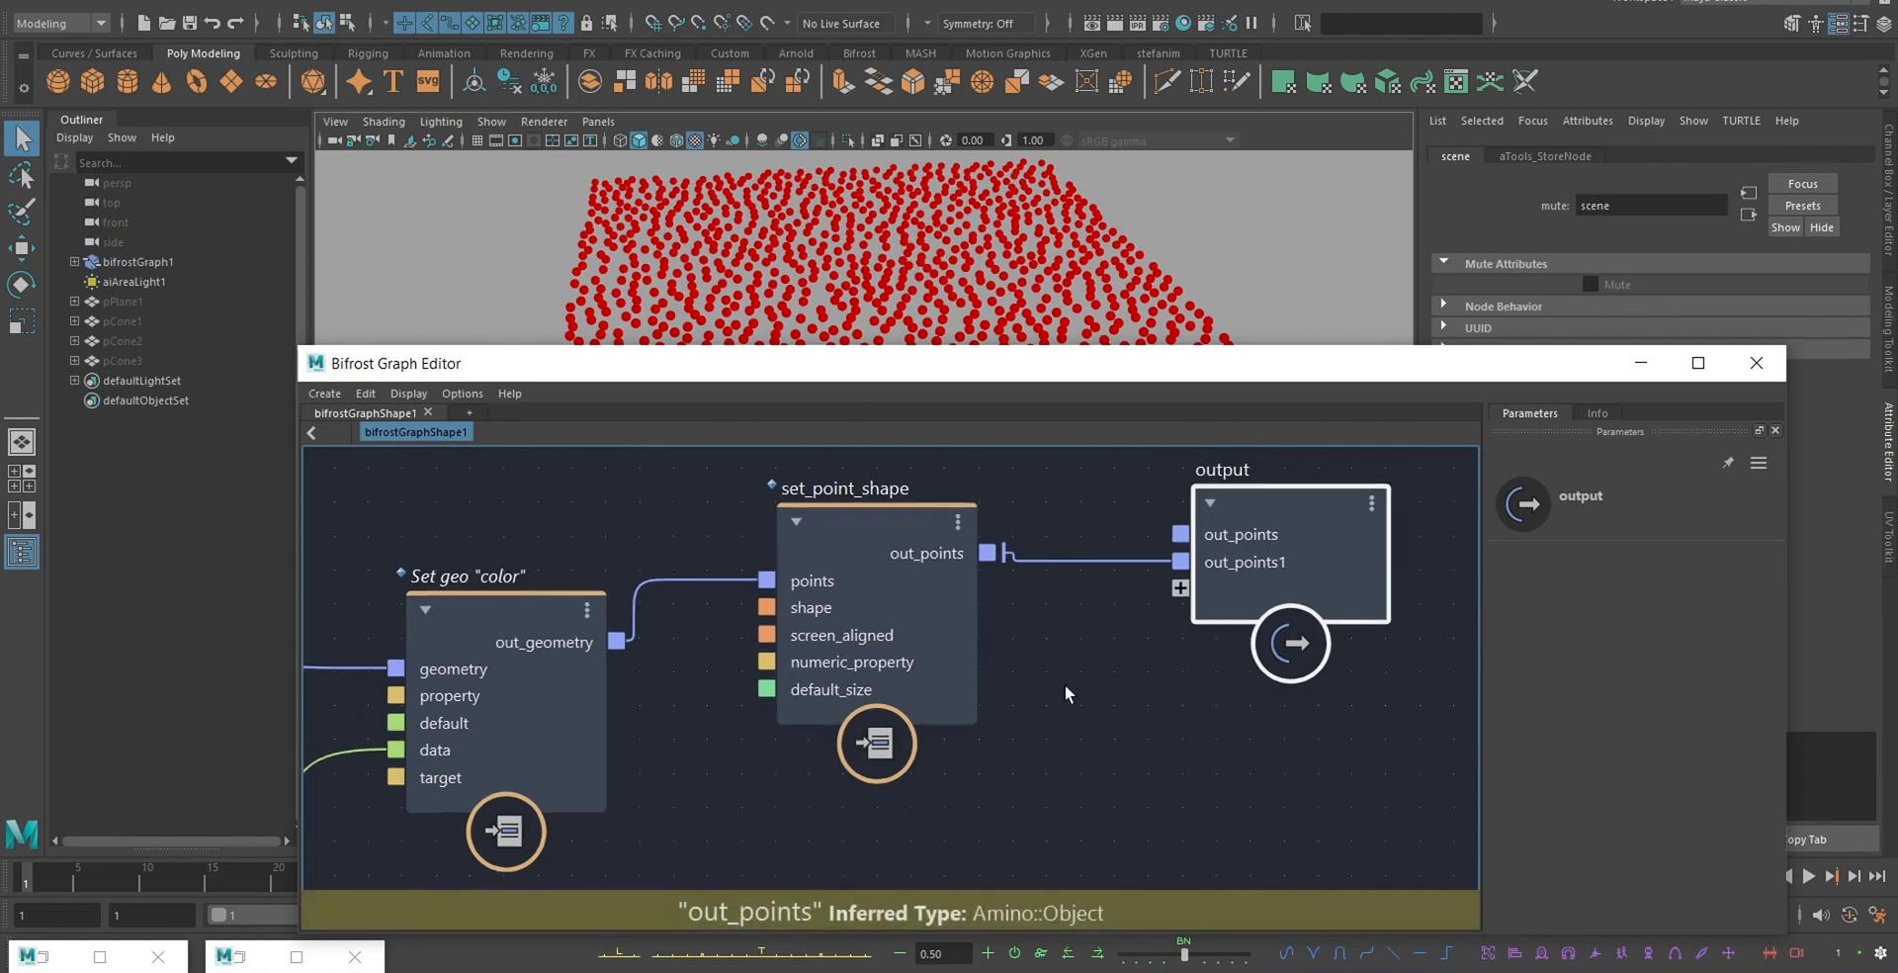
click(824, 796)
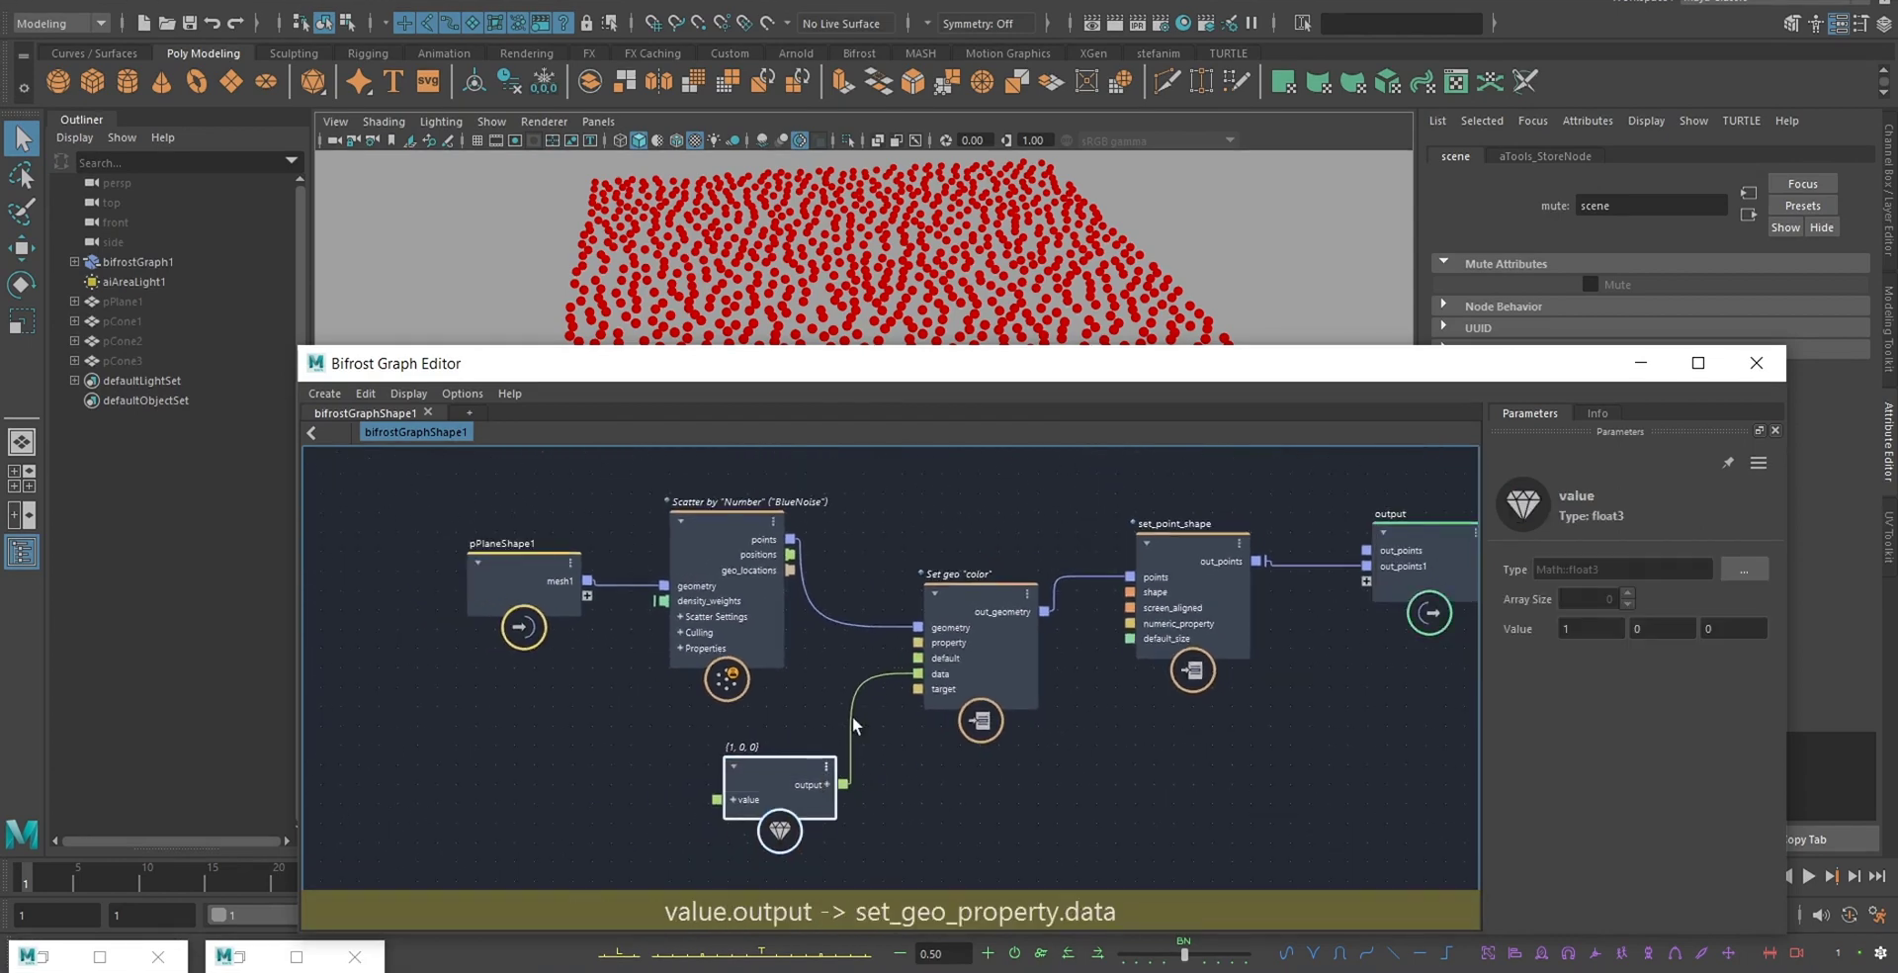
scroll(852, 715, up, 1)
alt+middle_drag(908, 584, 906, 578)
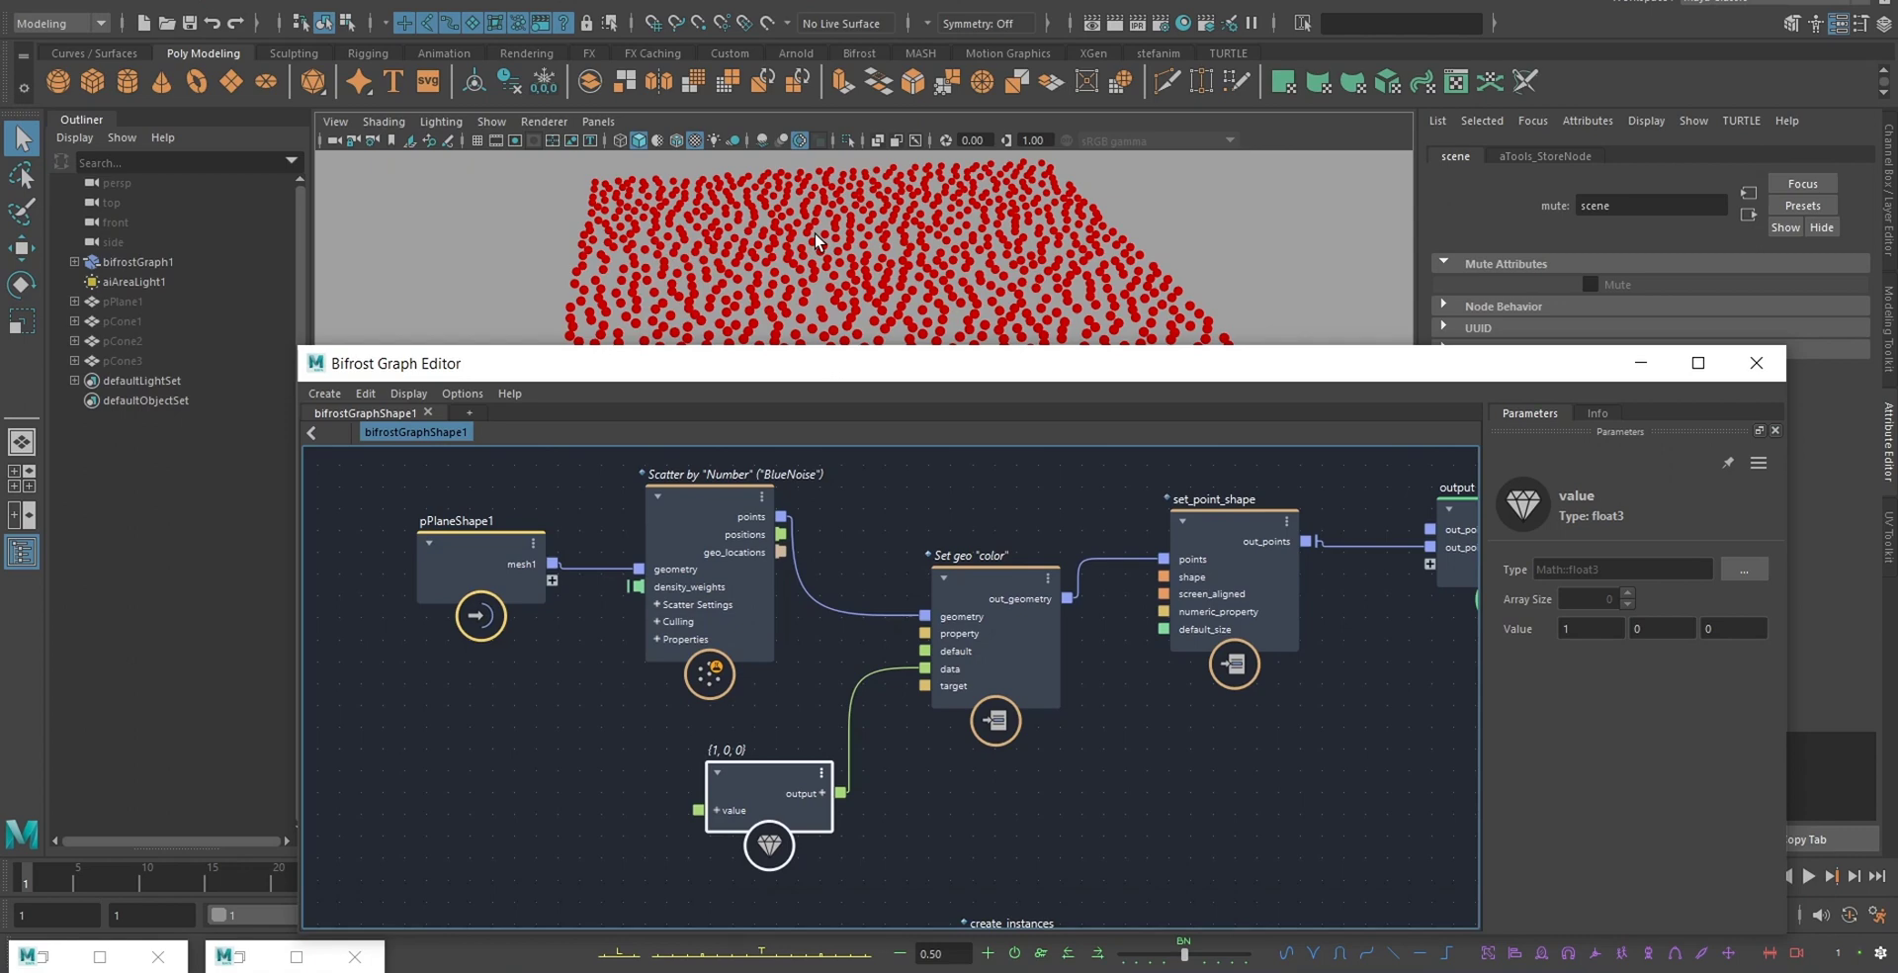
middle_drag(1114, 761, 1192, 730)
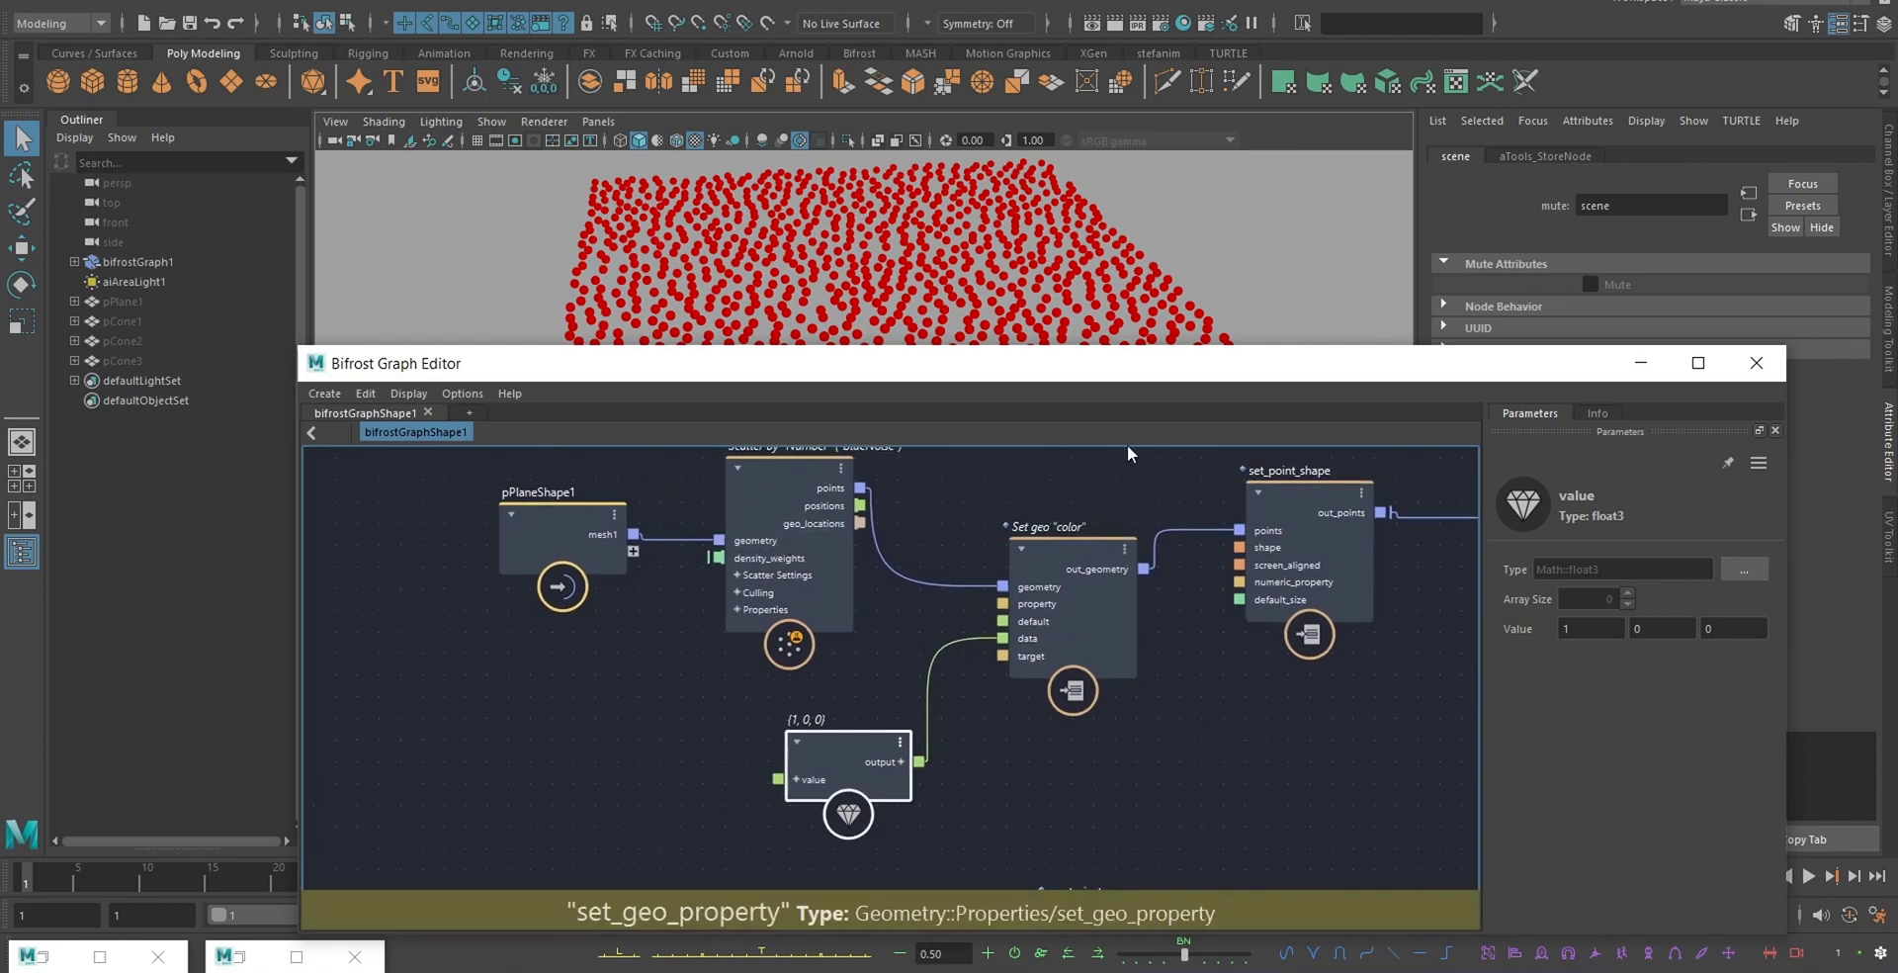
drag(516, 544, 401, 544)
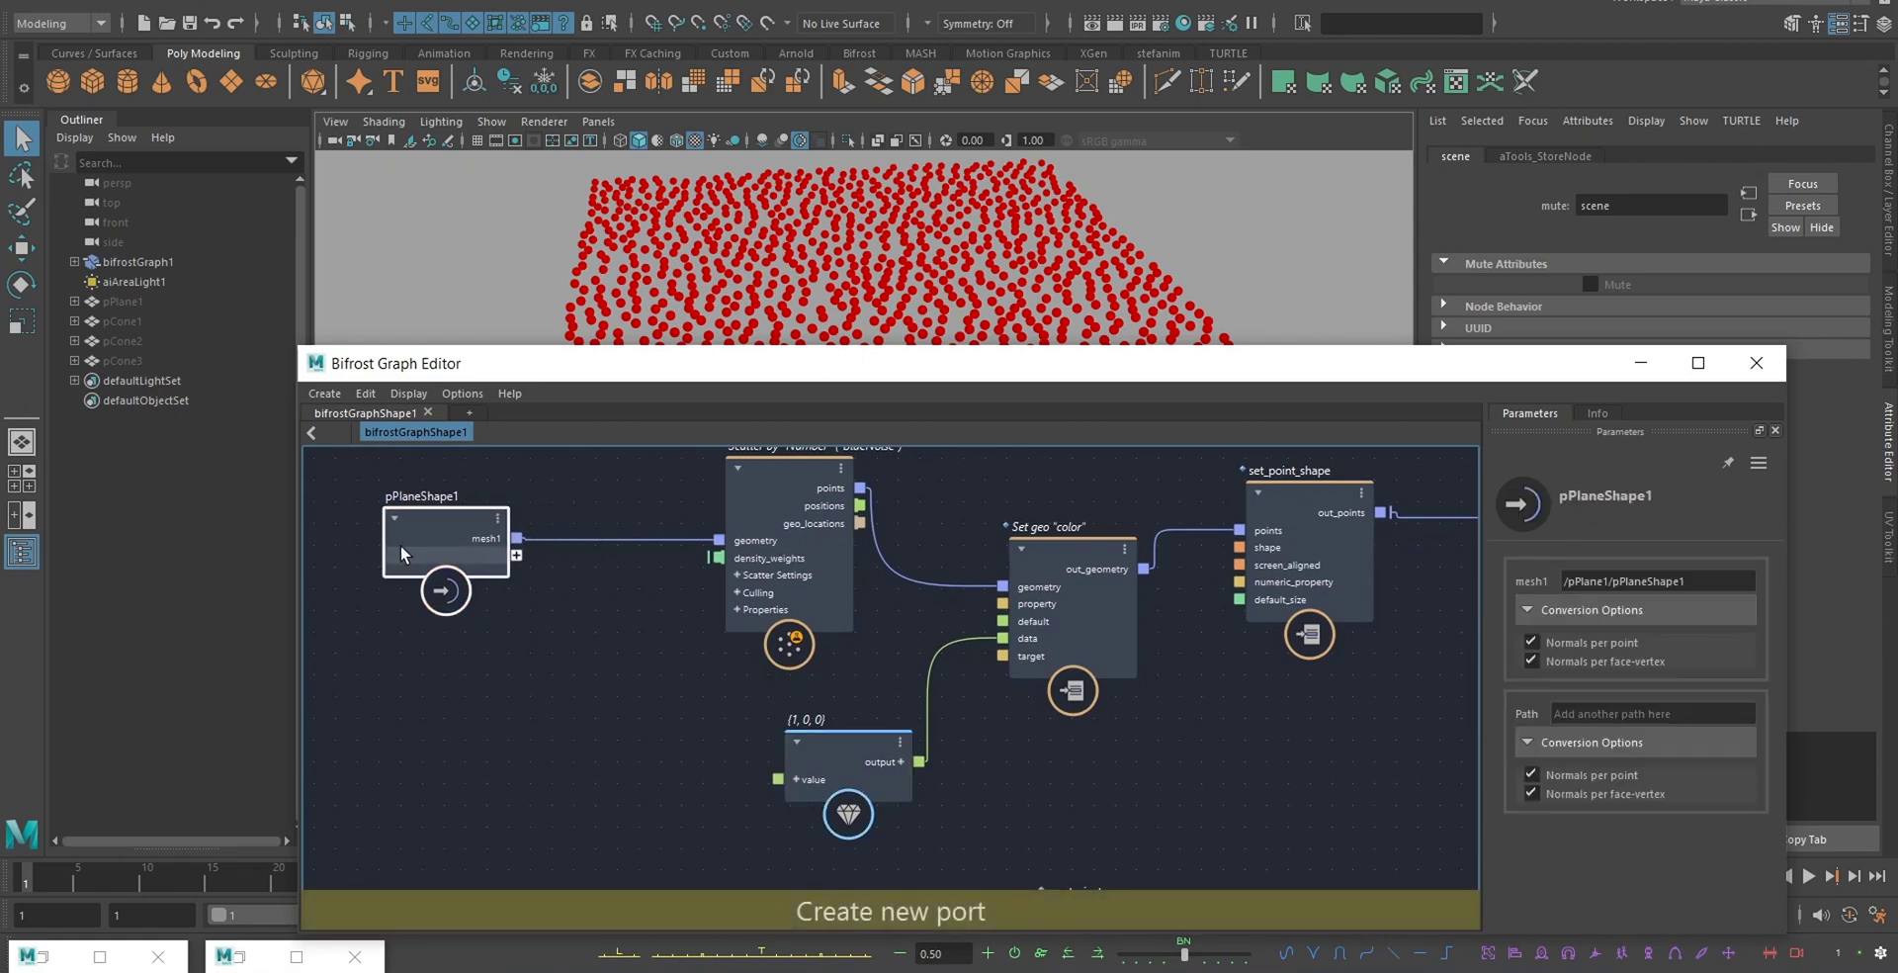
drag(818, 554, 715, 545)
middle_drag(761, 685, 686, 723)
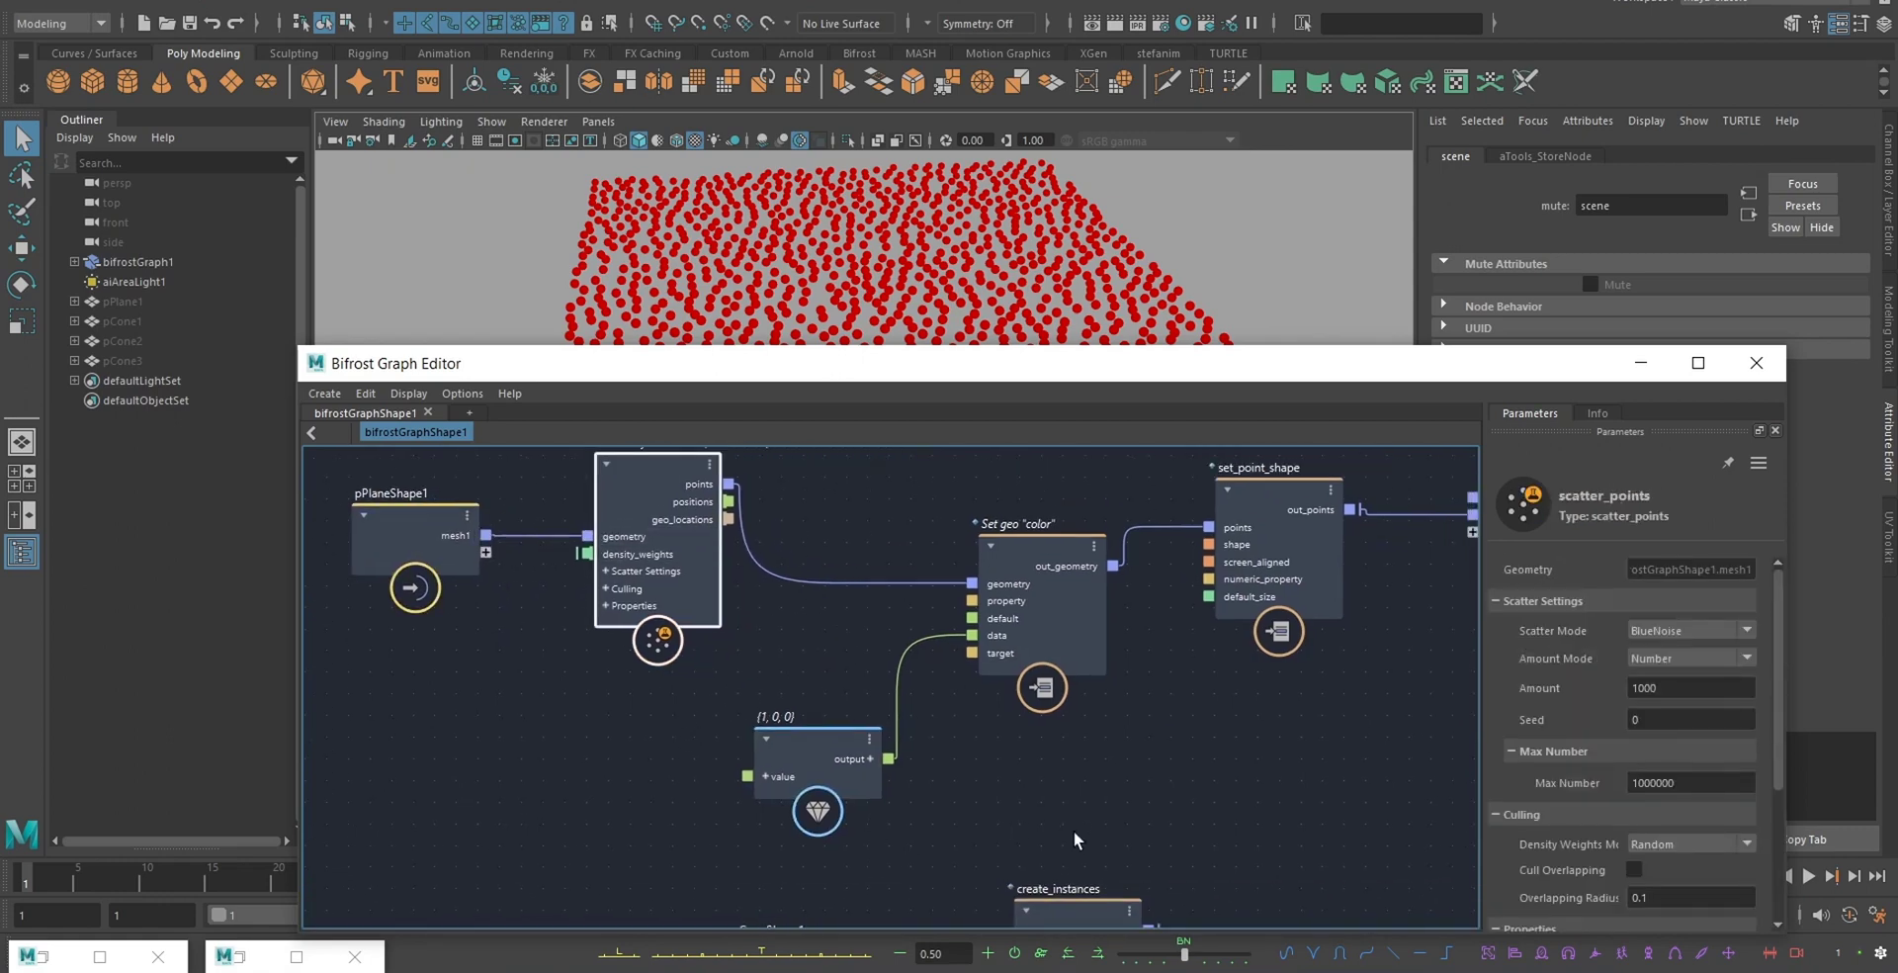
- Add a random_value_array node below scatter_points and position it beside the {1, 0, 0} value node
middle_drag(1074, 831, 1090, 861)
click(697, 775)
key(Tab)
text(random)
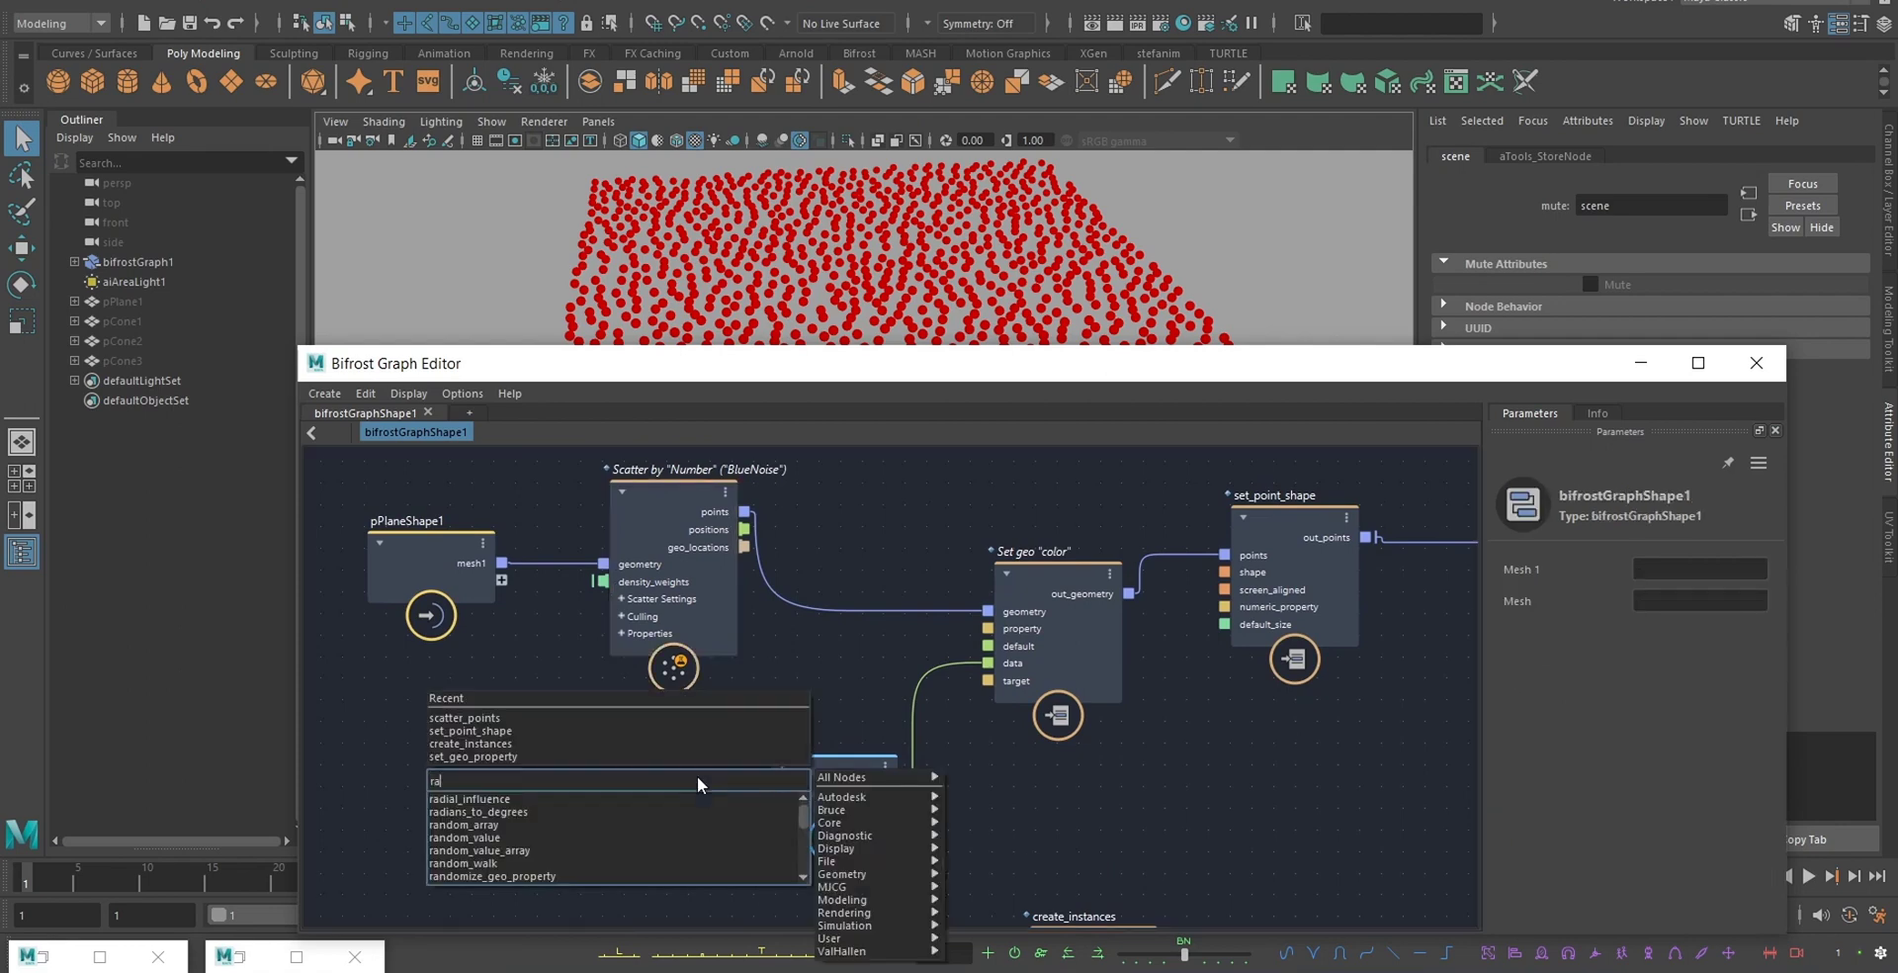
key(Down)
key(Down)
key(Down)
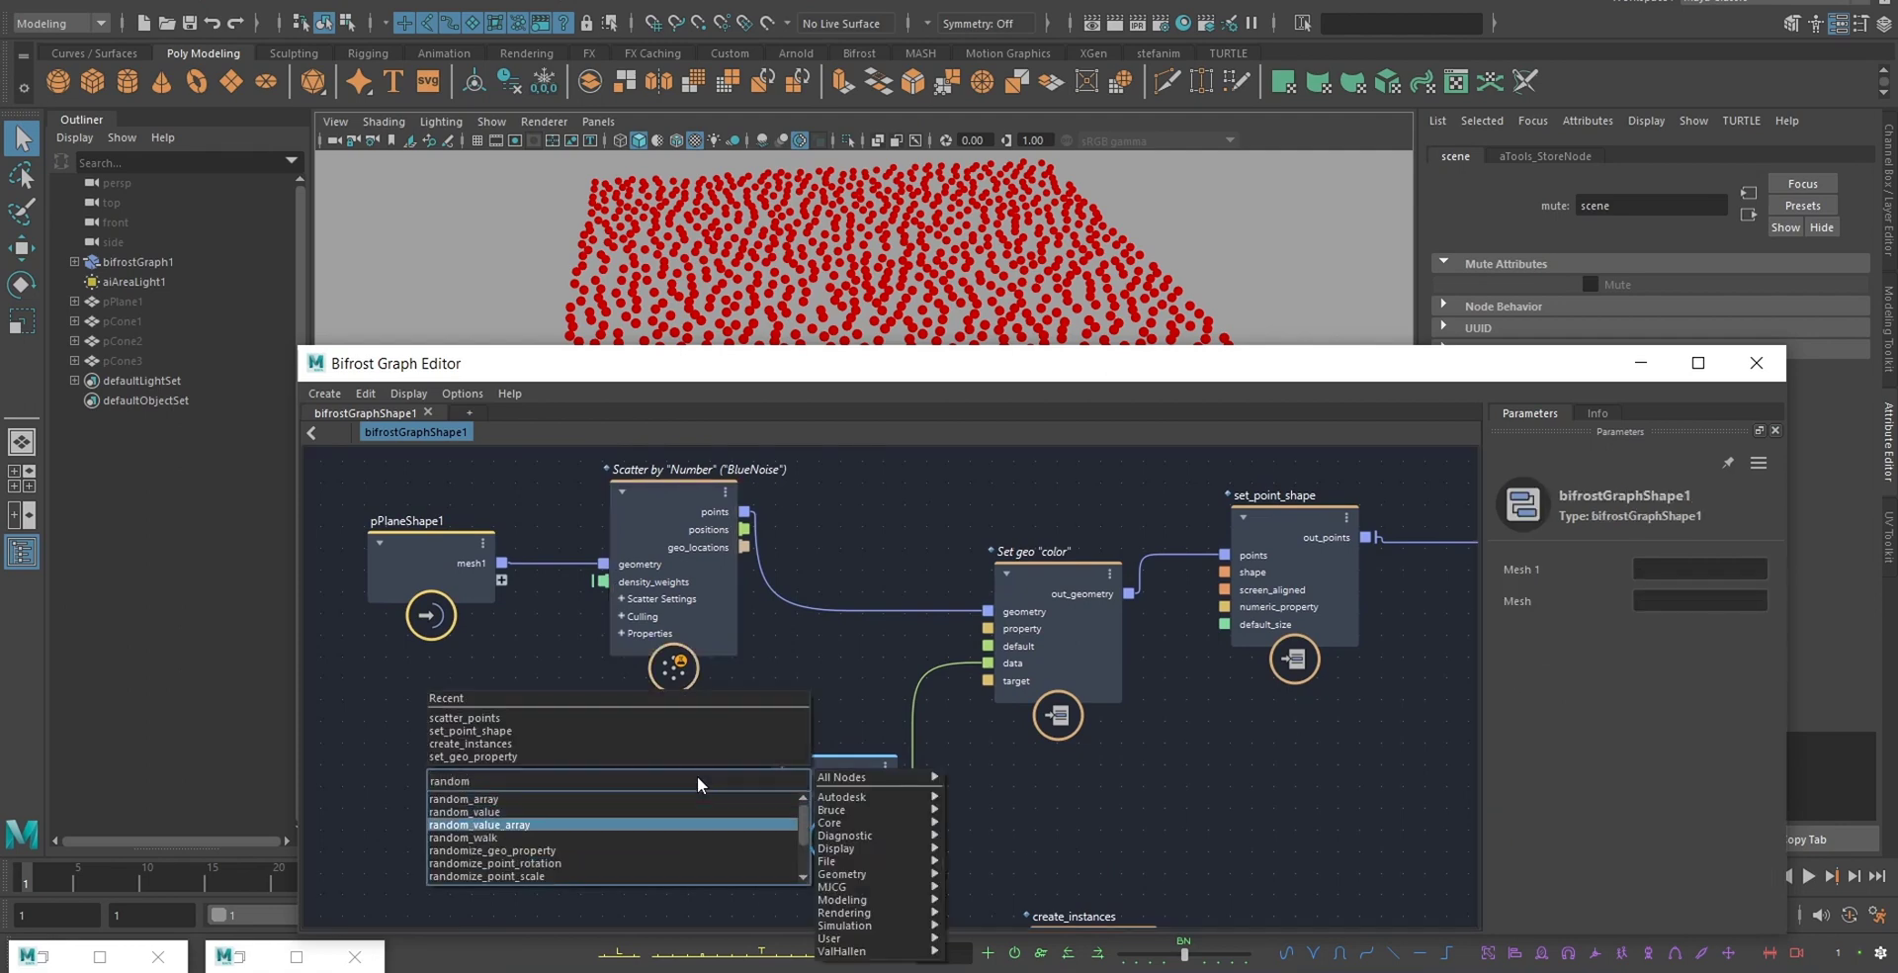
key(Return)
drag(697, 775, 623, 793)
- Add a get_point_count node between scatter_points and the set_geo_property node
click(738, 713)
middle_drag(809, 694, 776, 696)
key(Tab)
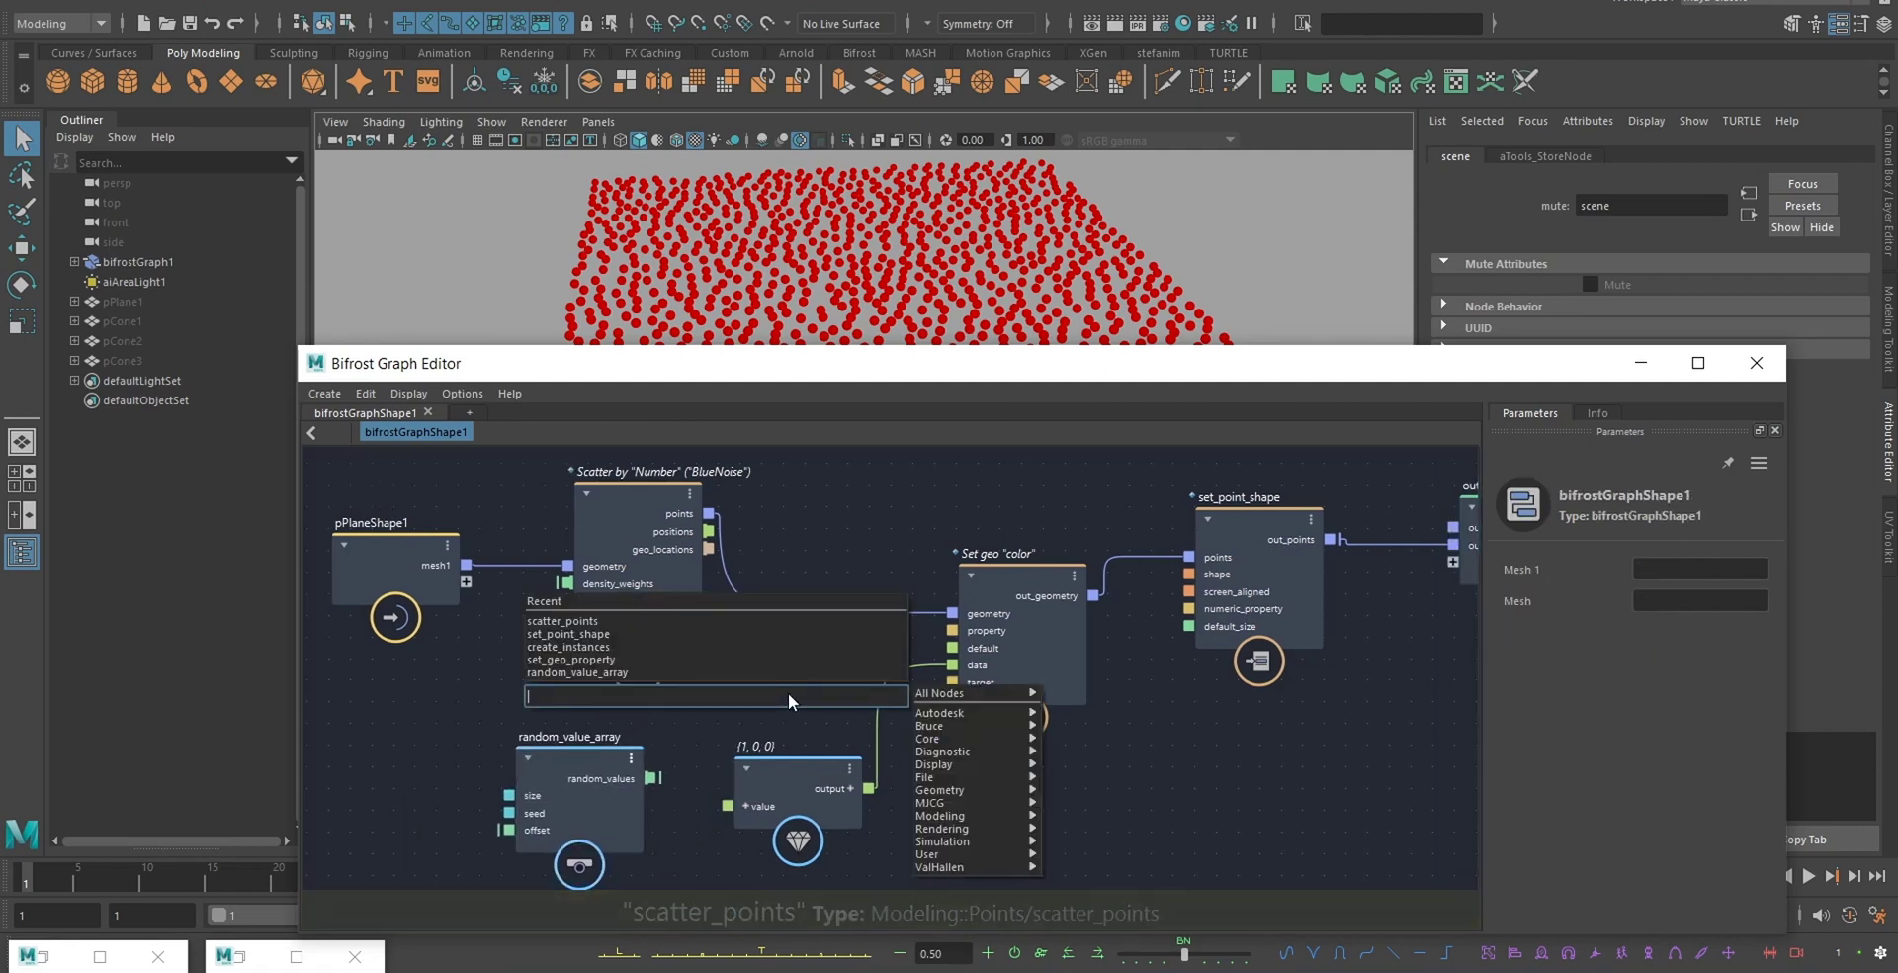
text(gpc)
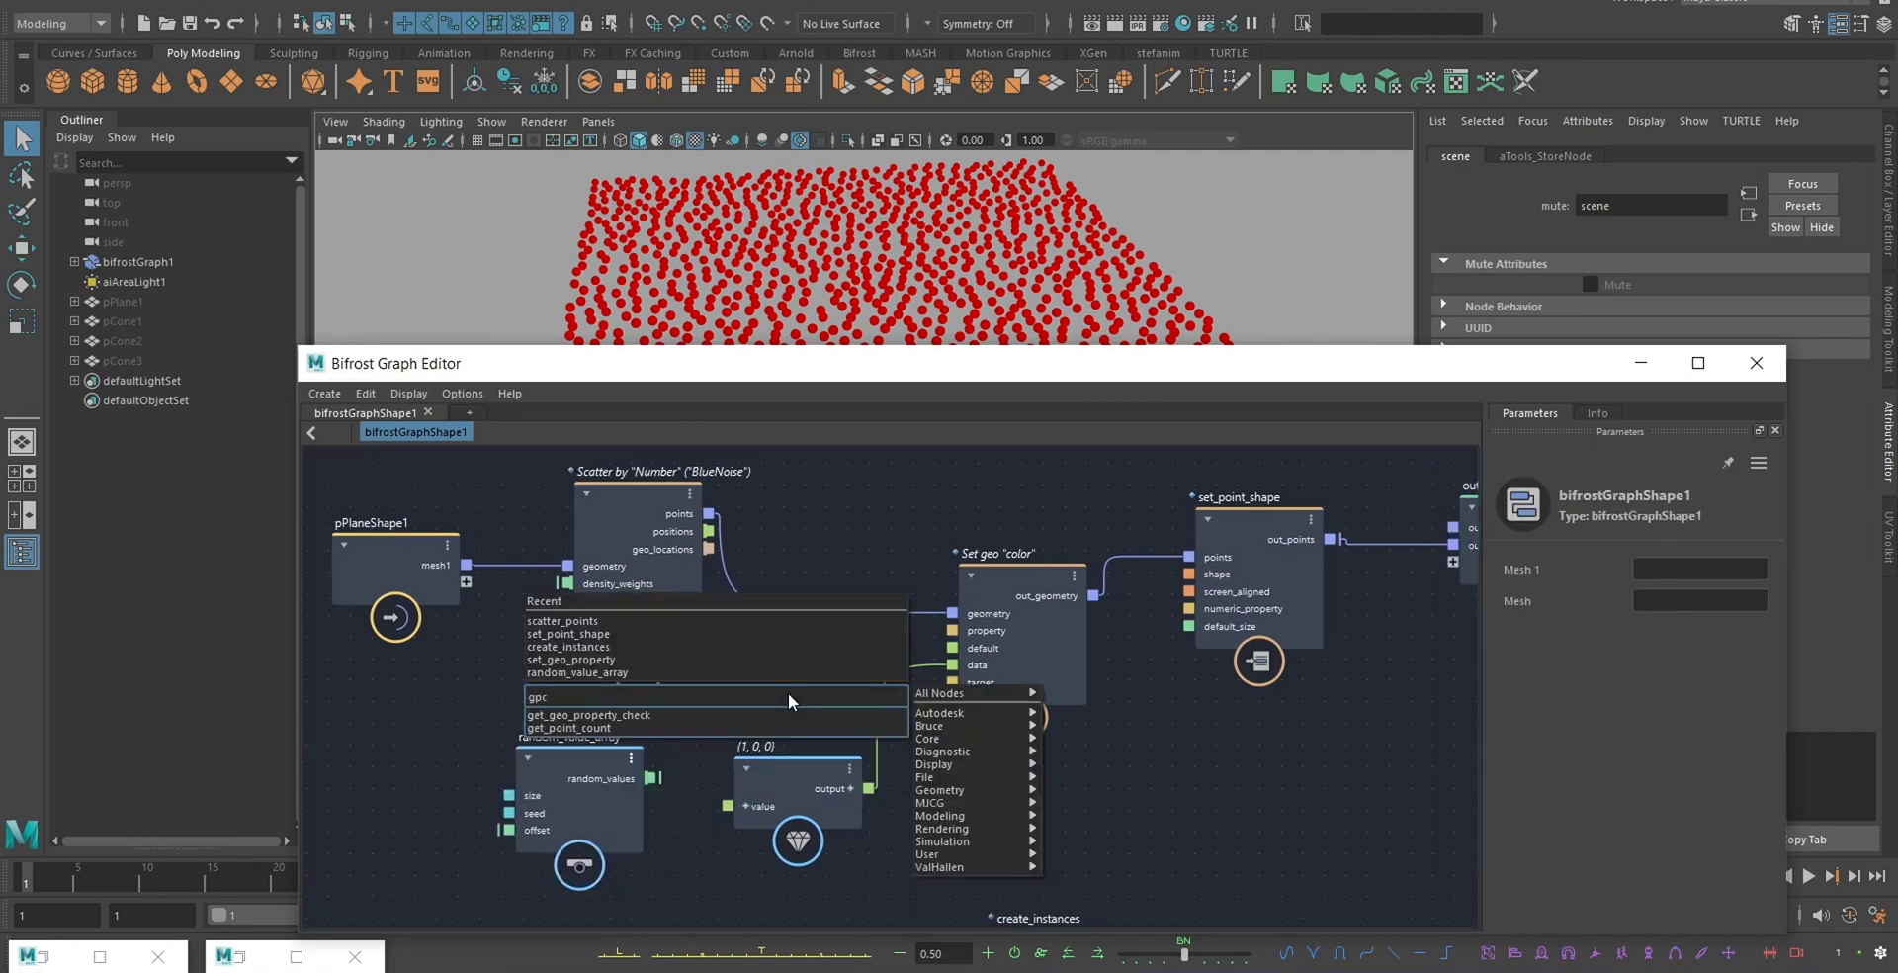
key(Return)
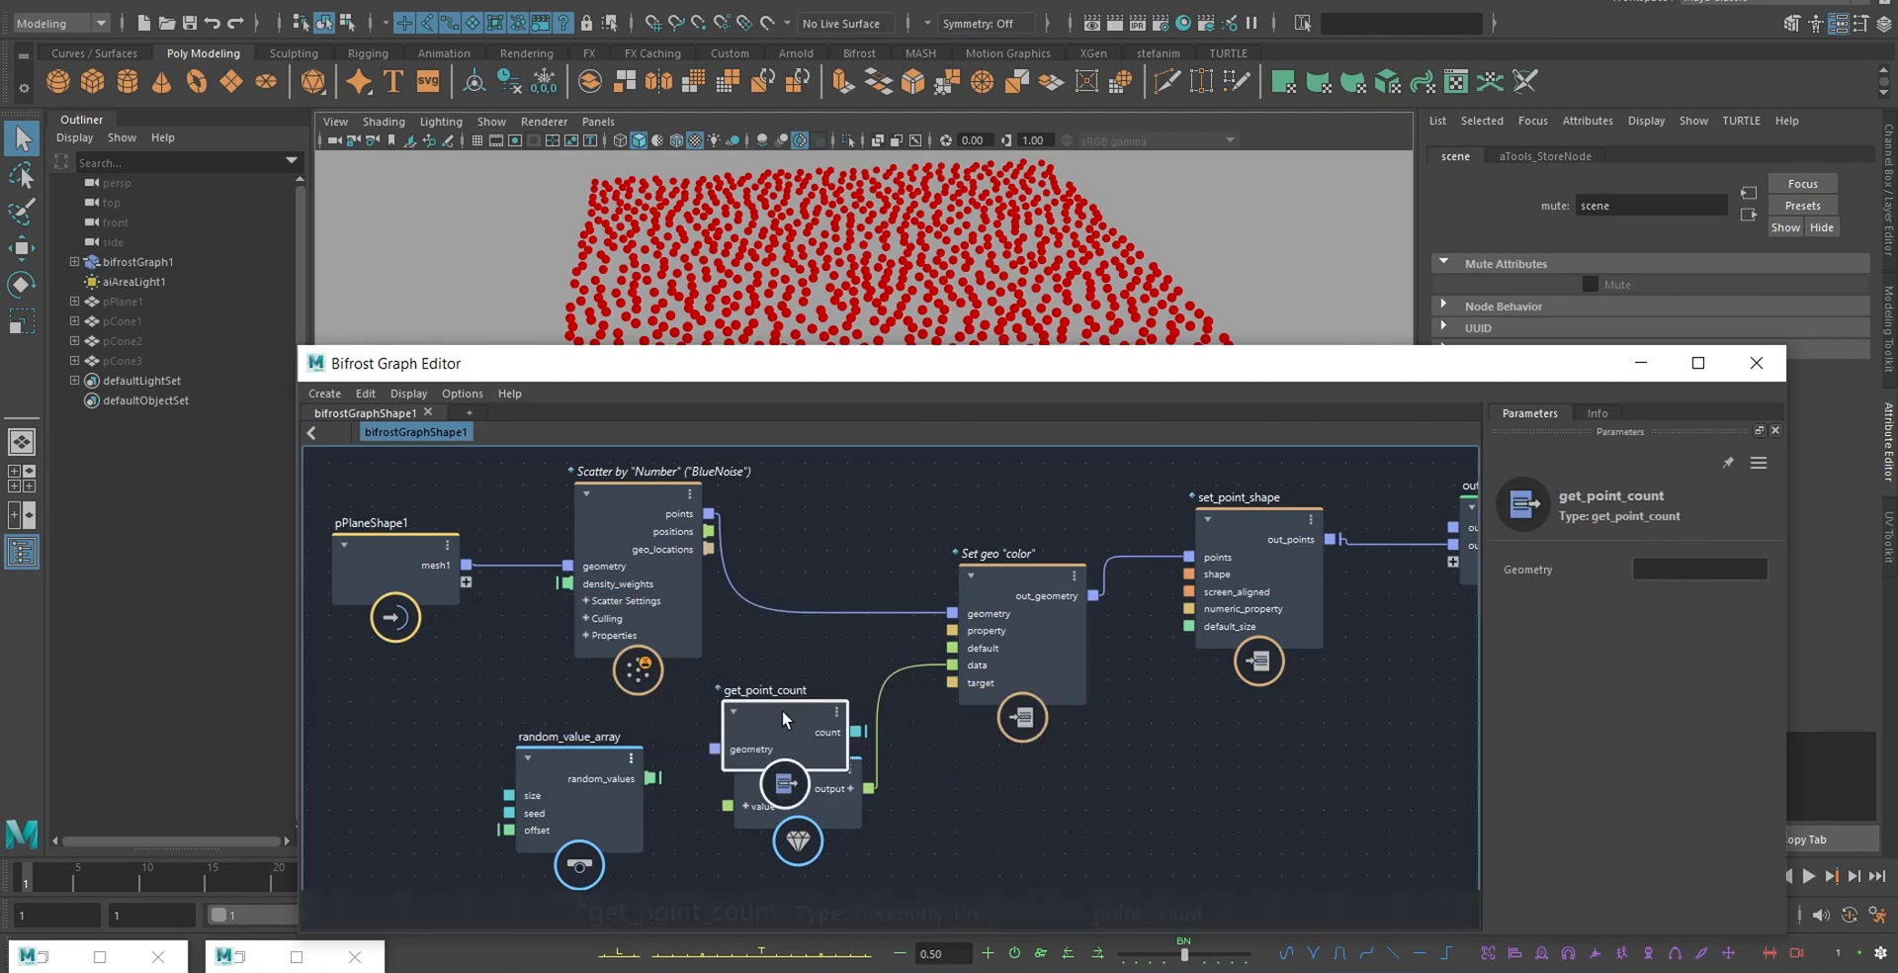
- Feed scatter_points' points into get_point_count's geometry and its count into random_value_array's size, rearranging the nodes to make room
drag(782, 710, 829, 522)
drag(708, 513, 712, 522)
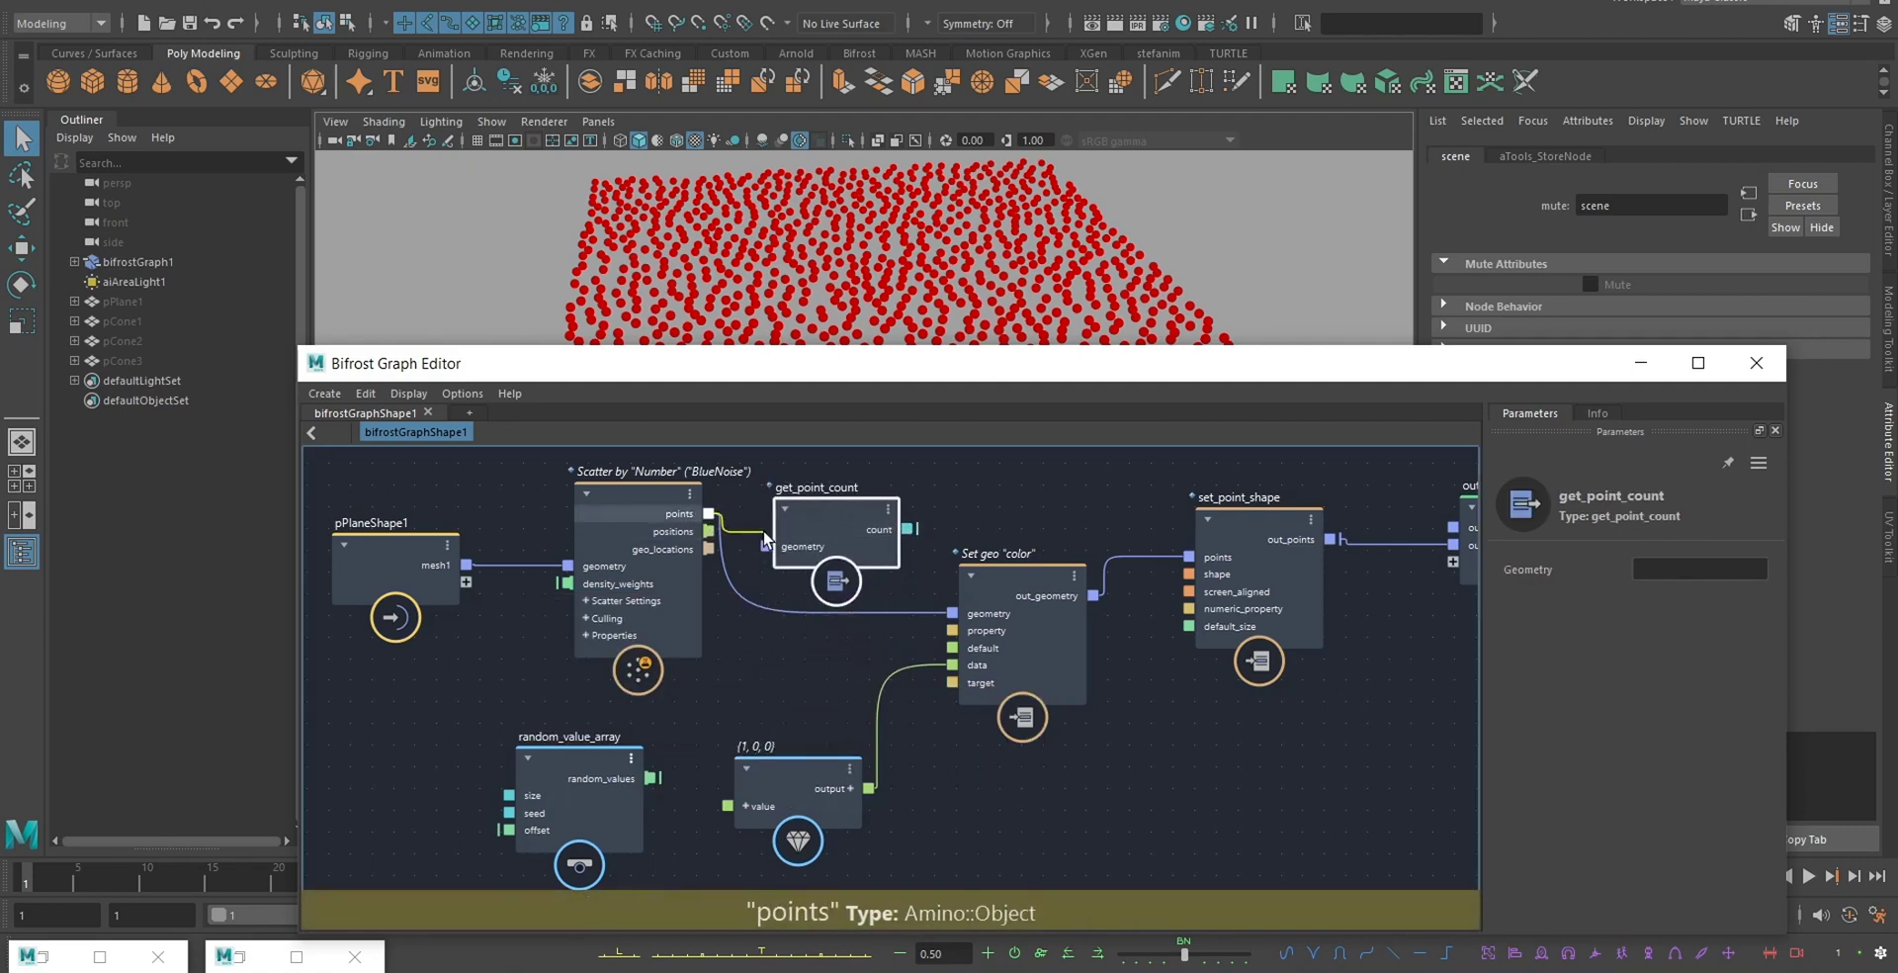
drag(793, 795, 933, 921)
drag(615, 775, 855, 747)
drag(841, 528, 747, 767)
- Set the value type of random_value_array's offset to Math::float3 and check its three offset components
right_click(767, 797)
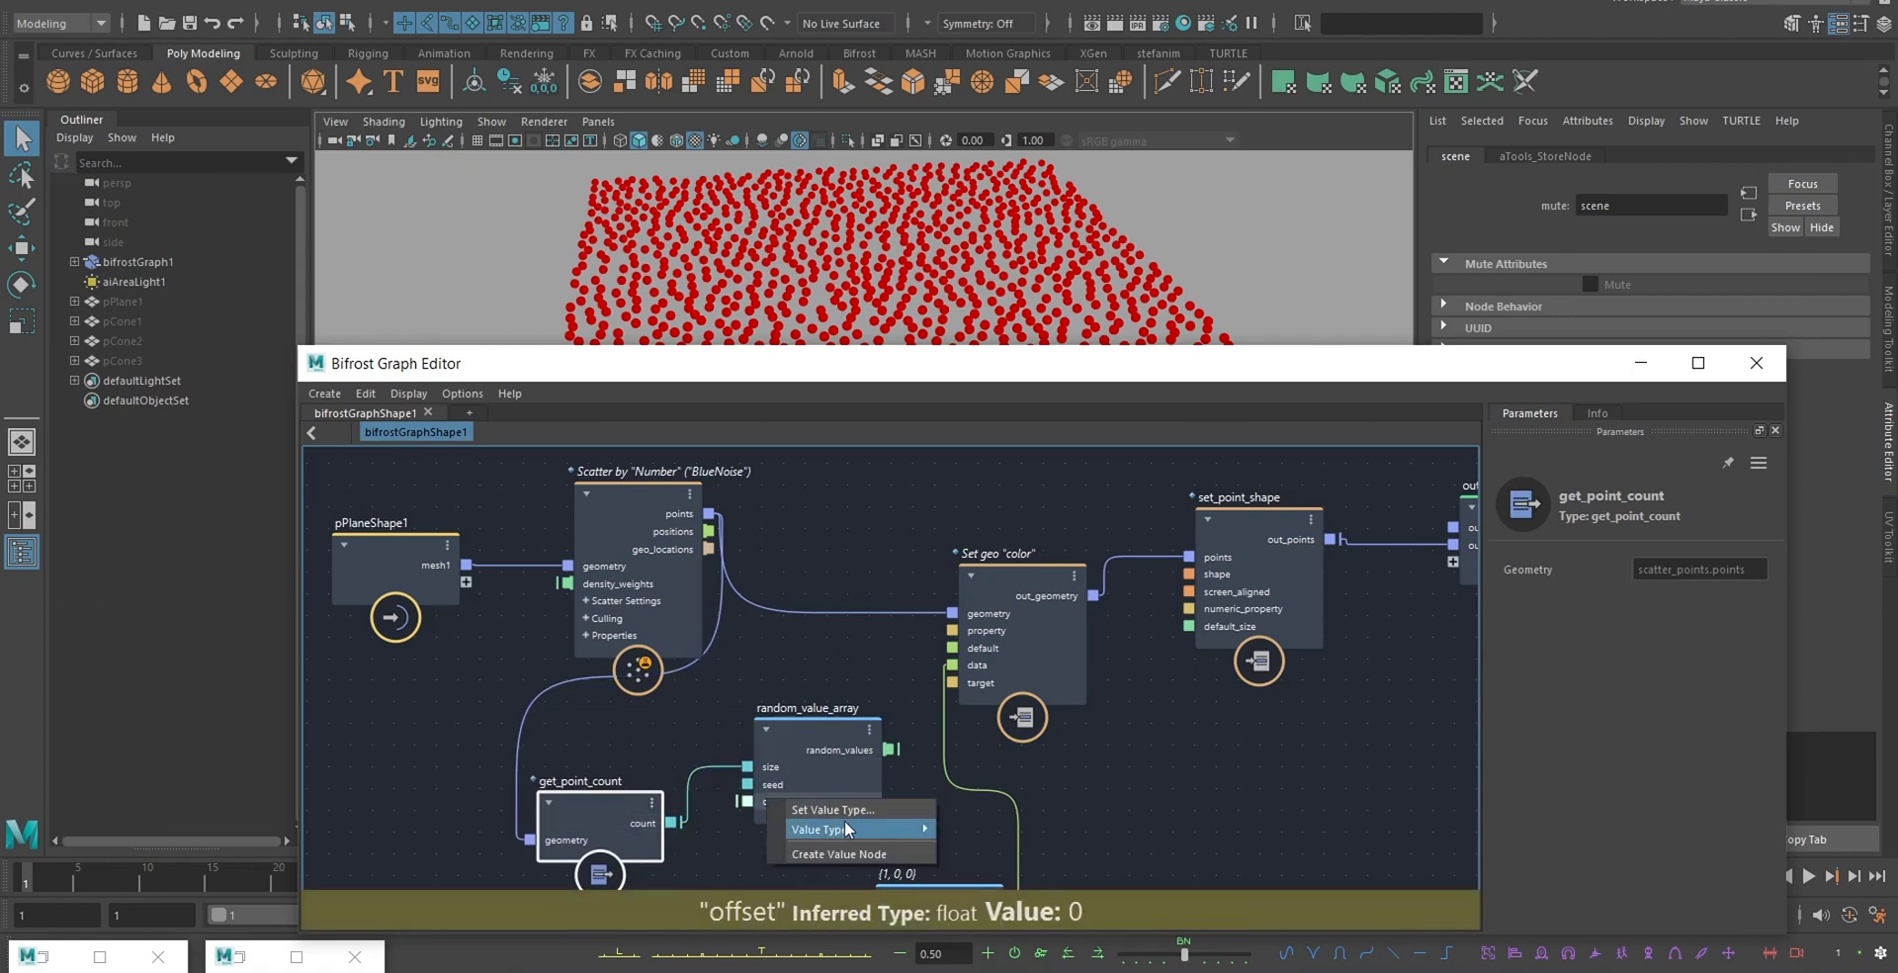
mouse_move(850, 828)
click(1063, 856)
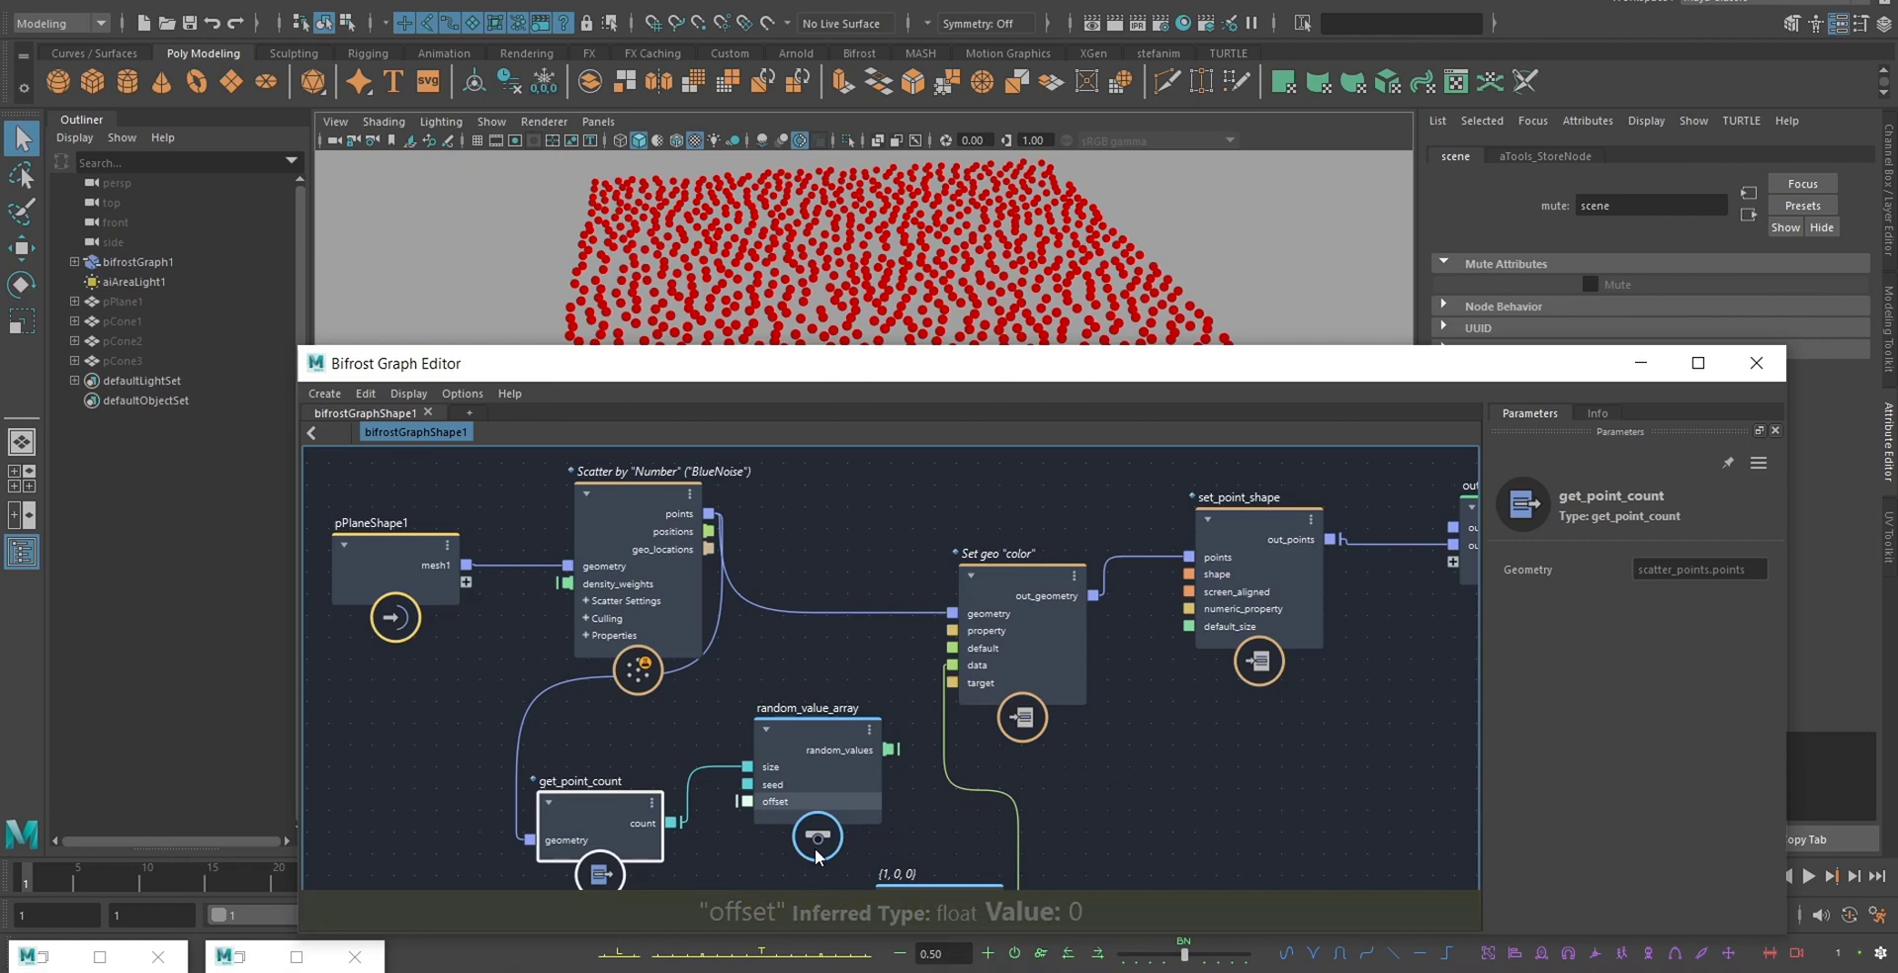
alt+middle_drag(899, 792, 870, 742)
click(797, 722)
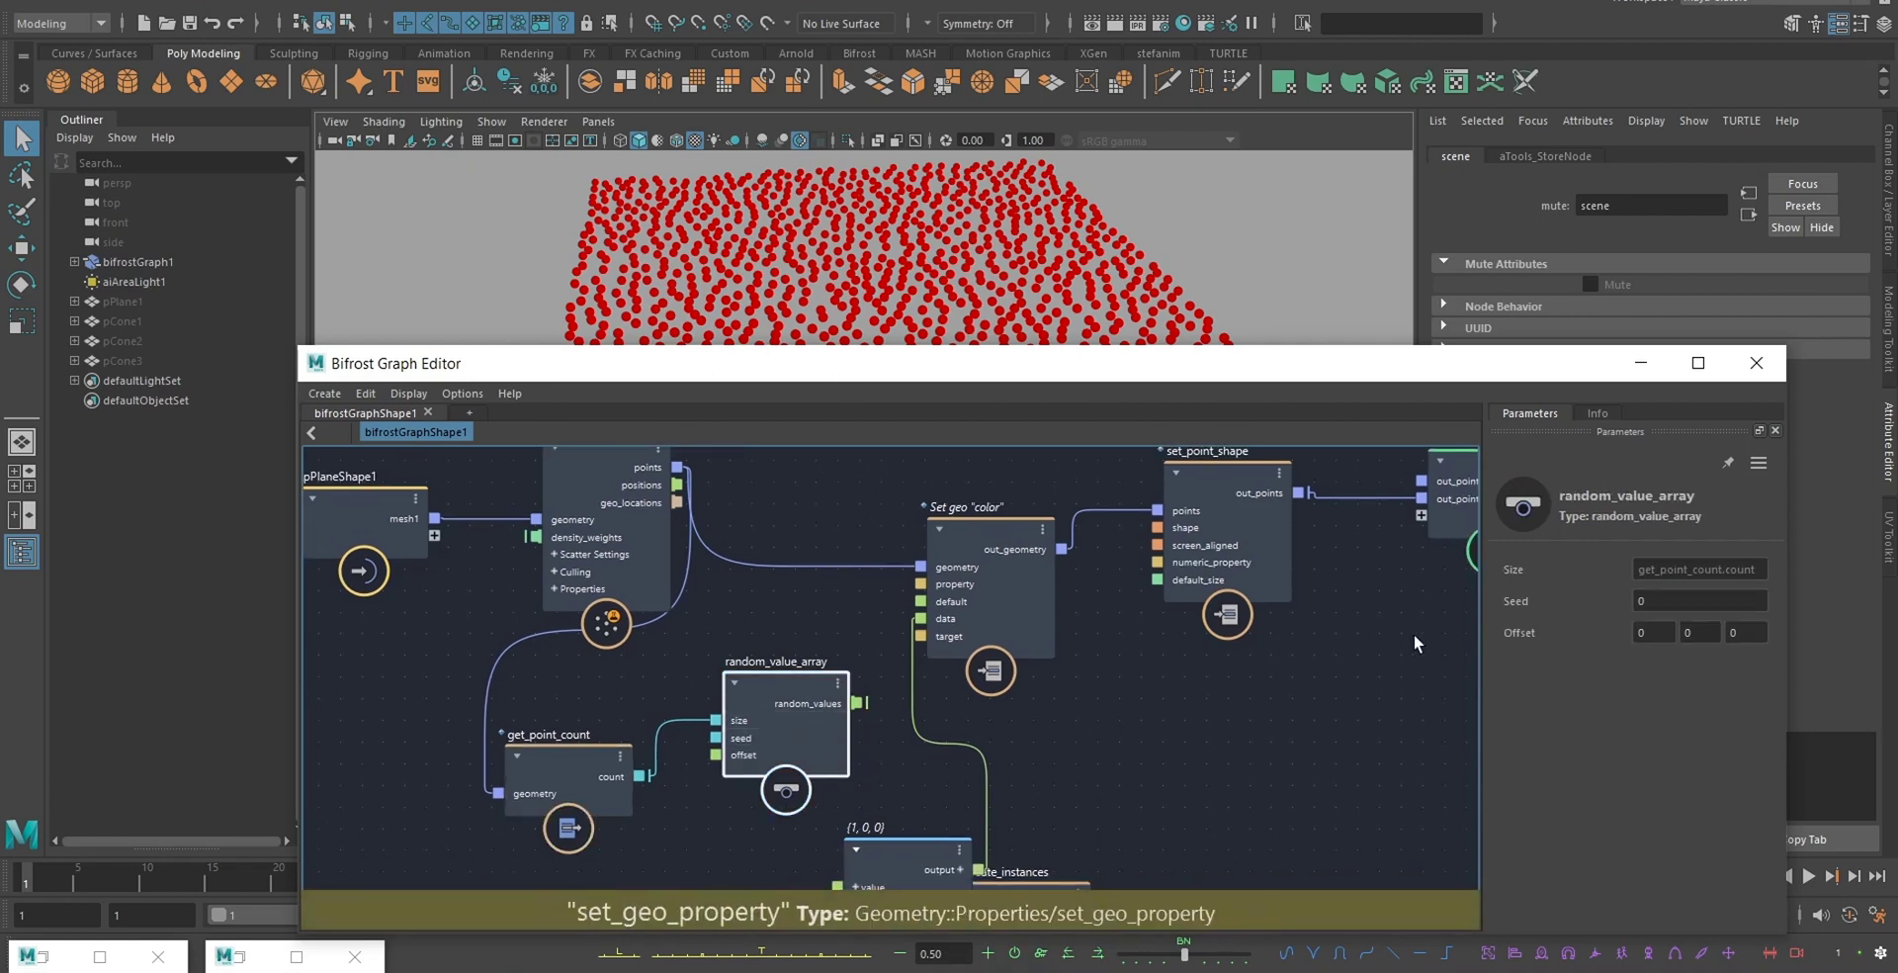
click(1667, 633)
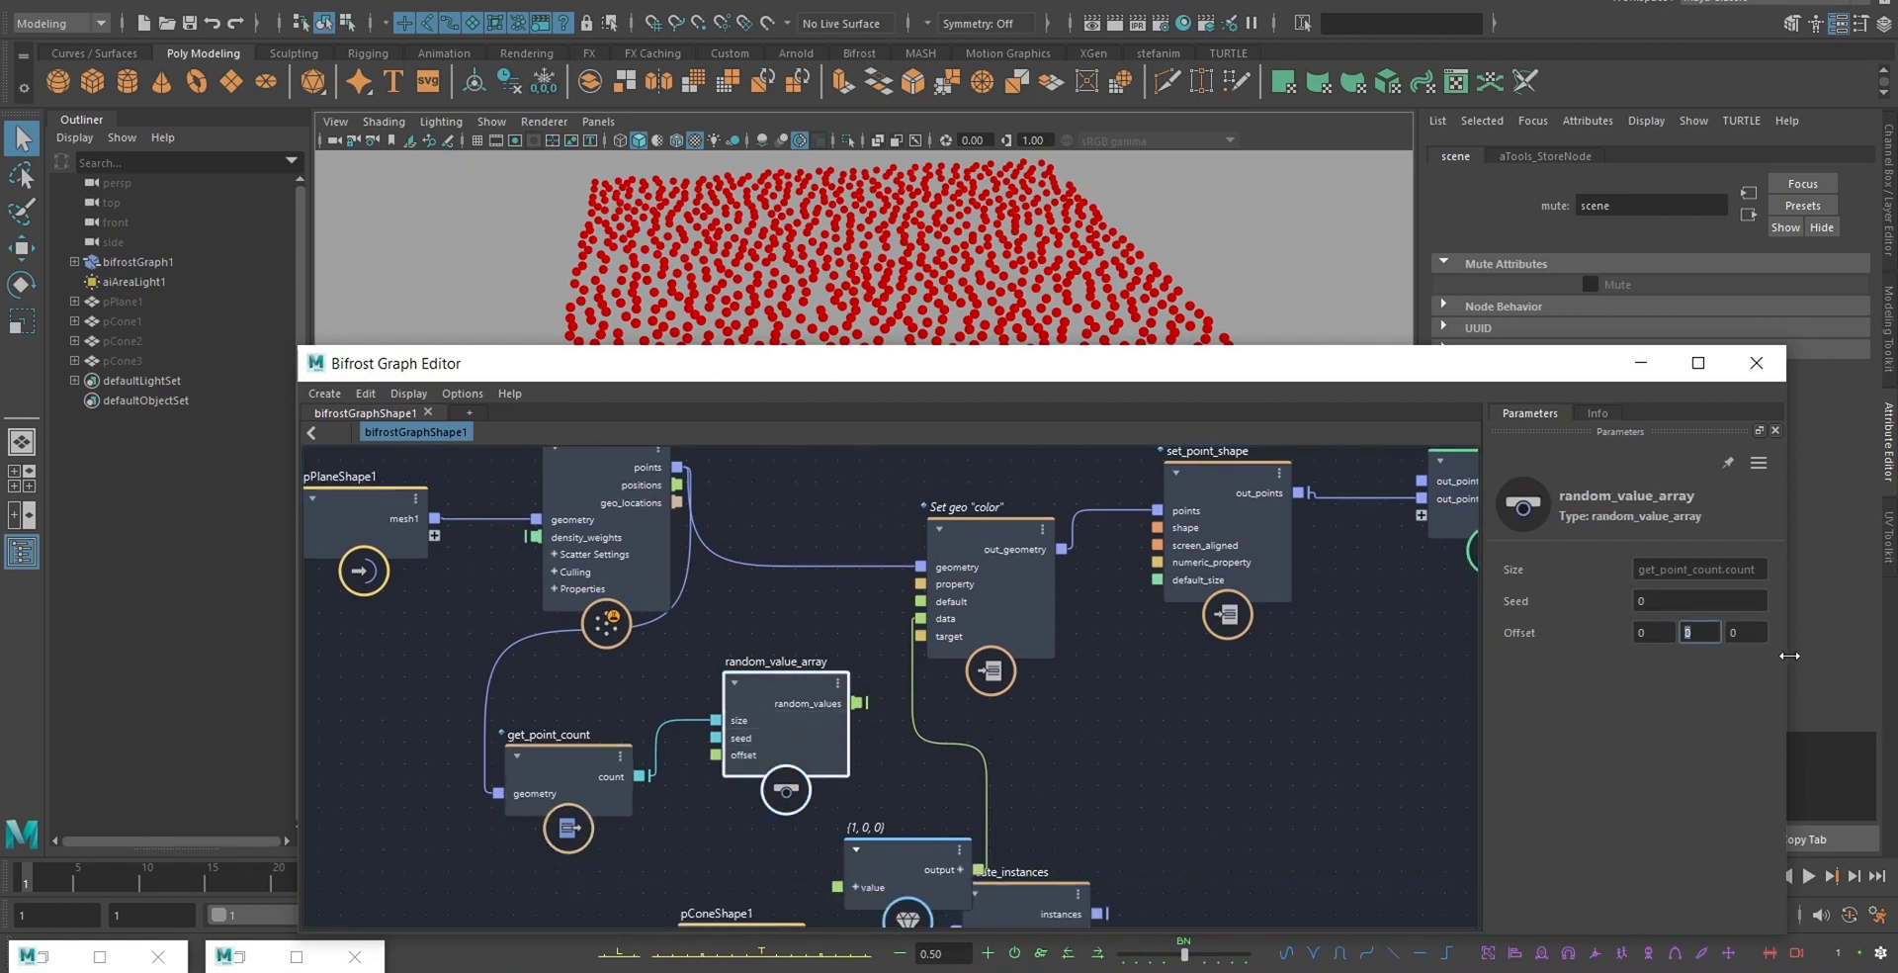
key(Tab)
- Connect random_values to the data input of set_geo_property and delete the unused {1, 0, 0} value node
middle_drag(888, 693, 839, 690)
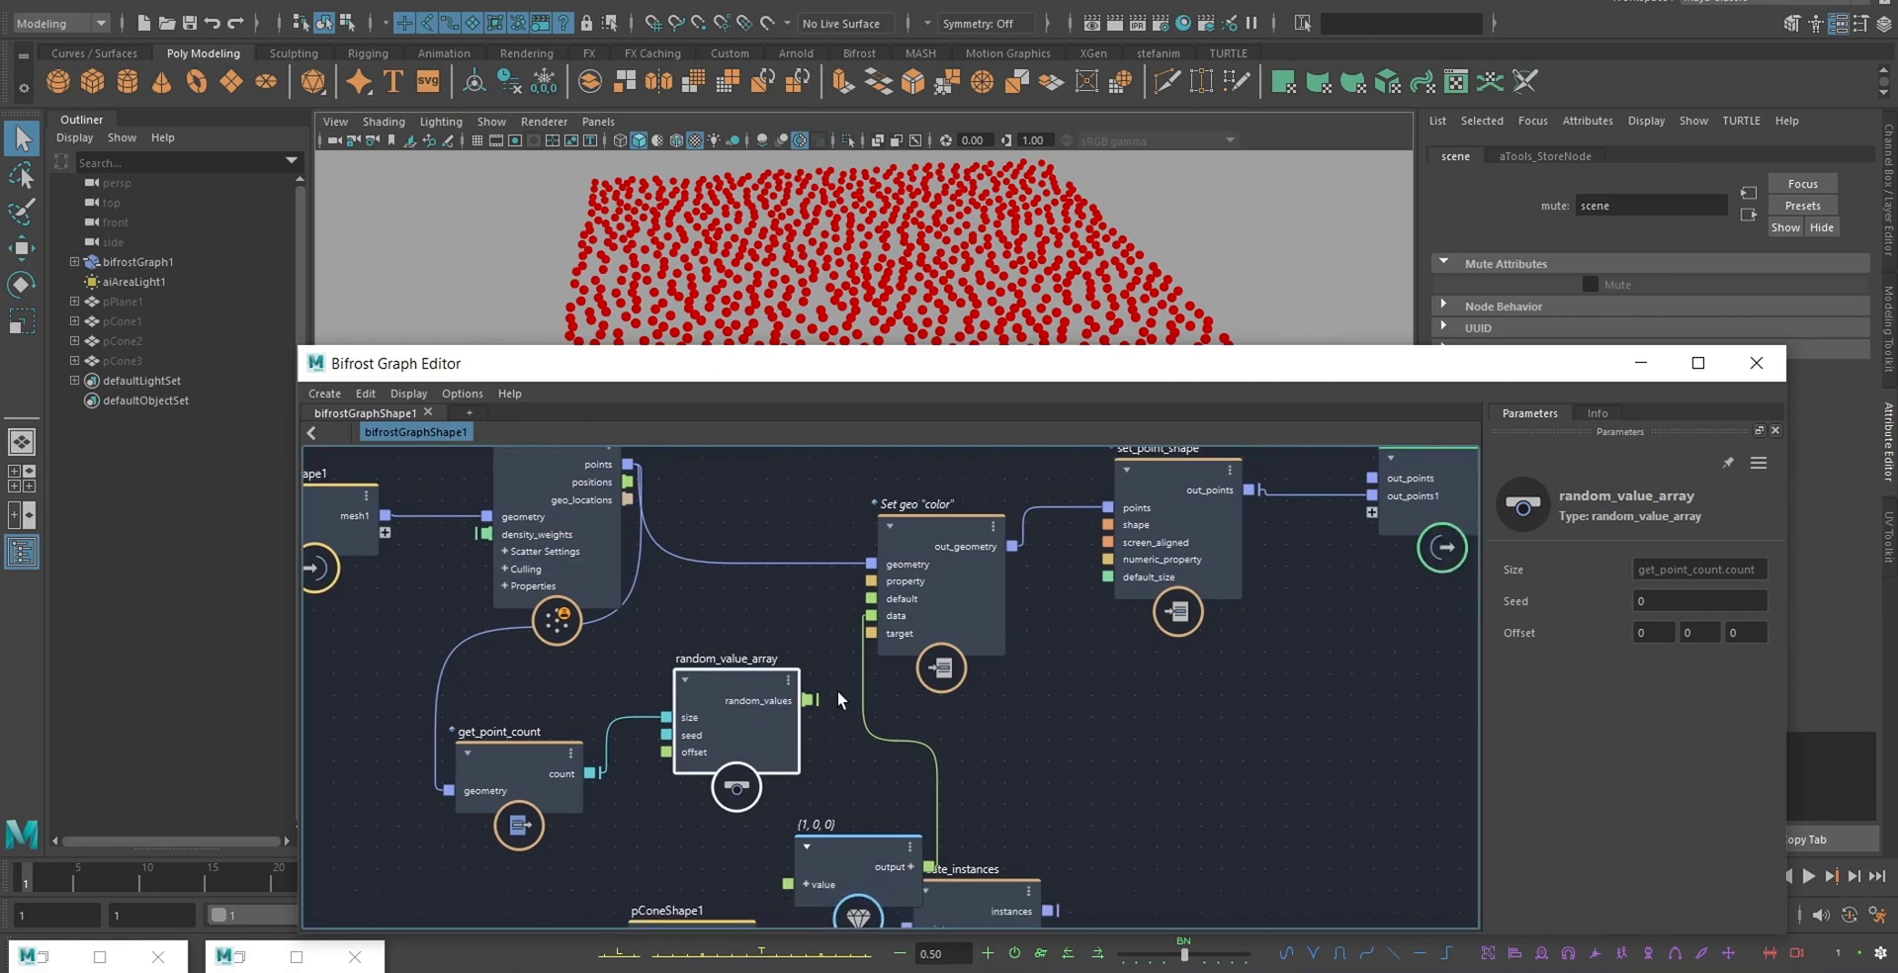
drag(809, 700, 876, 614)
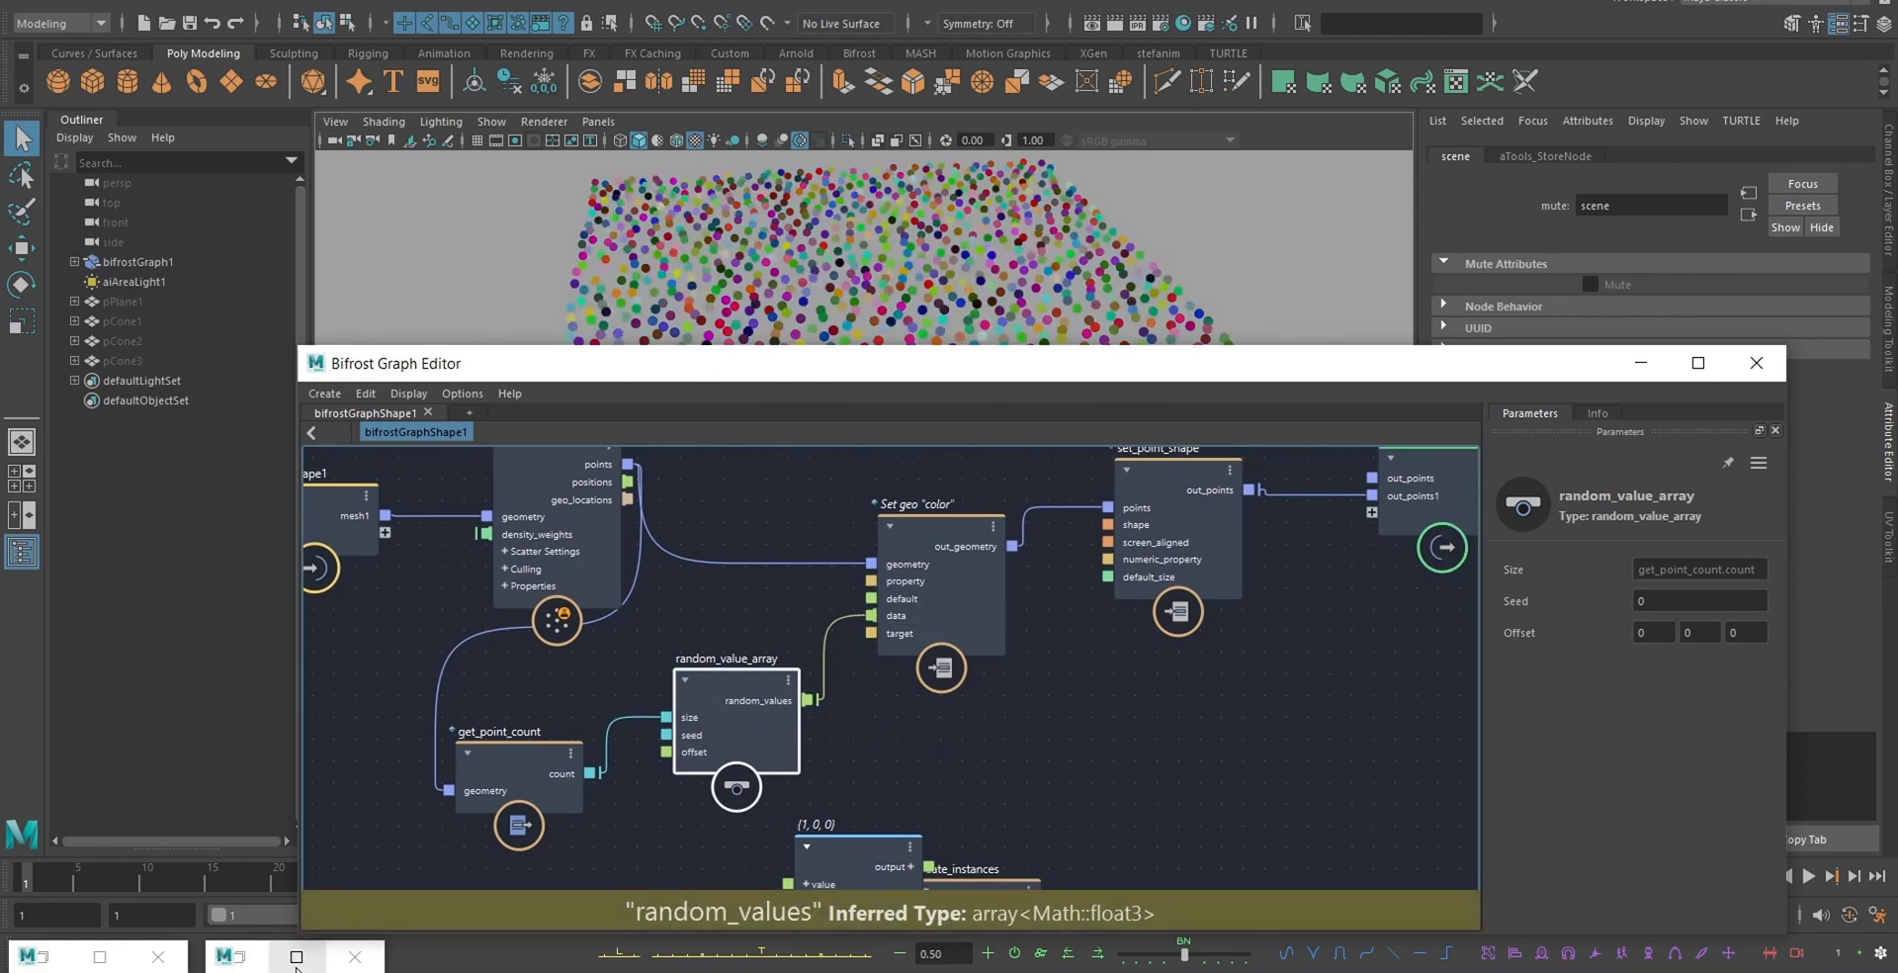
middle_drag(619, 815, 633, 762)
click(852, 817)
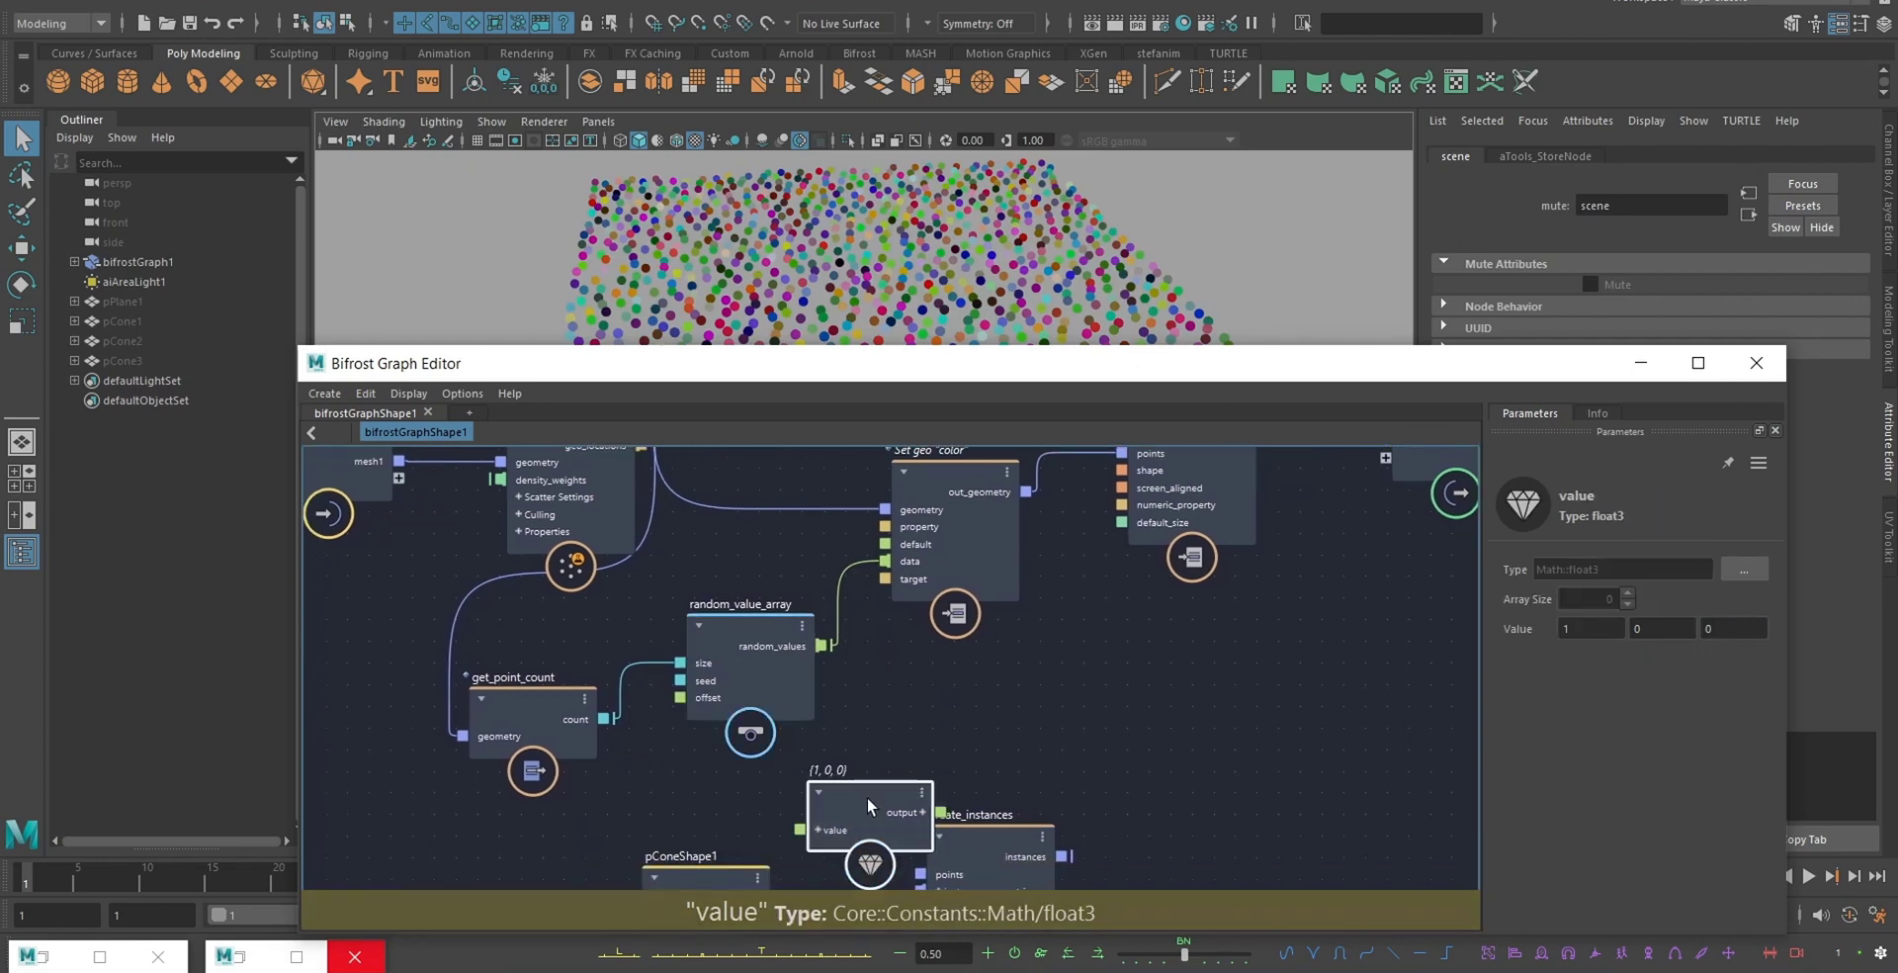
key(Delete)
key(a)
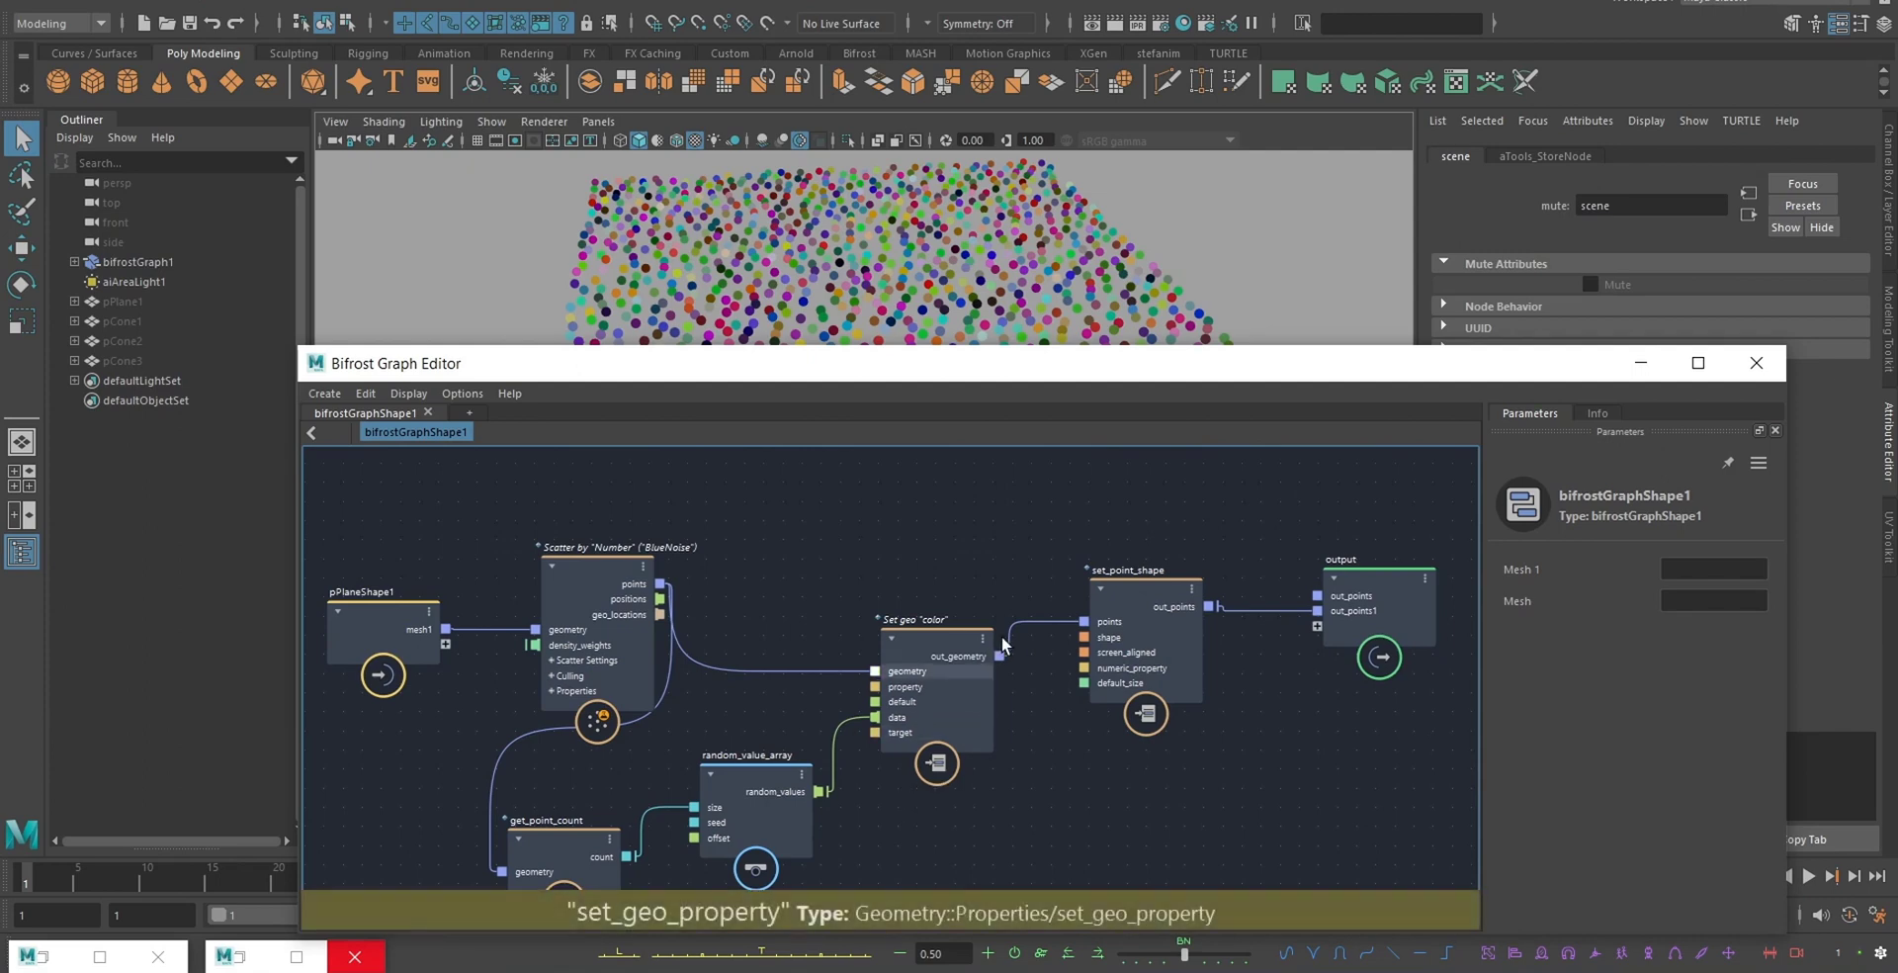
- Spread out the set_point_shape, pPlaneShape1, scatter_points and set_geo_property nodes and review the set_geo_property parameters
drag(1119, 617, 1135, 619)
alt+middle_drag(683, 647, 724, 647)
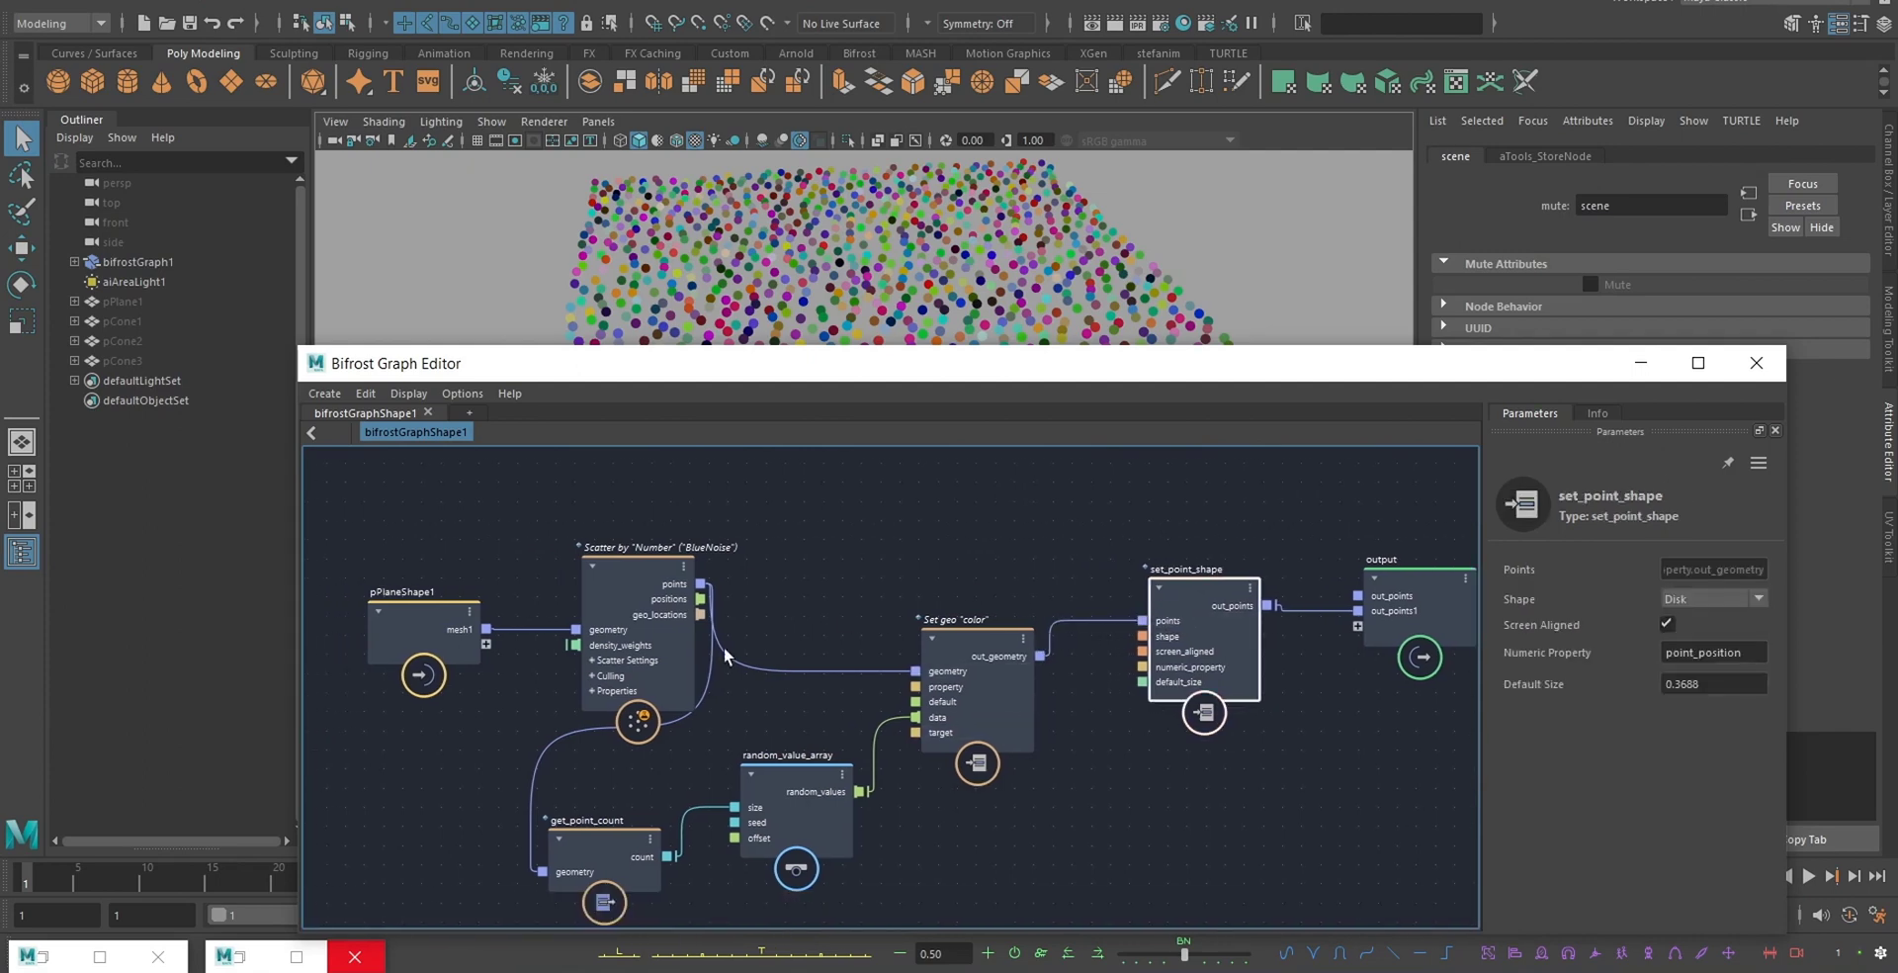
drag(436, 638, 384, 625)
drag(608, 614, 560, 577)
alt+middle_drag(799, 644, 758, 619)
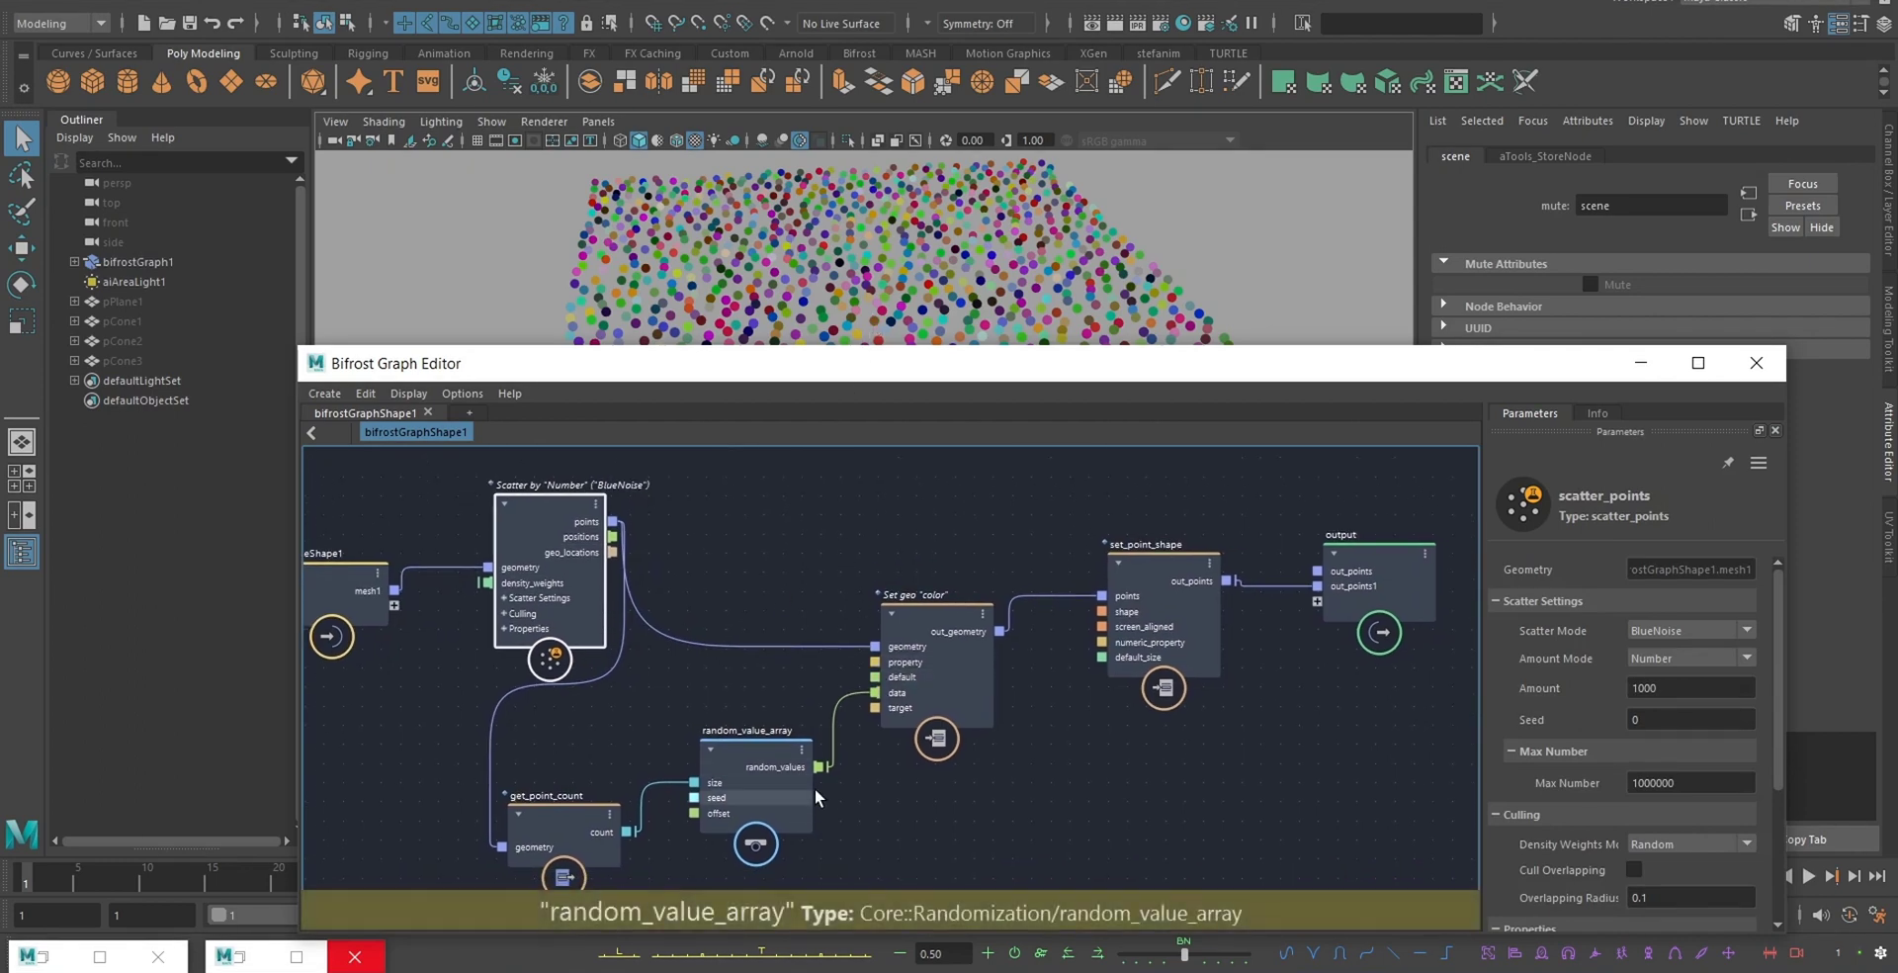
drag(932, 698, 961, 692)
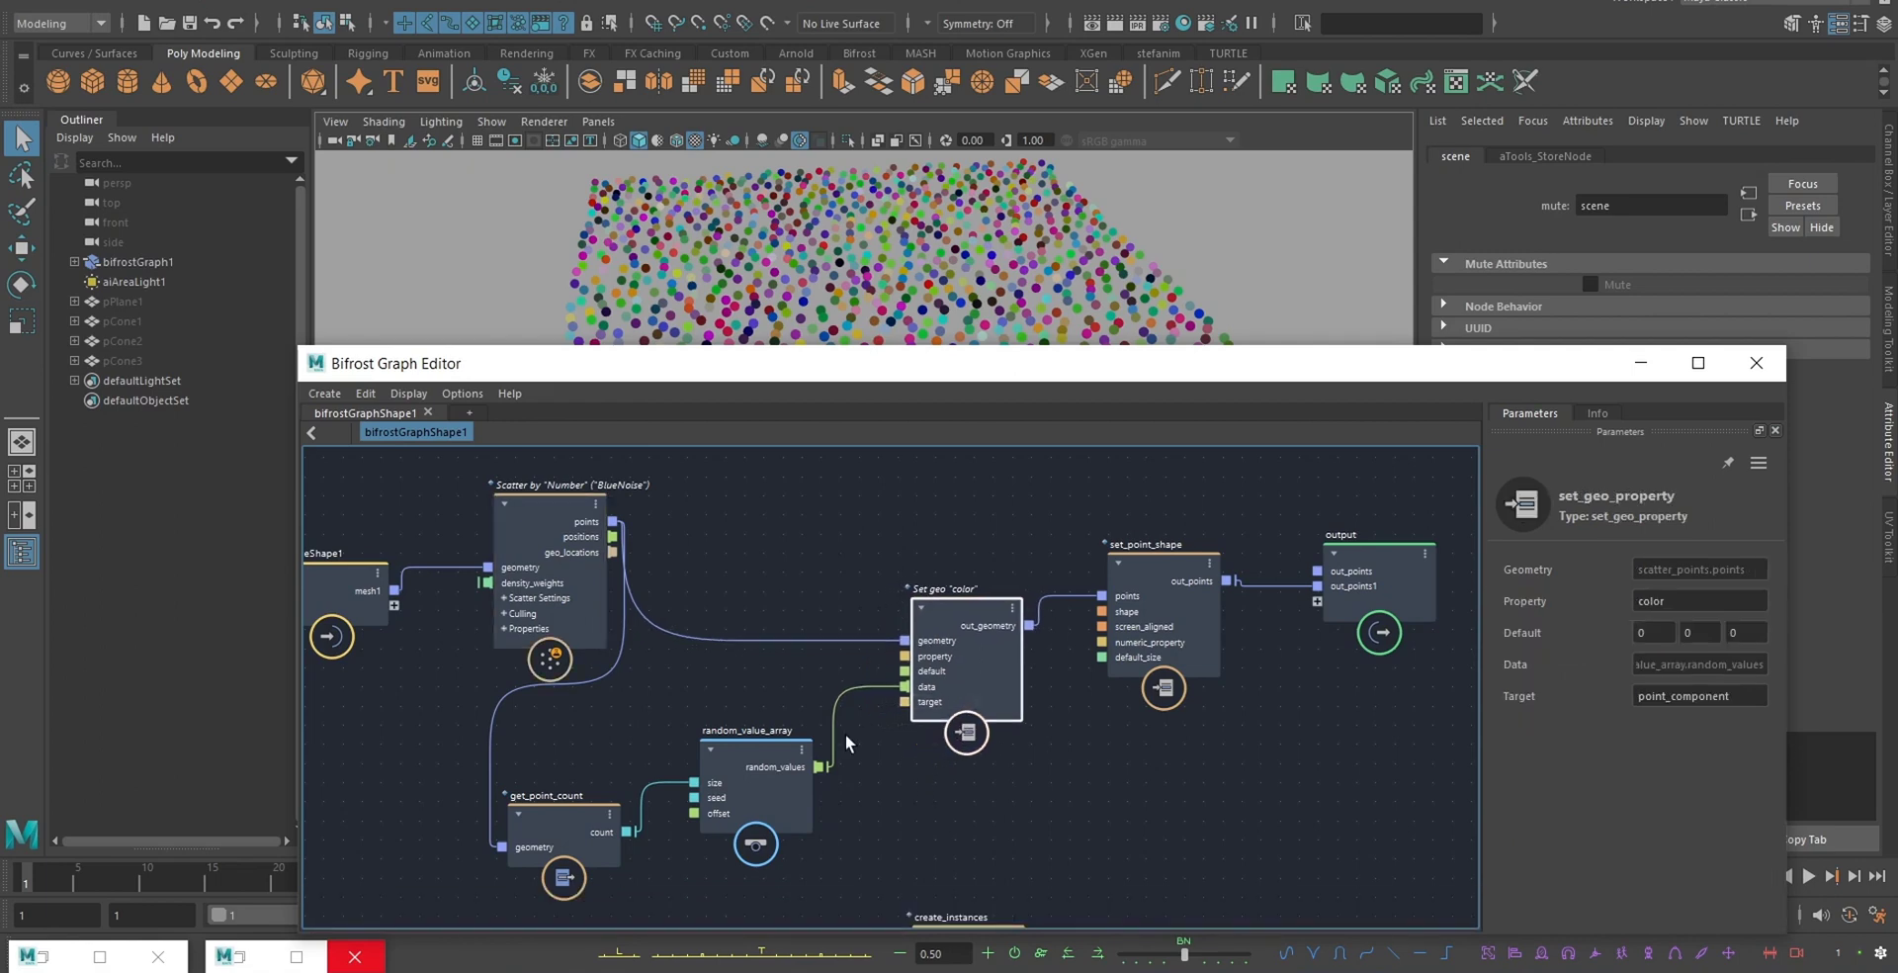
middle_drag(933, 736, 918, 722)
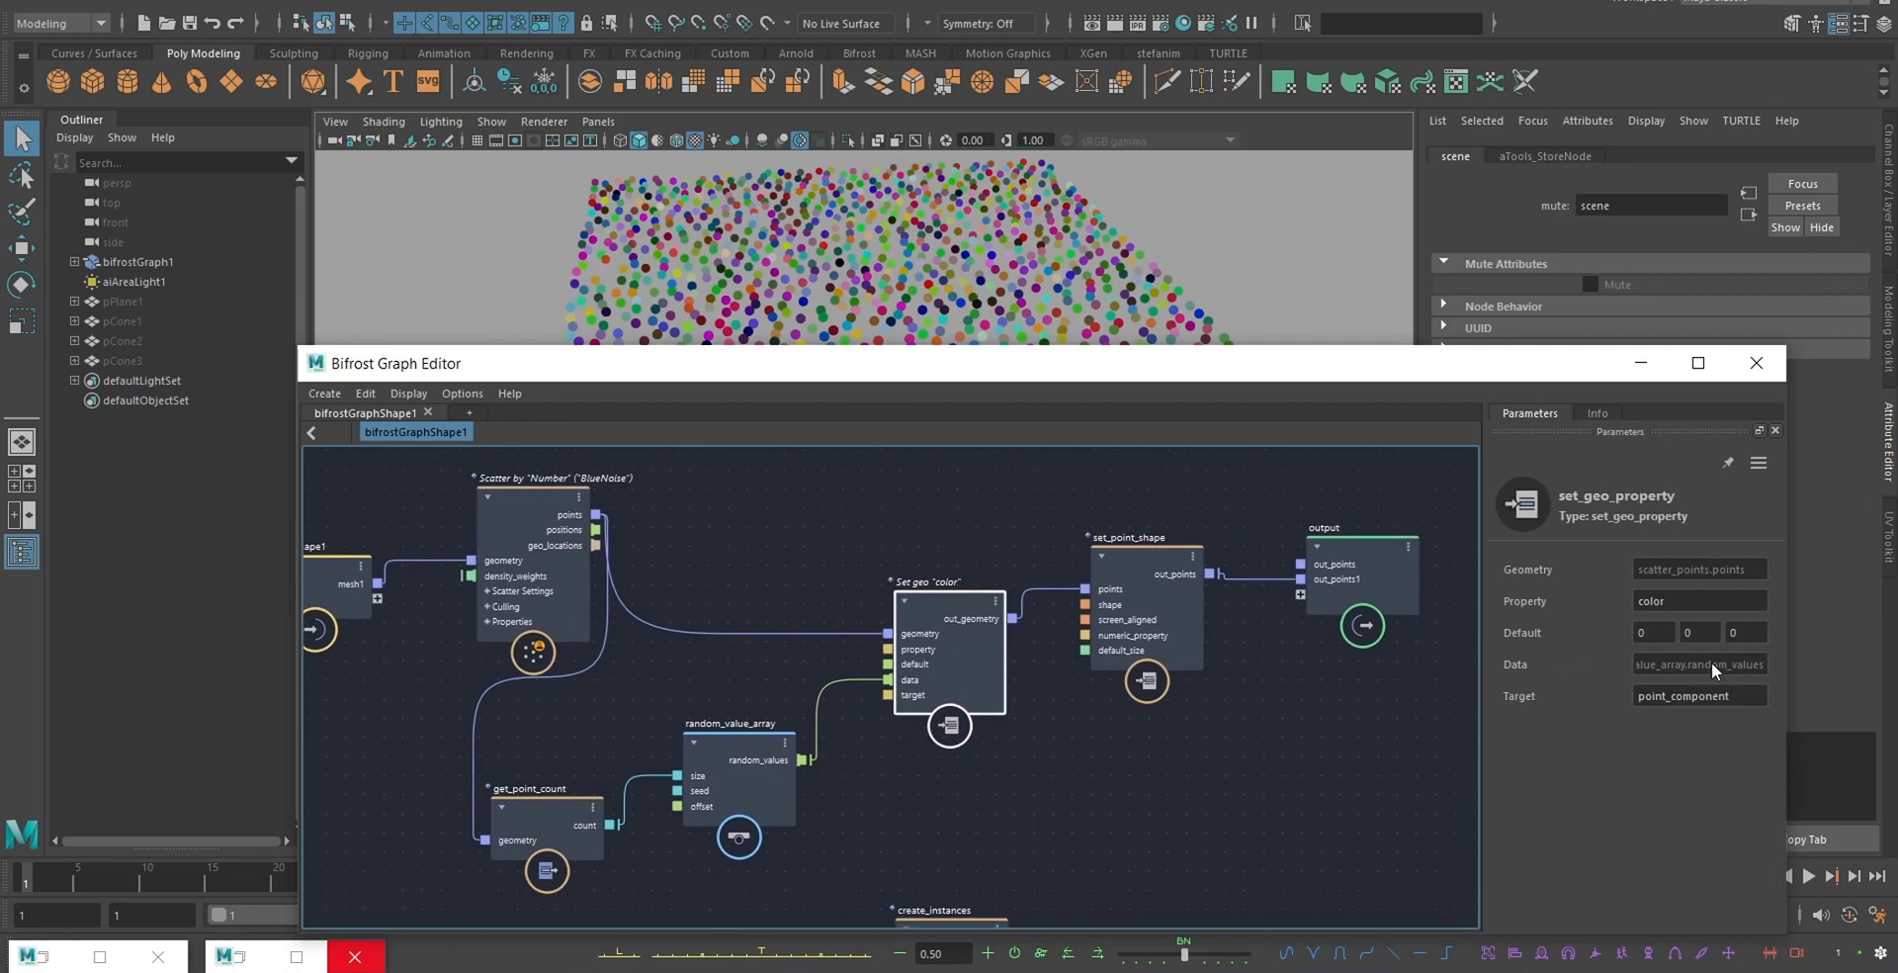
click(1746, 631)
- Add a vector3_to_vector4 node below set_geo_property
mouse_move(894, 786)
middle_down()
mouse_move(881, 775)
mouse_move(902, 777)
middle_up()
click(906, 783)
key(Tab)
text(vec)
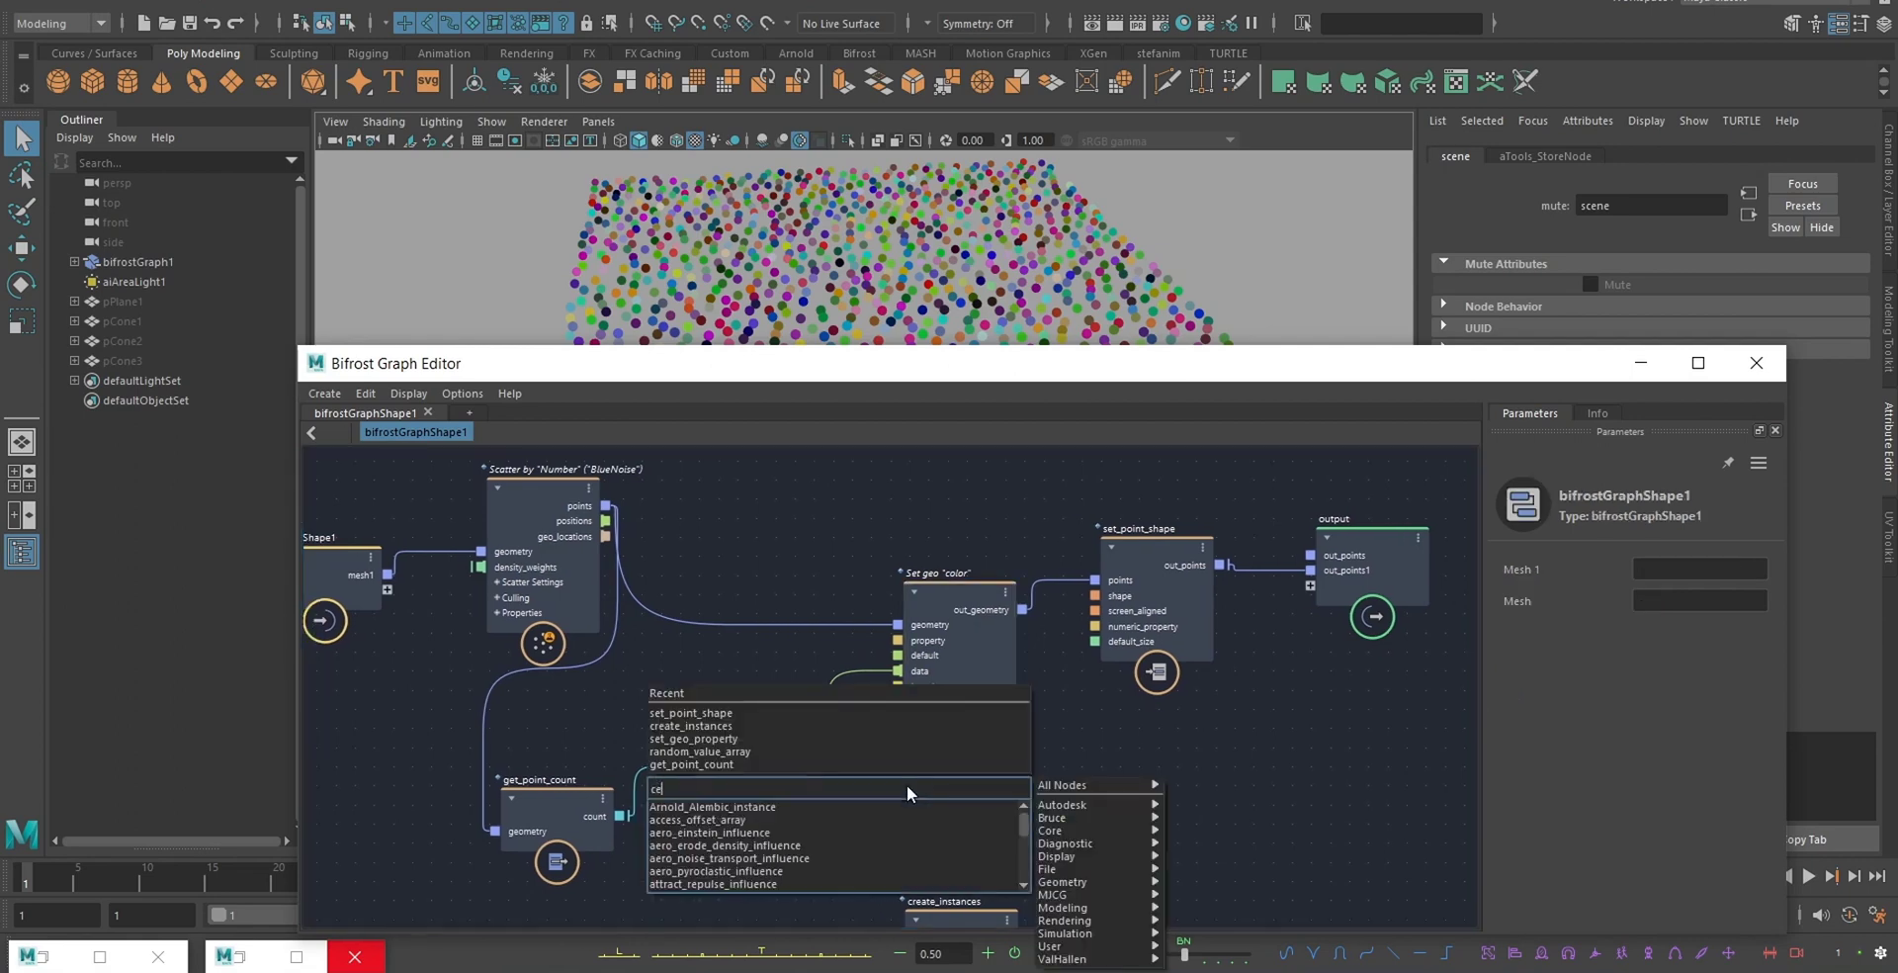
text(tor)
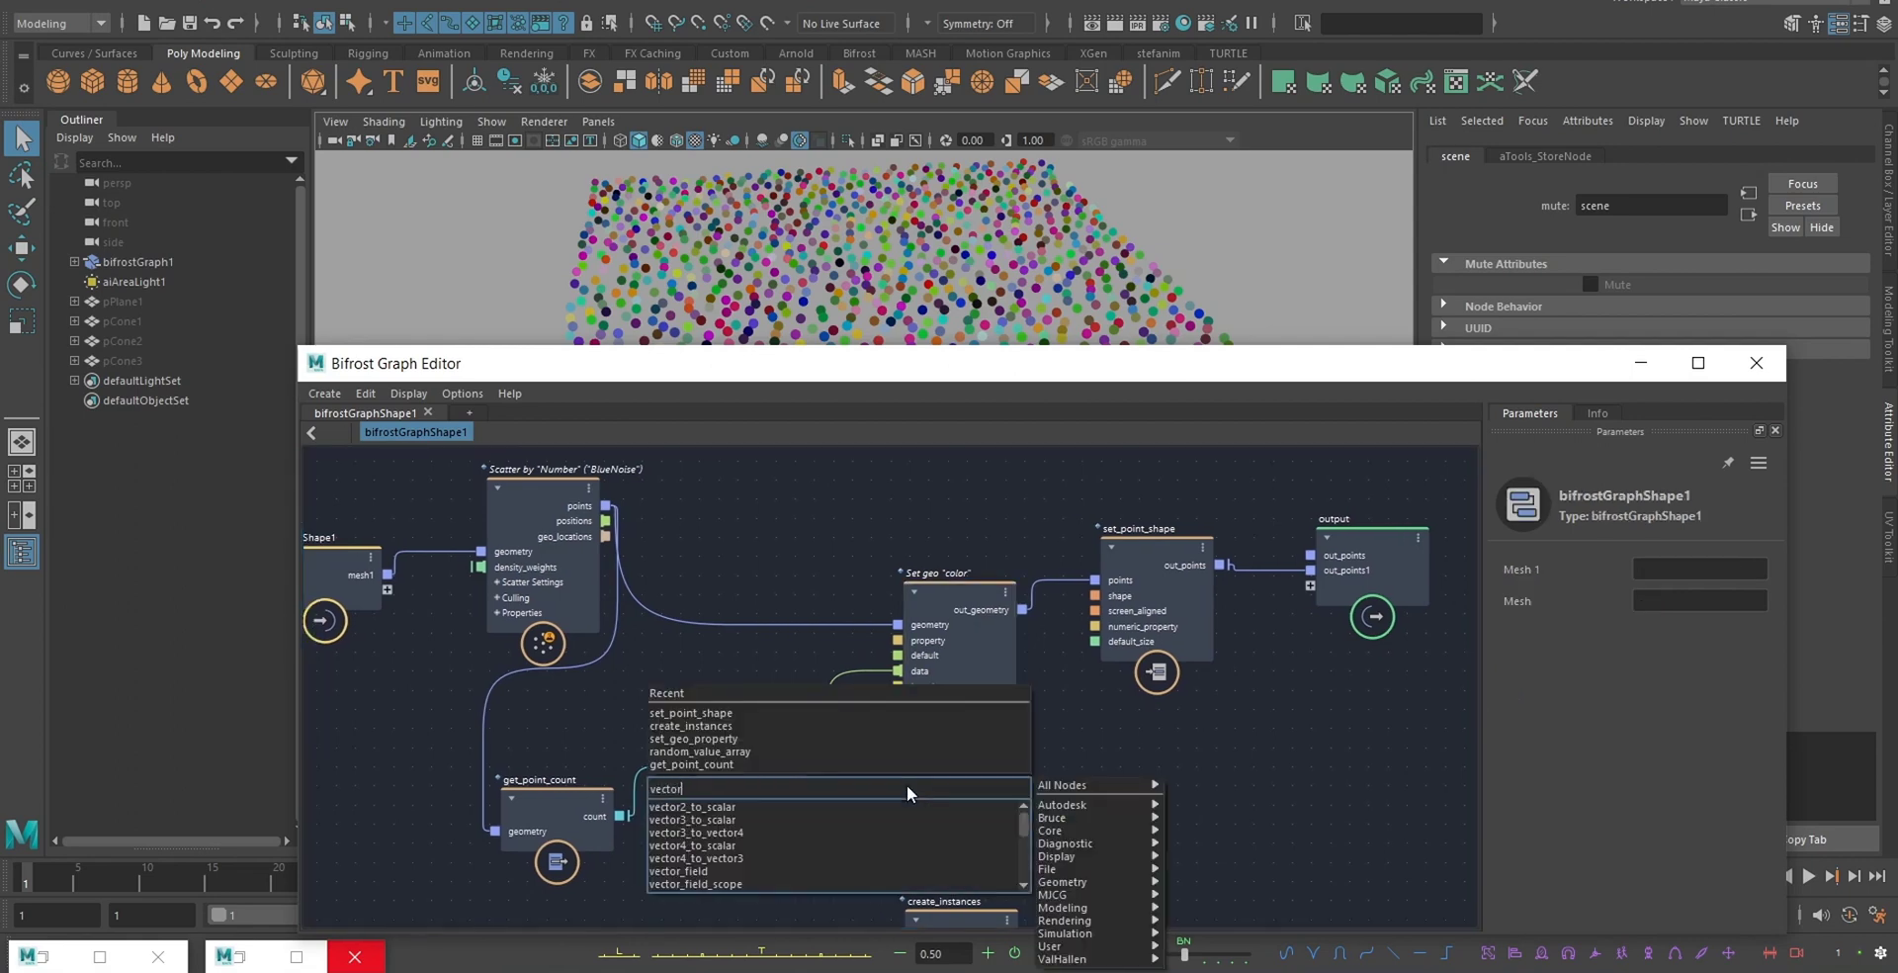
key(Down)
key(Down)
key(Down)
key(Return)
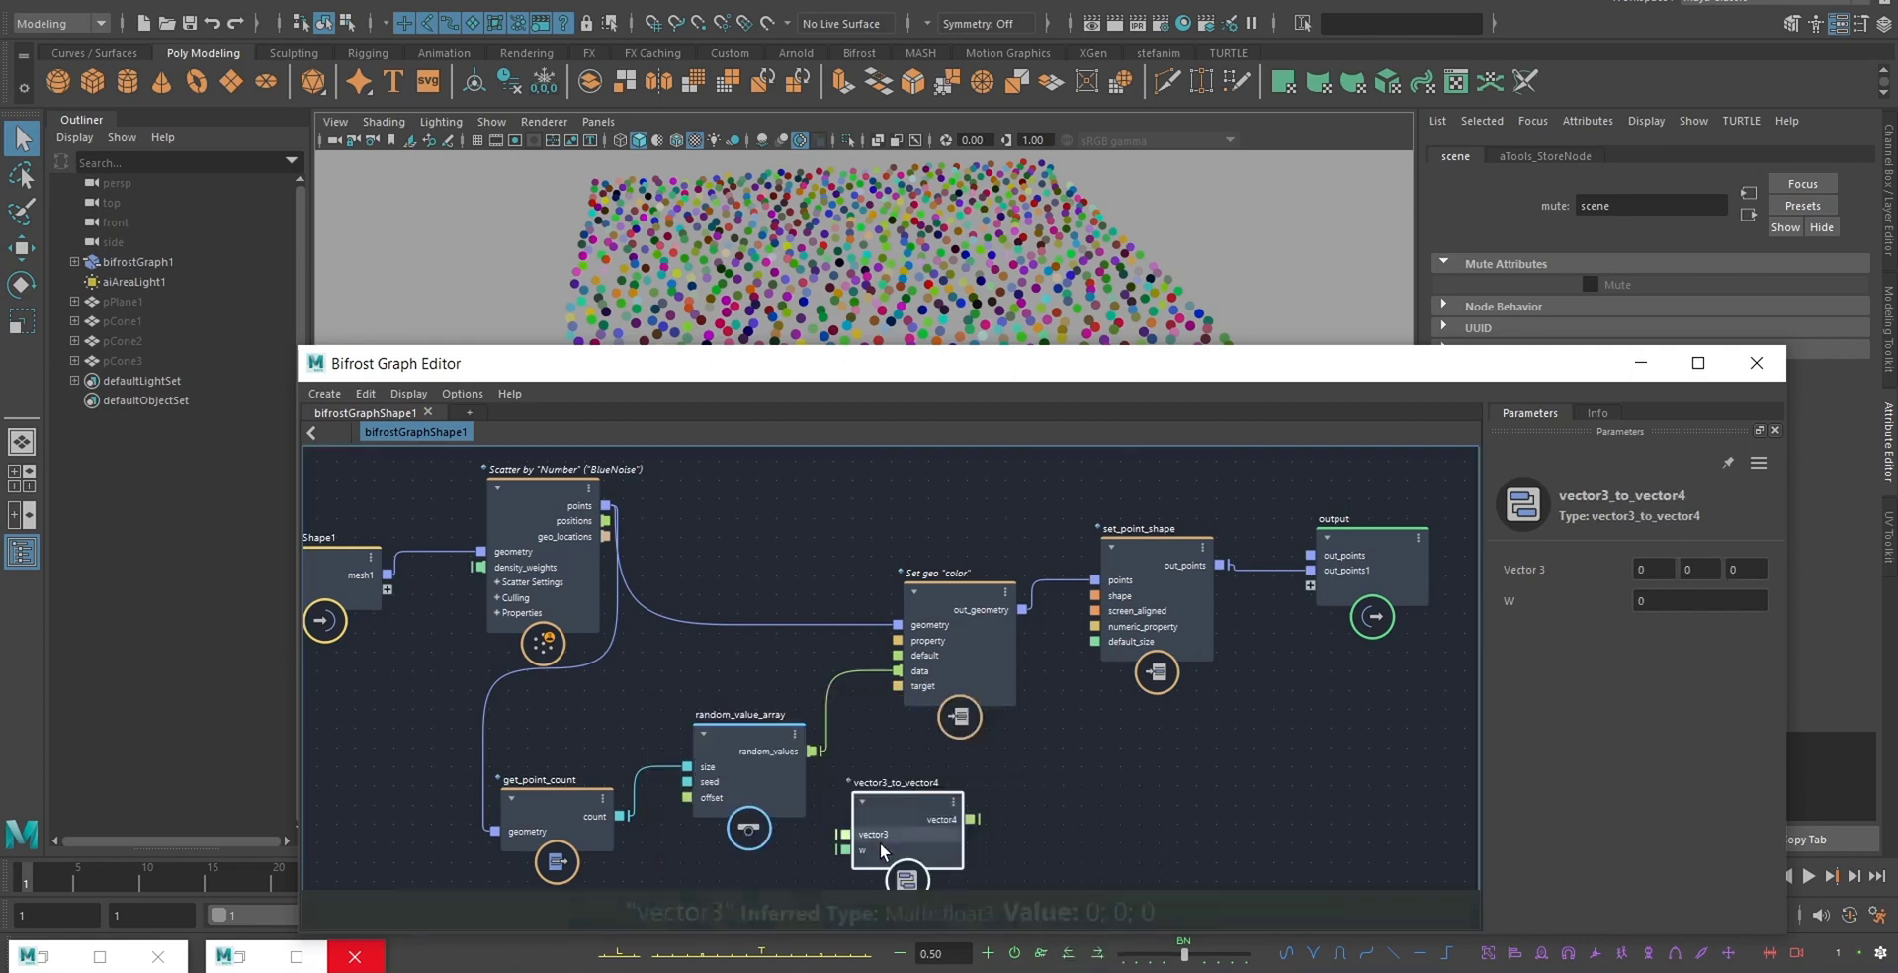
- Feed random_values into vector3_to_vector4 with W set to 1, and connect its vector4 output to set_geo_property's data
drag(813, 750, 852, 800)
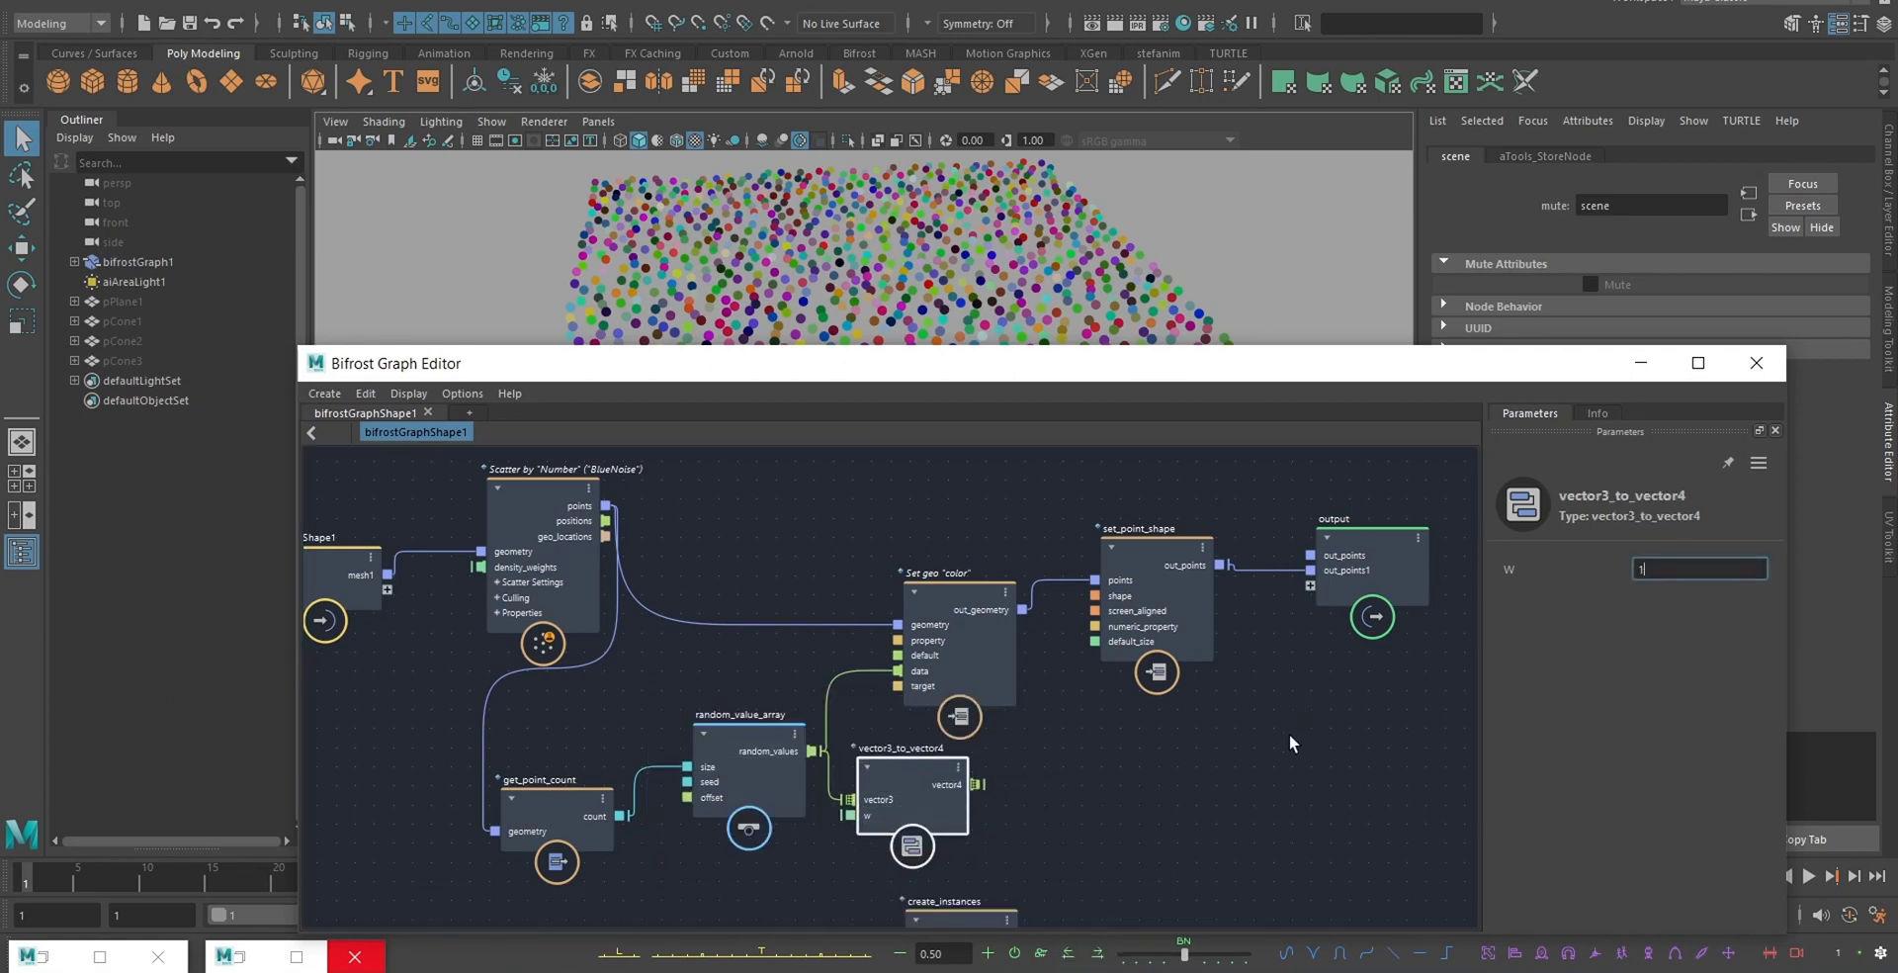
drag(968, 639, 997, 639)
drag(976, 786, 933, 670)
- Change the value type of set_geo_property's default to Math::float4 and move vector3_to_vector4 closer to random_value_array
right_click(965, 655)
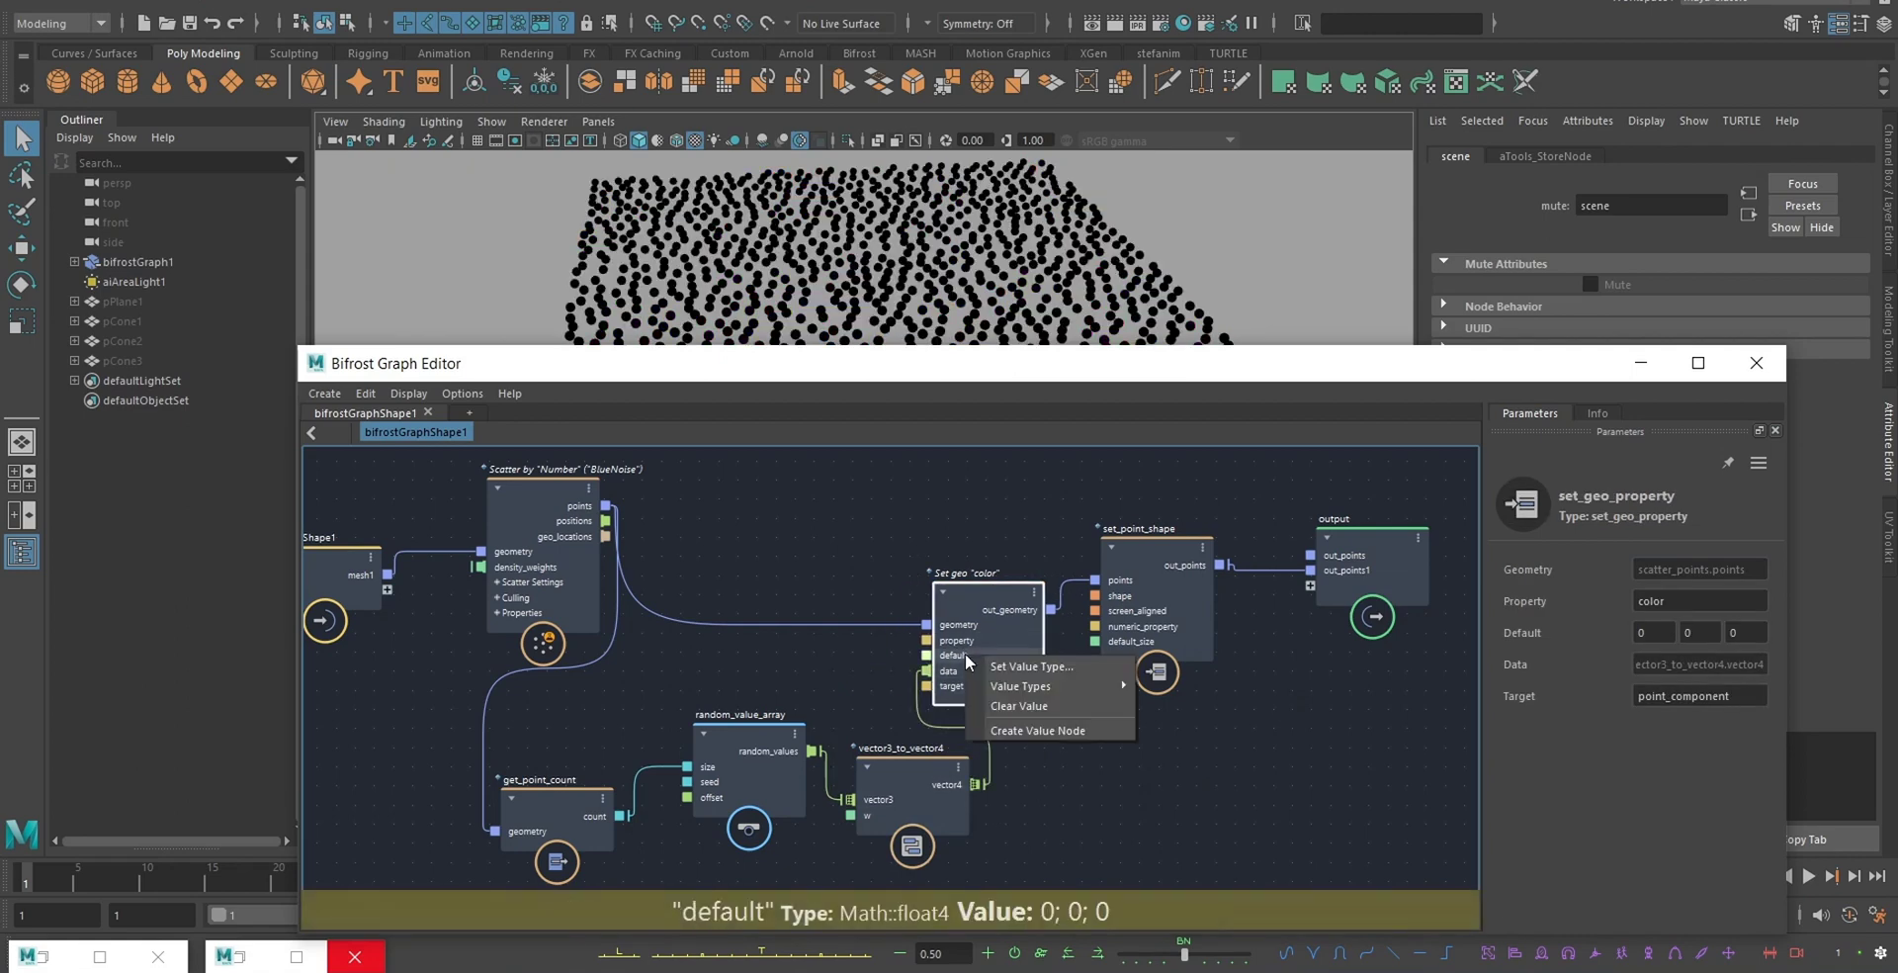
mouse_move(1077, 687)
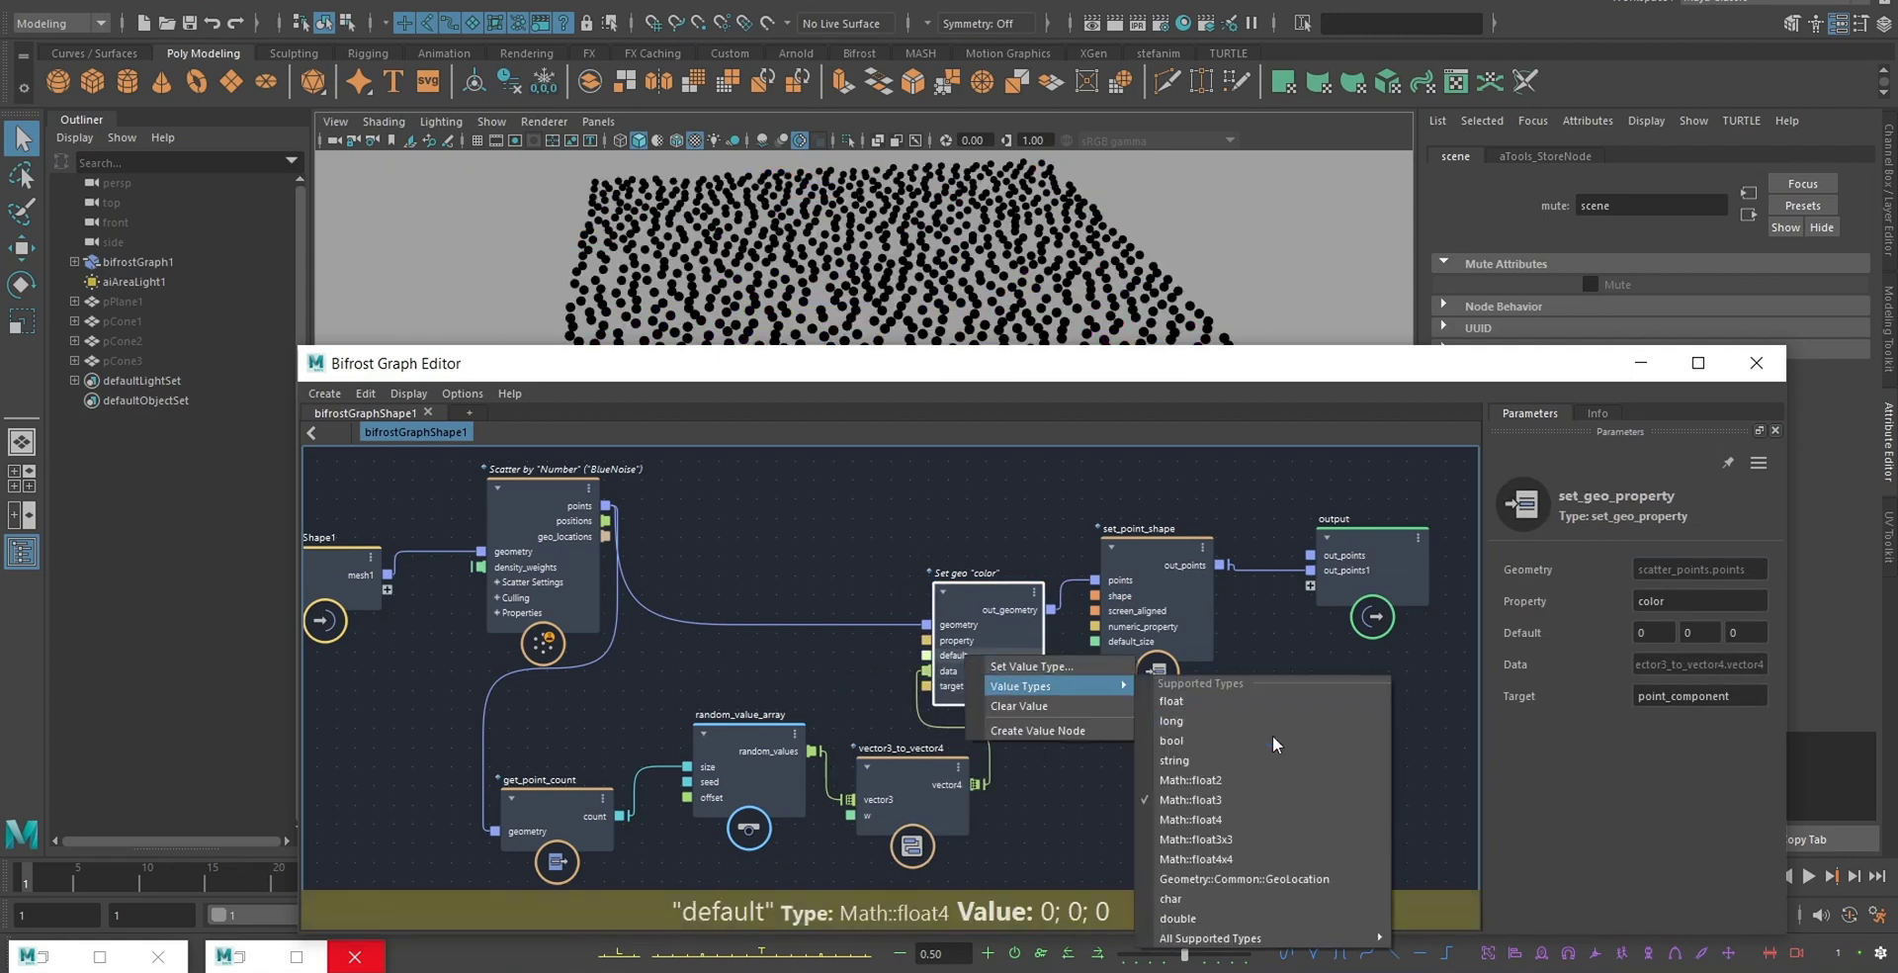
click(1232, 815)
drag(917, 759, 893, 763)
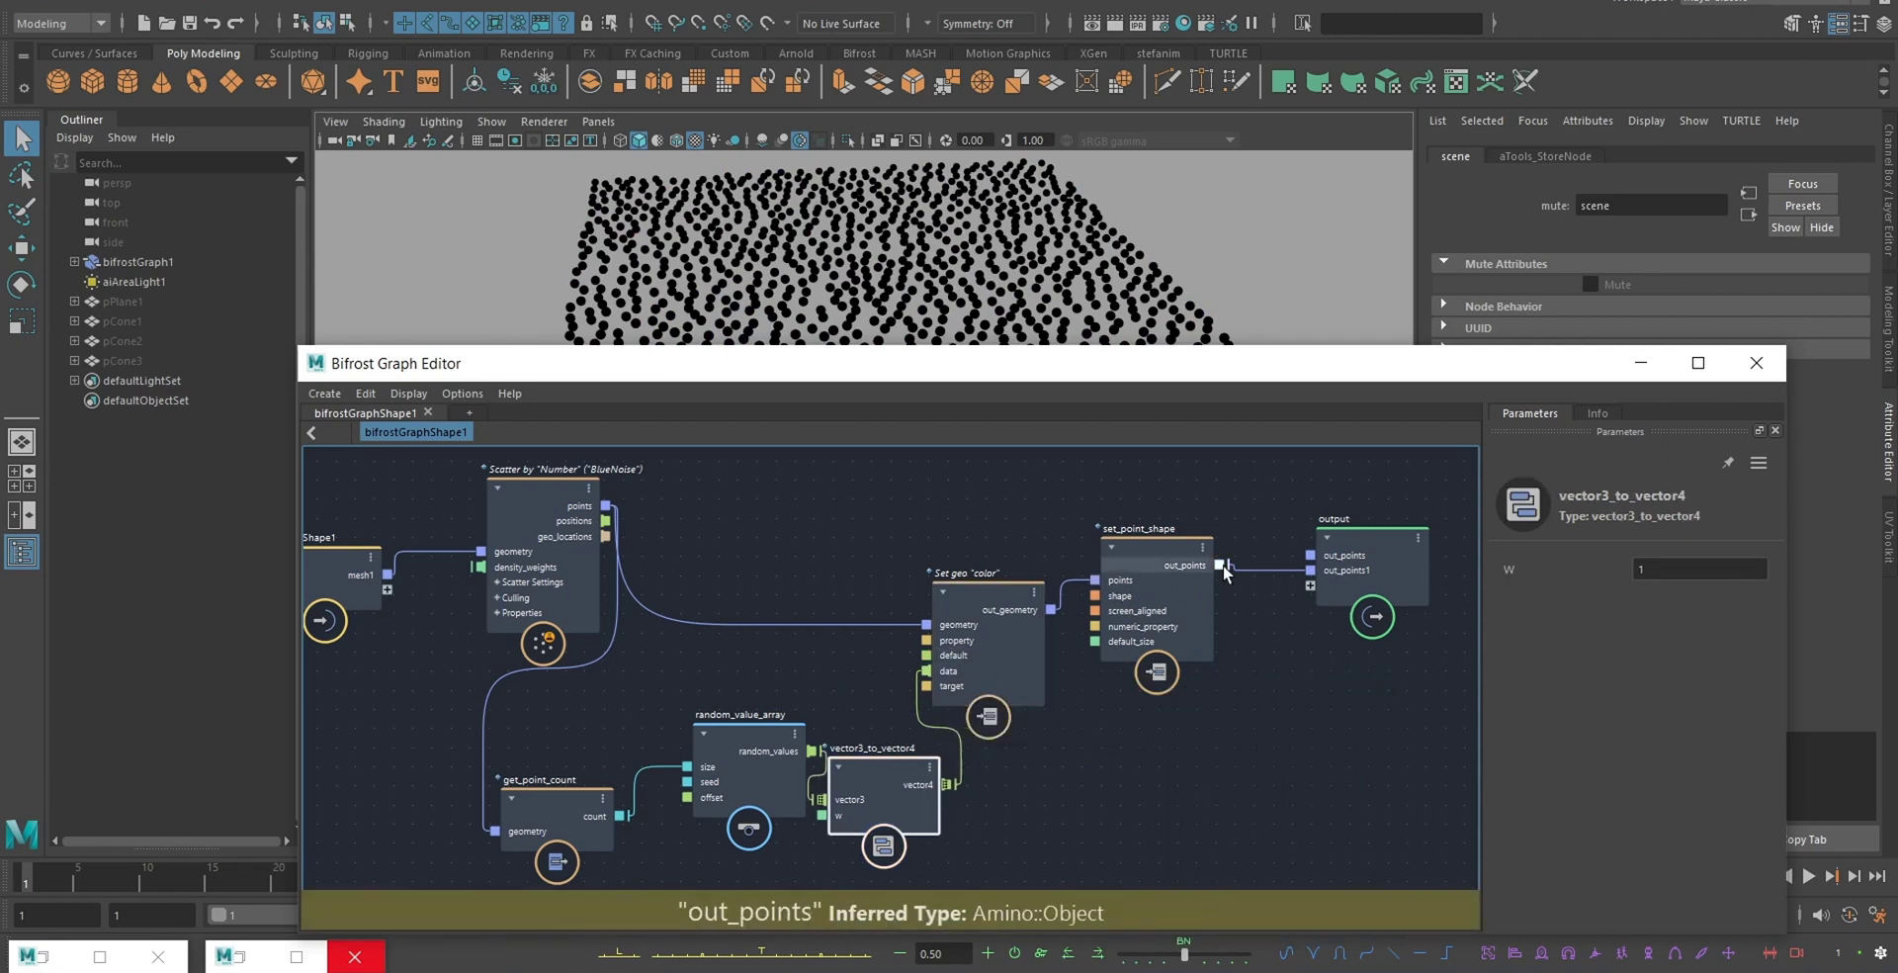
- Move the output node farther from set_point_shape and reroute out_points to a new port on it
middle_drag(1214, 496, 915, 508)
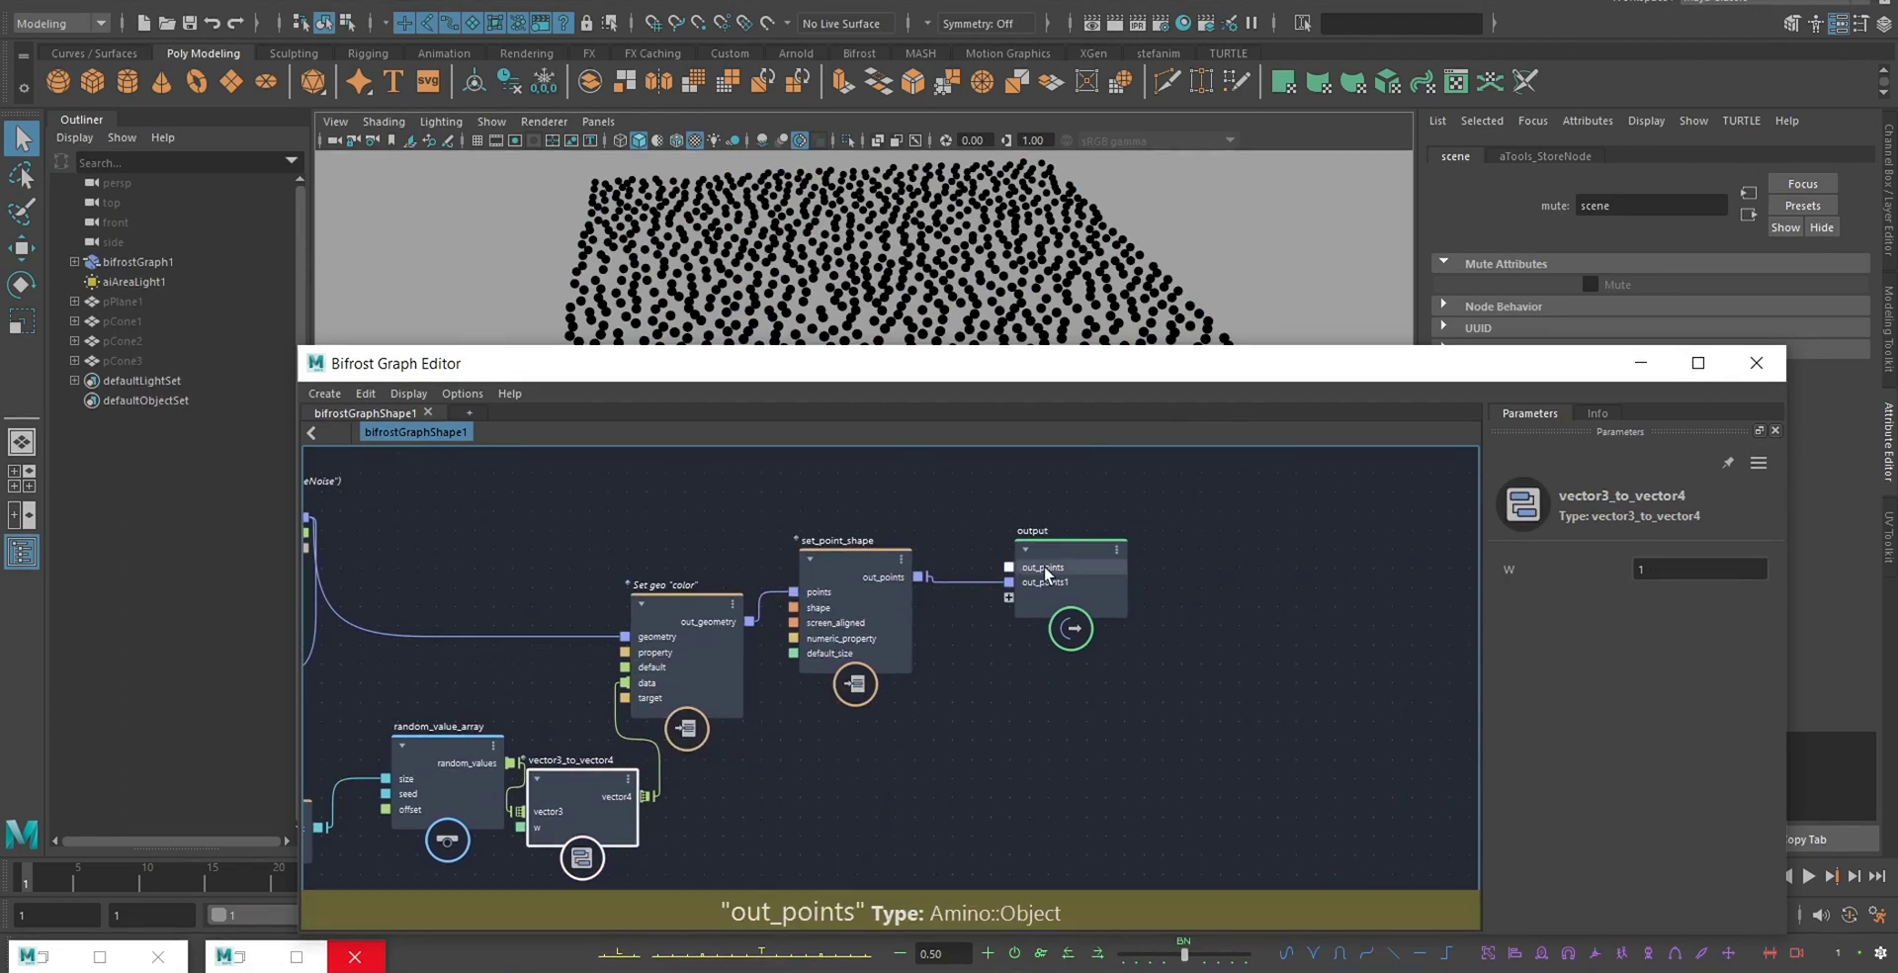
drag(1048, 568, 1102, 560)
drag(920, 576, 1061, 589)
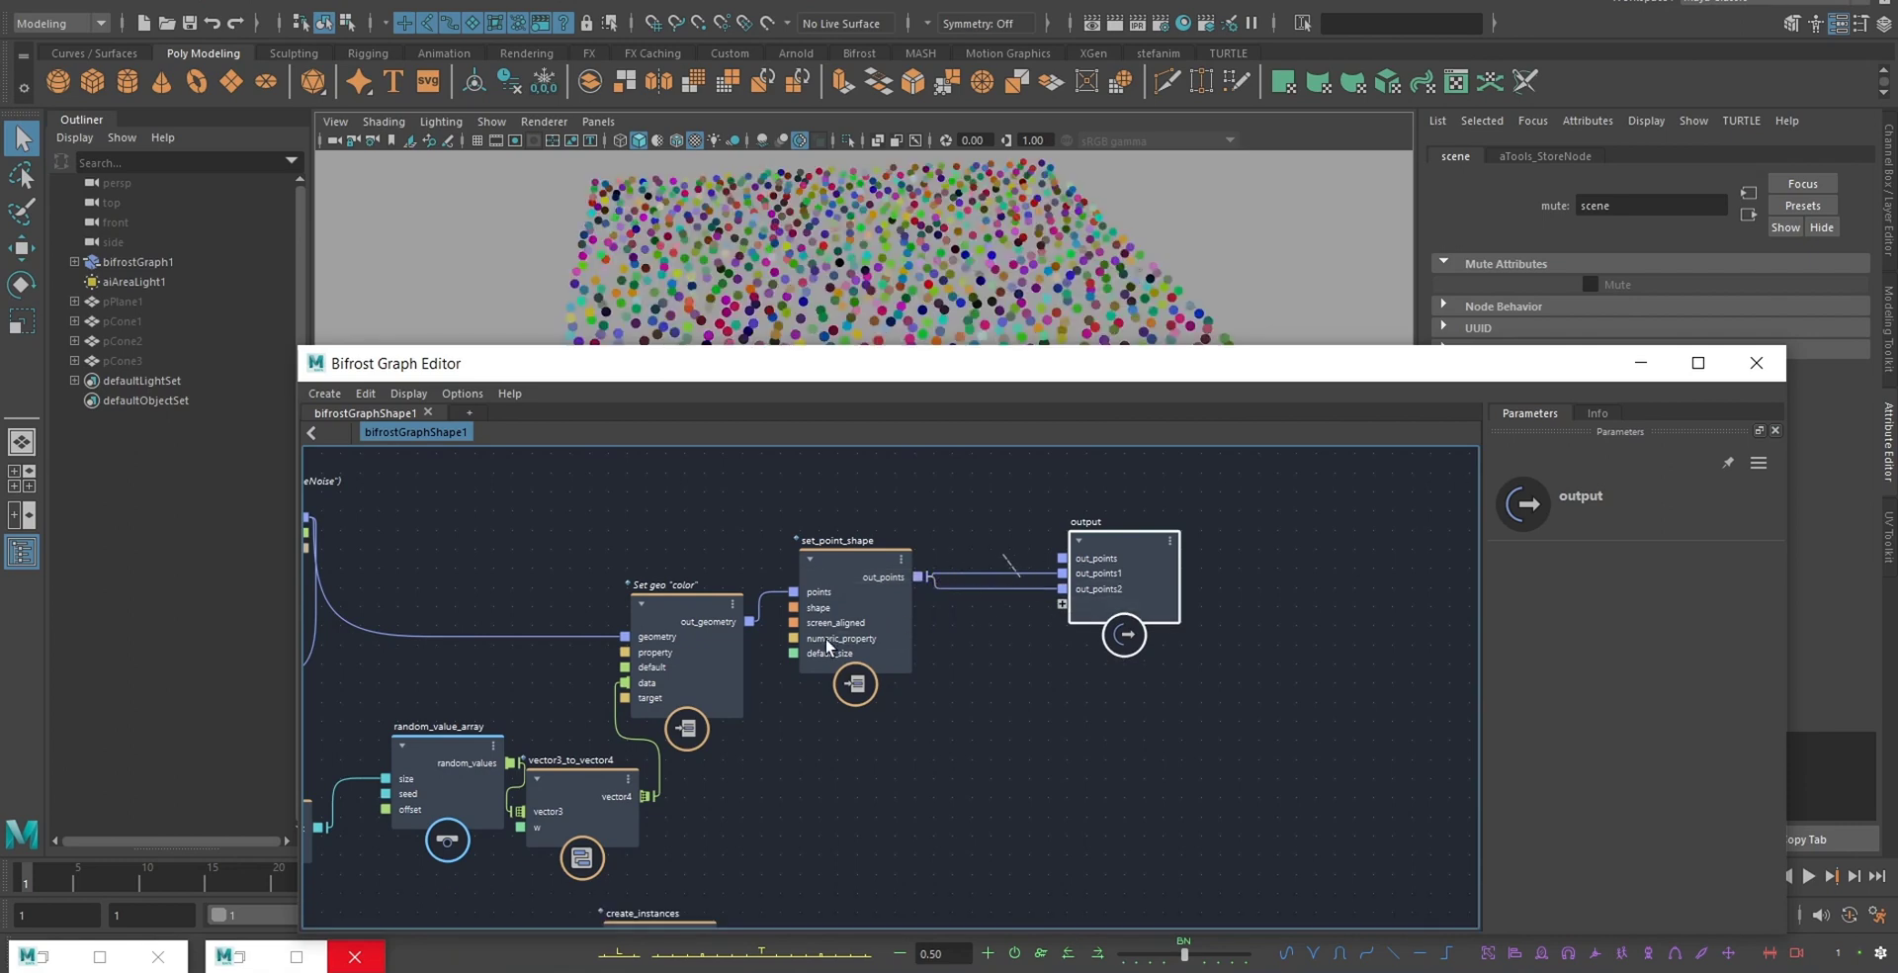
- Set W on the vector3_to_vector4 node to 0.2 to make the points semi-transparent, staying in the top-level graph
alt+middle_drag(826, 638, 1093, 587)
click(690, 715)
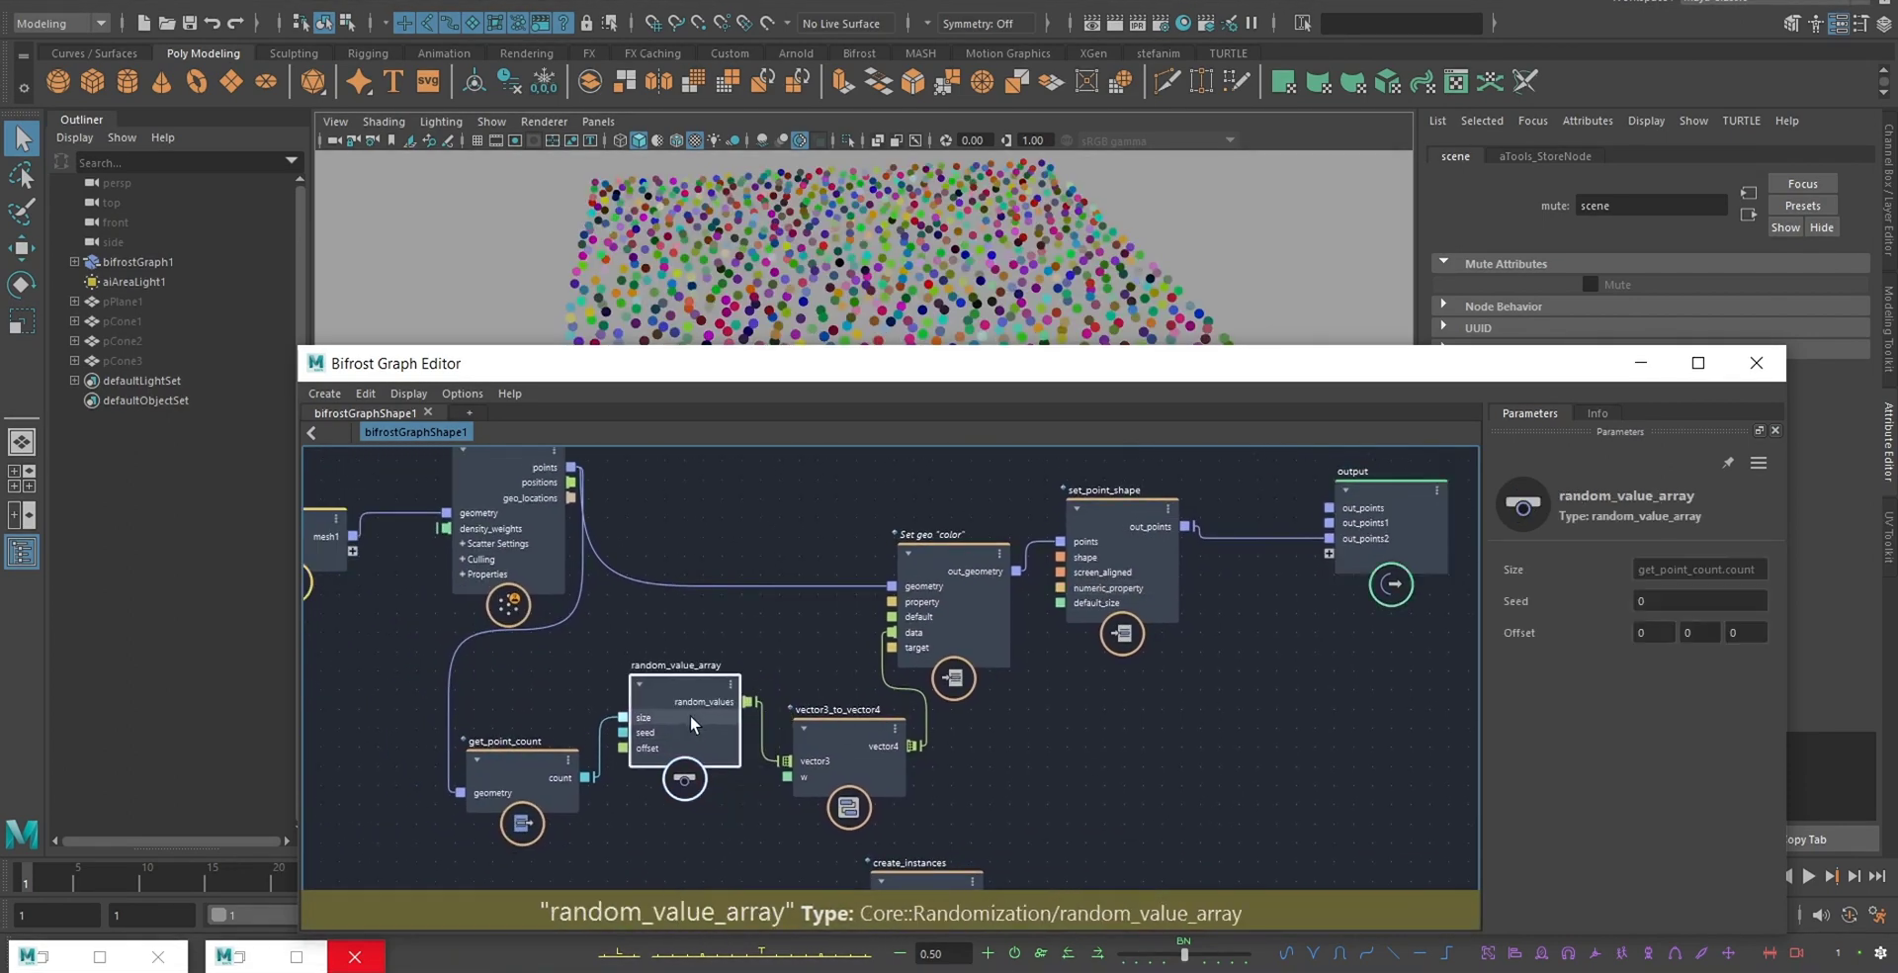
drag(690, 715, 684, 714)
click(860, 757)
click(1681, 568)
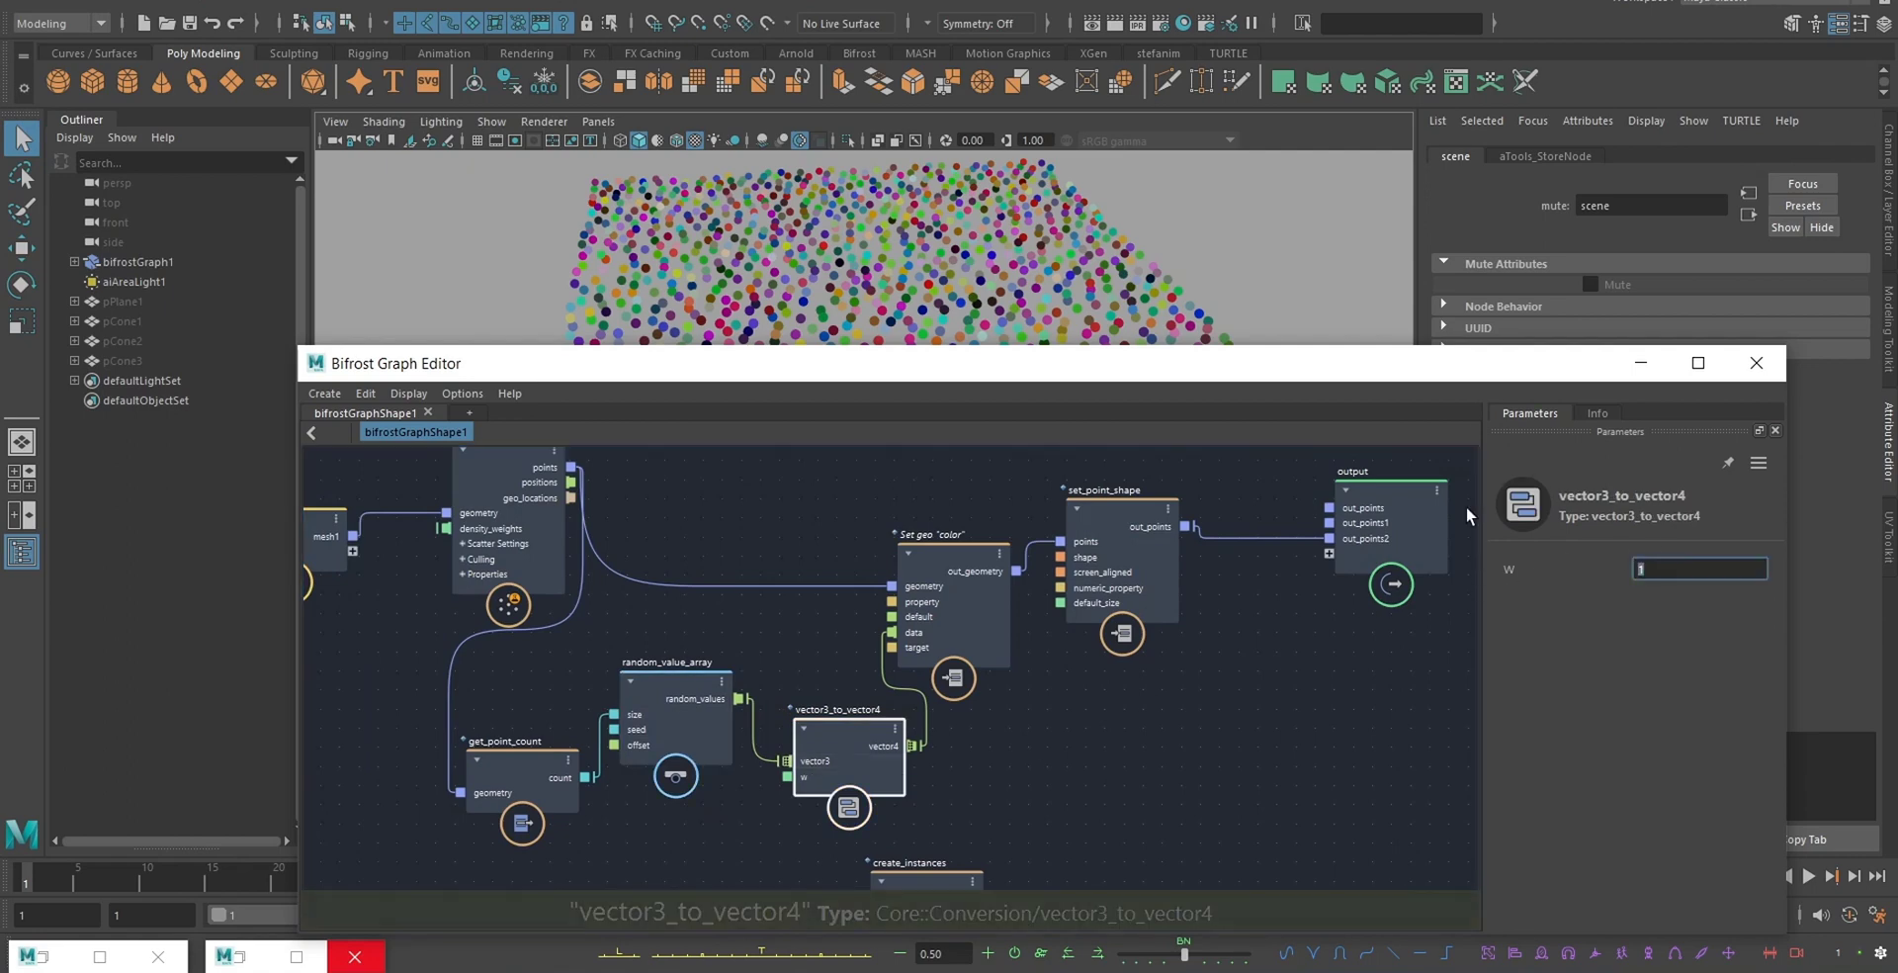
text(0.2)
key(Return)
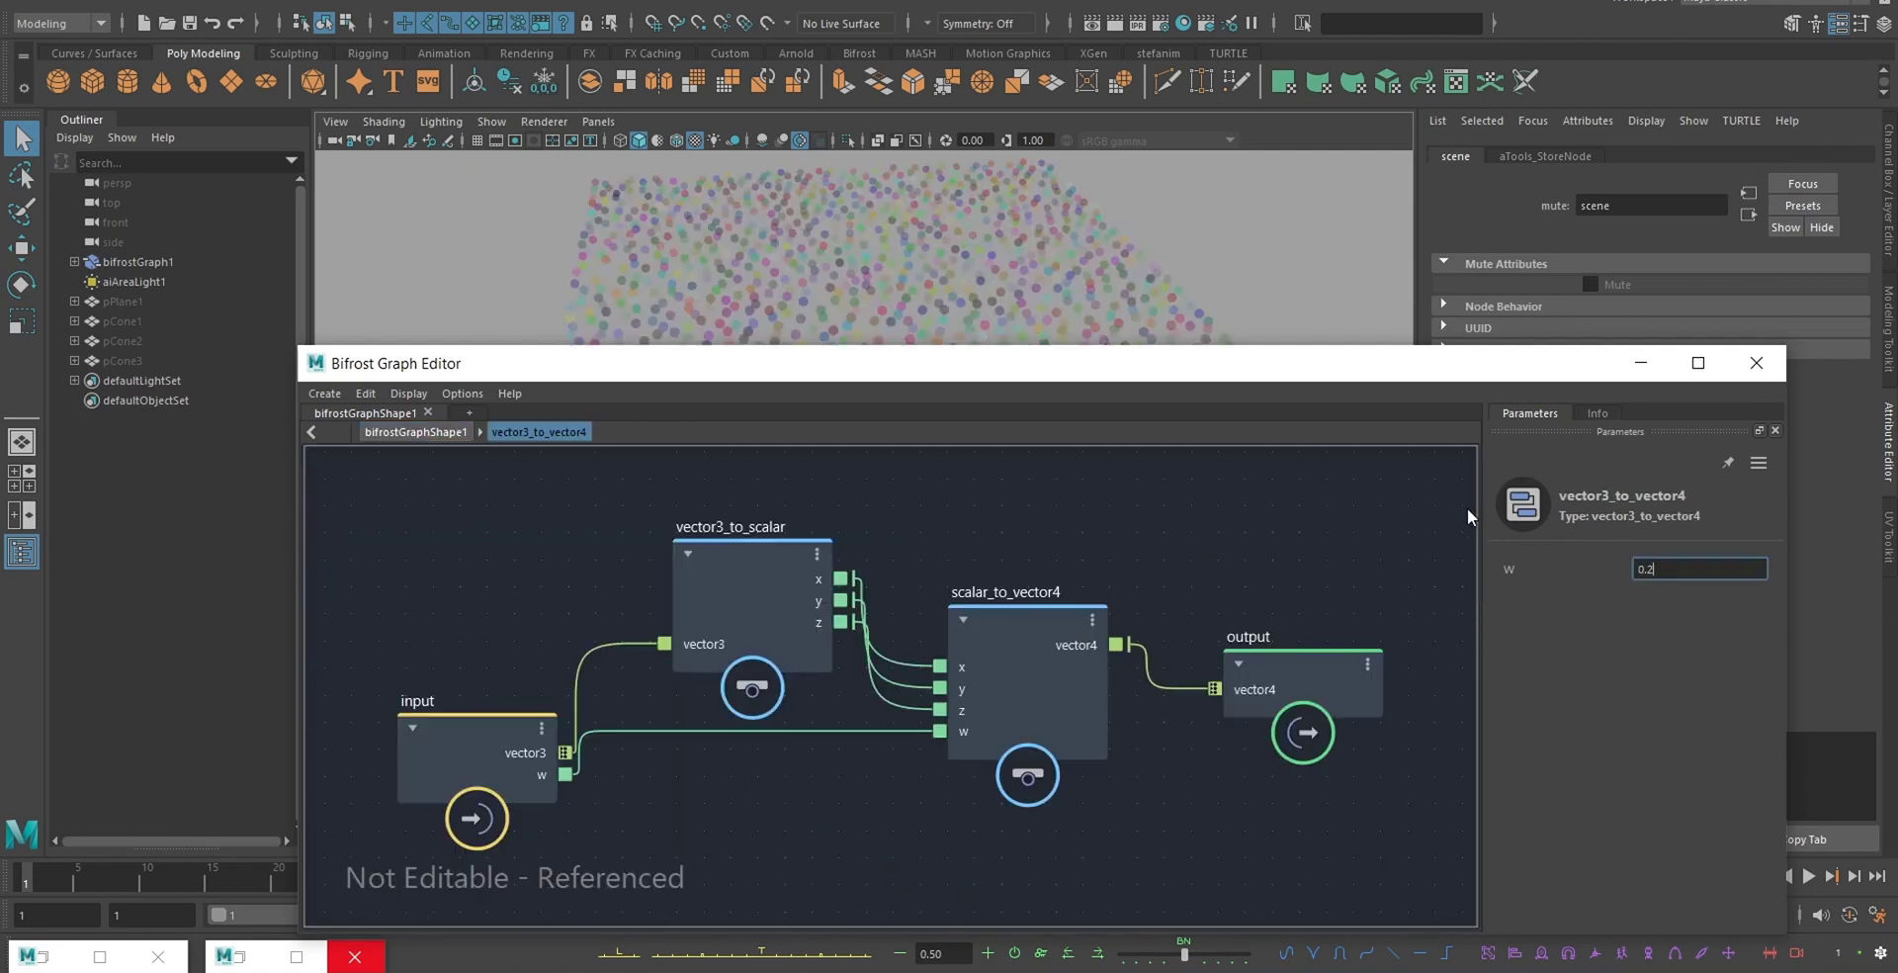
click(400, 434)
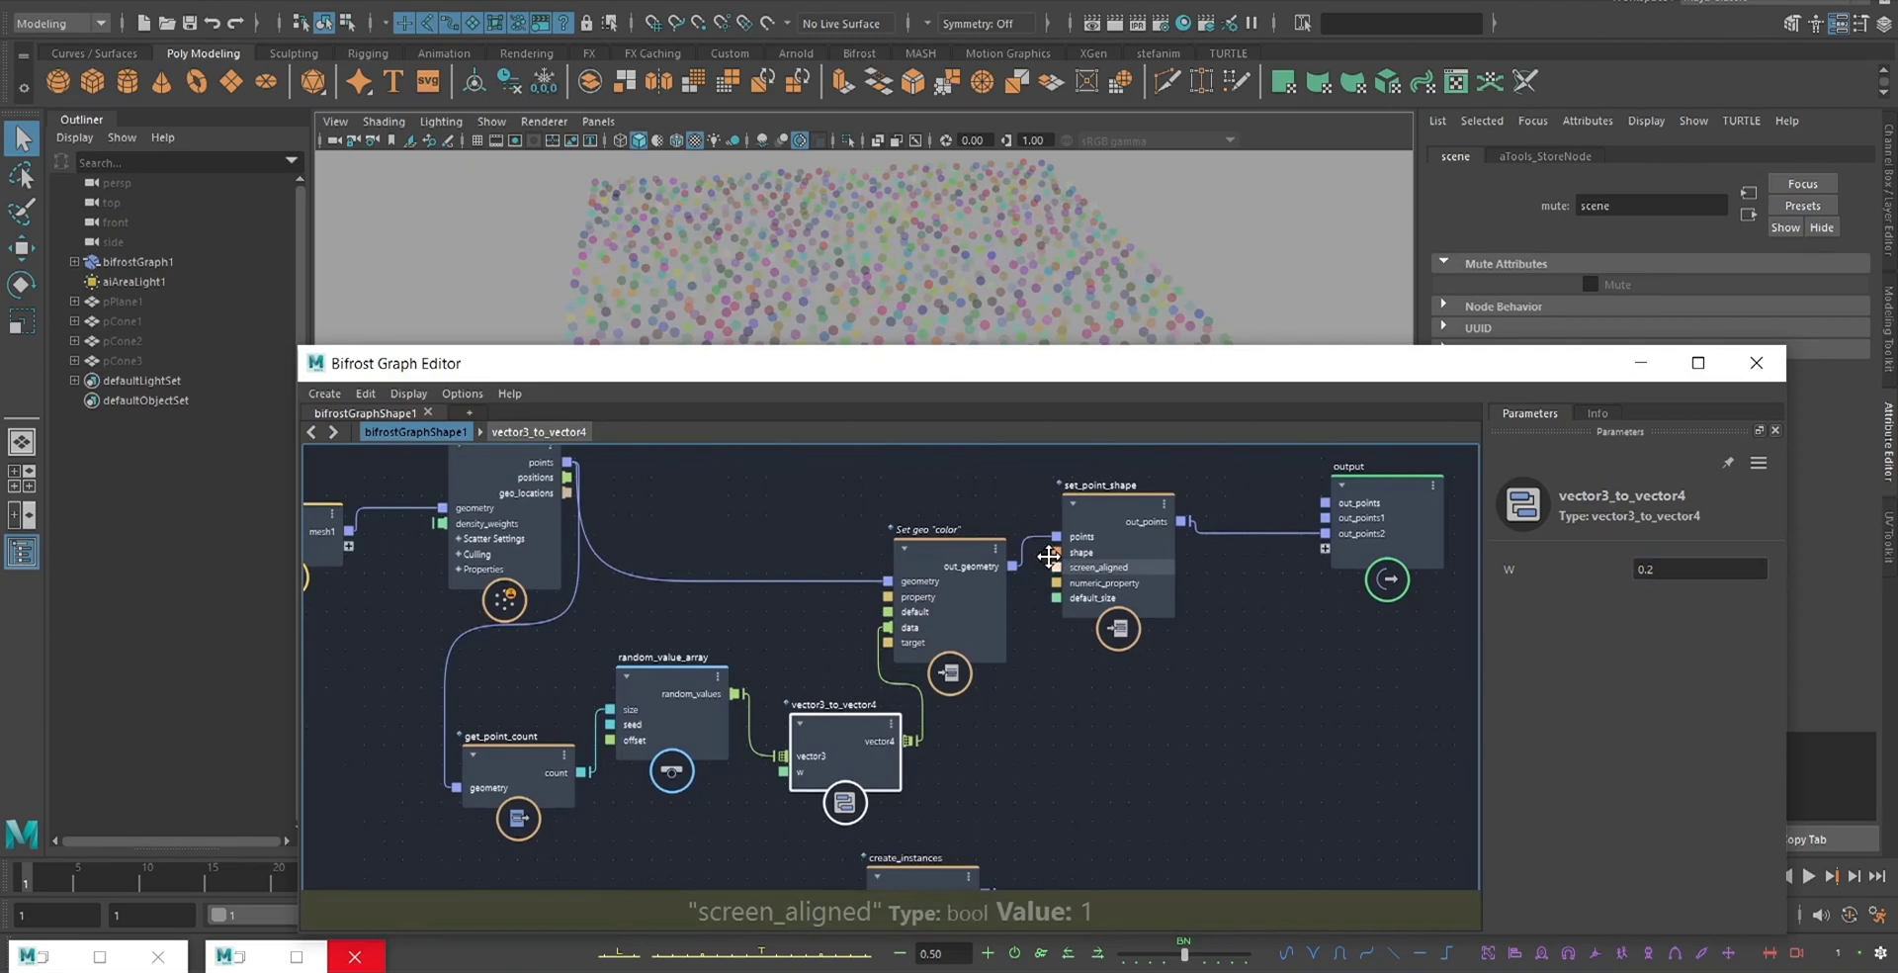
- Restore the minimized Arnold RenderView window and return to the Bifrost graph
click(228, 957)
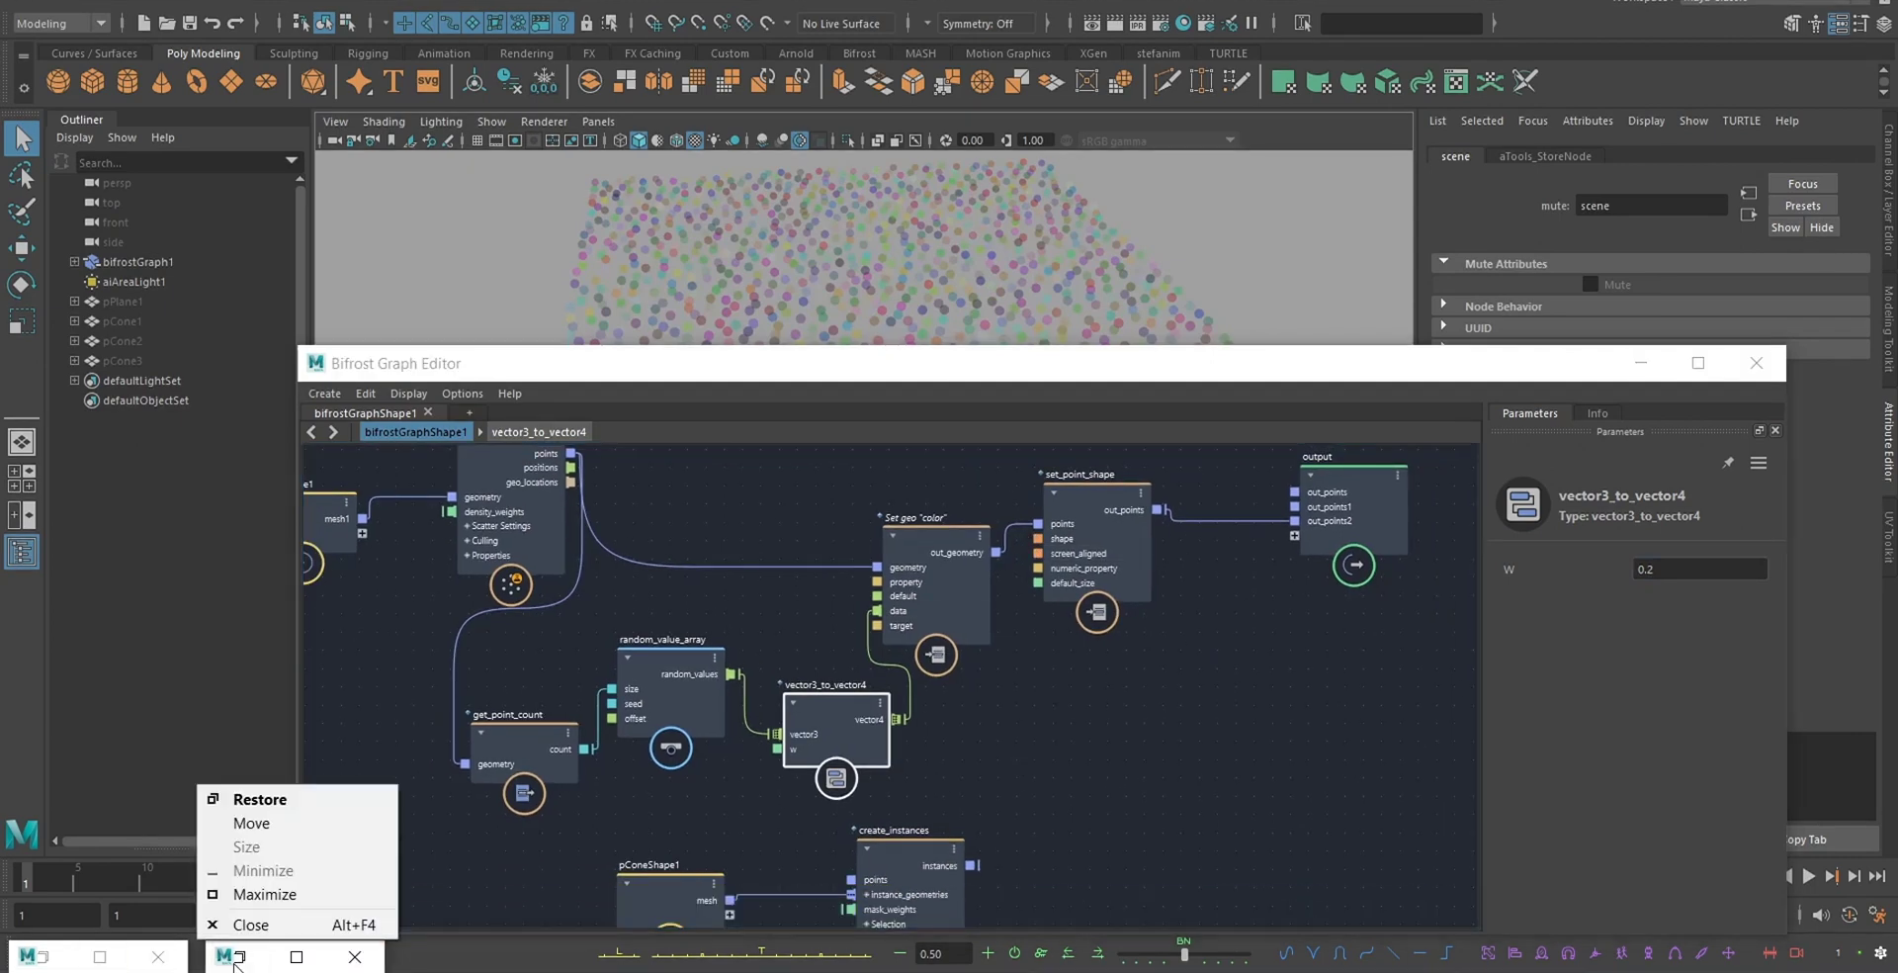
click(240, 958)
click(1167, 737)
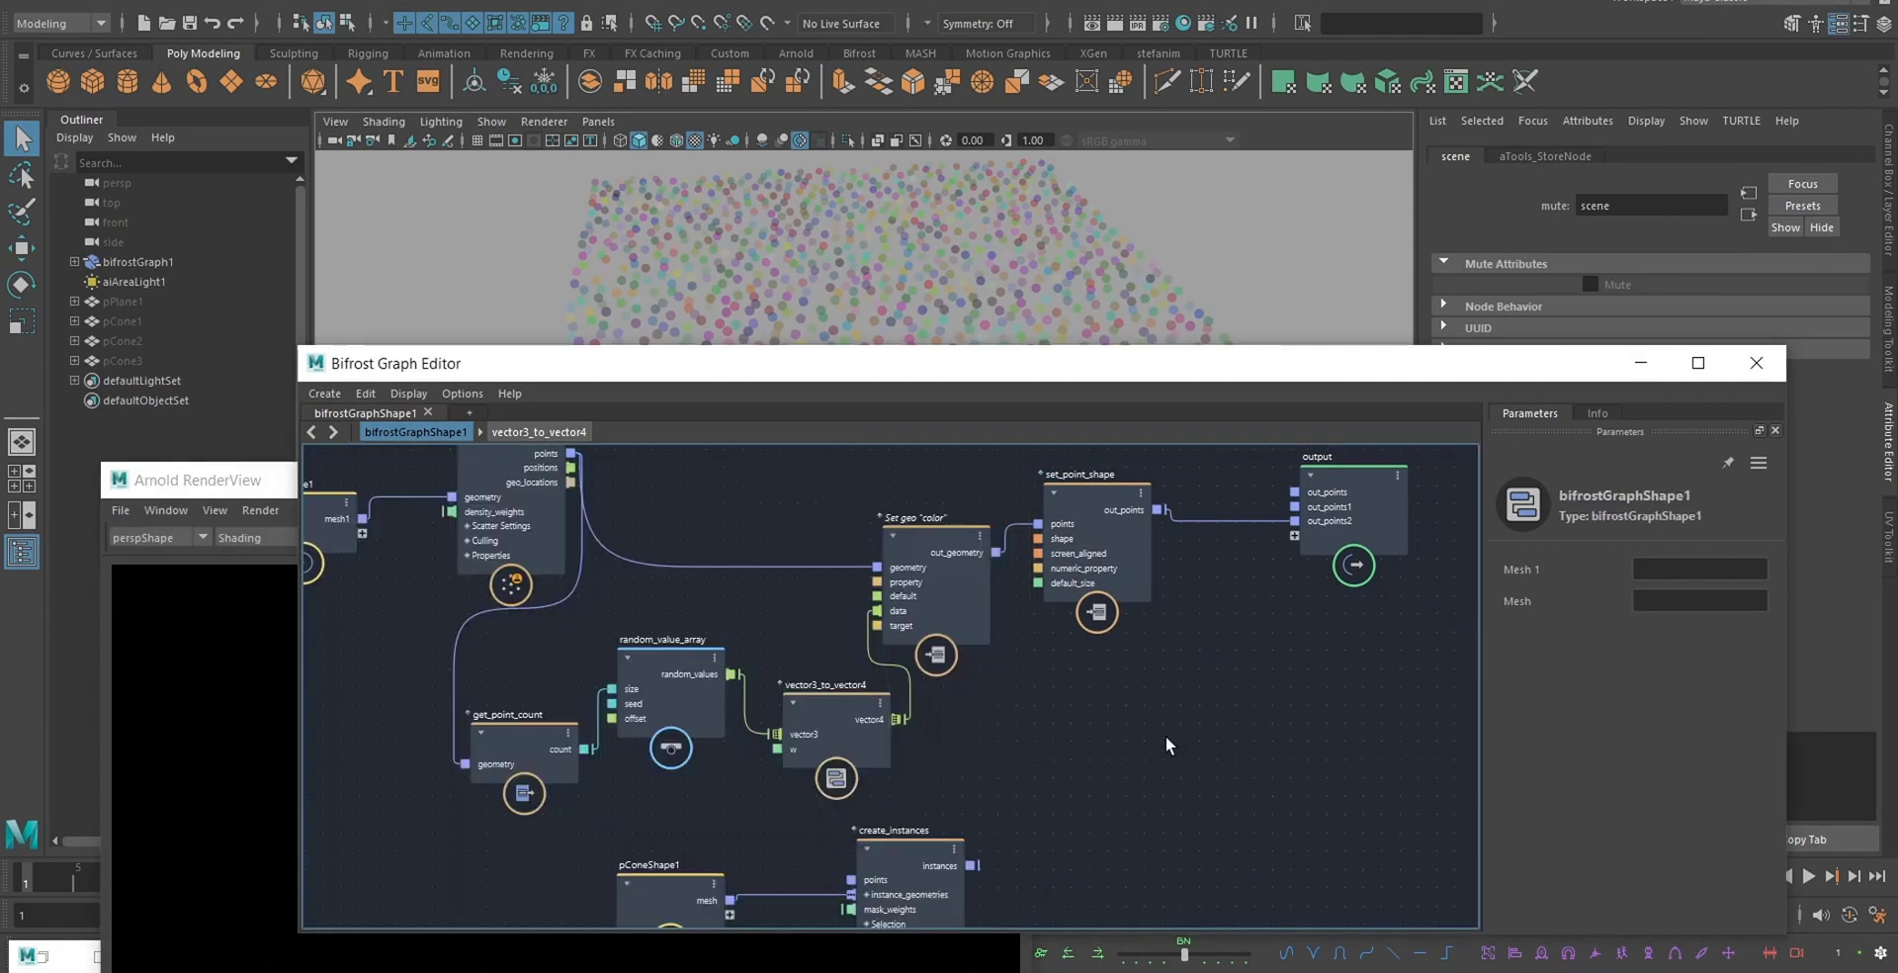
- Raise W on the vector3_to_vector4 node to make the point colors opaque again
click(833, 736)
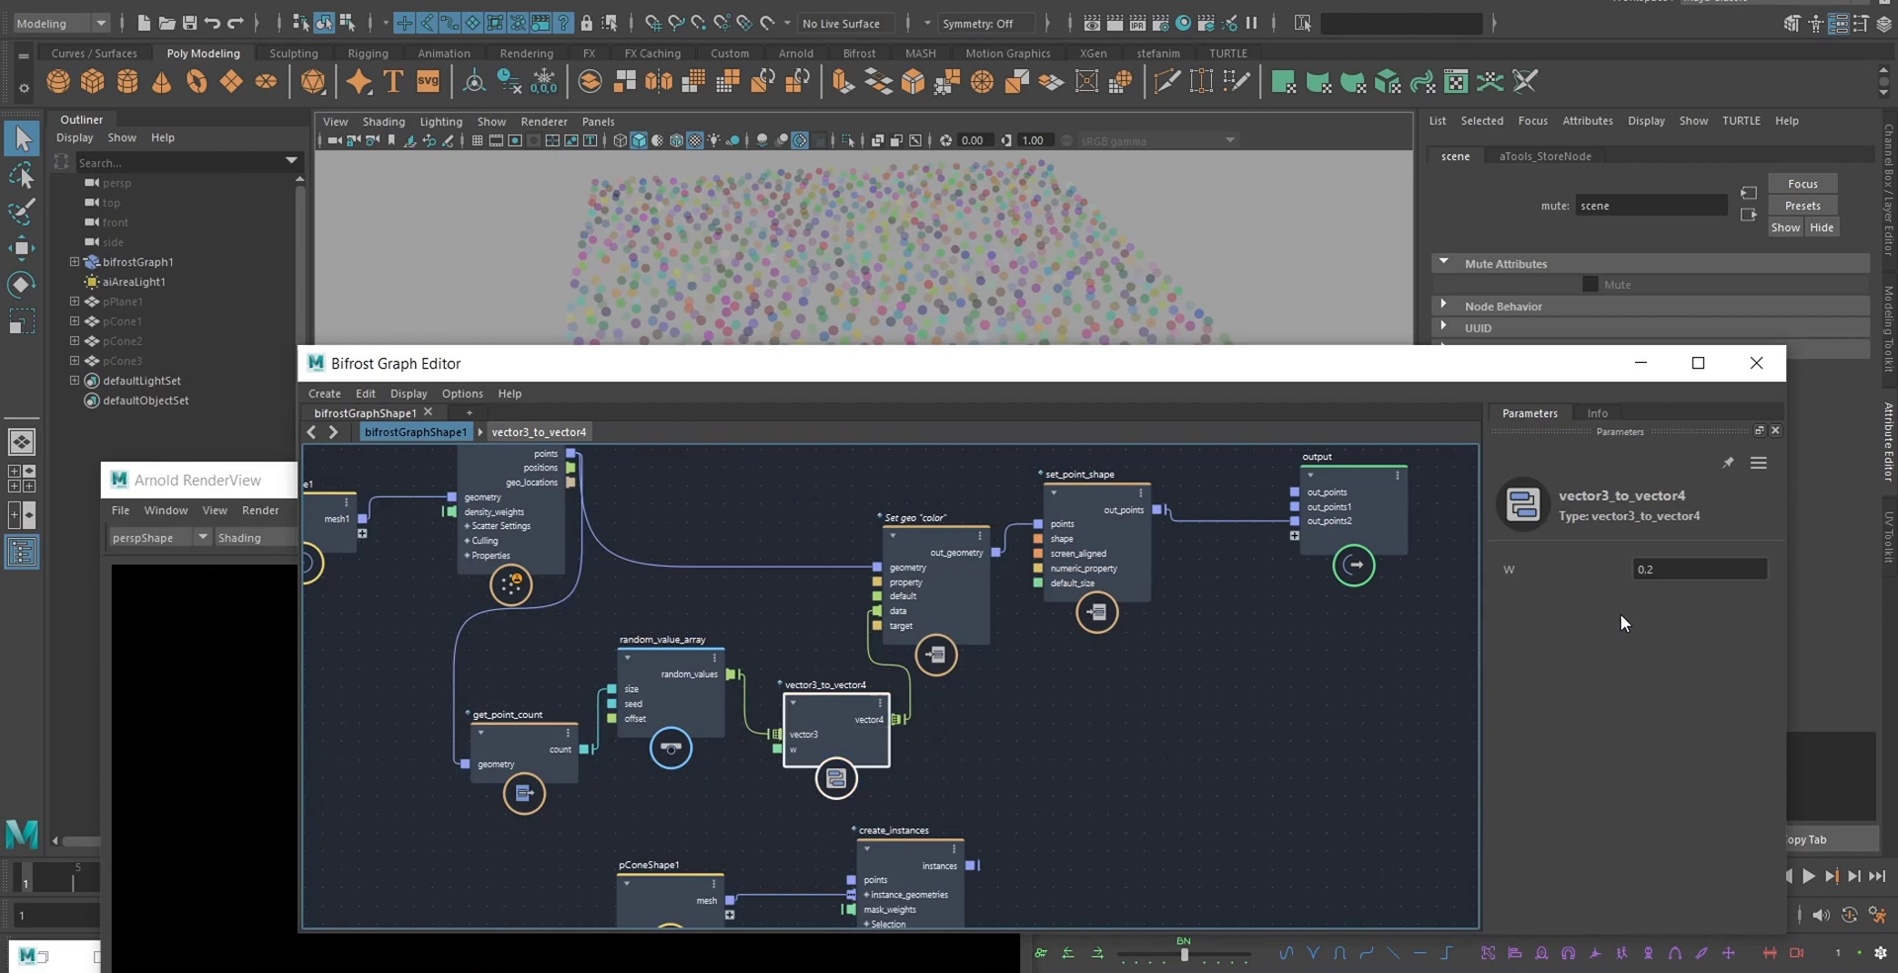
drag(1671, 568, 1449, 540)
click(991, 706)
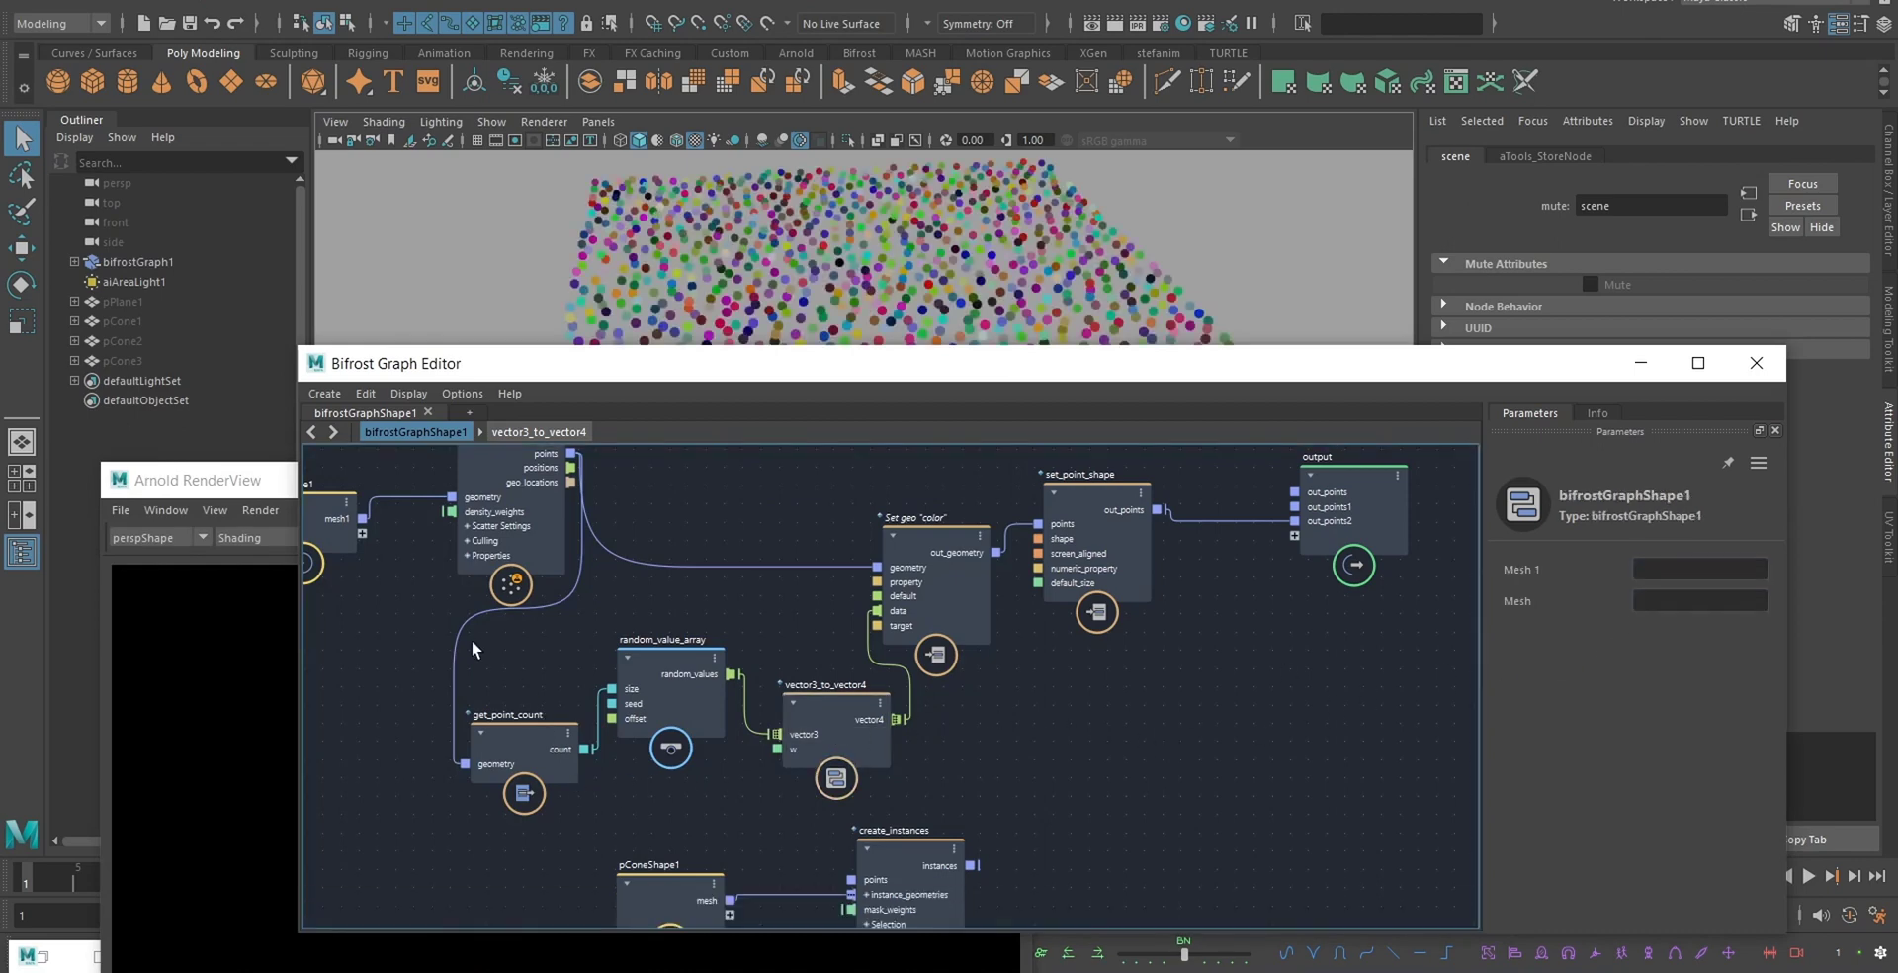
- Render the points in Arnold RenderView, reframe the camera to fit them, stop the render and put the window away
click(223, 590)
click(906, 537)
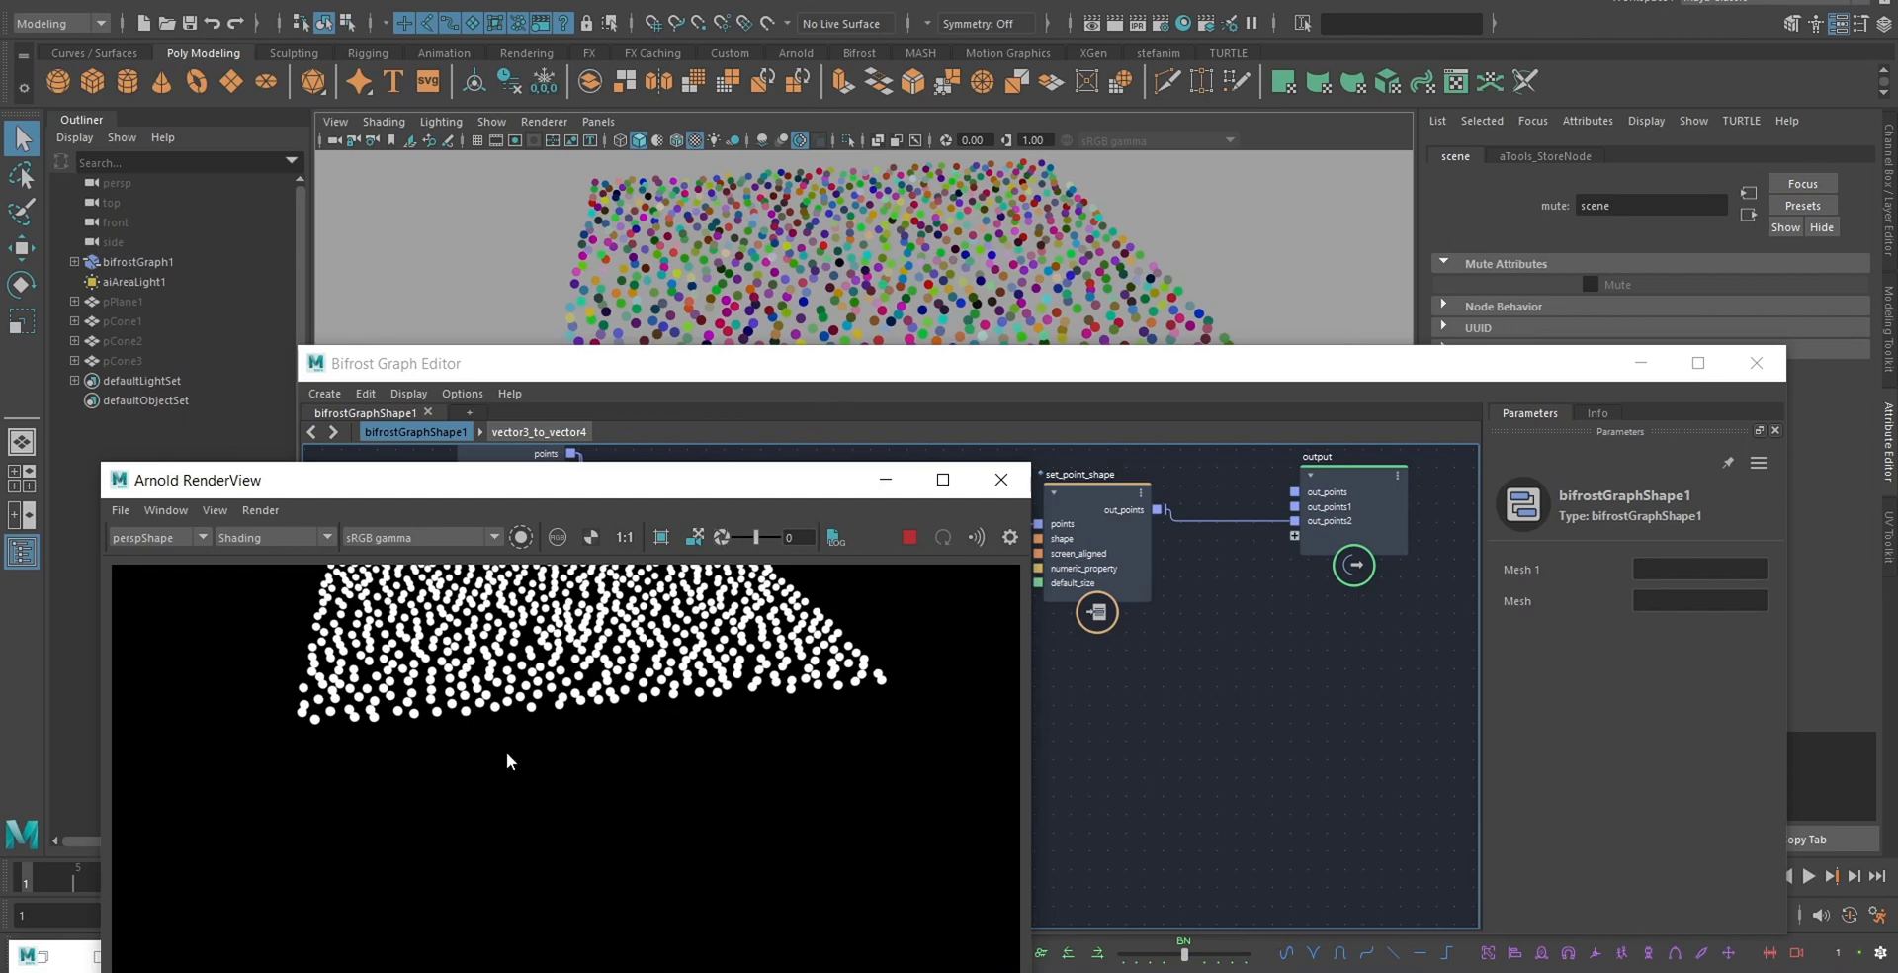
alt+middle_drag(858, 318, 857, 364)
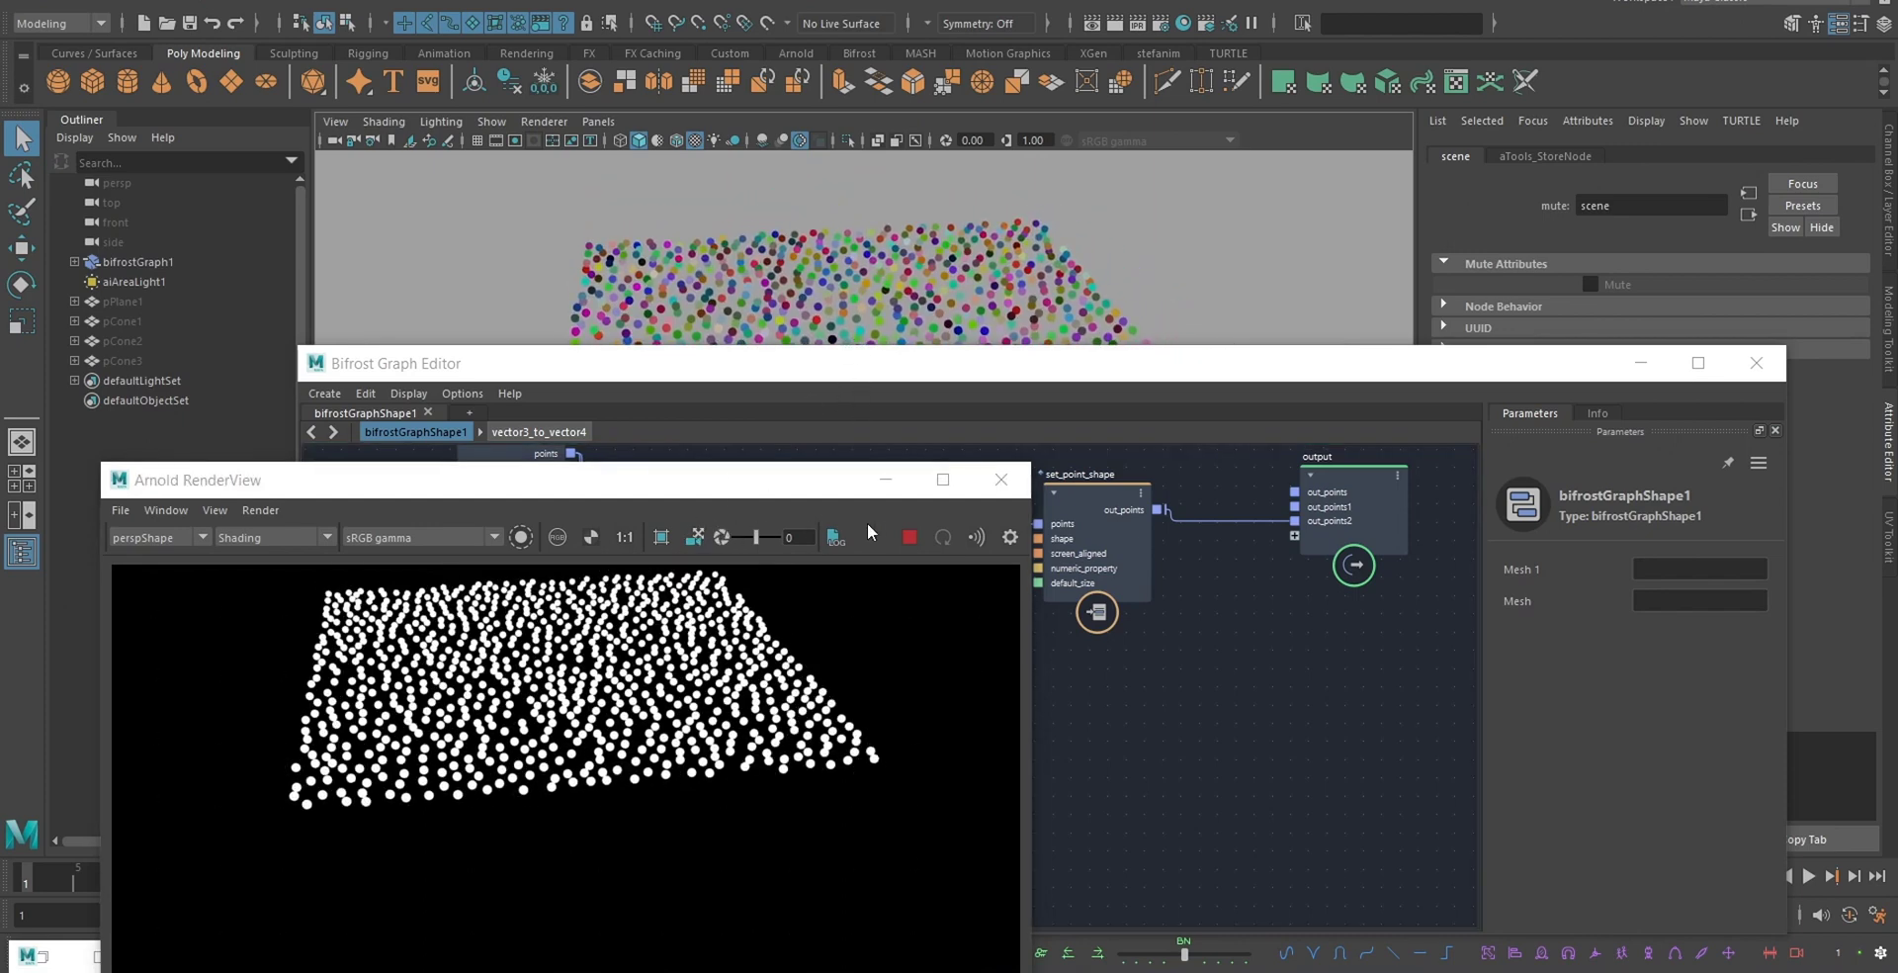
click(906, 536)
drag(815, 493, 534, 766)
click(601, 755)
- Move the output node farther away and add an assign_material node between set_point_shape and output
alt+middle_drag(1171, 656, 854, 721)
drag(1036, 570, 1325, 567)
click(970, 532)
key(Tab)
text(as)
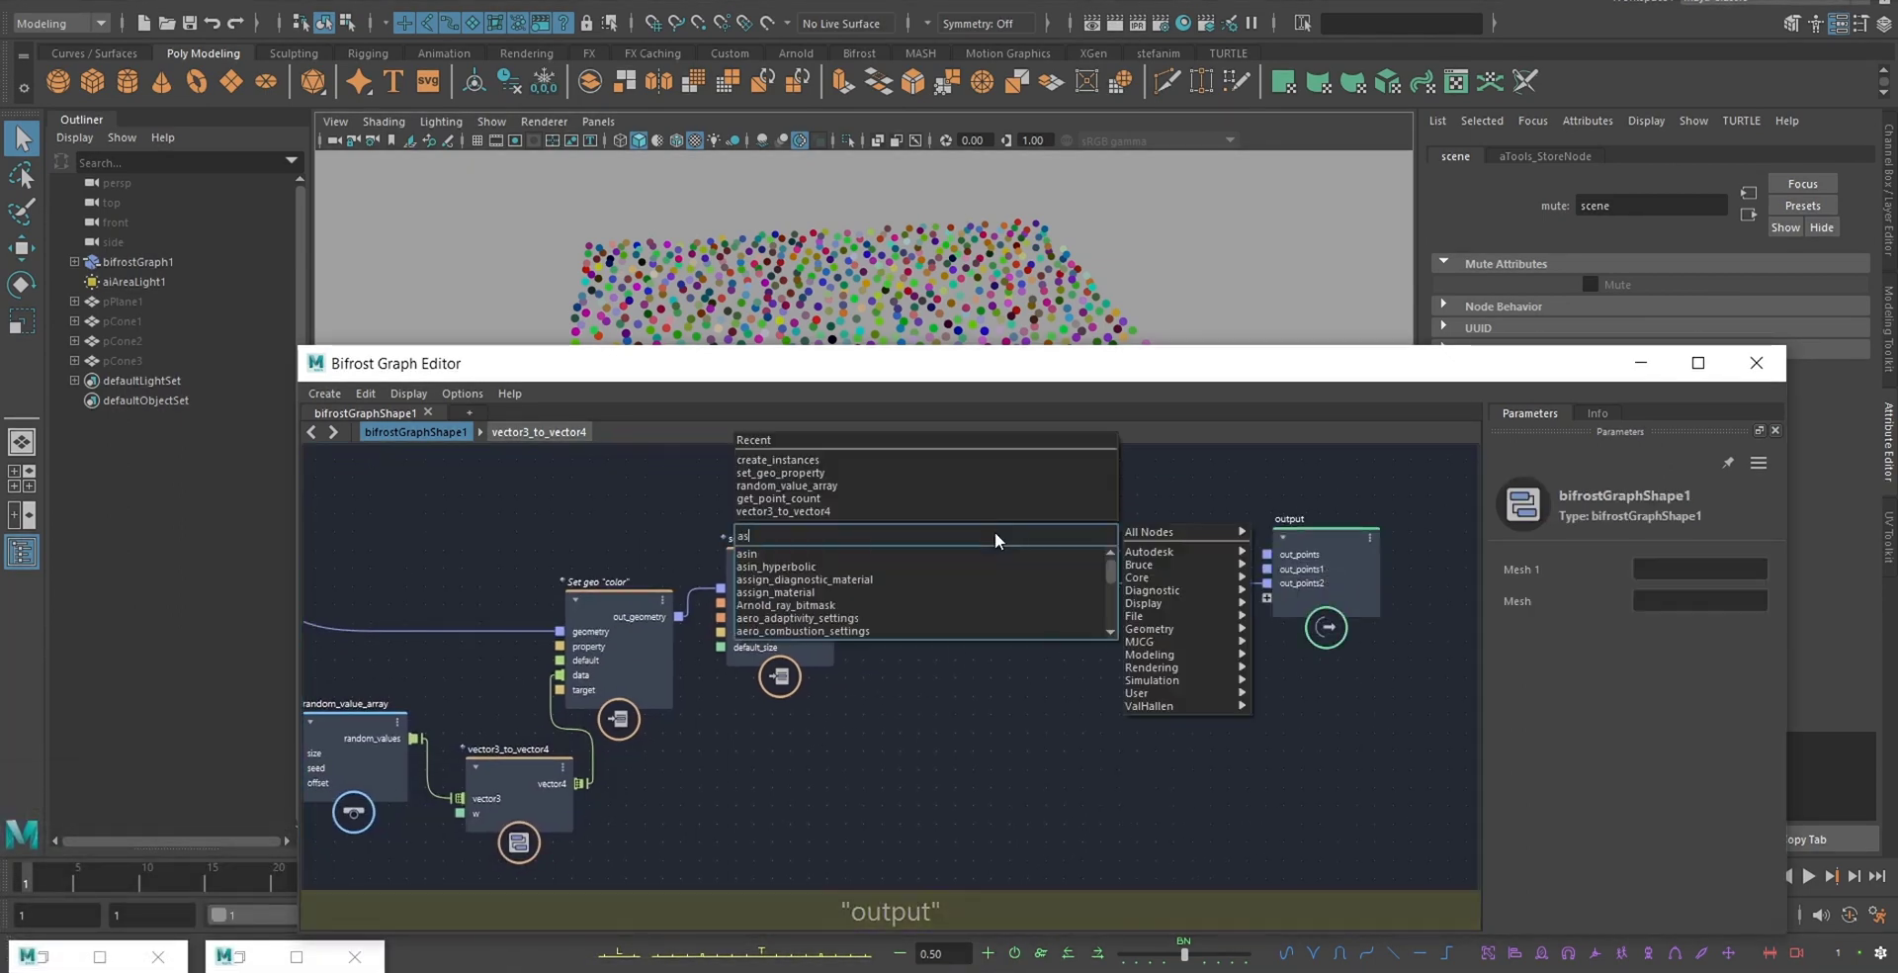
text(sign)
key(Down)
key(Down)
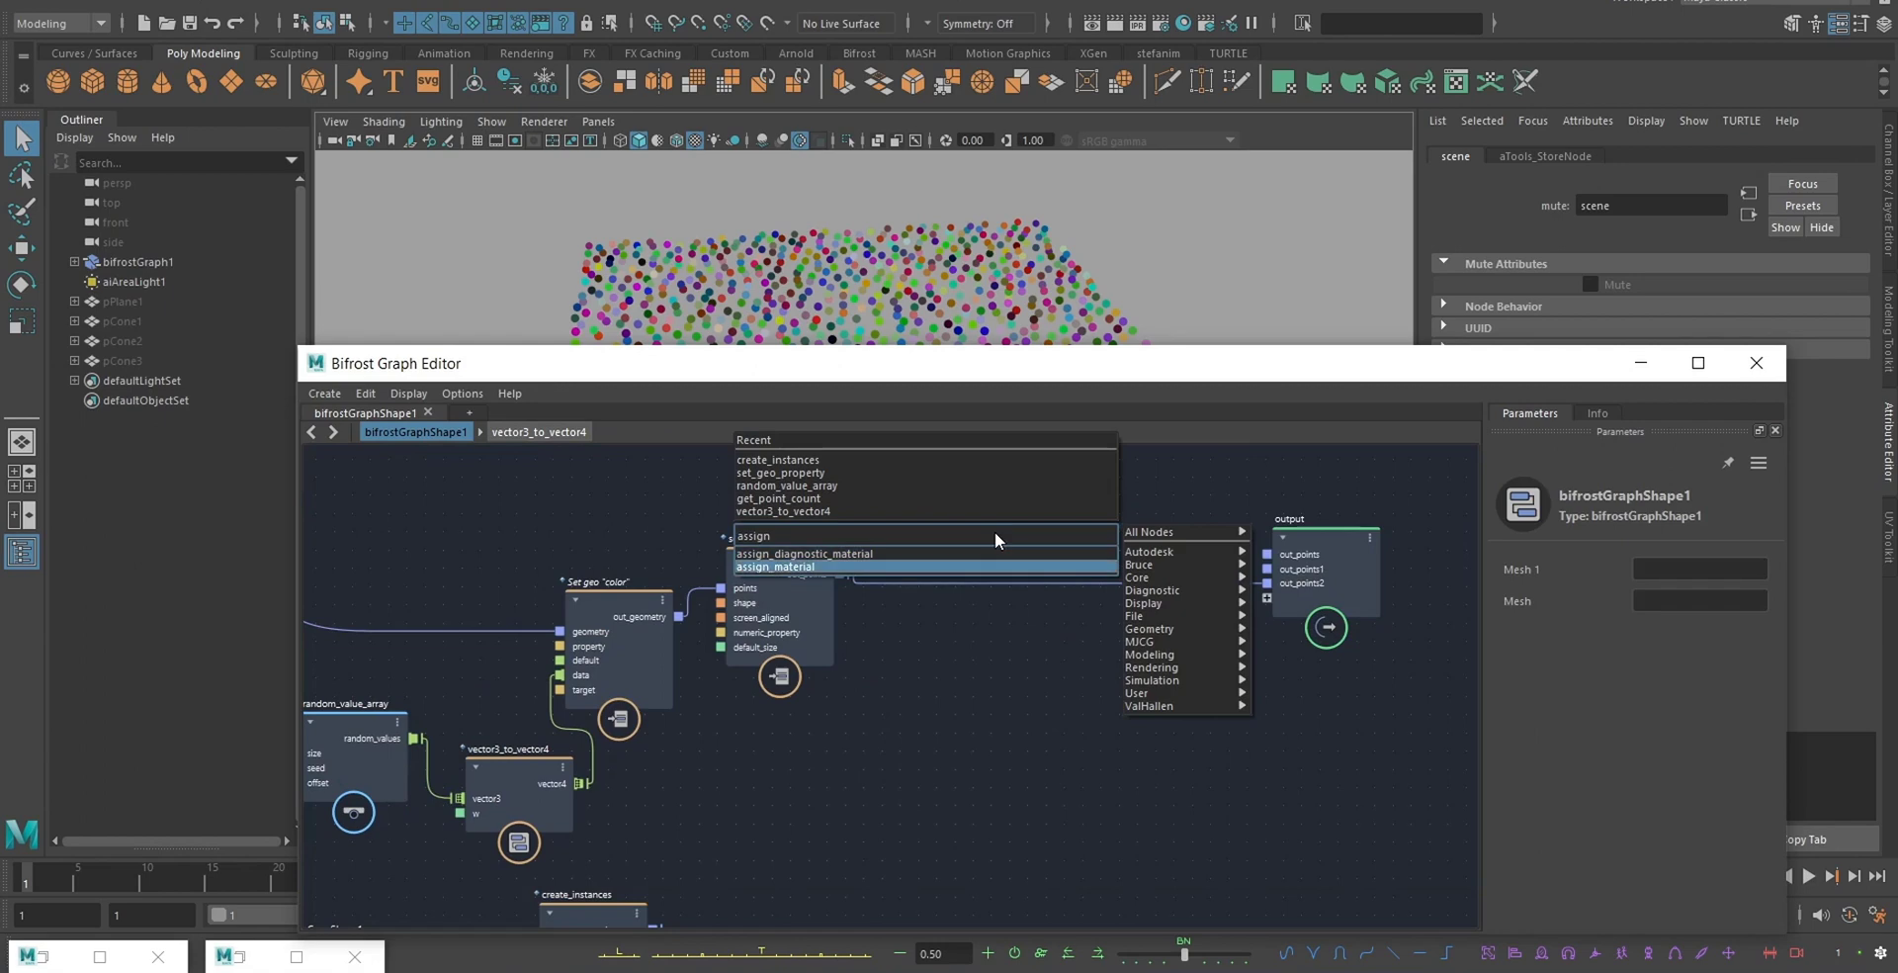
key(Return)
drag(985, 564, 999, 606)
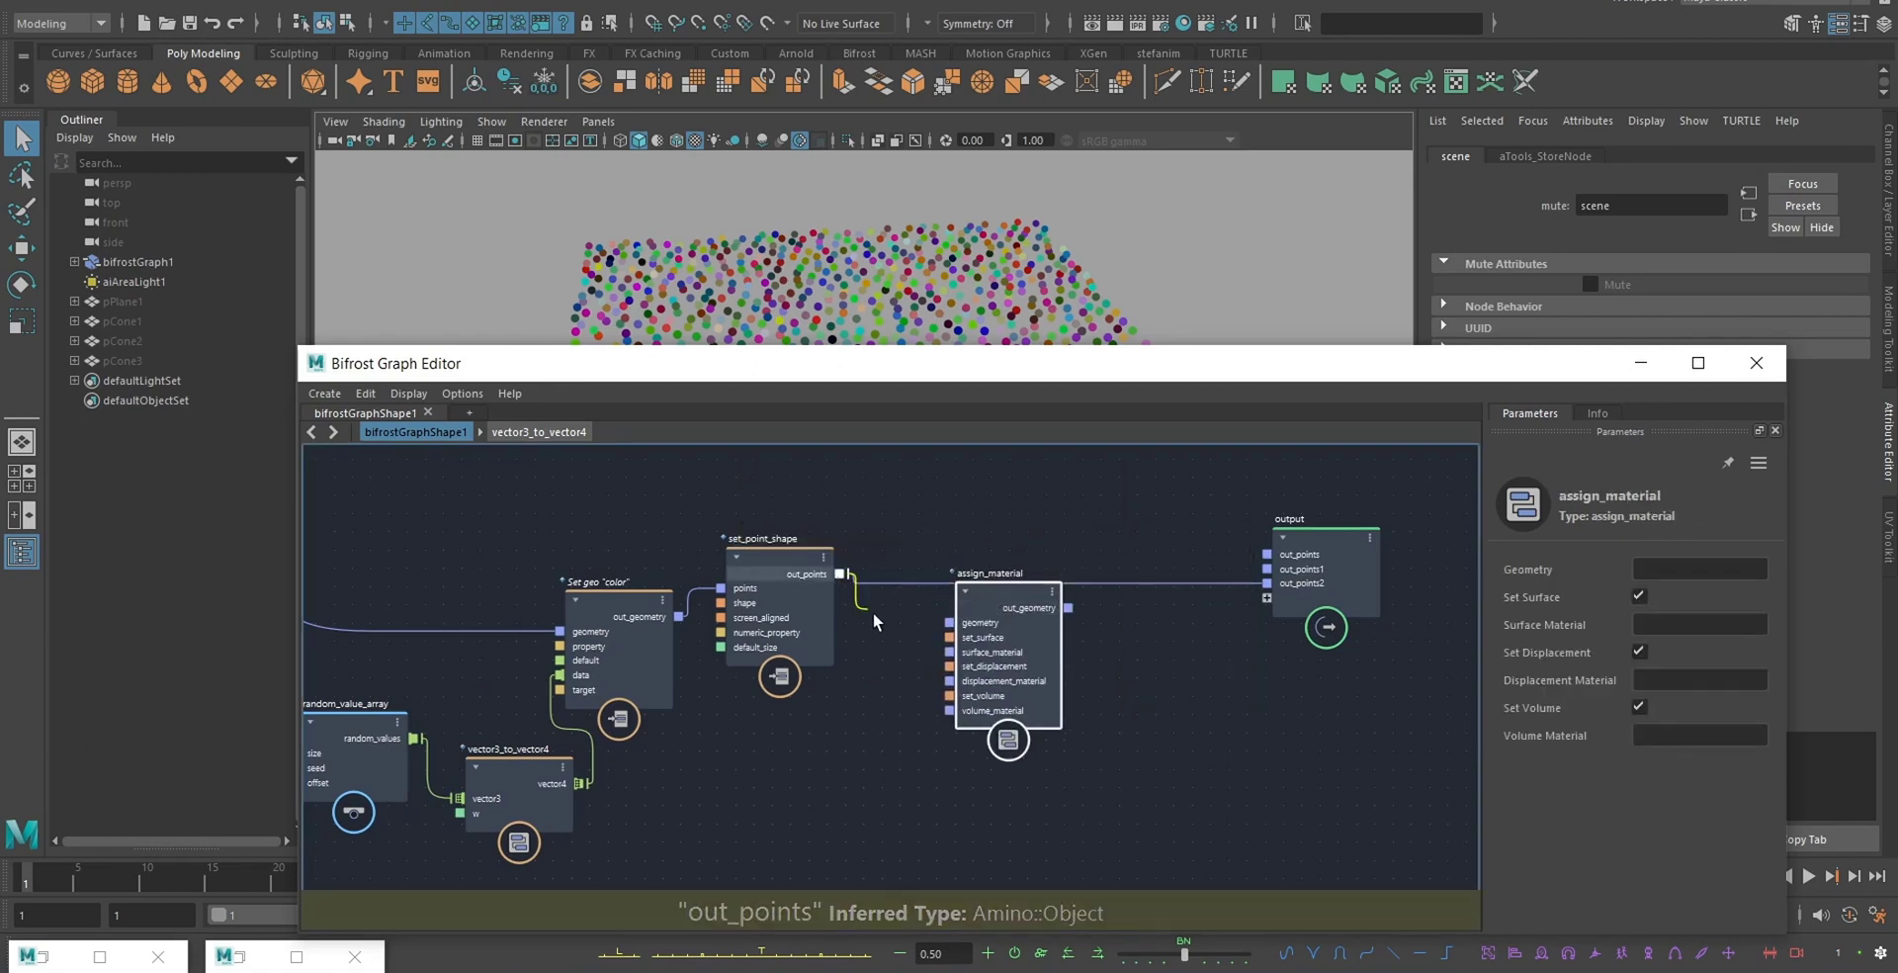
- Wire set_point_shape's out_points into assign_material's geometry and its out_geometry into out_points2 on the output node
drag(874, 613, 956, 621)
drag(1068, 607, 1268, 583)
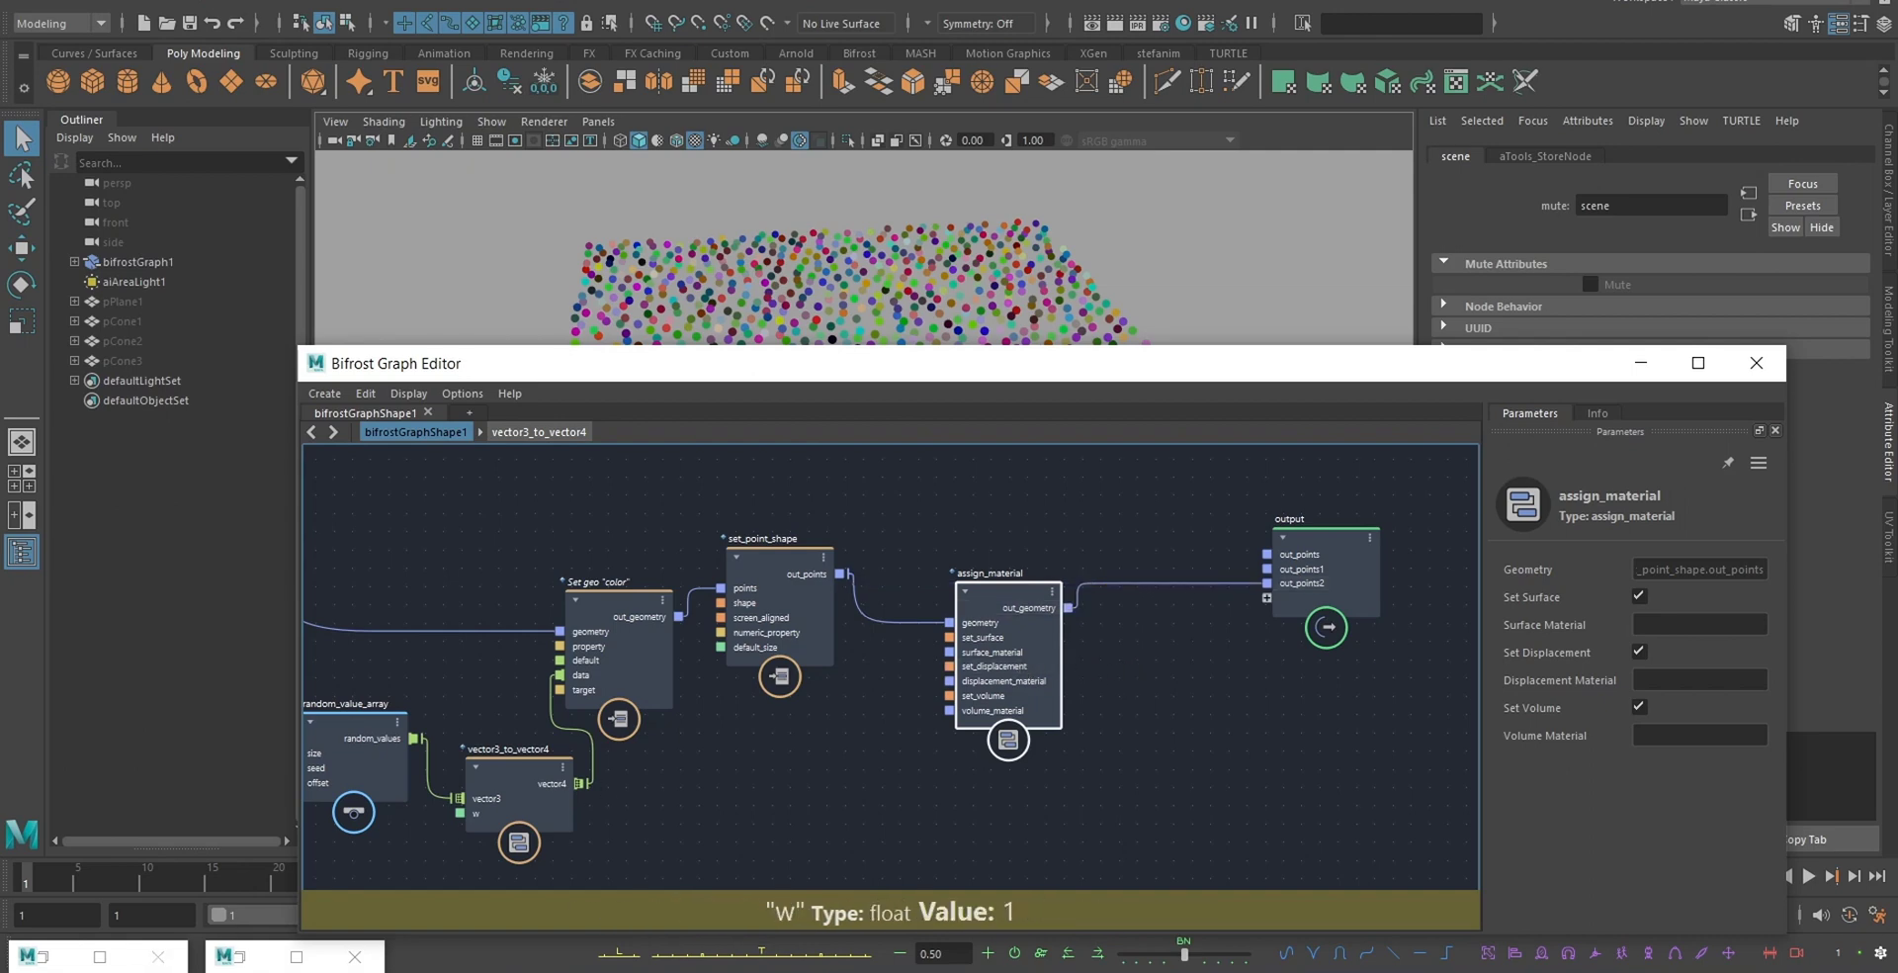
- Create an aiStandardSurface shader in the Node Editor and rename it color_shader
click(45, 957)
key(Tab)
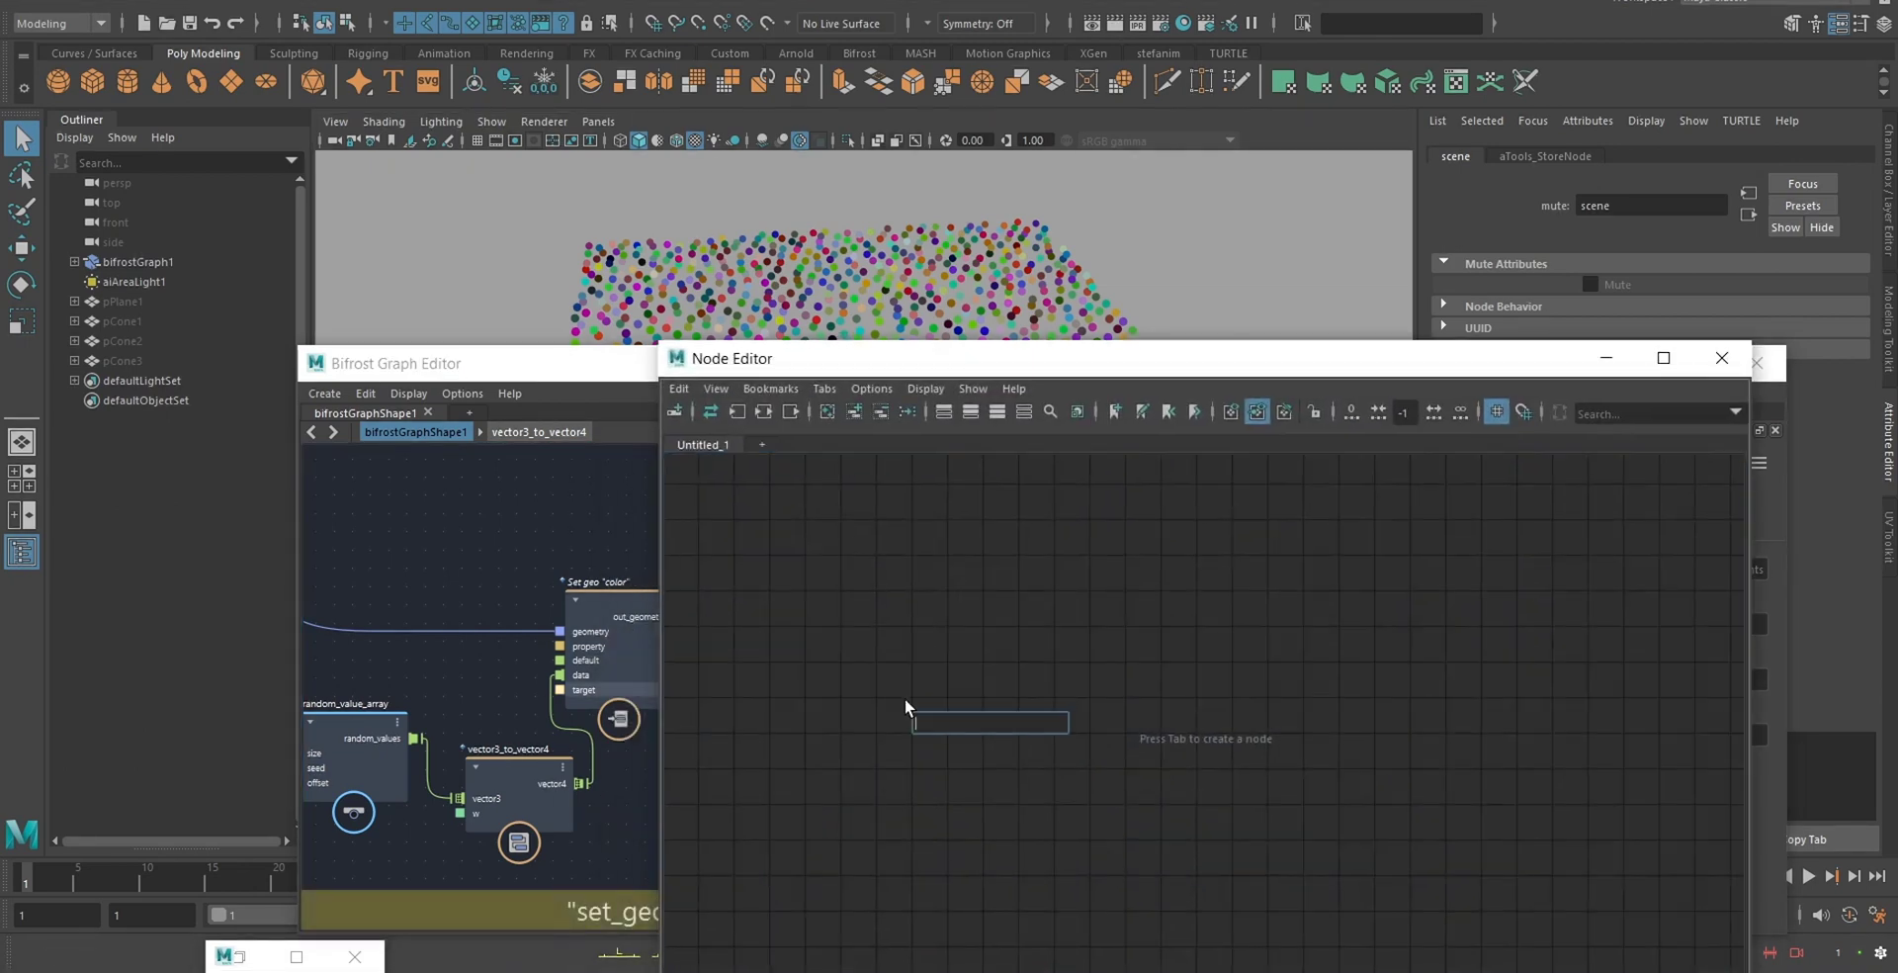
text(aistand)
key(Down)
key(Down)
key(Down)
key(Down)
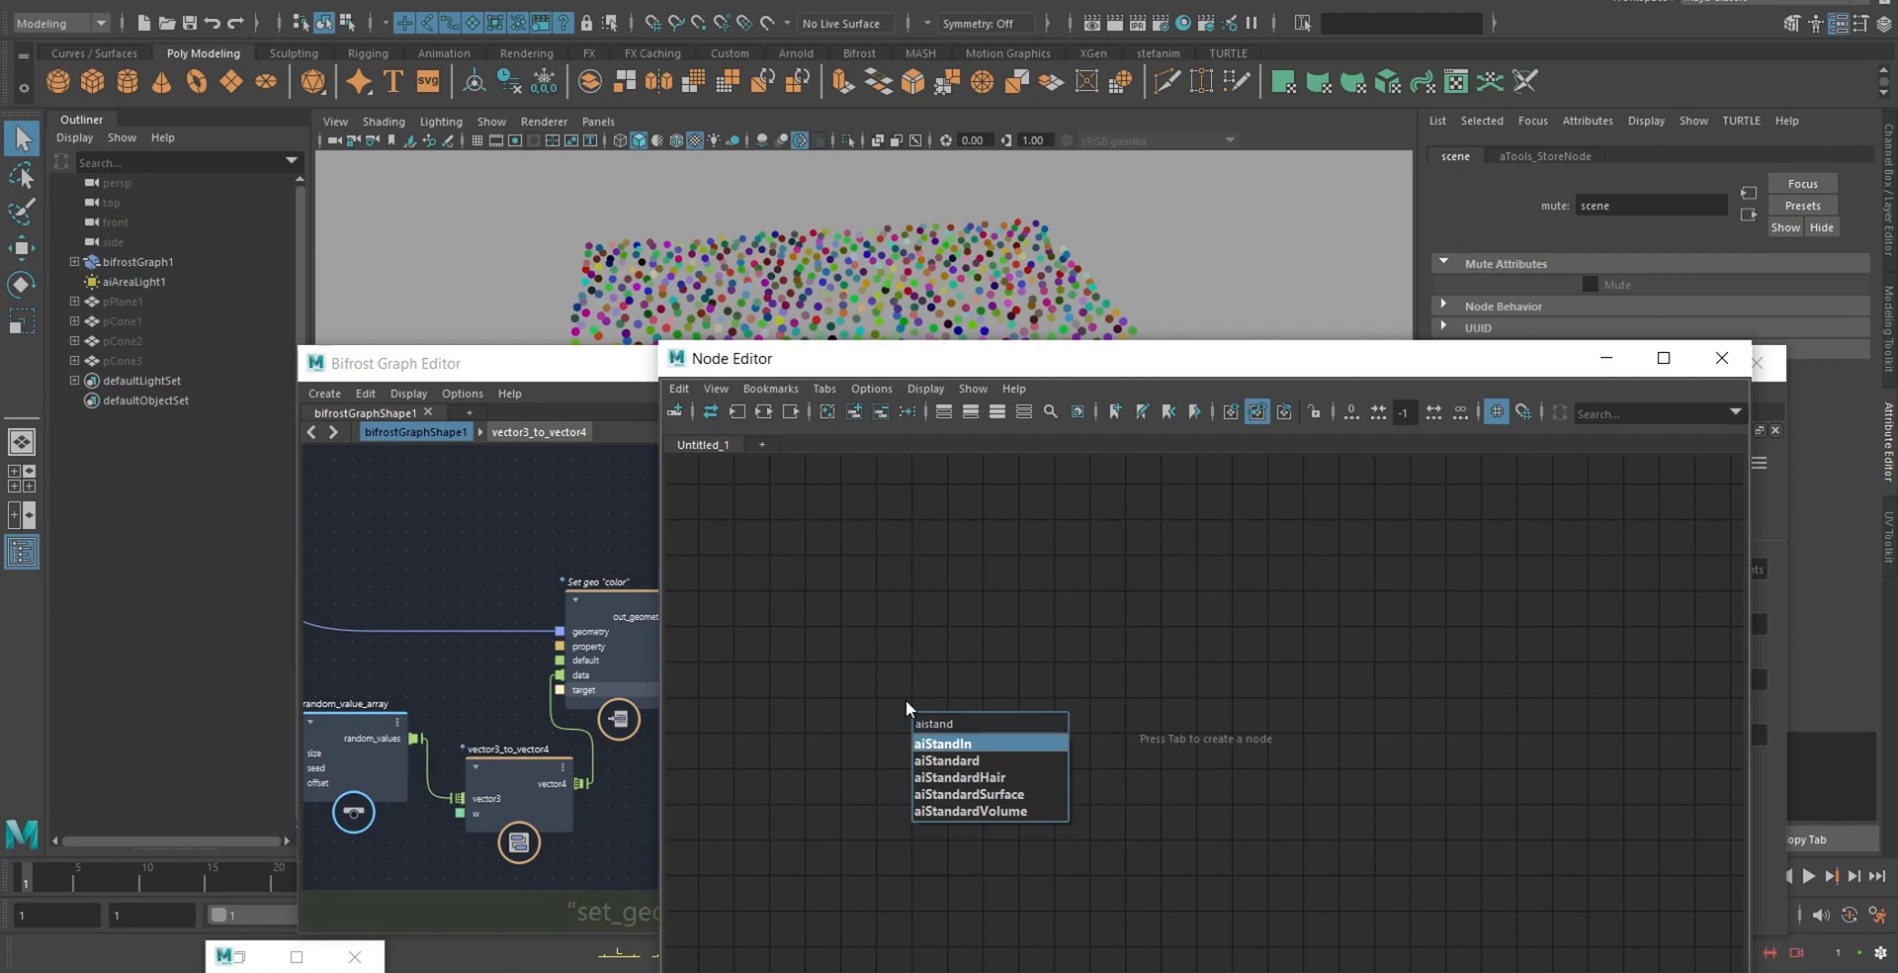
key(Return)
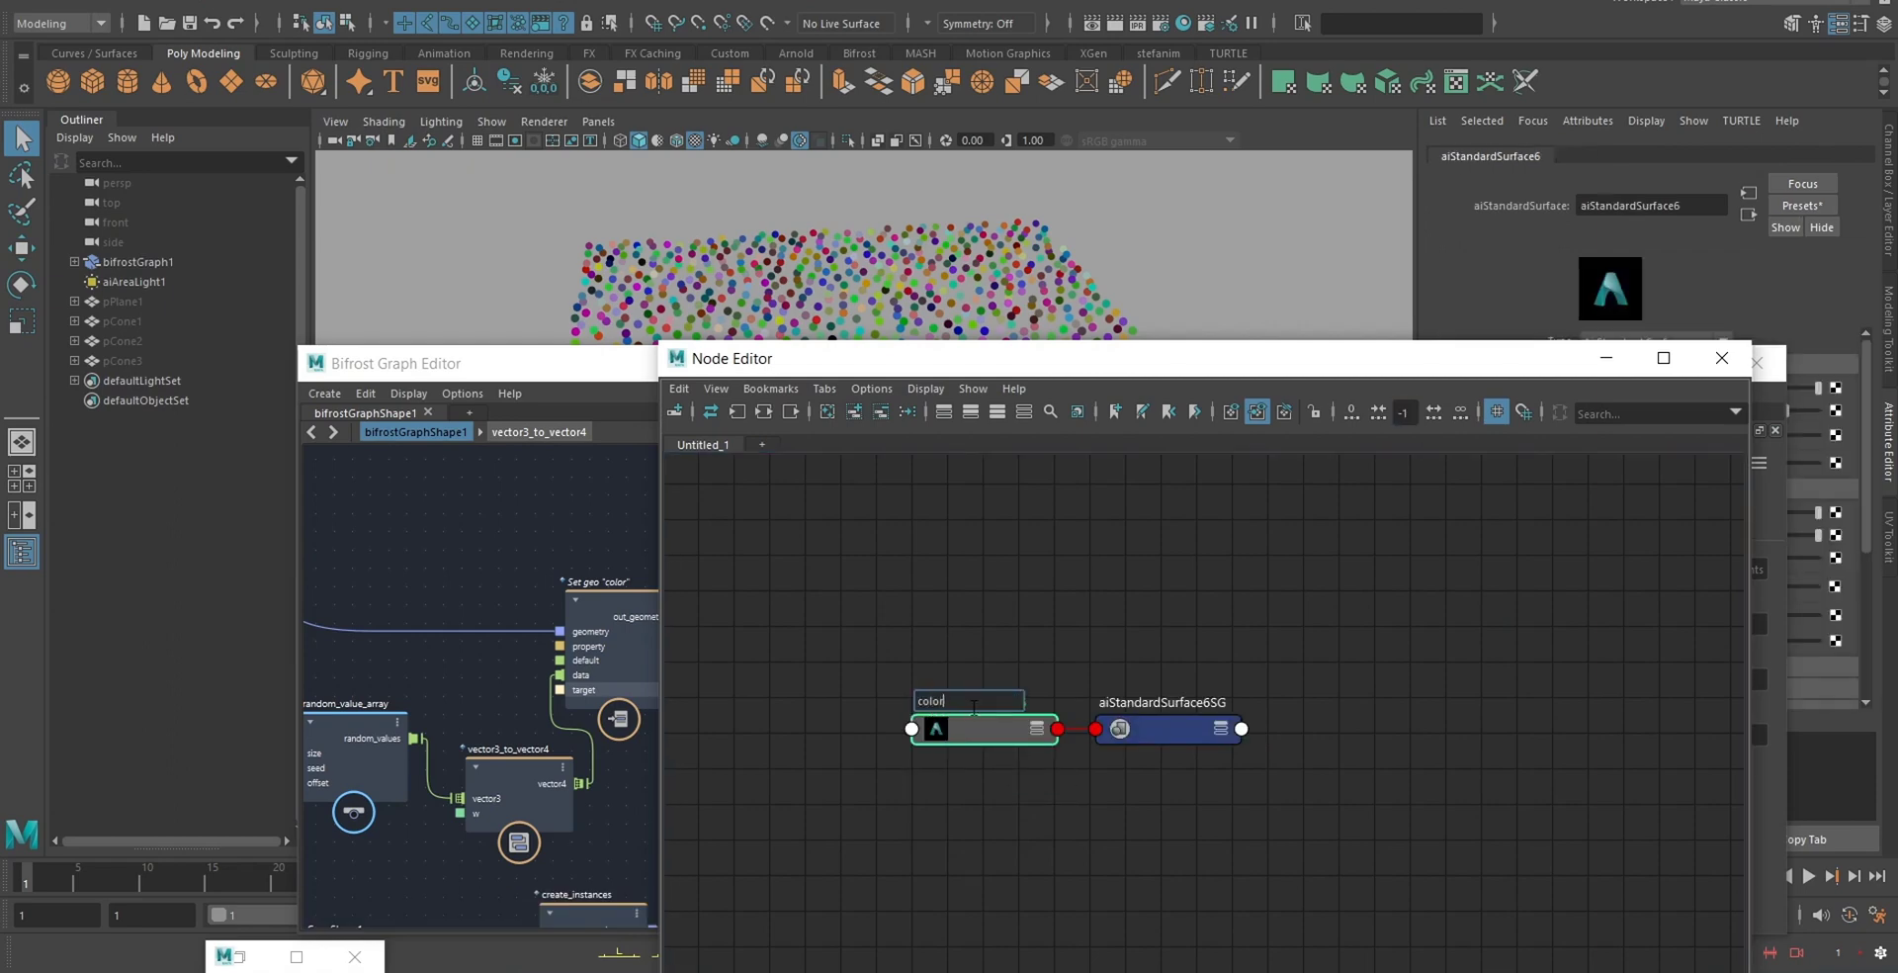
key(Return)
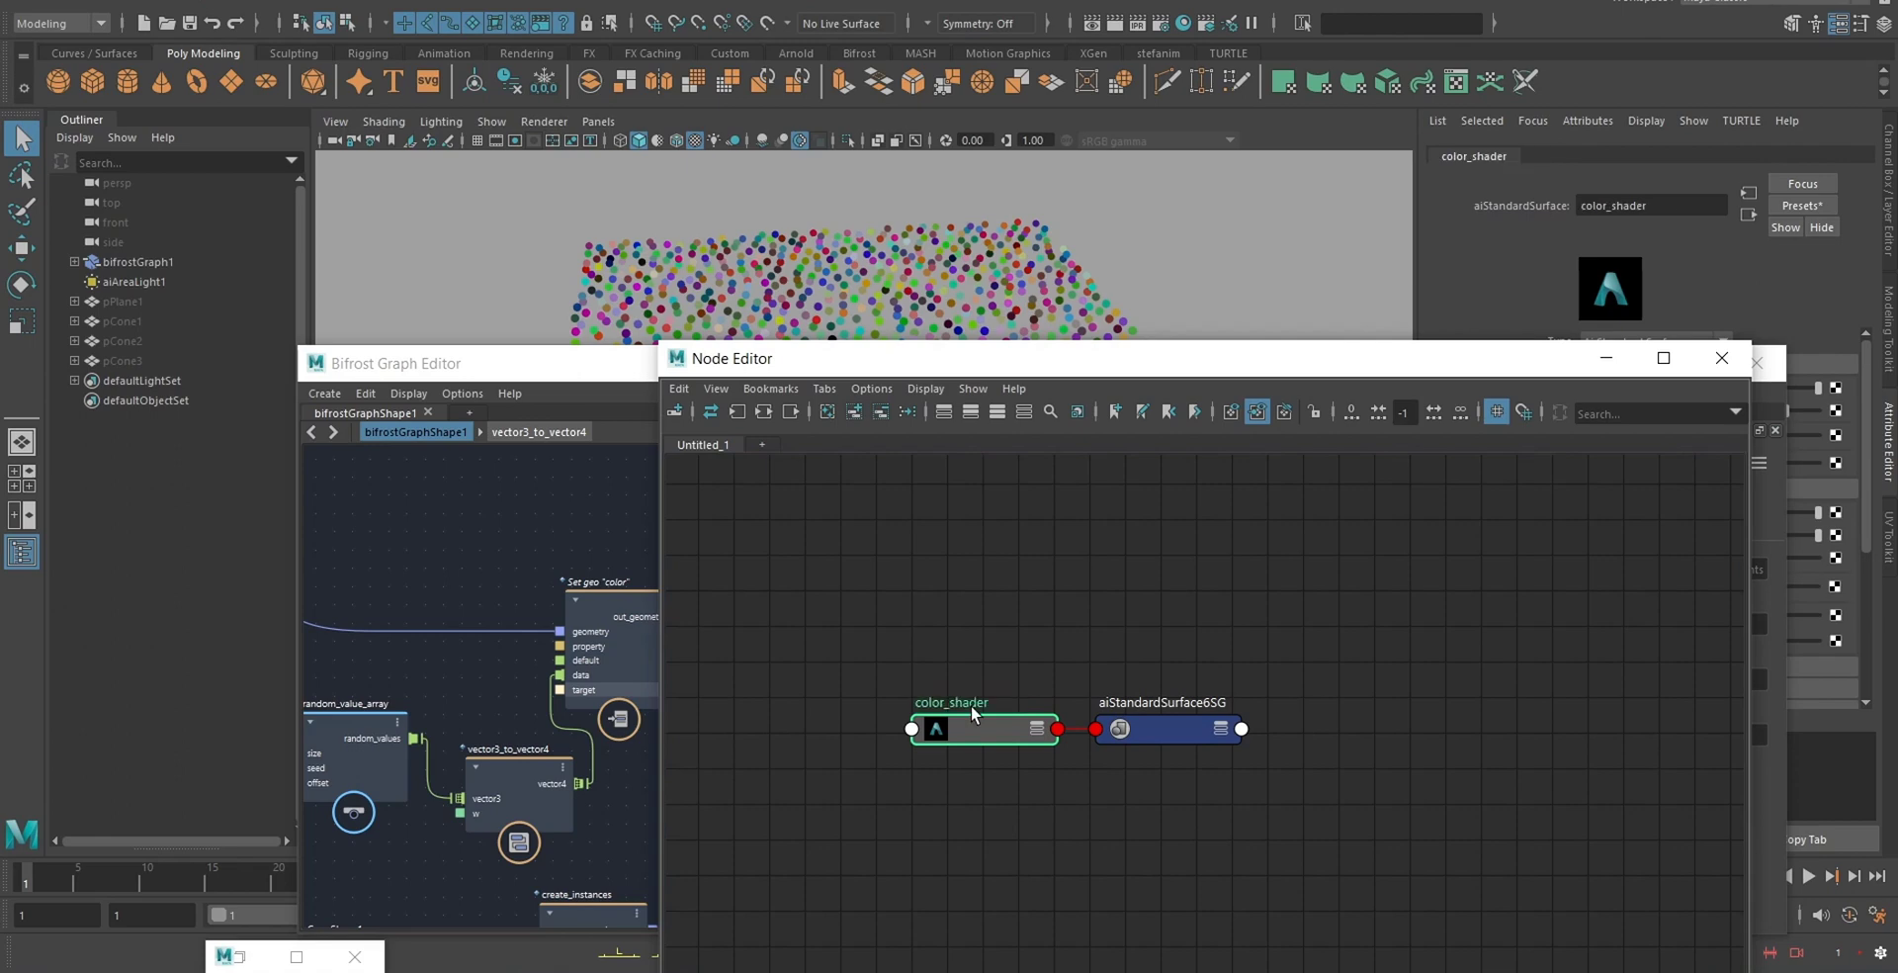
- Bring color_shader from the Node Editor into the Bifrost graph as a material reference and minimize the Node Editor
middle_drag(959, 727, 714, 835)
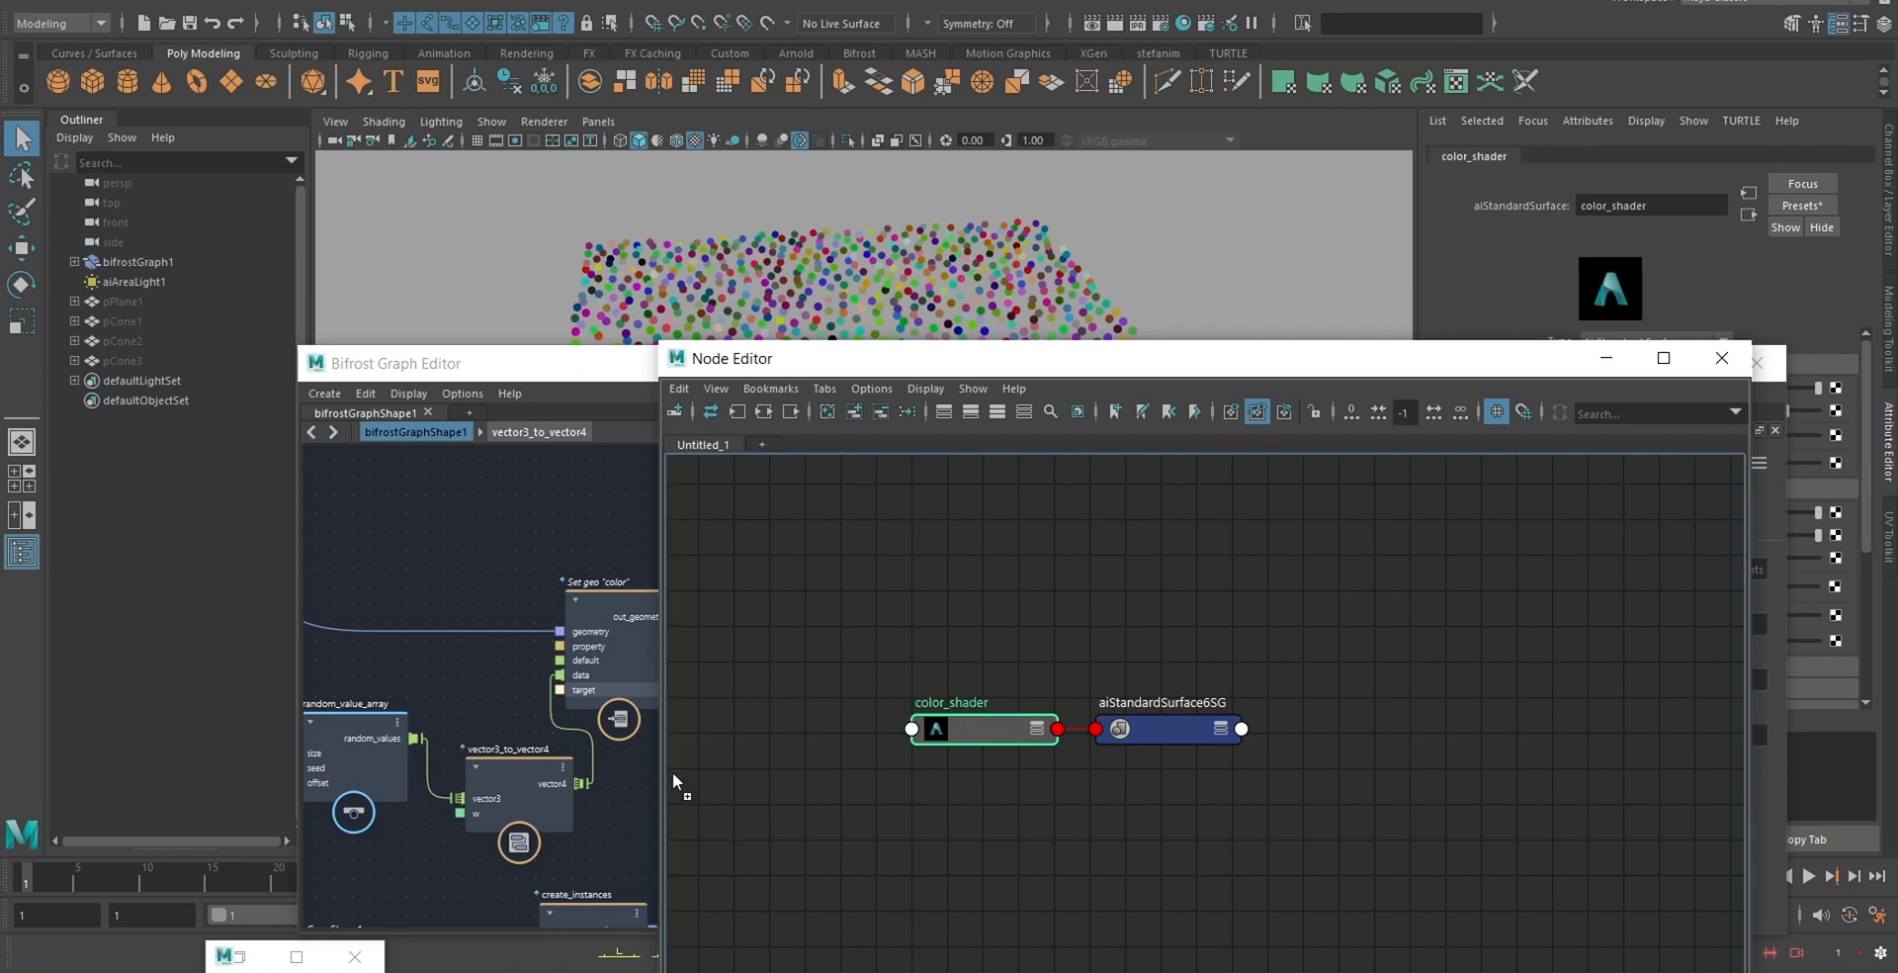
middle_drag(1642, 386, 1609, 361)
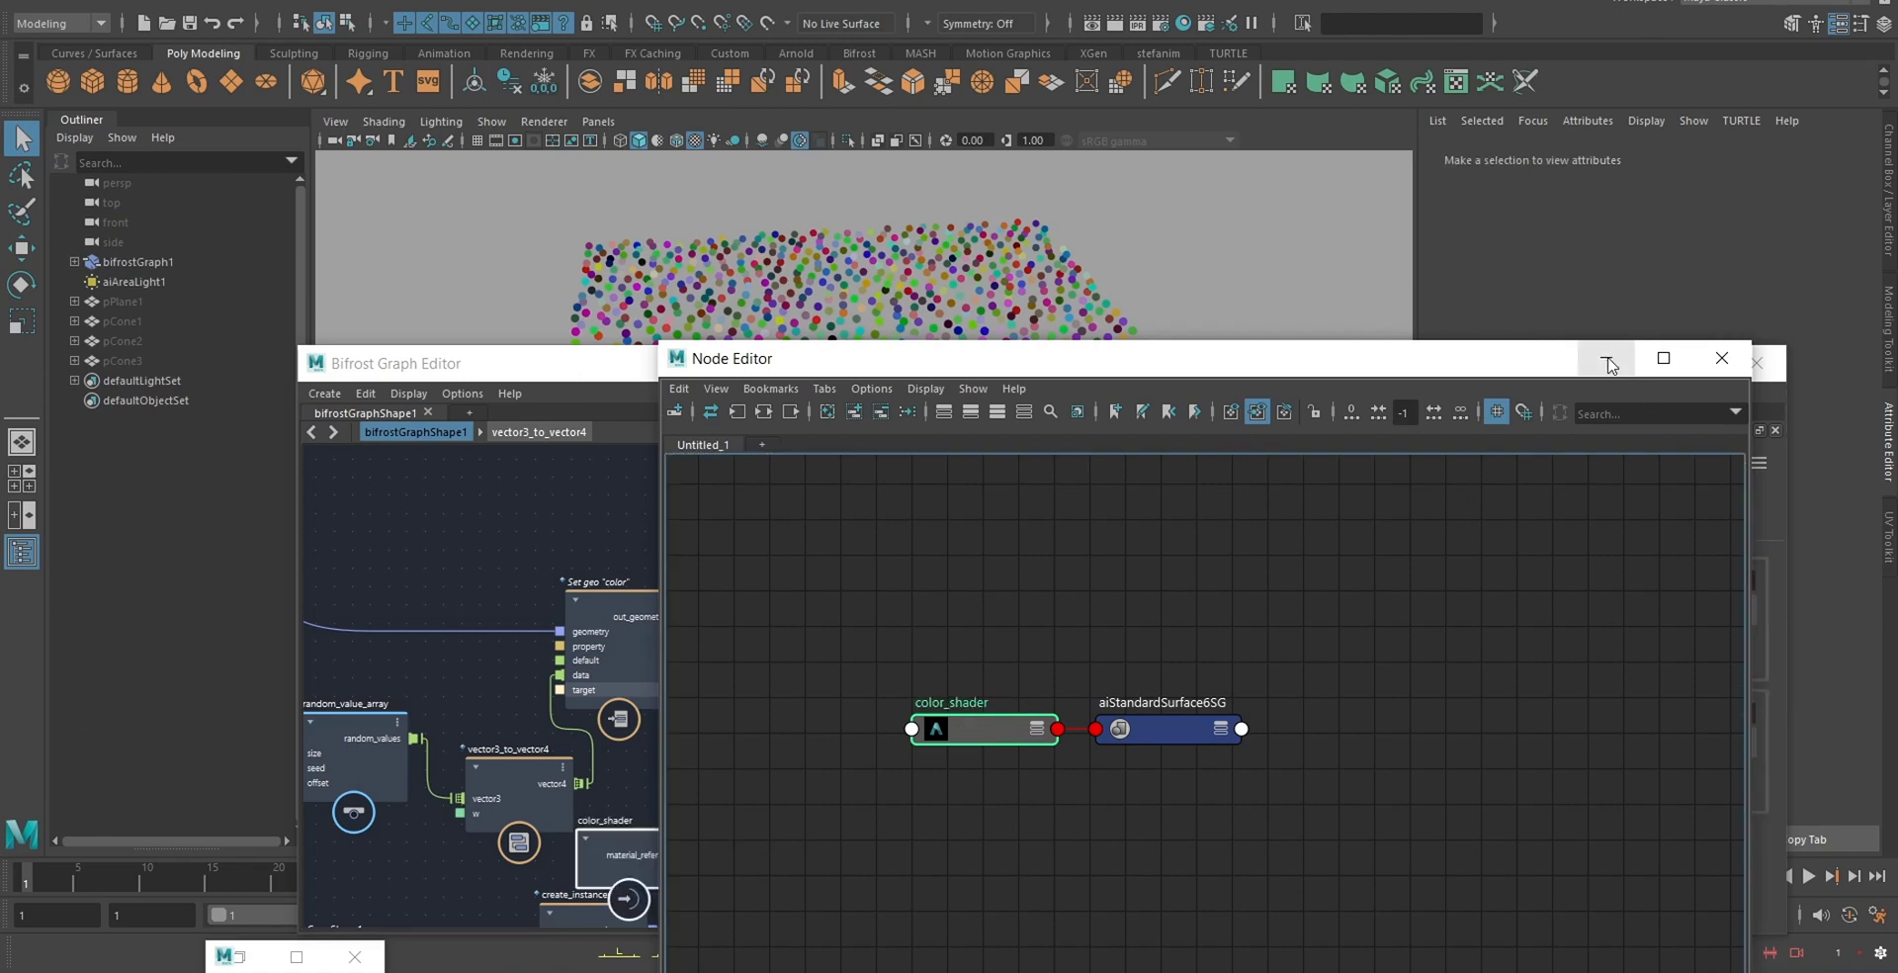
click(1608, 360)
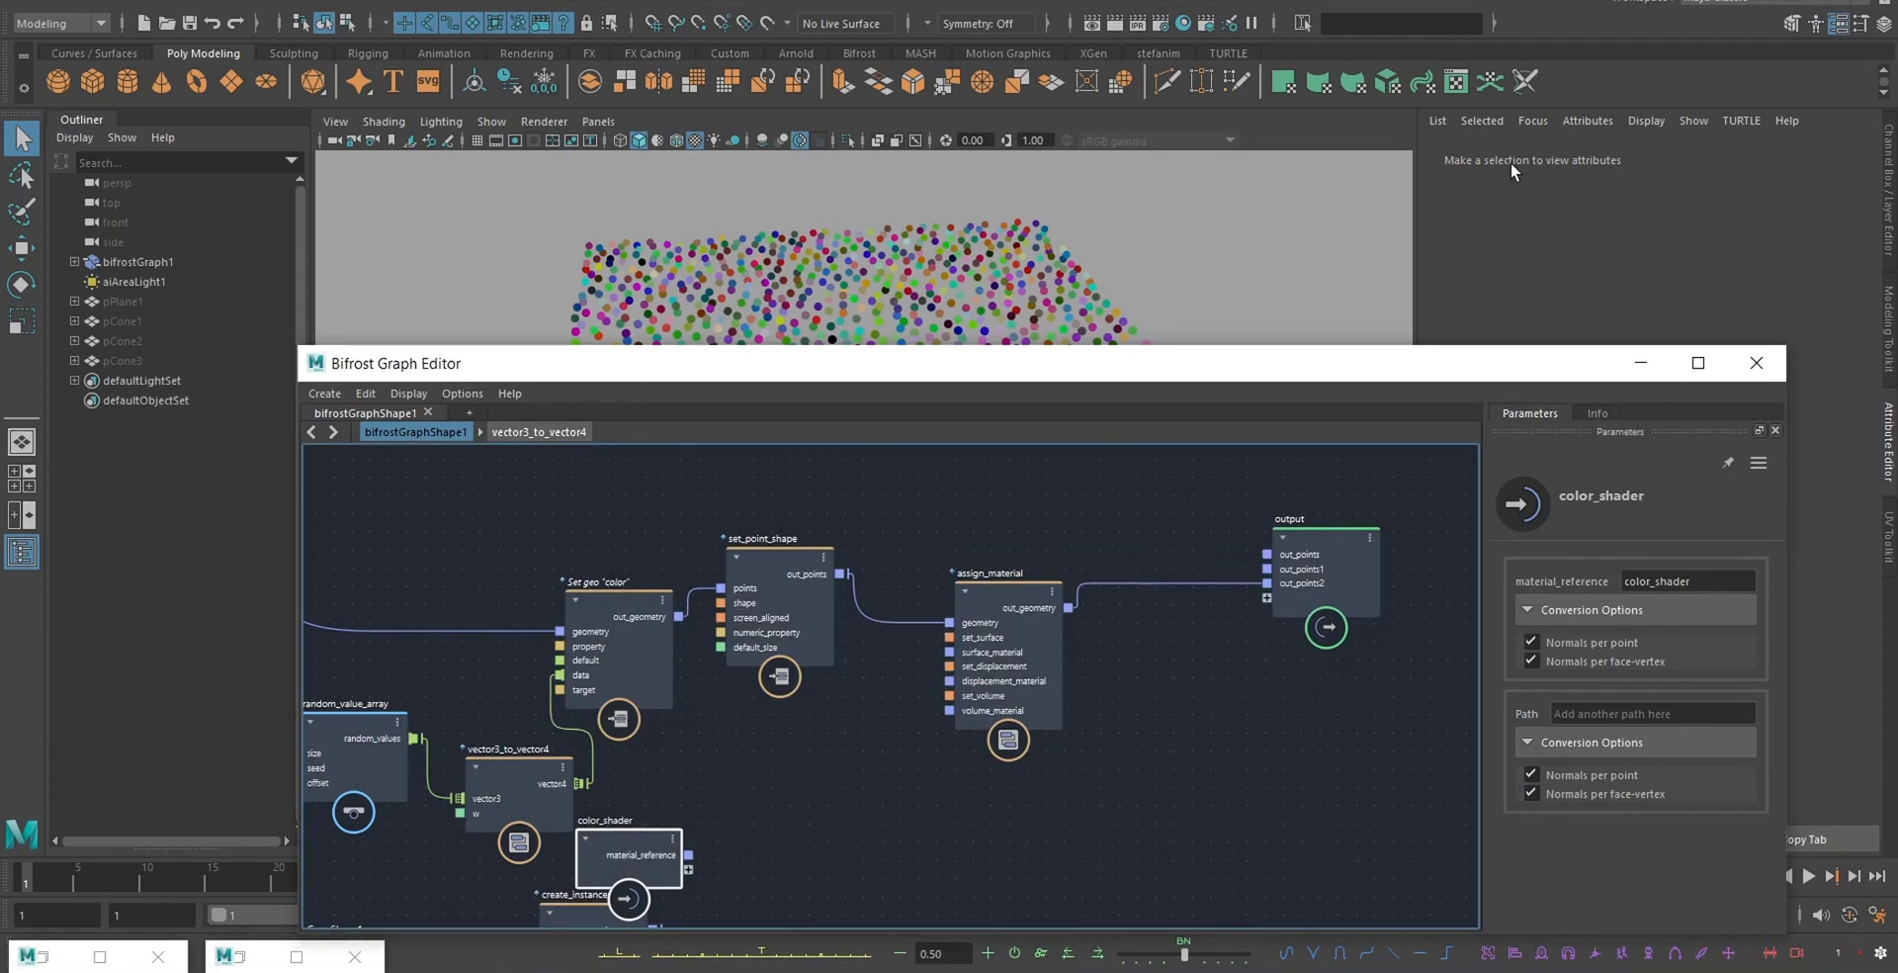
- Select color_shader by name and tint its base color red, keeping the Bifrost graph accessible
click(1395, 22)
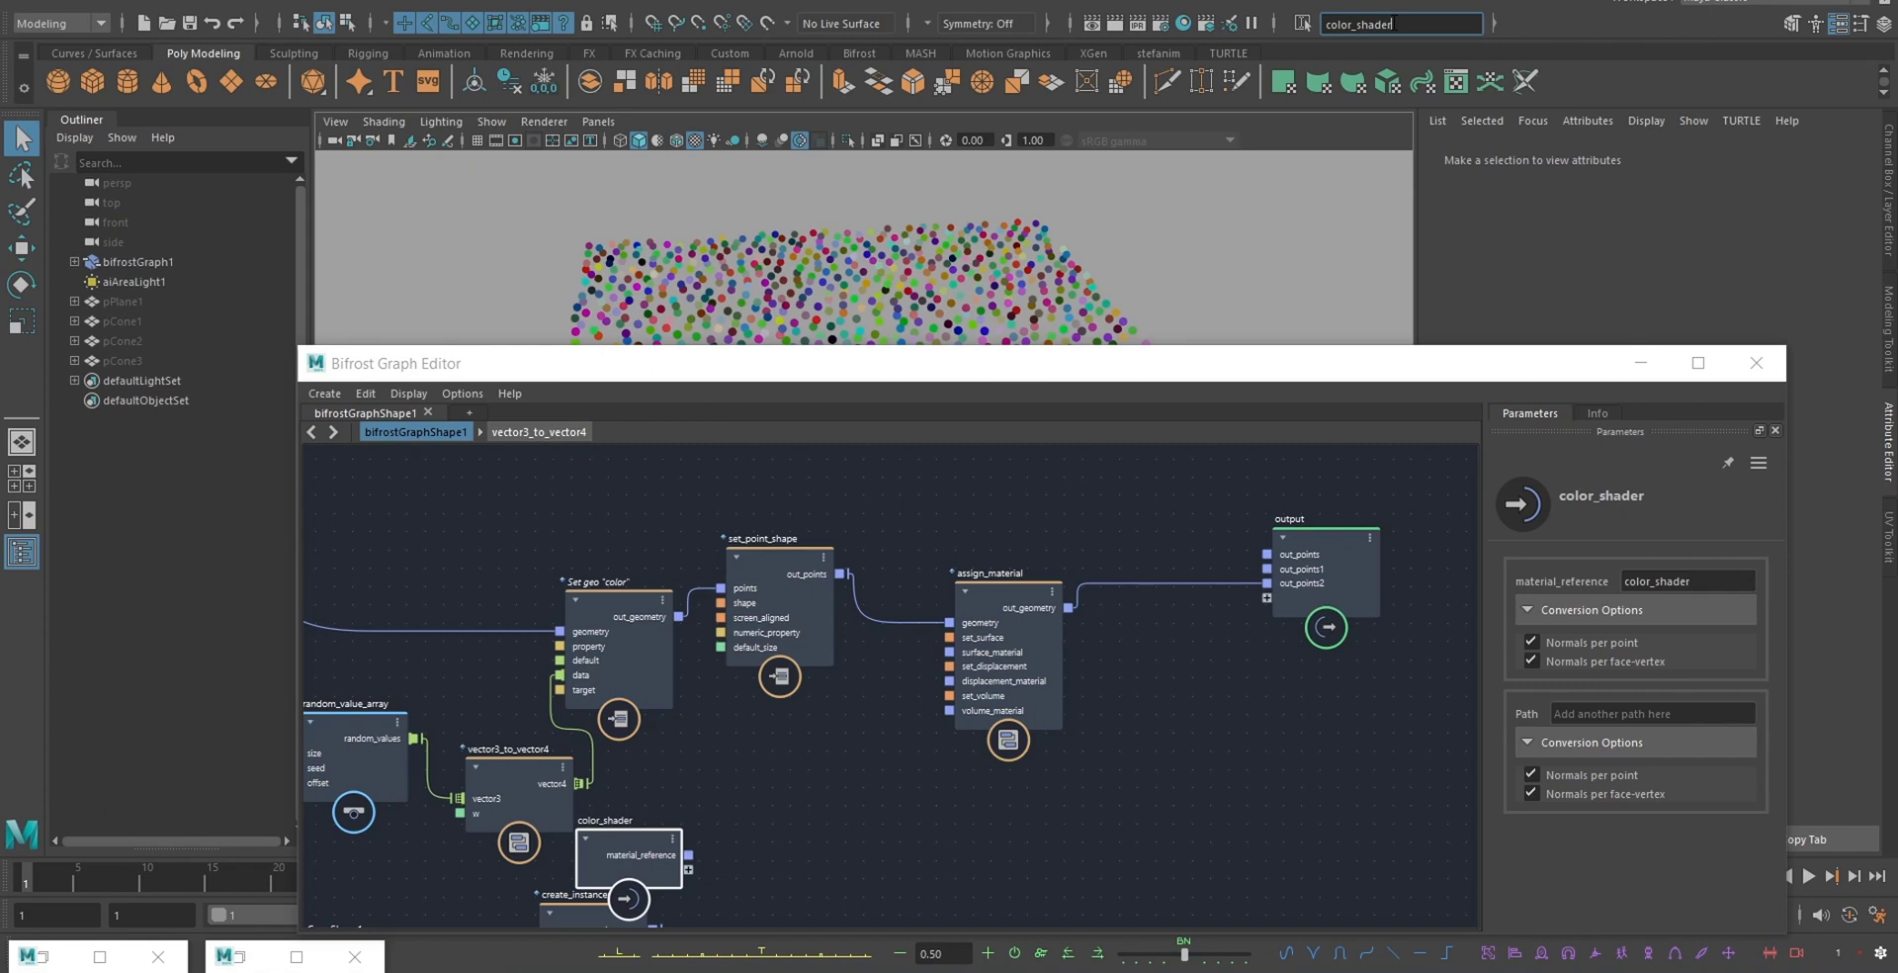
text(color_shader)
key(Return)
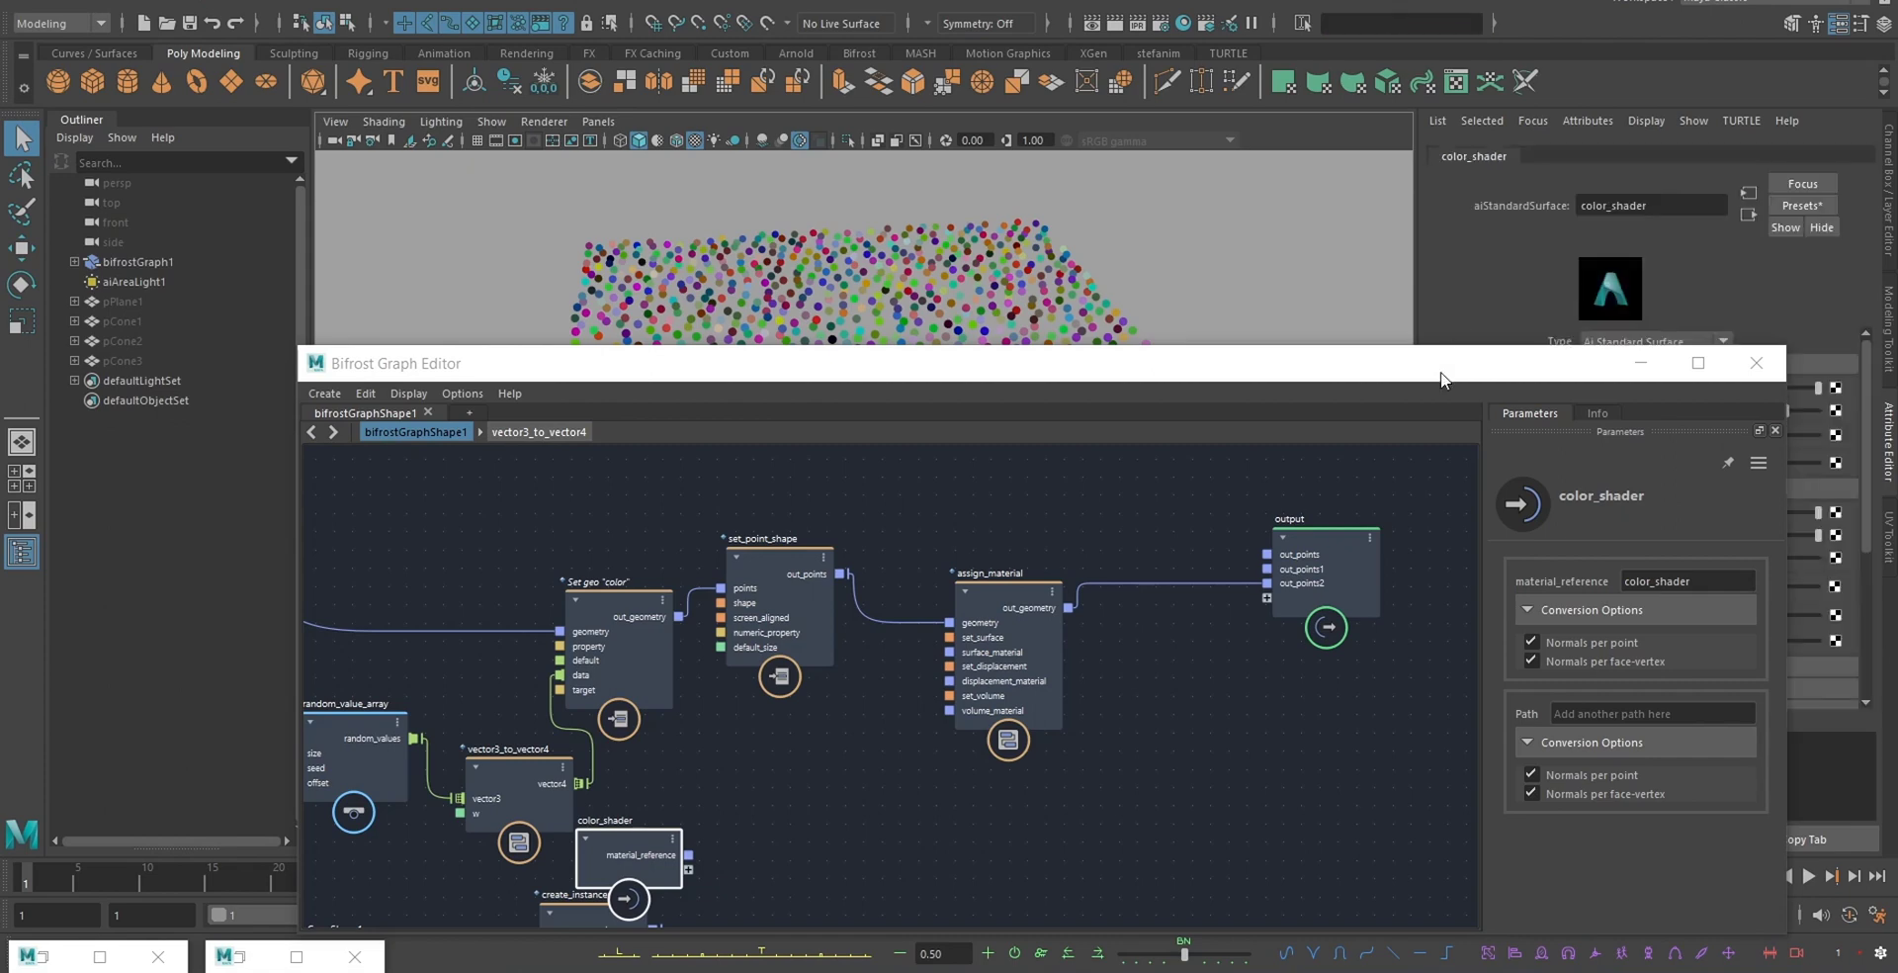
drag(1442, 378, 1199, 466)
click(1616, 411)
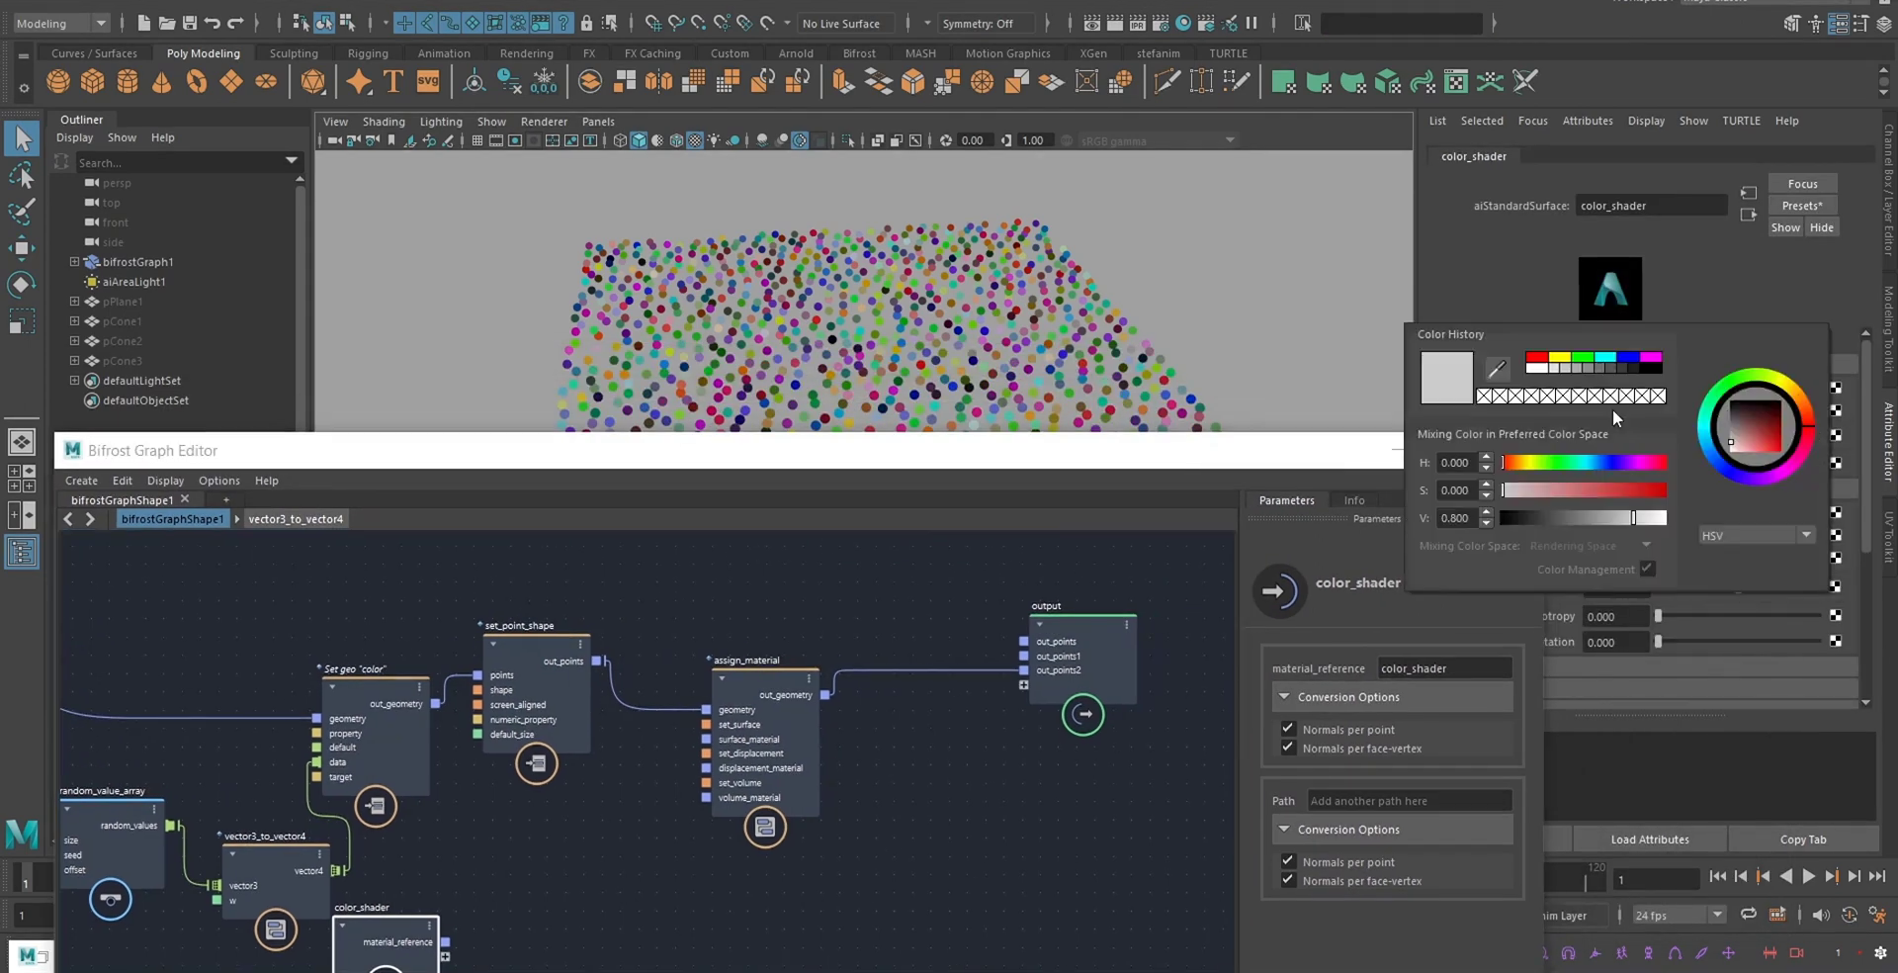
click(1588, 489)
drag(1270, 457, 1418, 241)
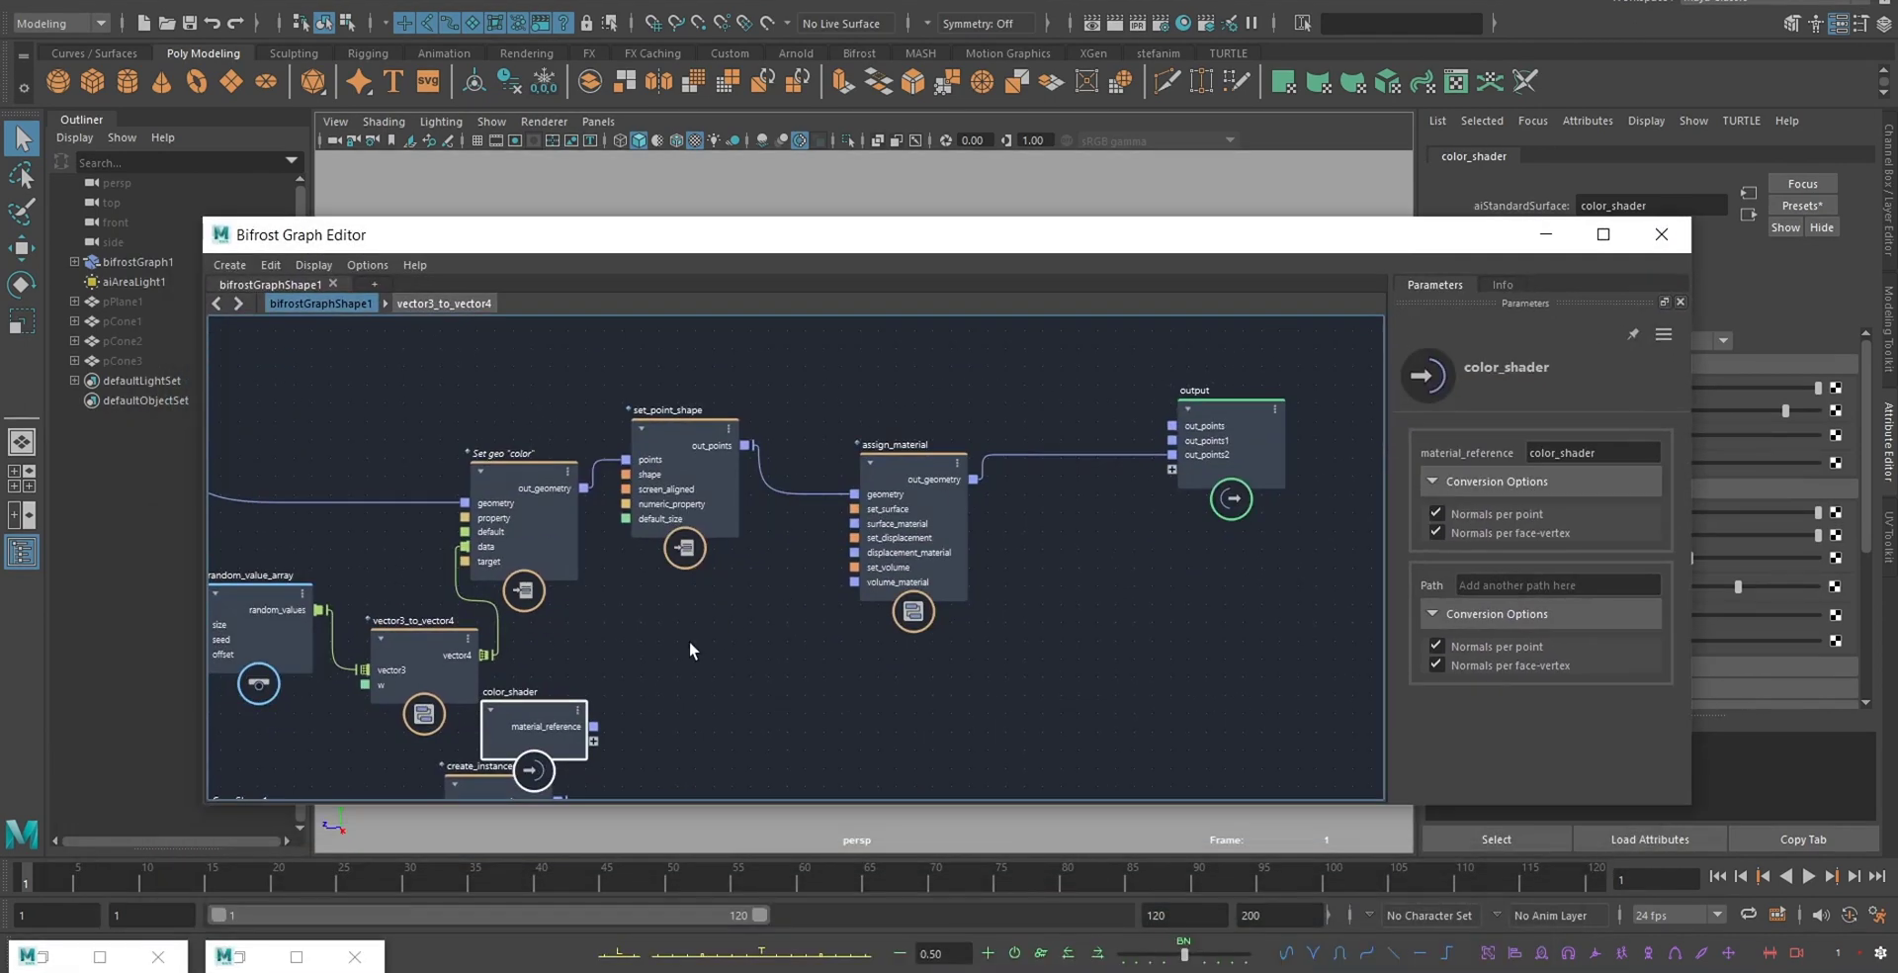
- Connect color_shader's material_reference to assign_material's surface_material and raise the shader's base color brightness to the maximum
drag(534, 710, 856, 523)
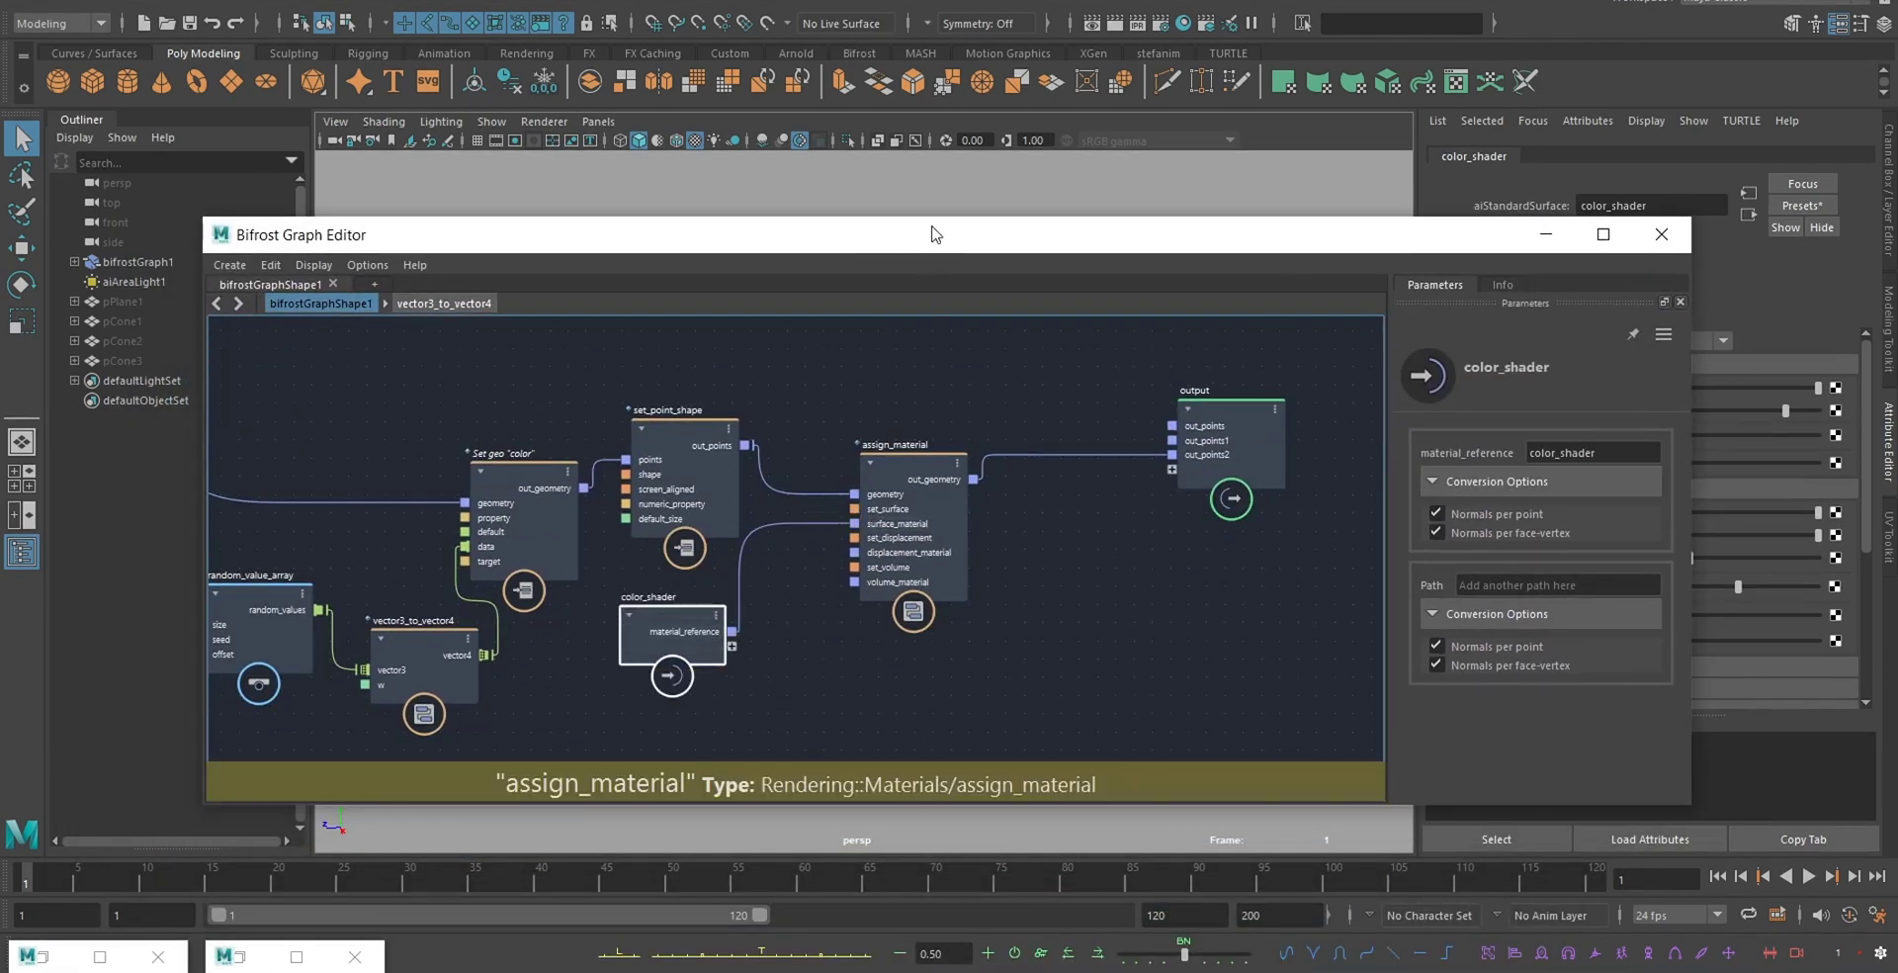
drag(935, 234, 908, 519)
drag(1697, 410, 1817, 416)
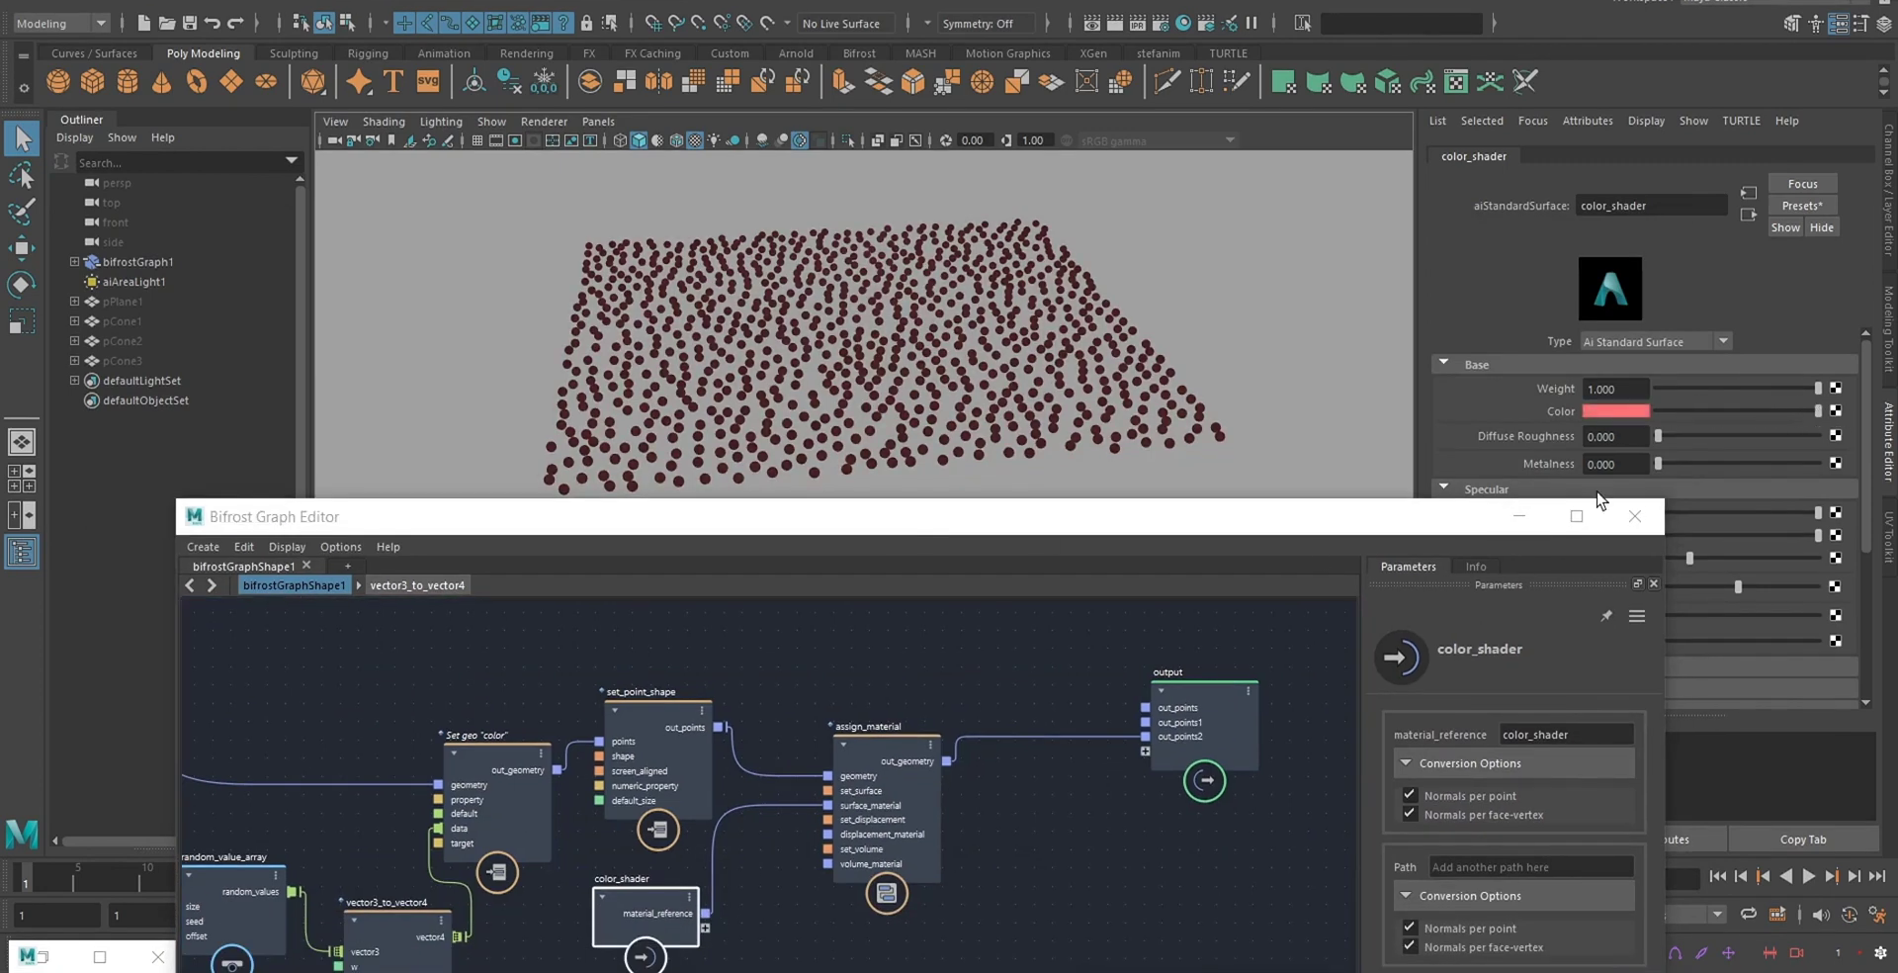
- Restore Arnold RenderView, render the points with the red shader and move the render window aside
click(42, 956)
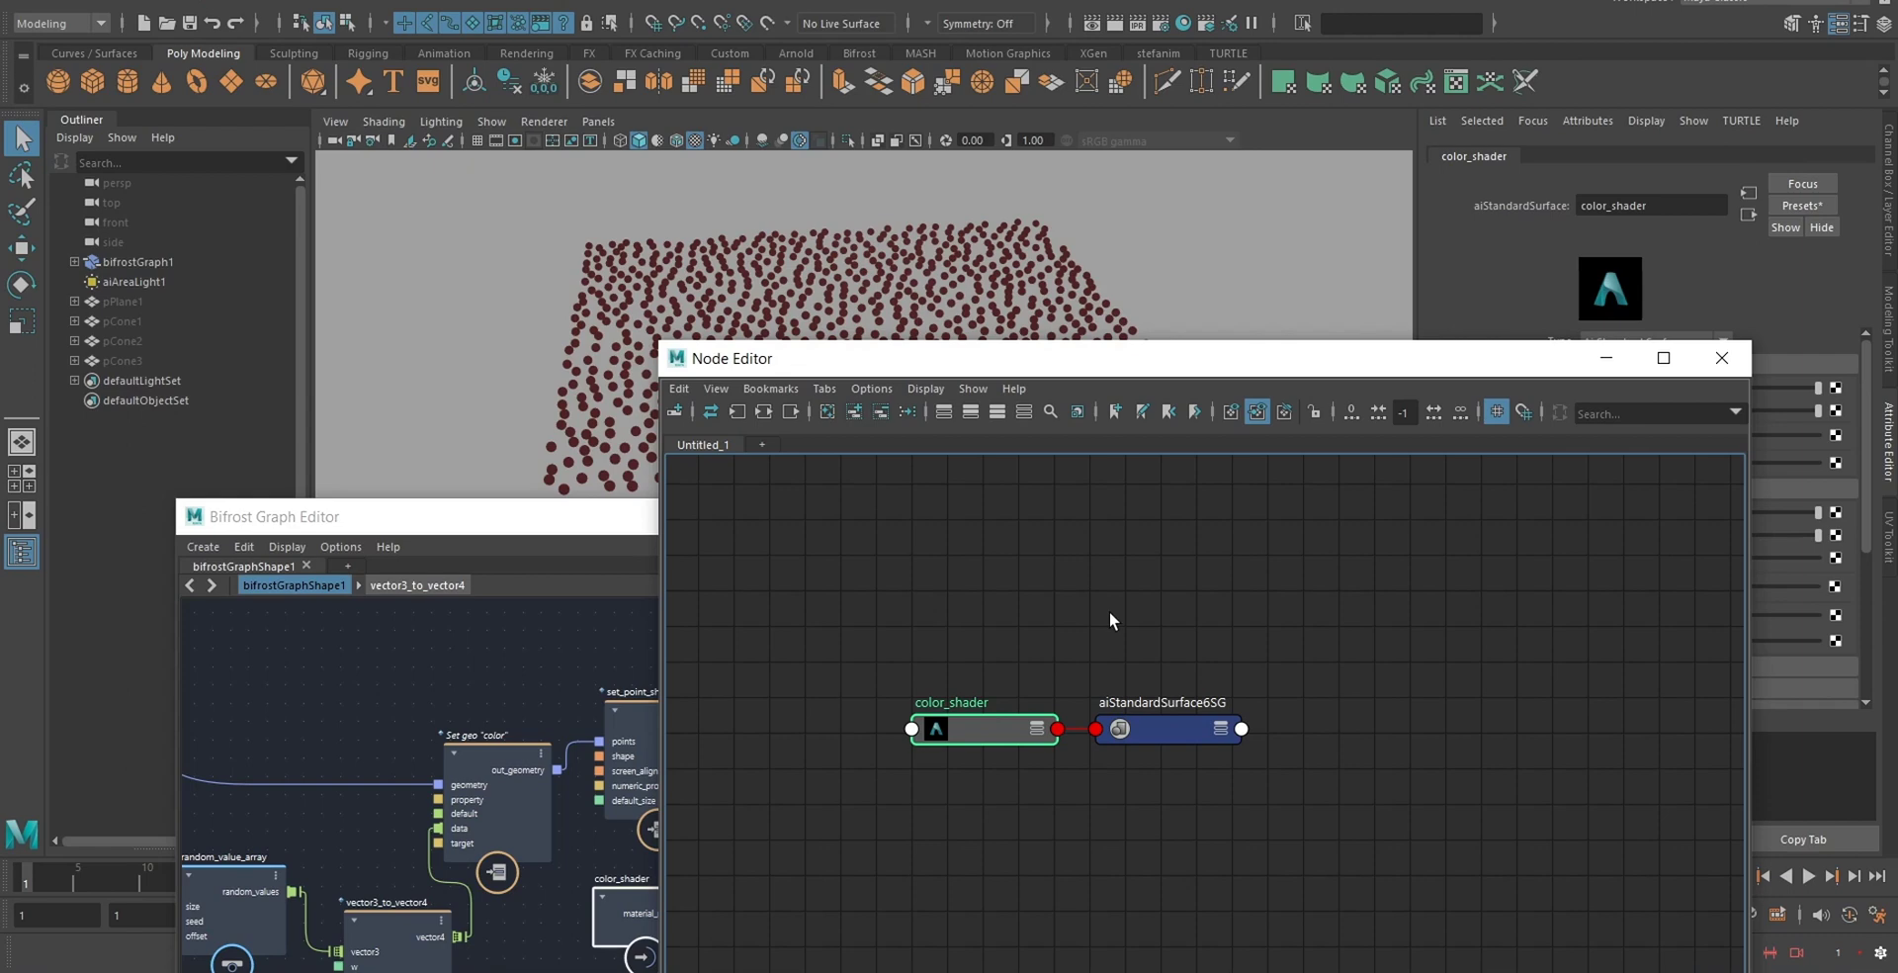
click(1606, 360)
drag(686, 525, 1195, 543)
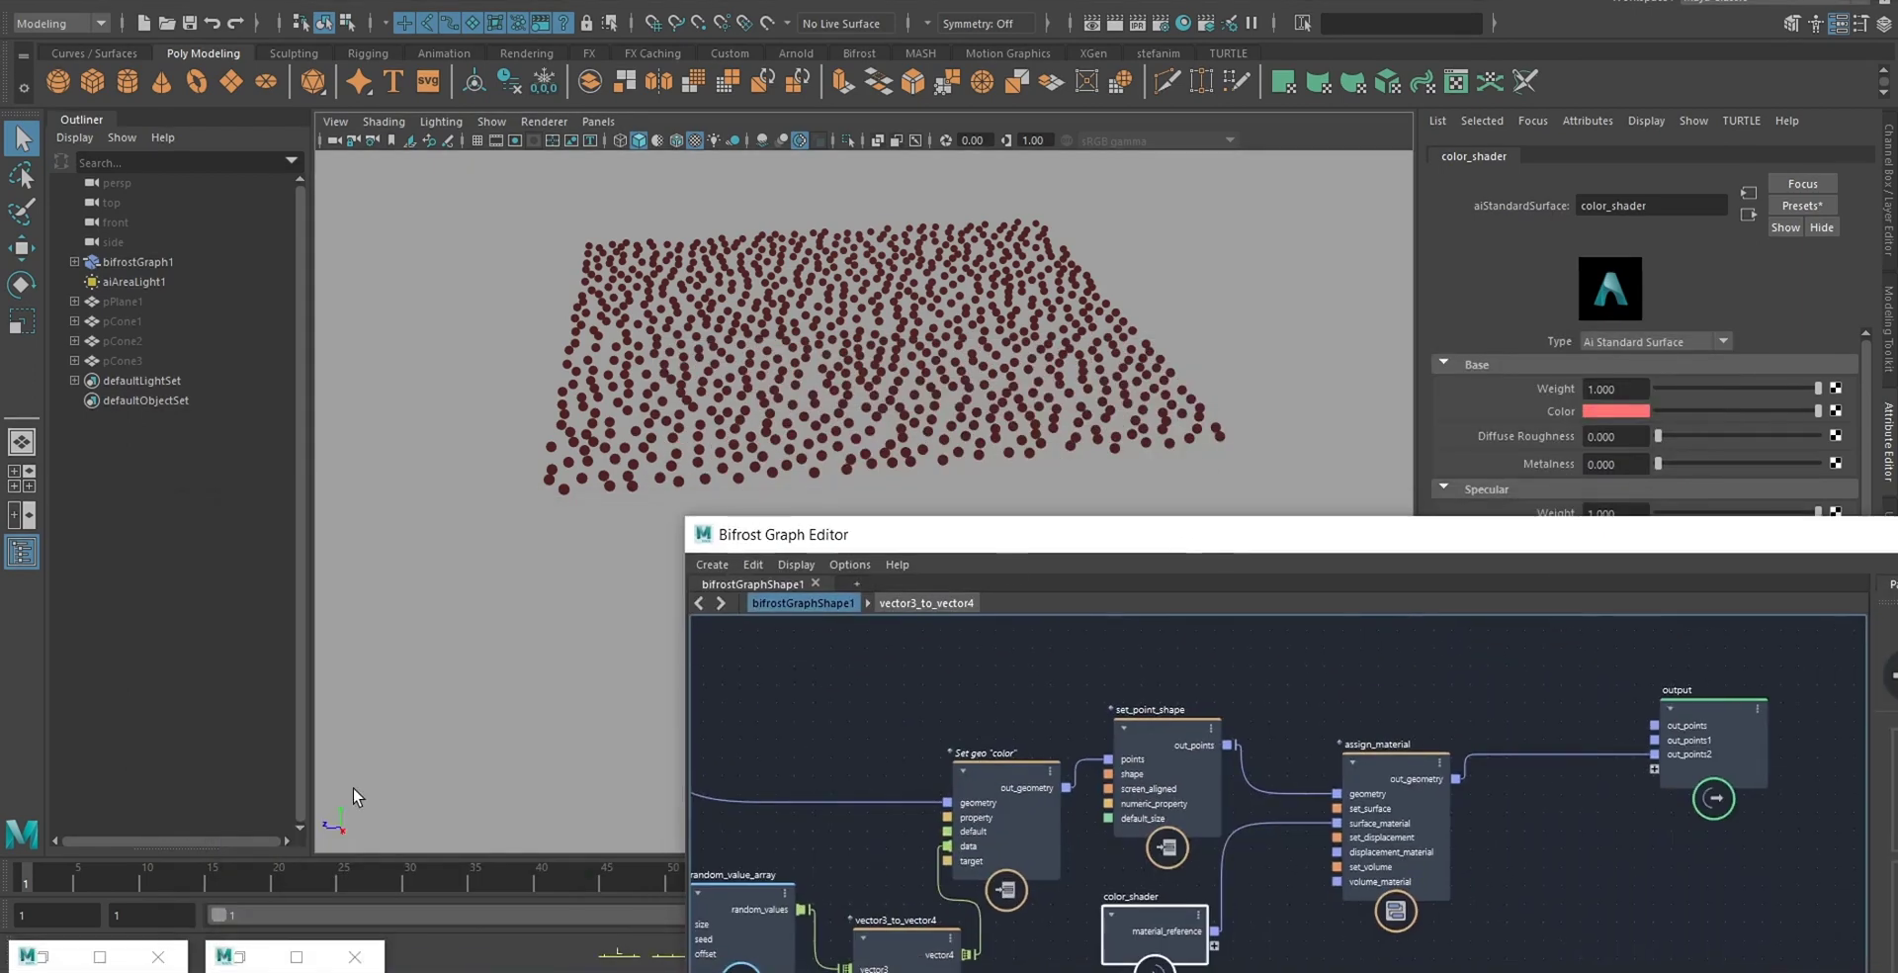
click(211, 952)
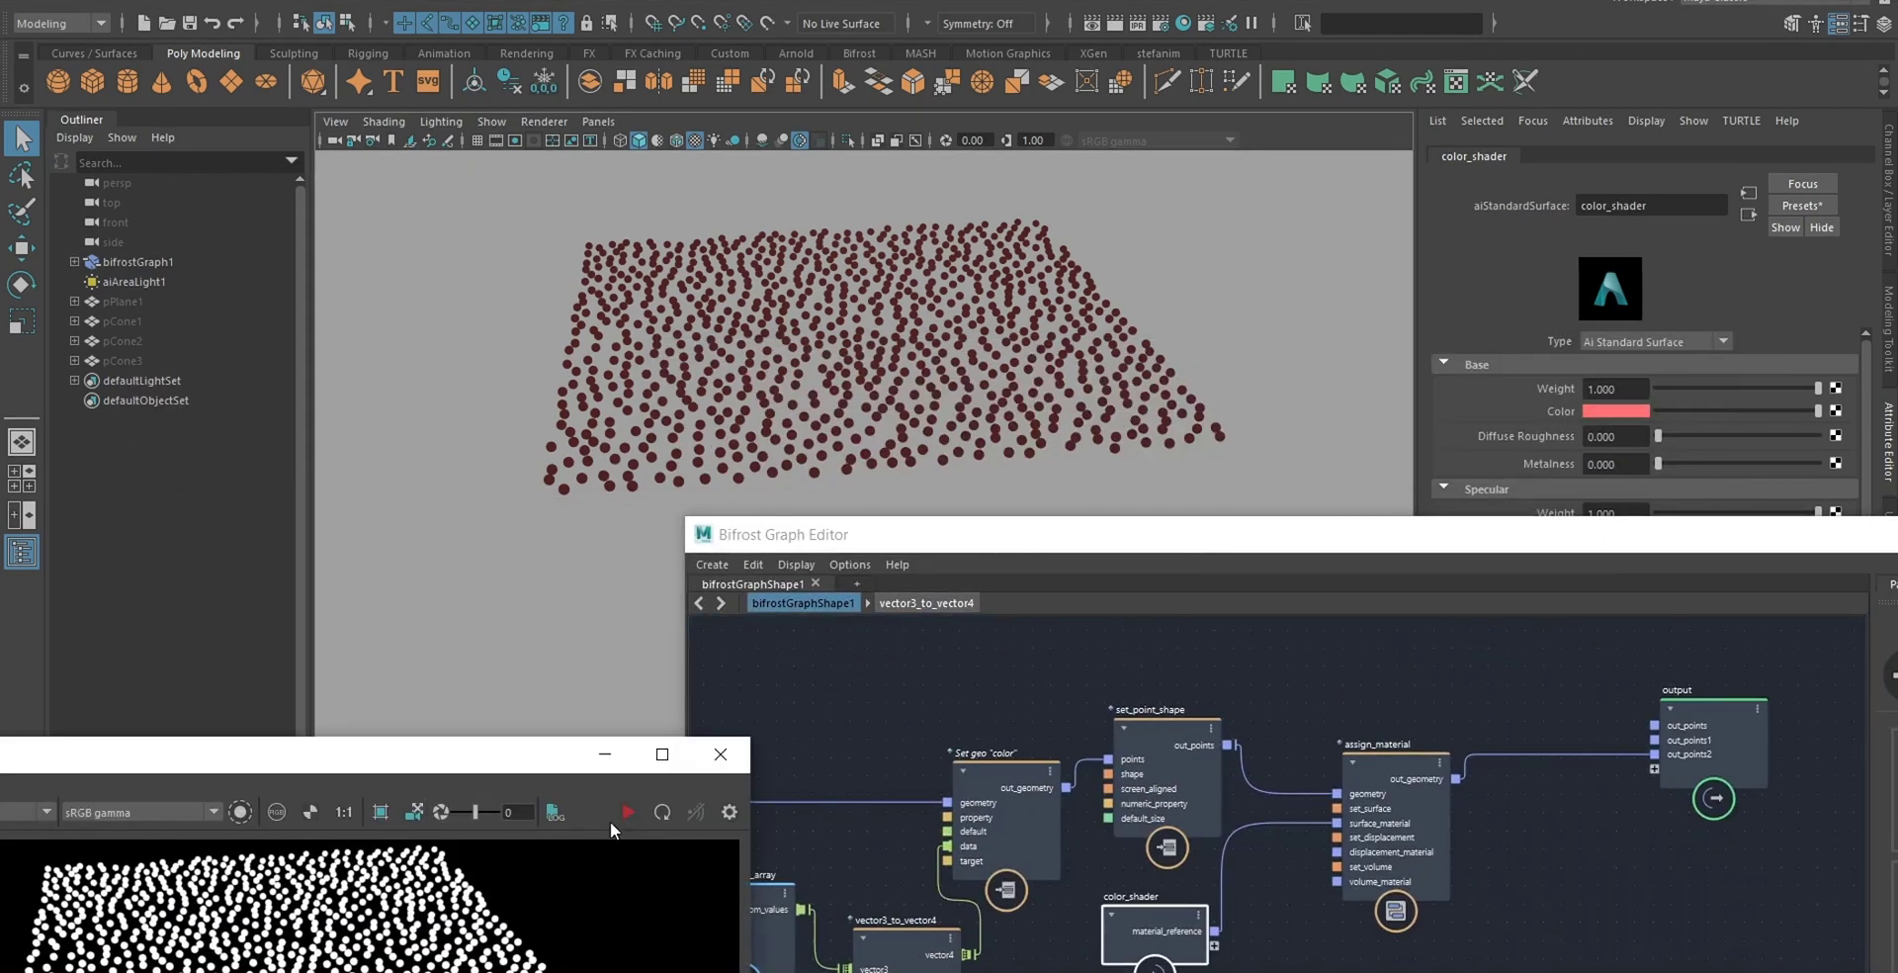
drag(549, 770, 648, 454)
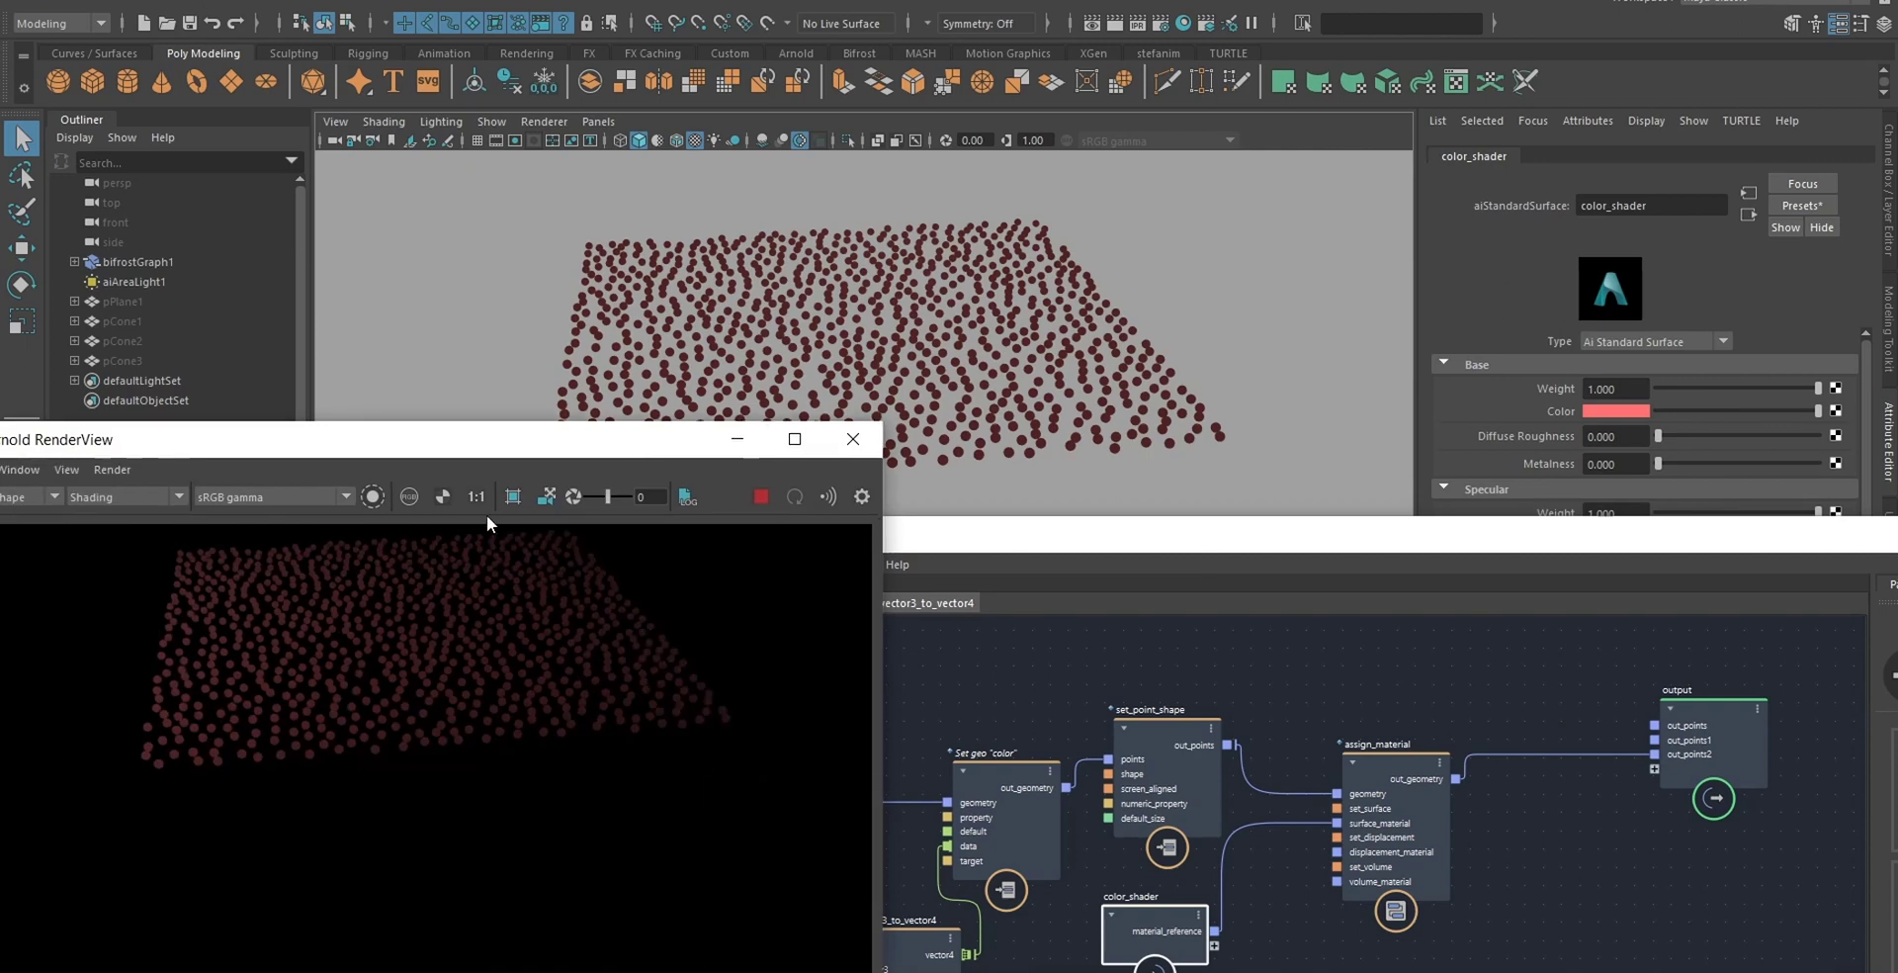
drag(545, 451, 262, 649)
- Map color_shader's base color with an Arnold aiUserDataColor utility node
alt+middle_drag(1500, 708, 1450, 708)
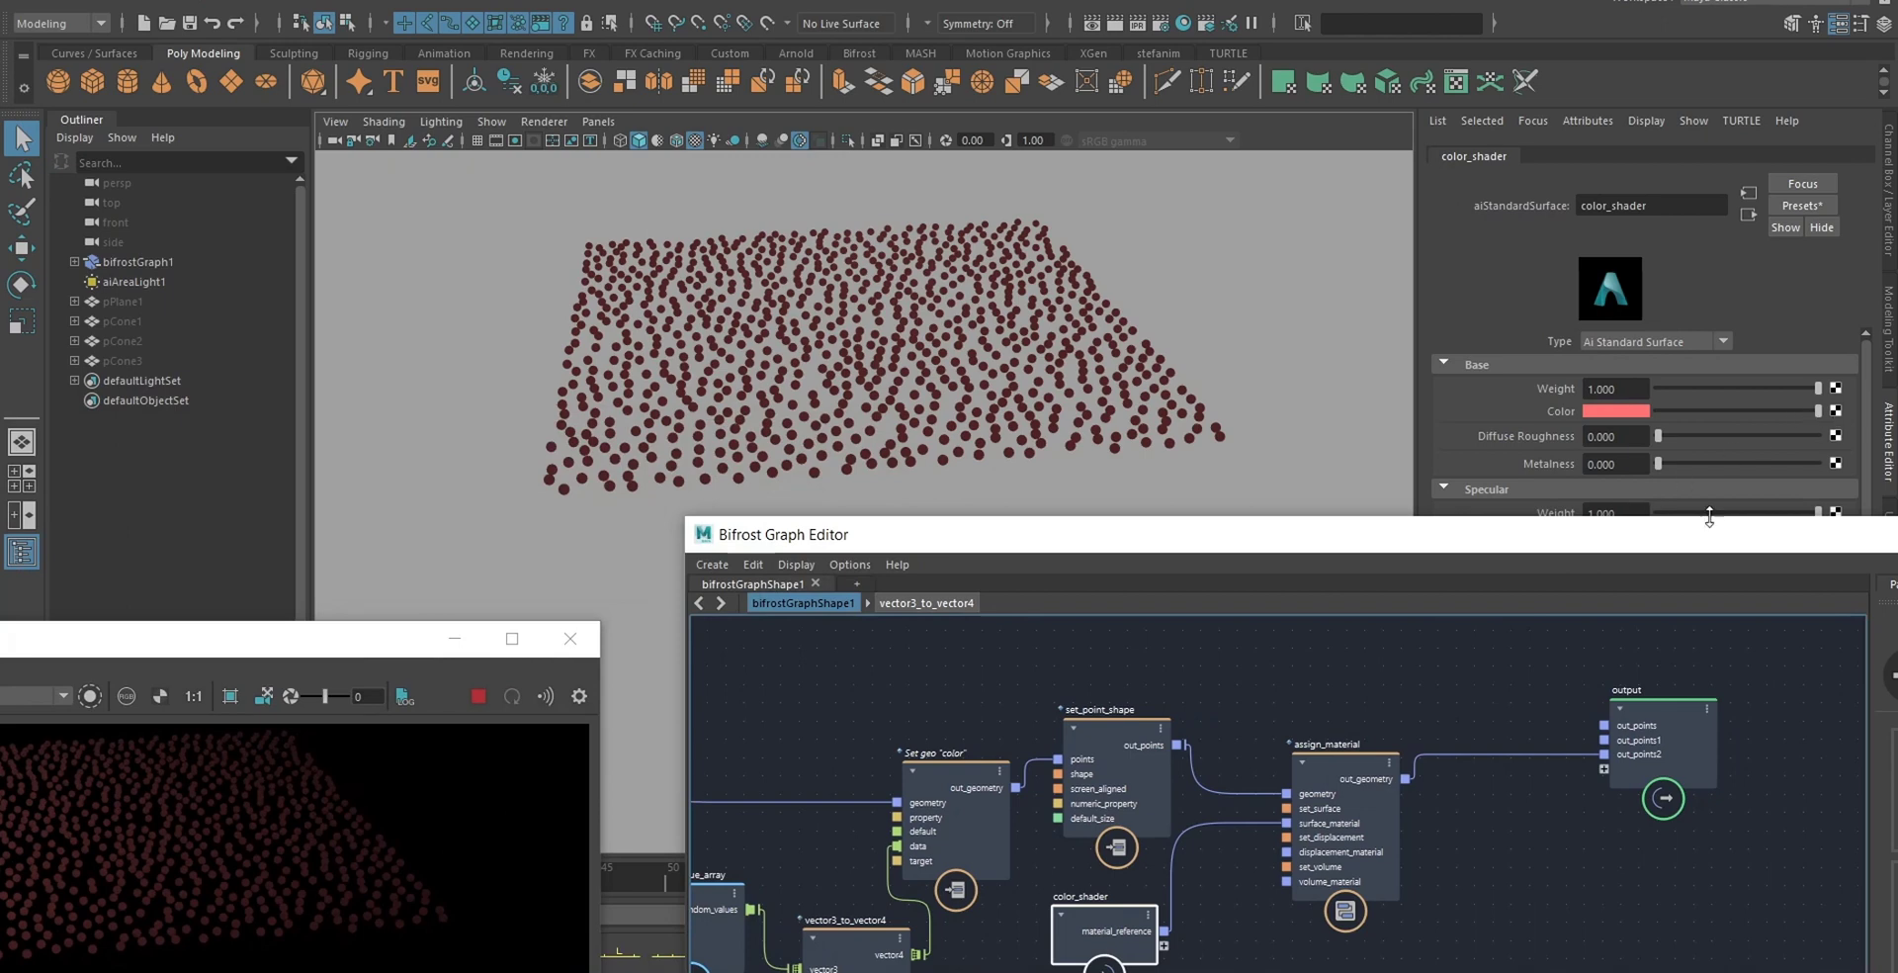
click(1835, 412)
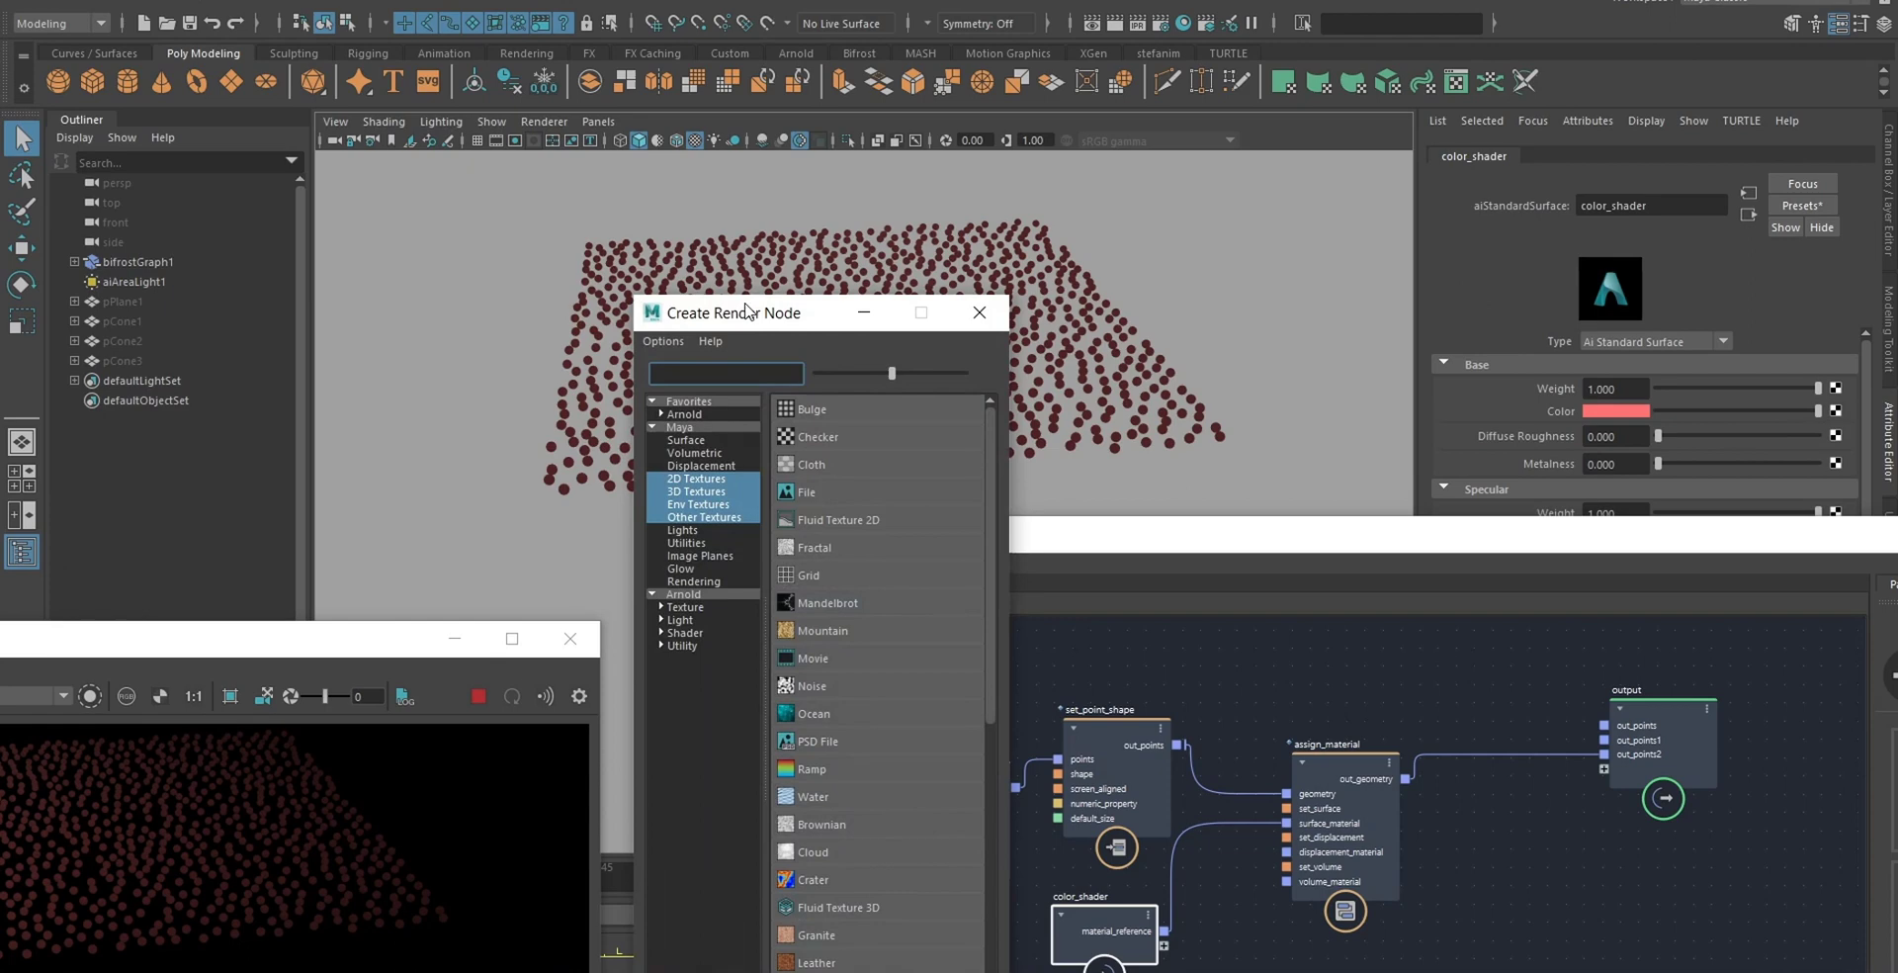
drag(746, 312, 580, 152)
click(516, 435)
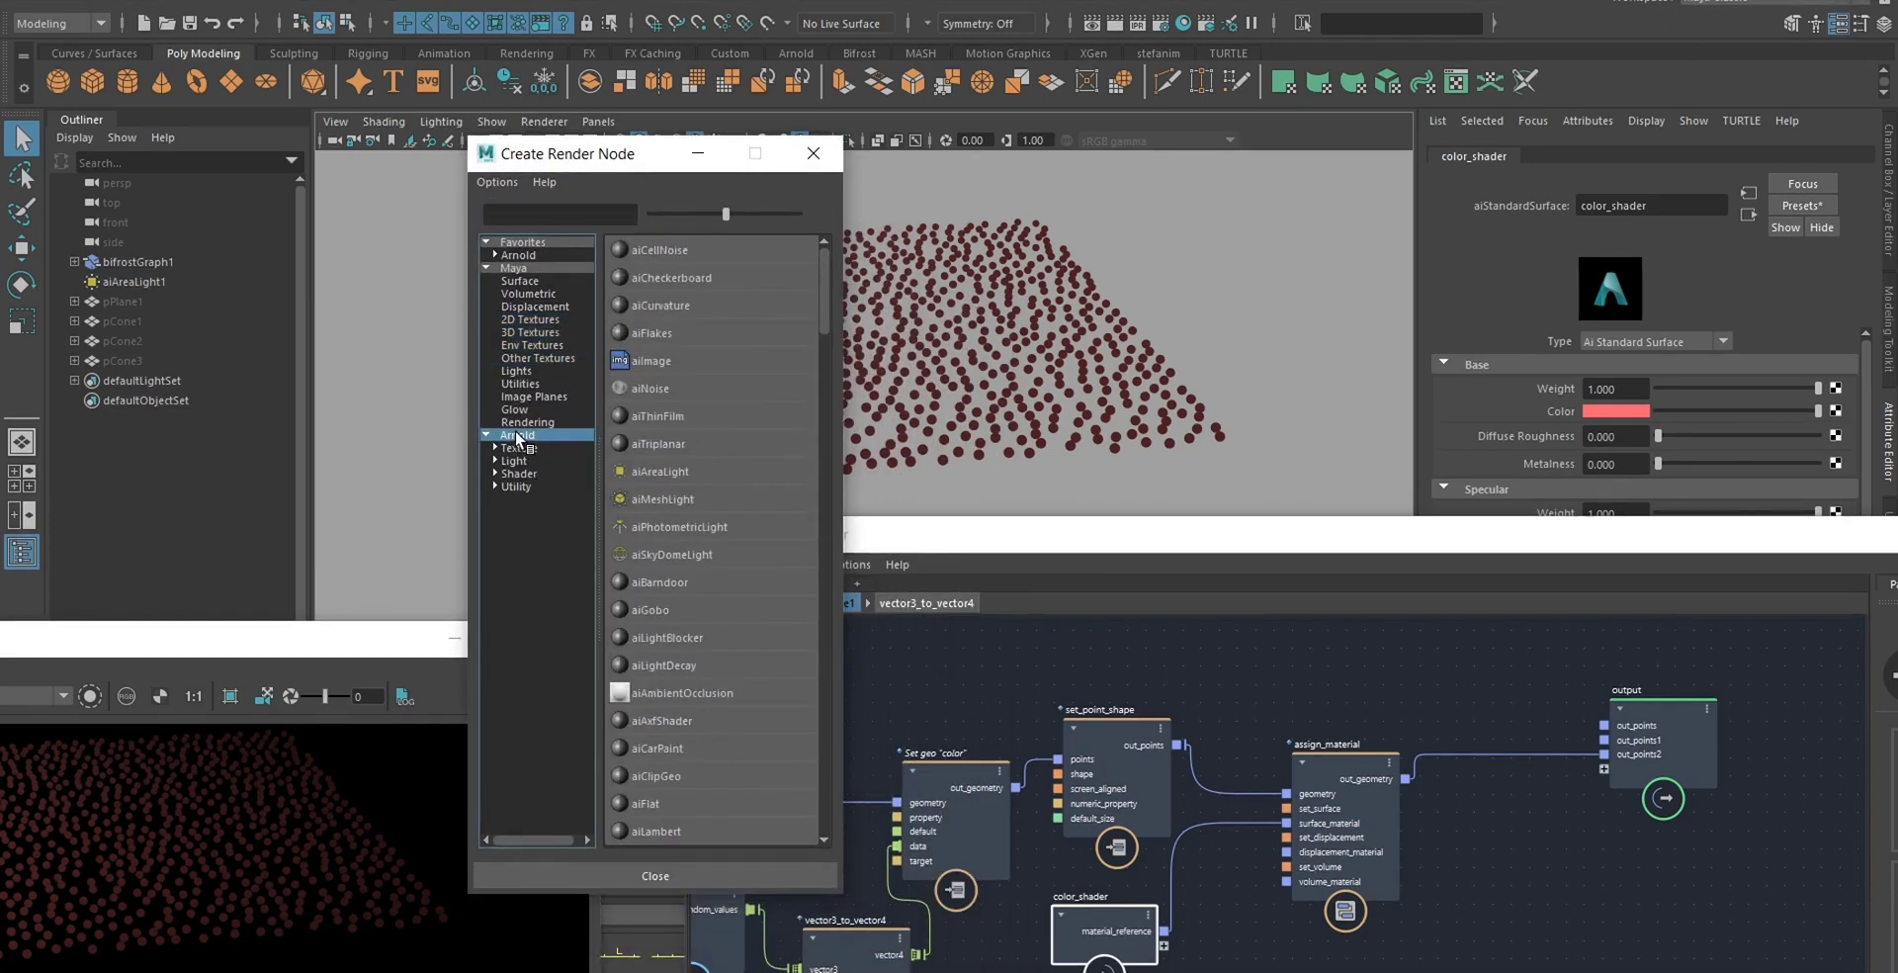
click(516, 486)
scroll(725, 487, down, 10)
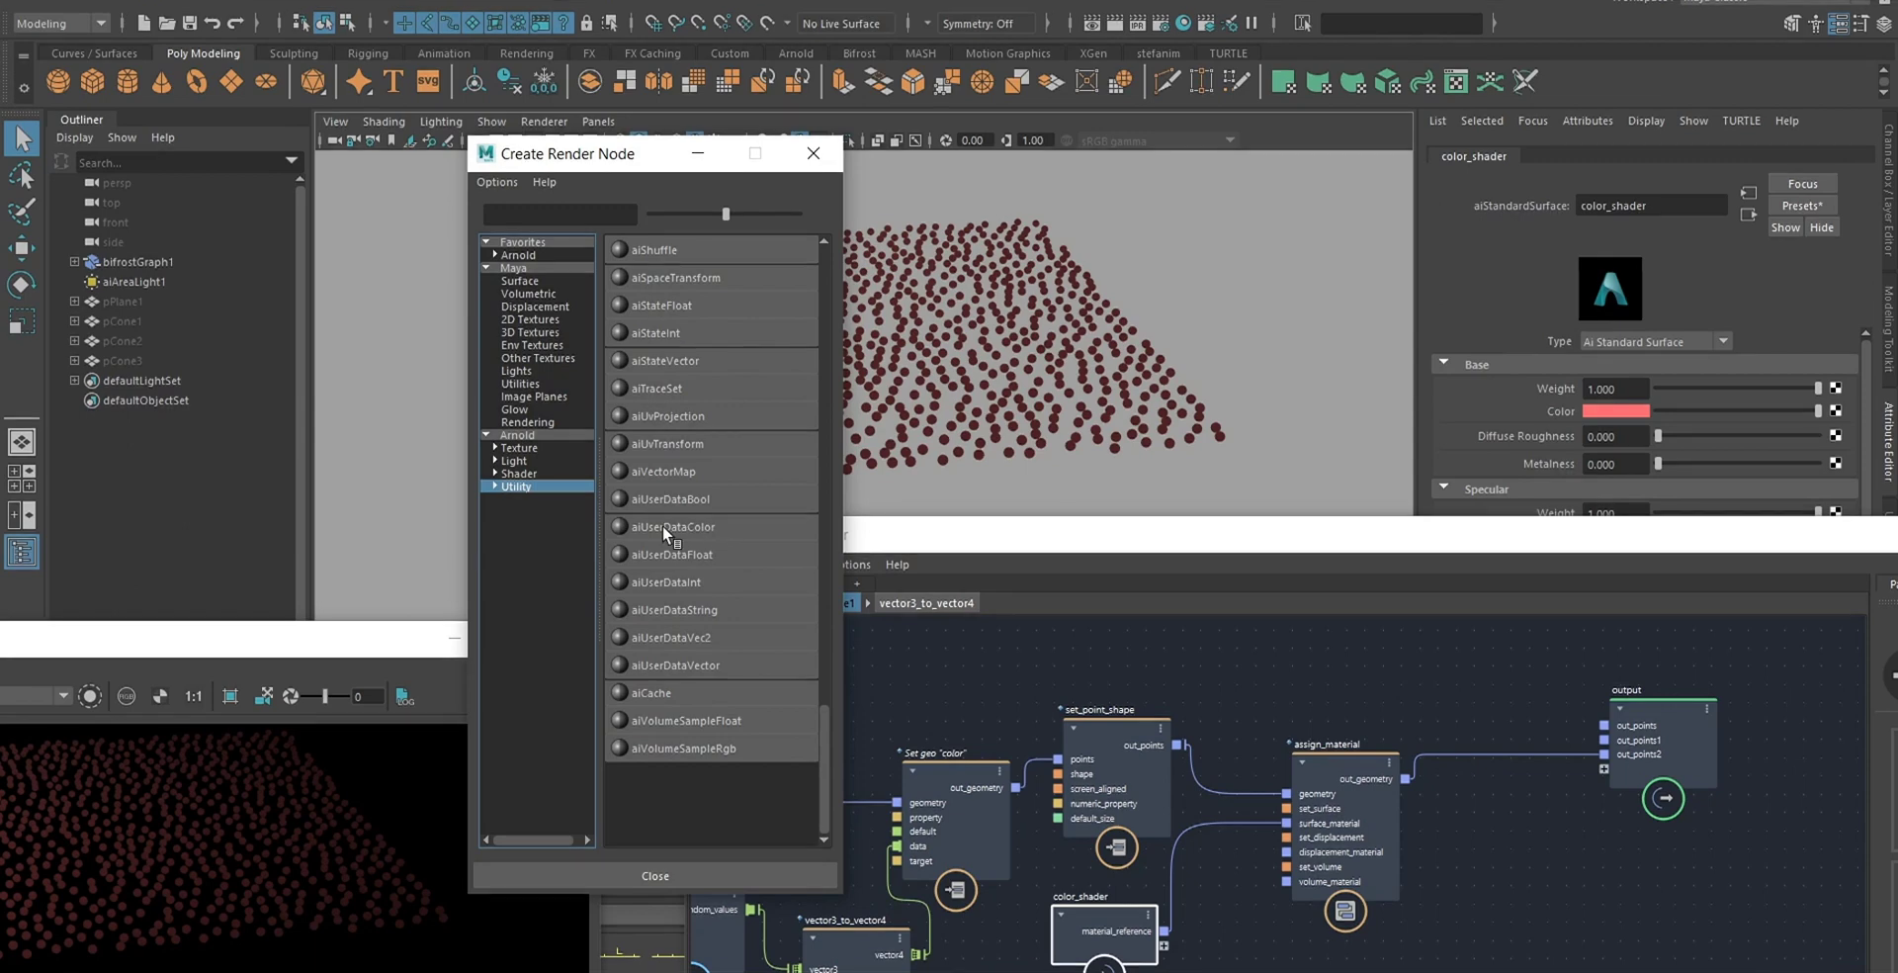
click(690, 525)
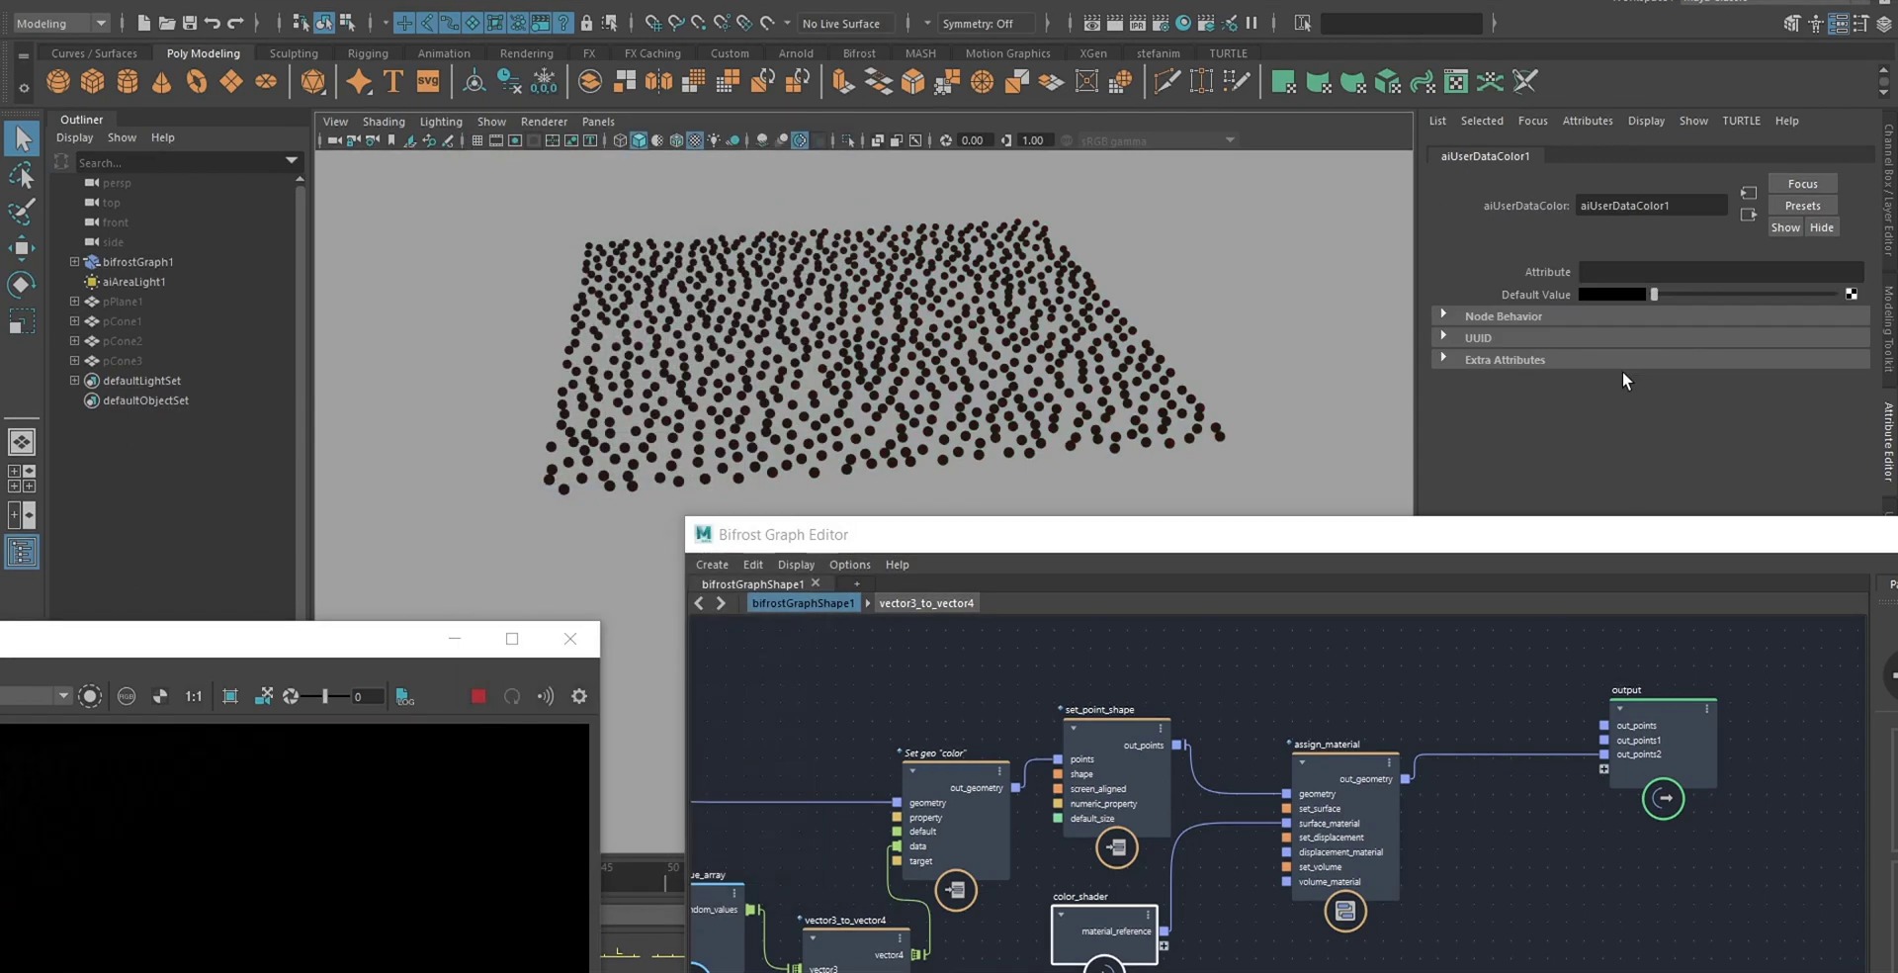
- Set the aiUserDataColor node's attribute to "color", matching the Bifrost geo property name
click(1660, 272)
scroll(1024, 739, up, 5)
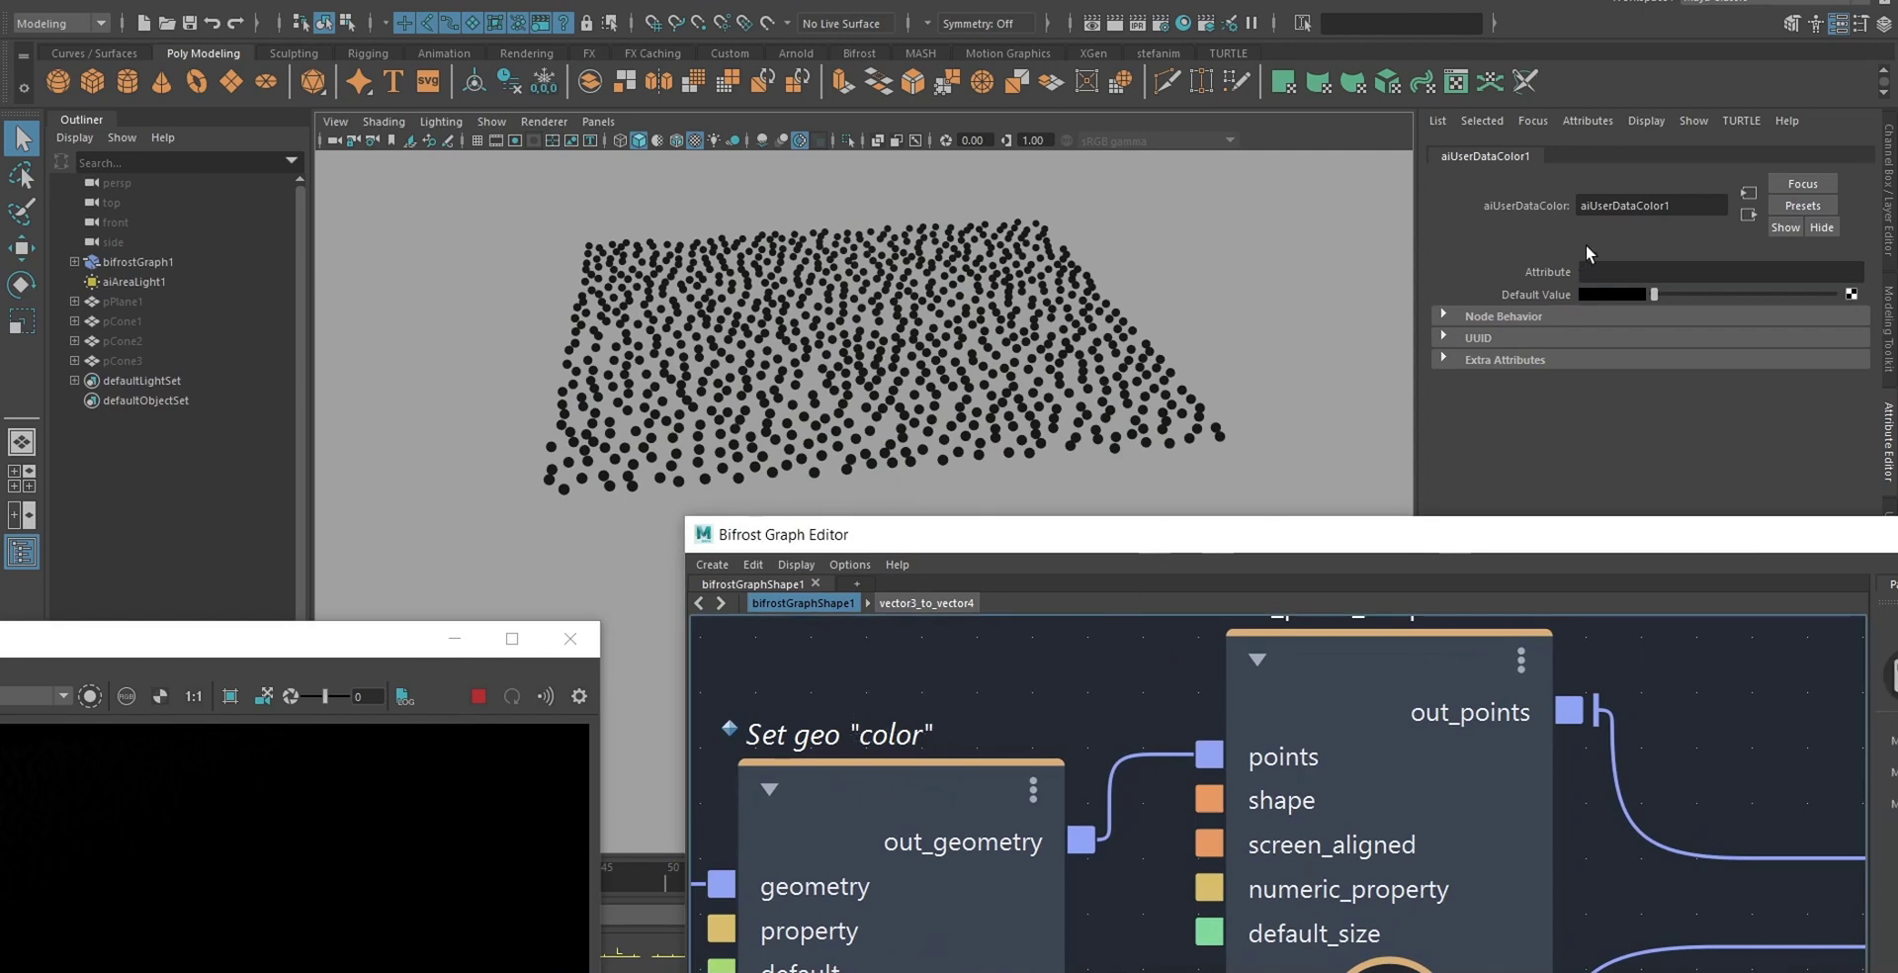
click(1621, 270)
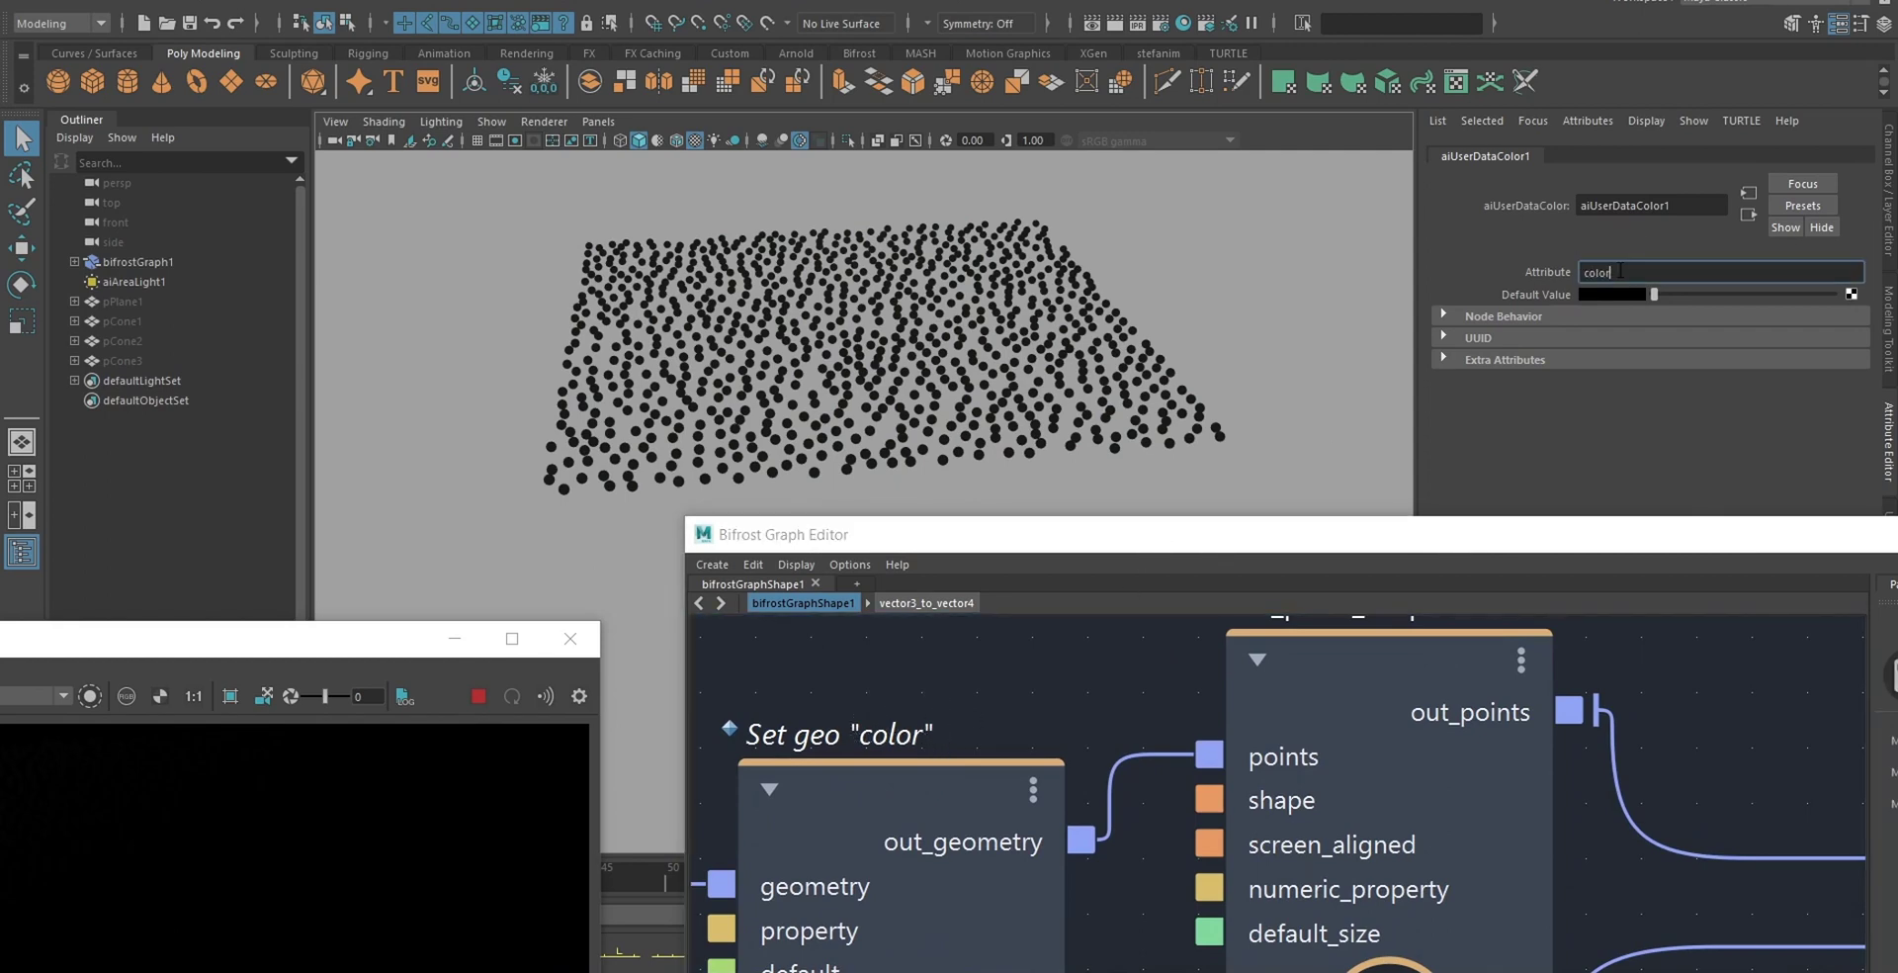
text(color)
key(Return)
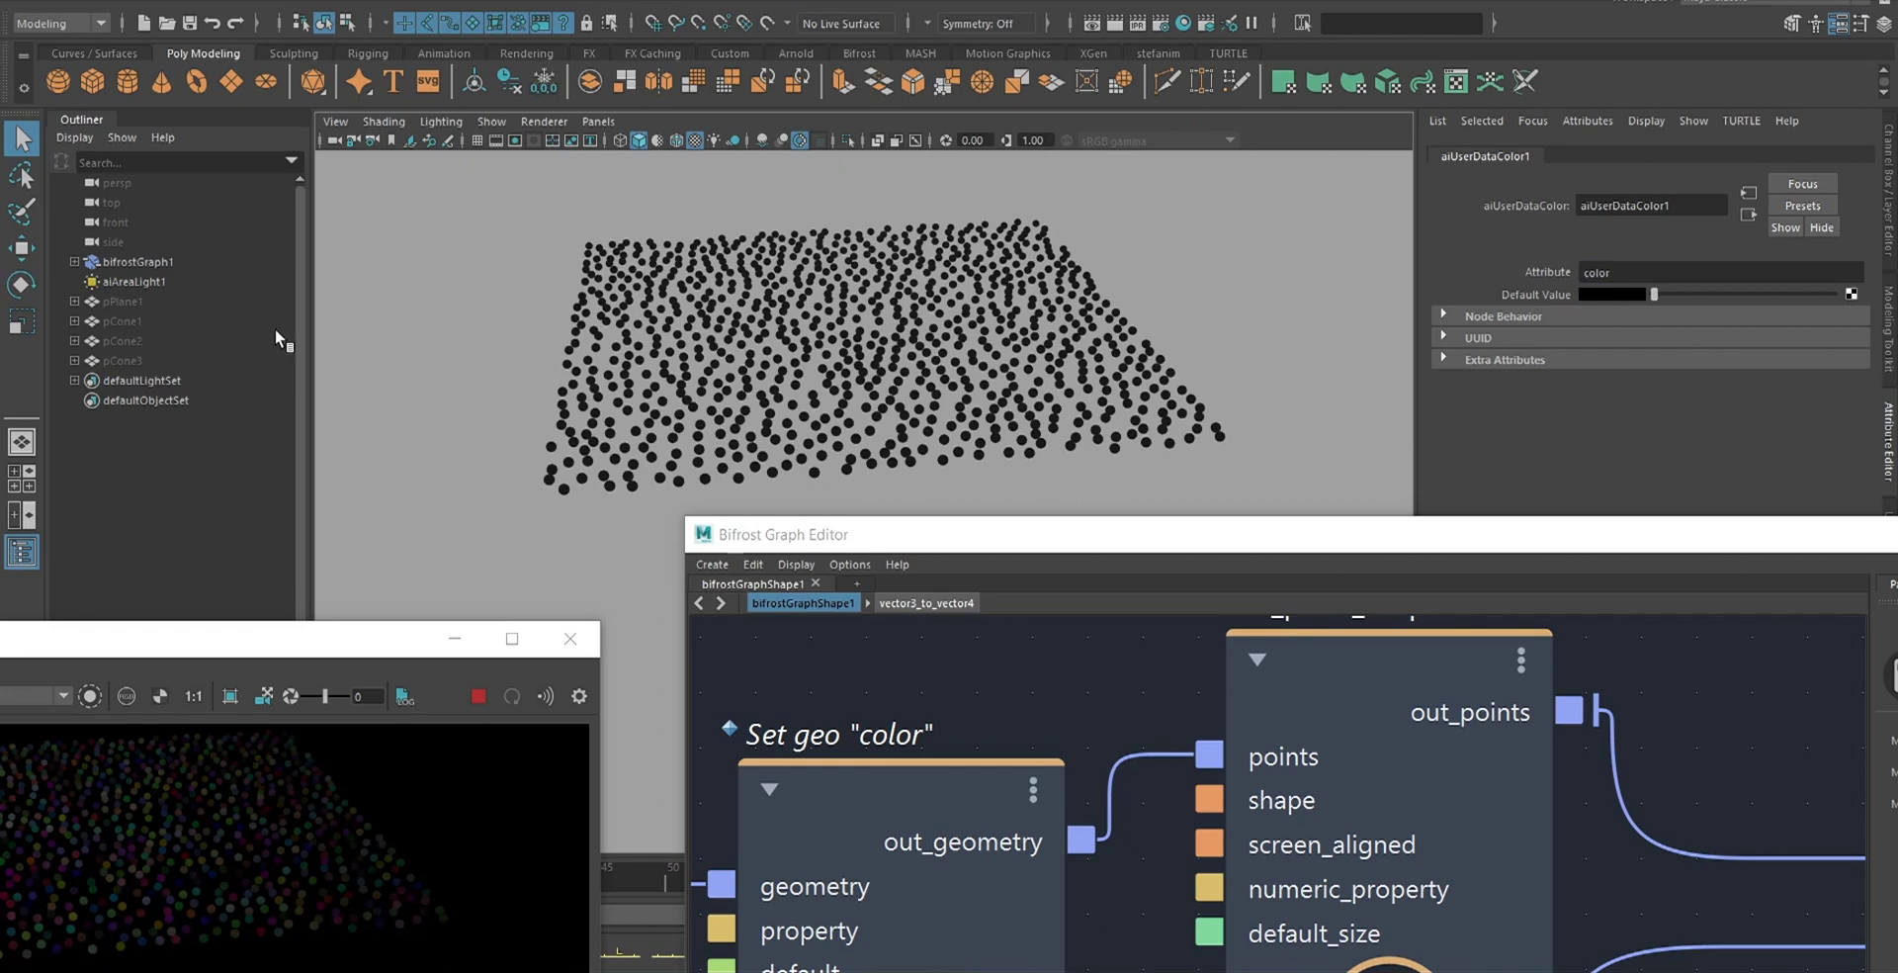
- Set aiAreaLight1's exposure to 13 and check the colored points in the render from a slightly changed angle
click(134, 281)
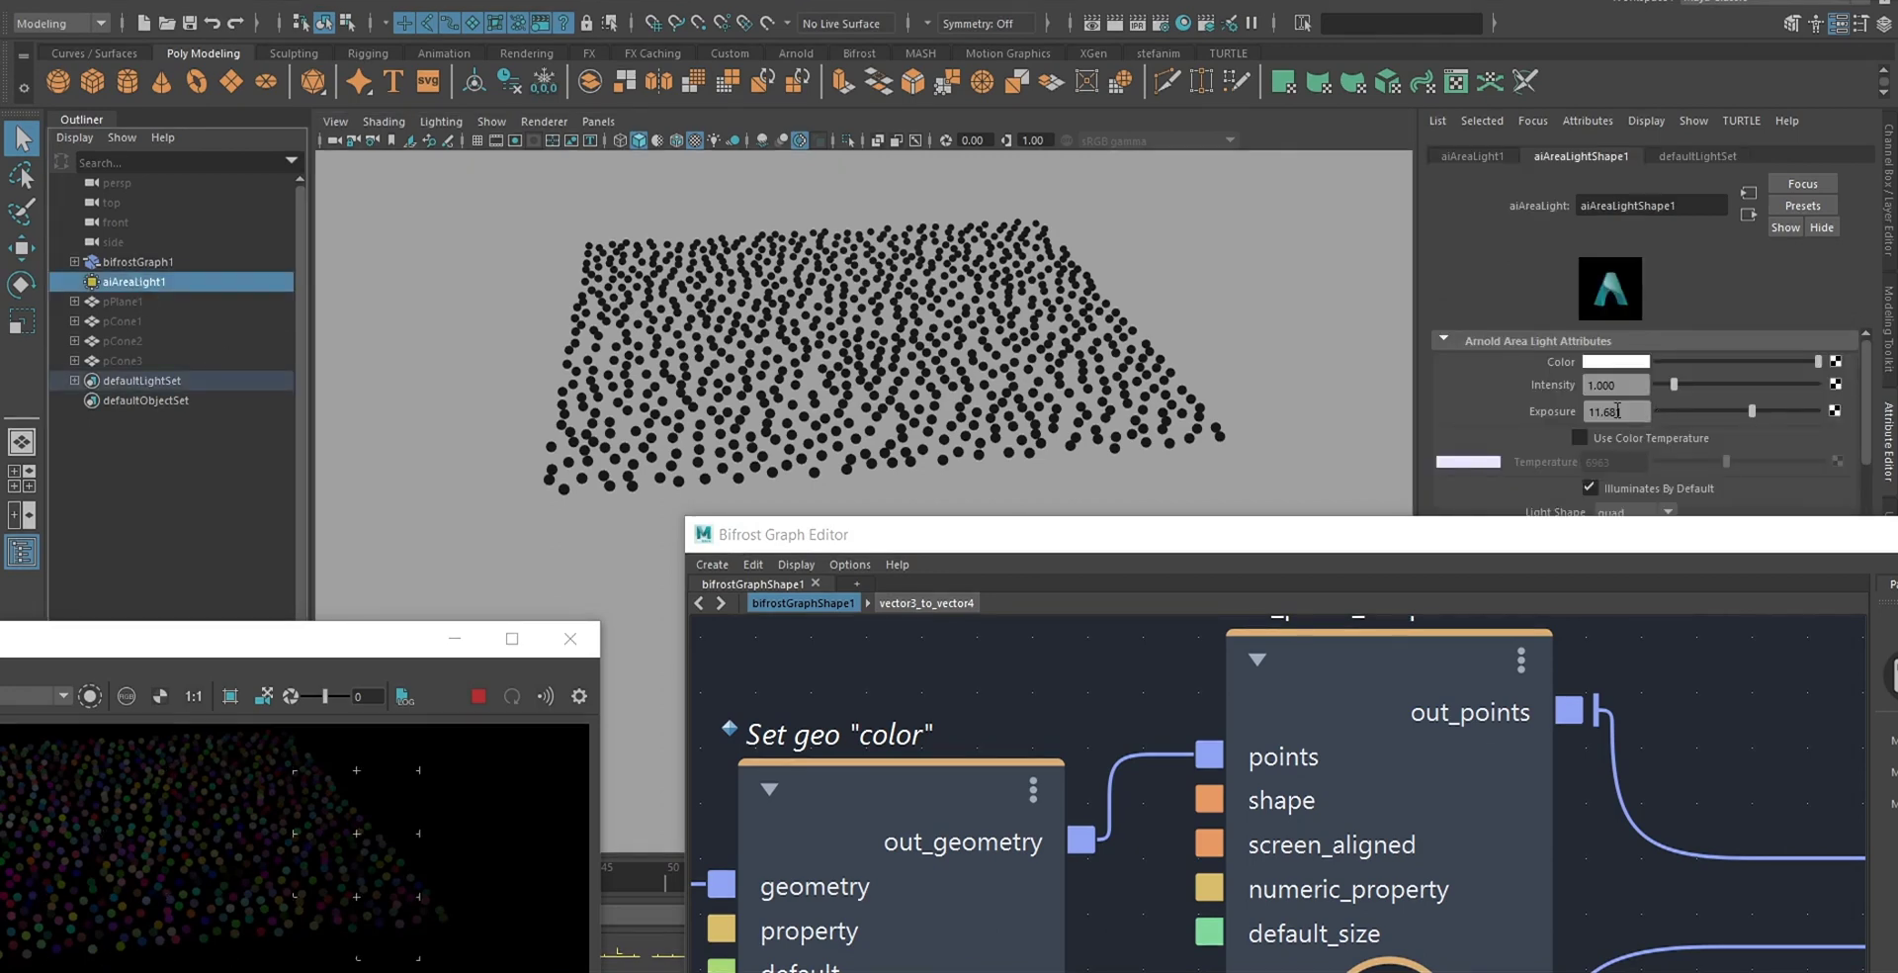
text(13)
key(Return)
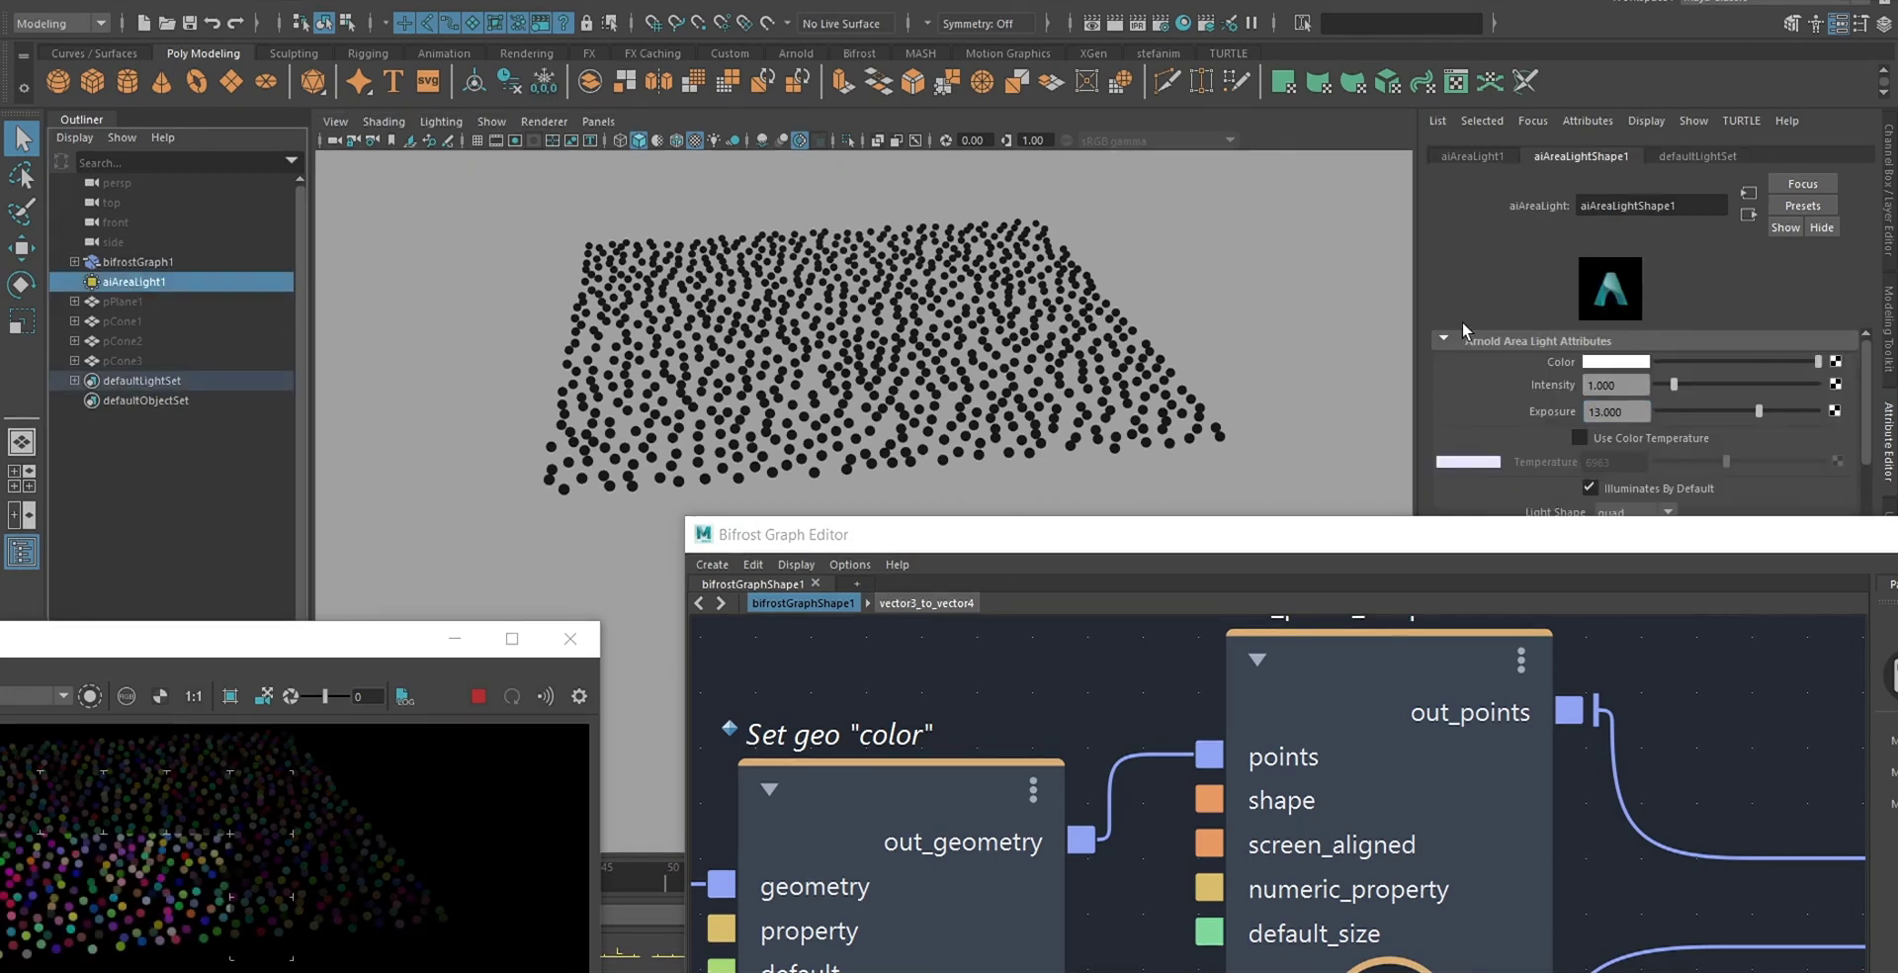
drag(311, 643, 321, 475)
mouse_move(919, 297)
alt+mouse_down()
mouse_move(962, 286)
mouse_move(941, 308)
alt+mouse_up()
mouse_move(941, 309)
alt+middle_down()
mouse_move(935, 348)
mouse_move(933, 329)
alt+middle_up()
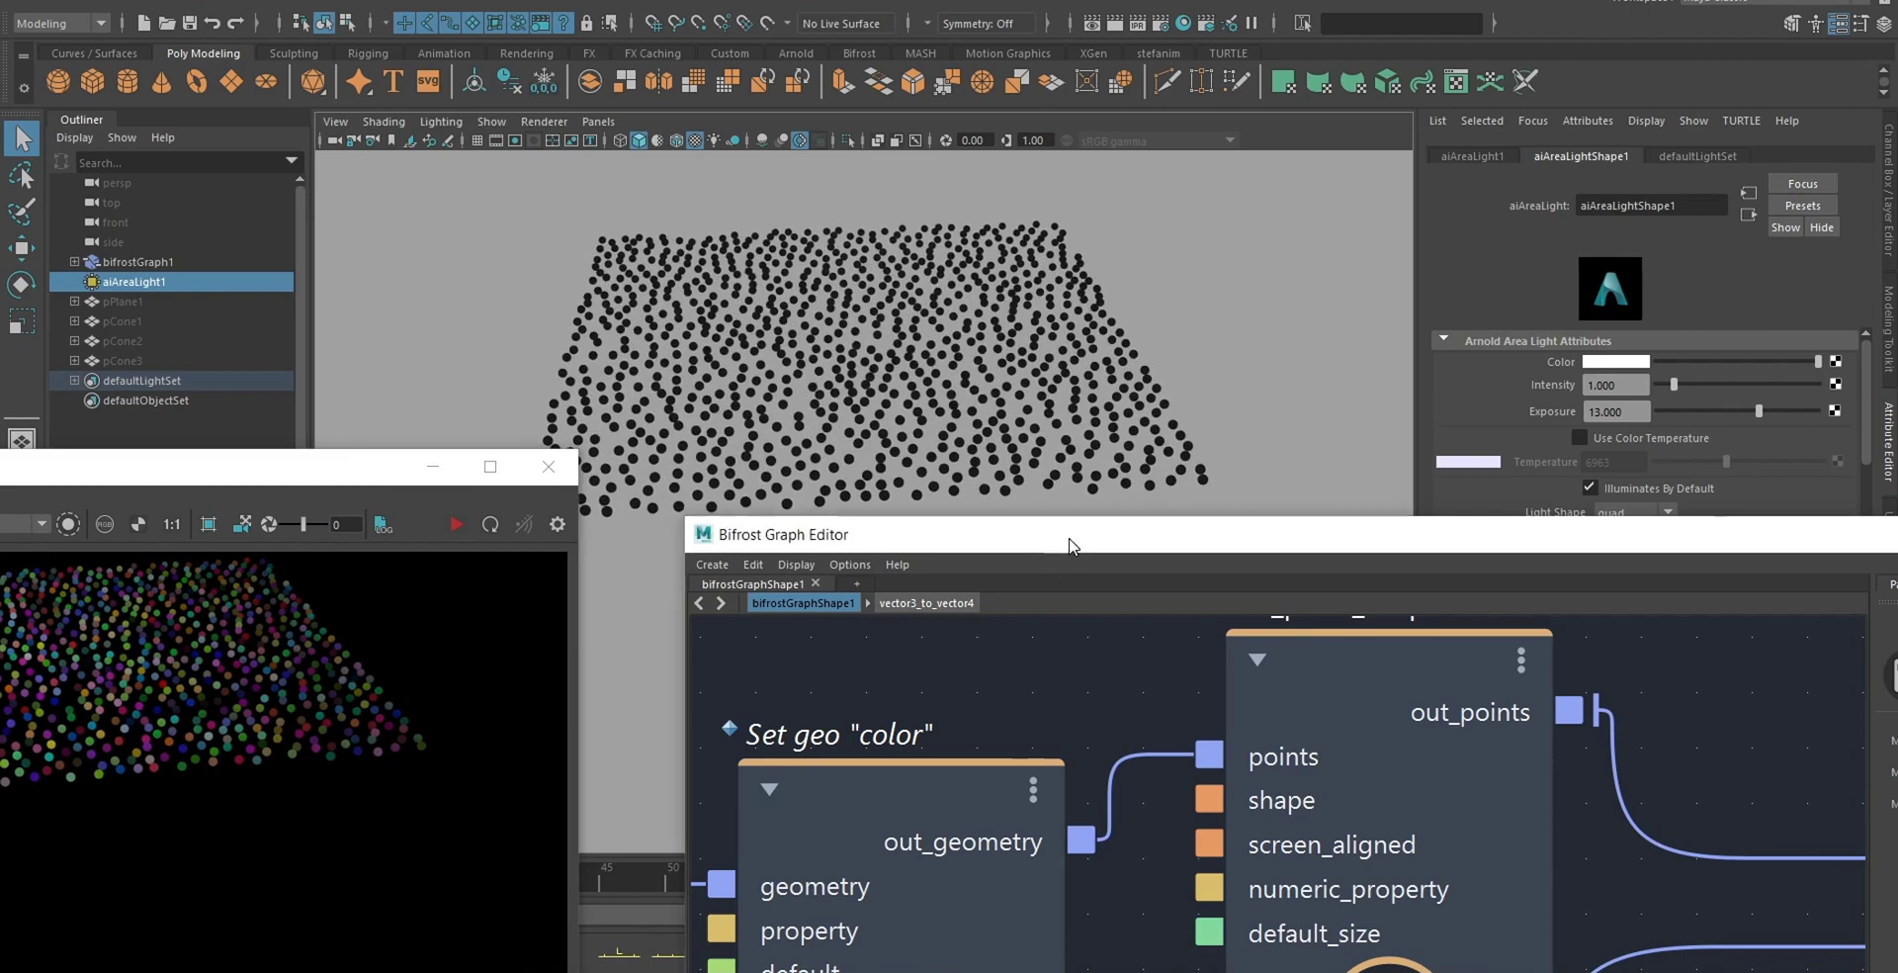
- Add a terminal node to the Bifrost graph between assign_material and output
drag(1070, 545, 564, 381)
scroll(752, 692, down, 5)
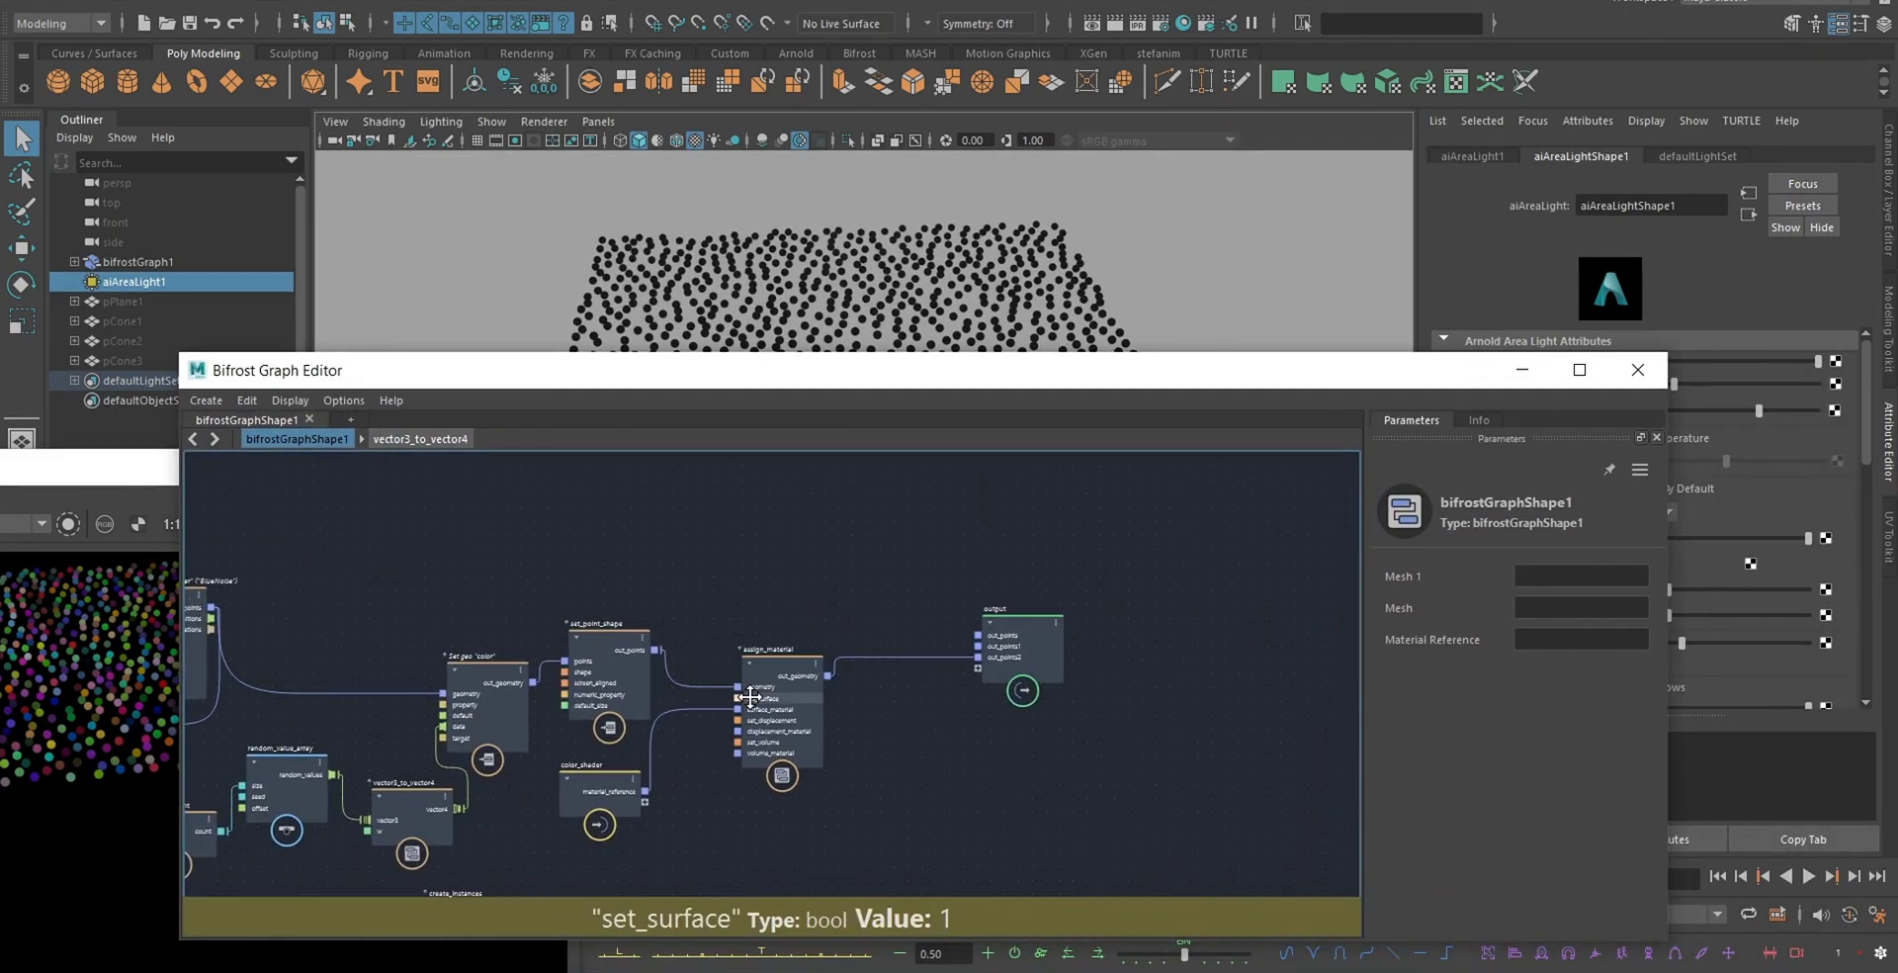
key(Tab)
text(termi)
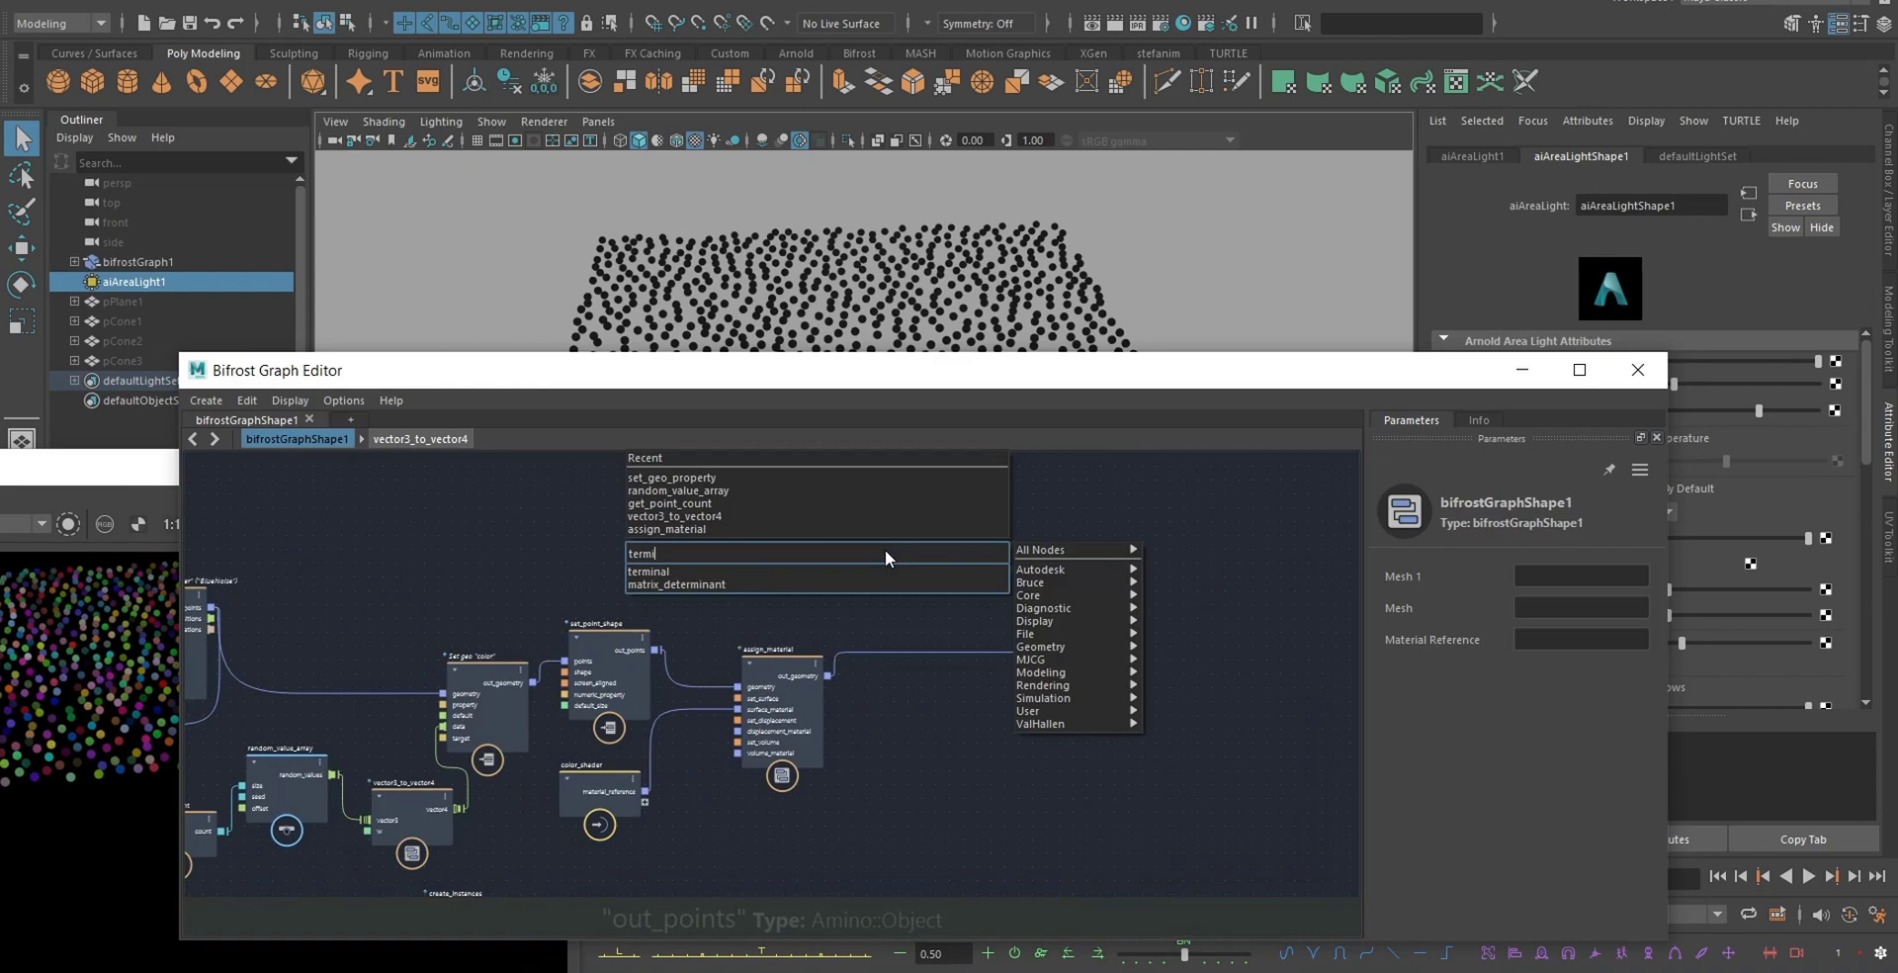
text(nal)
key(Down)
key(Return)
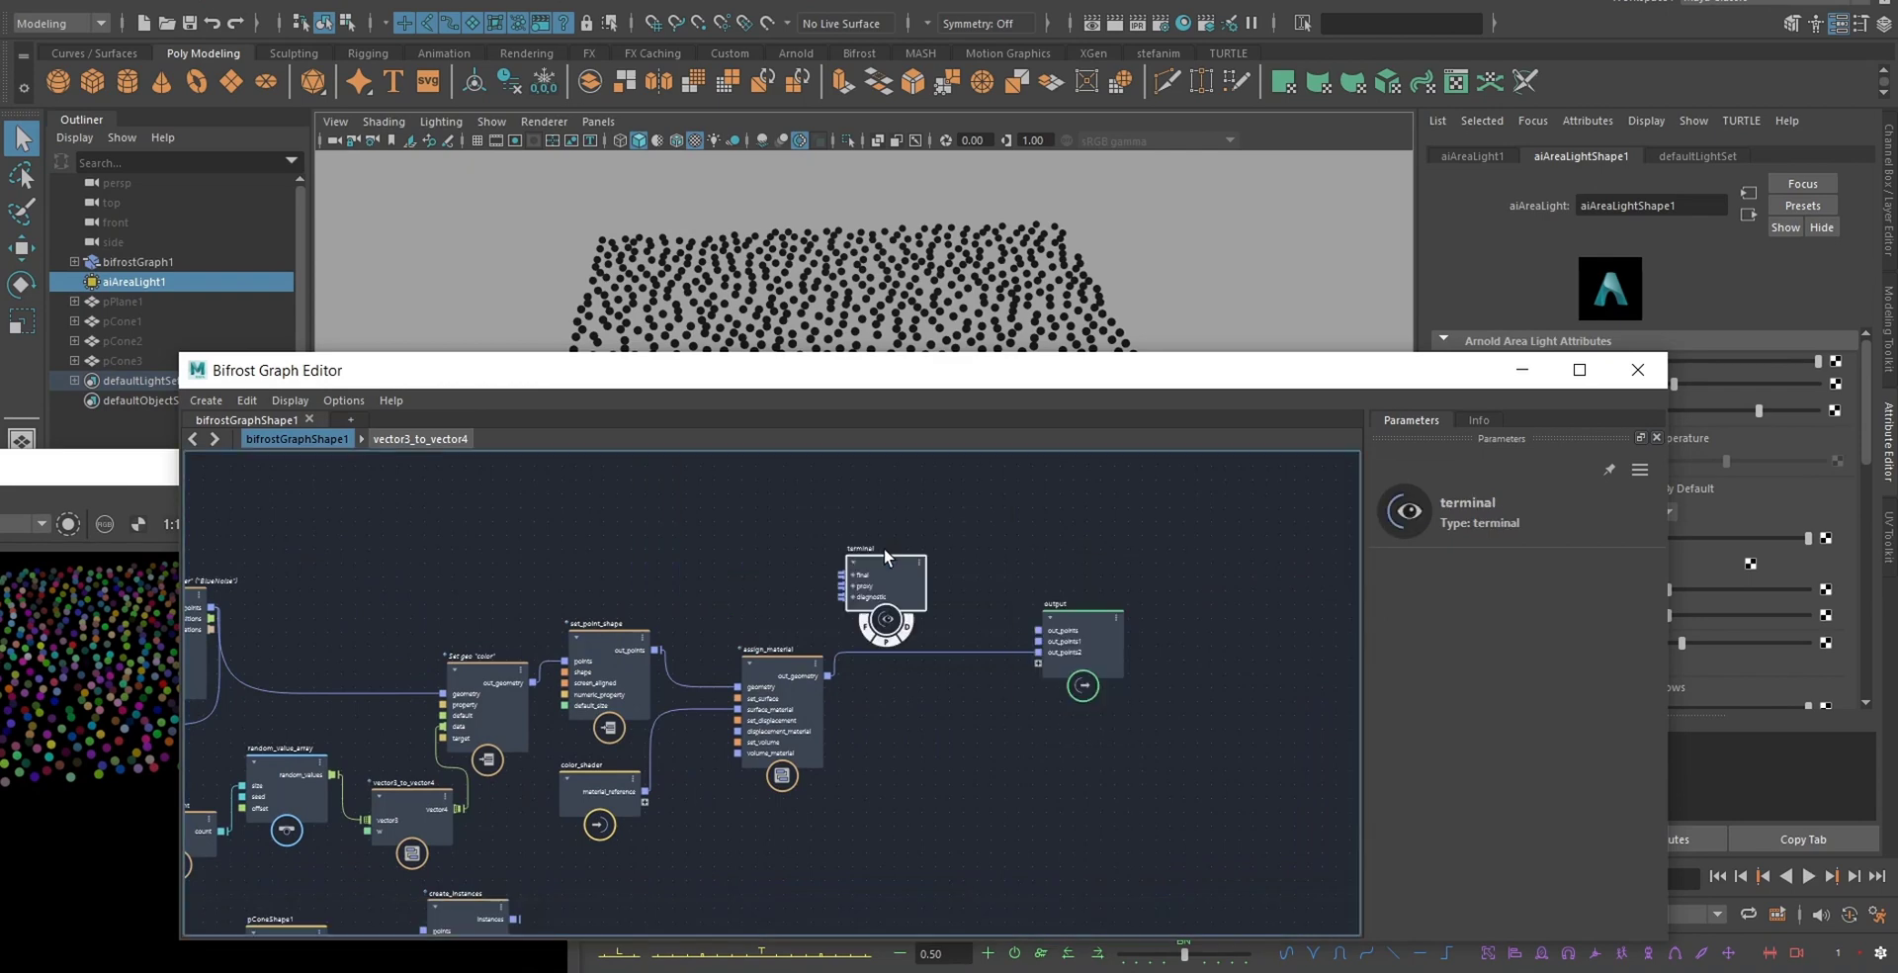
drag(886, 579, 911, 584)
scroll(912, 584, up, 2)
- Cut the connection into the output node and connect assign_material's out_geometry to the terminal's final input
mouse_move(1080, 636)
mouse_down()
mouse_move(1129, 635)
mouse_move(1028, 705)
mouse_up()
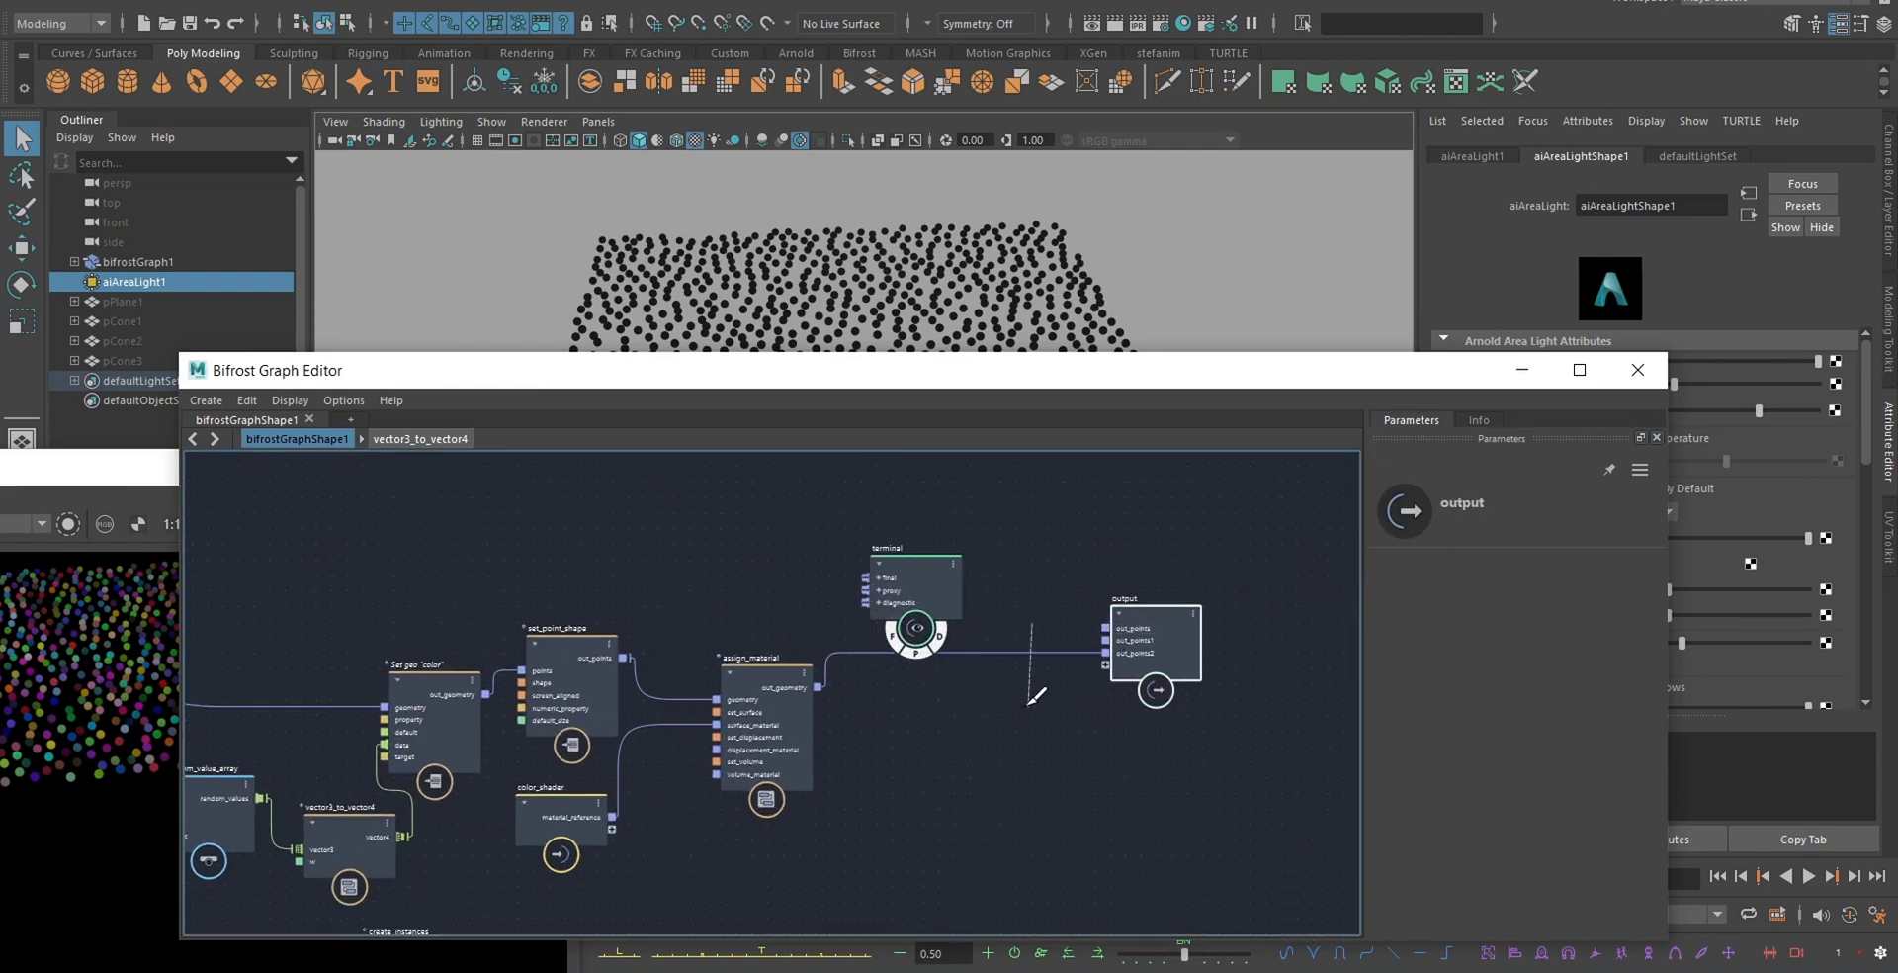
click(927, 591)
scroll(775, 678, up, 3)
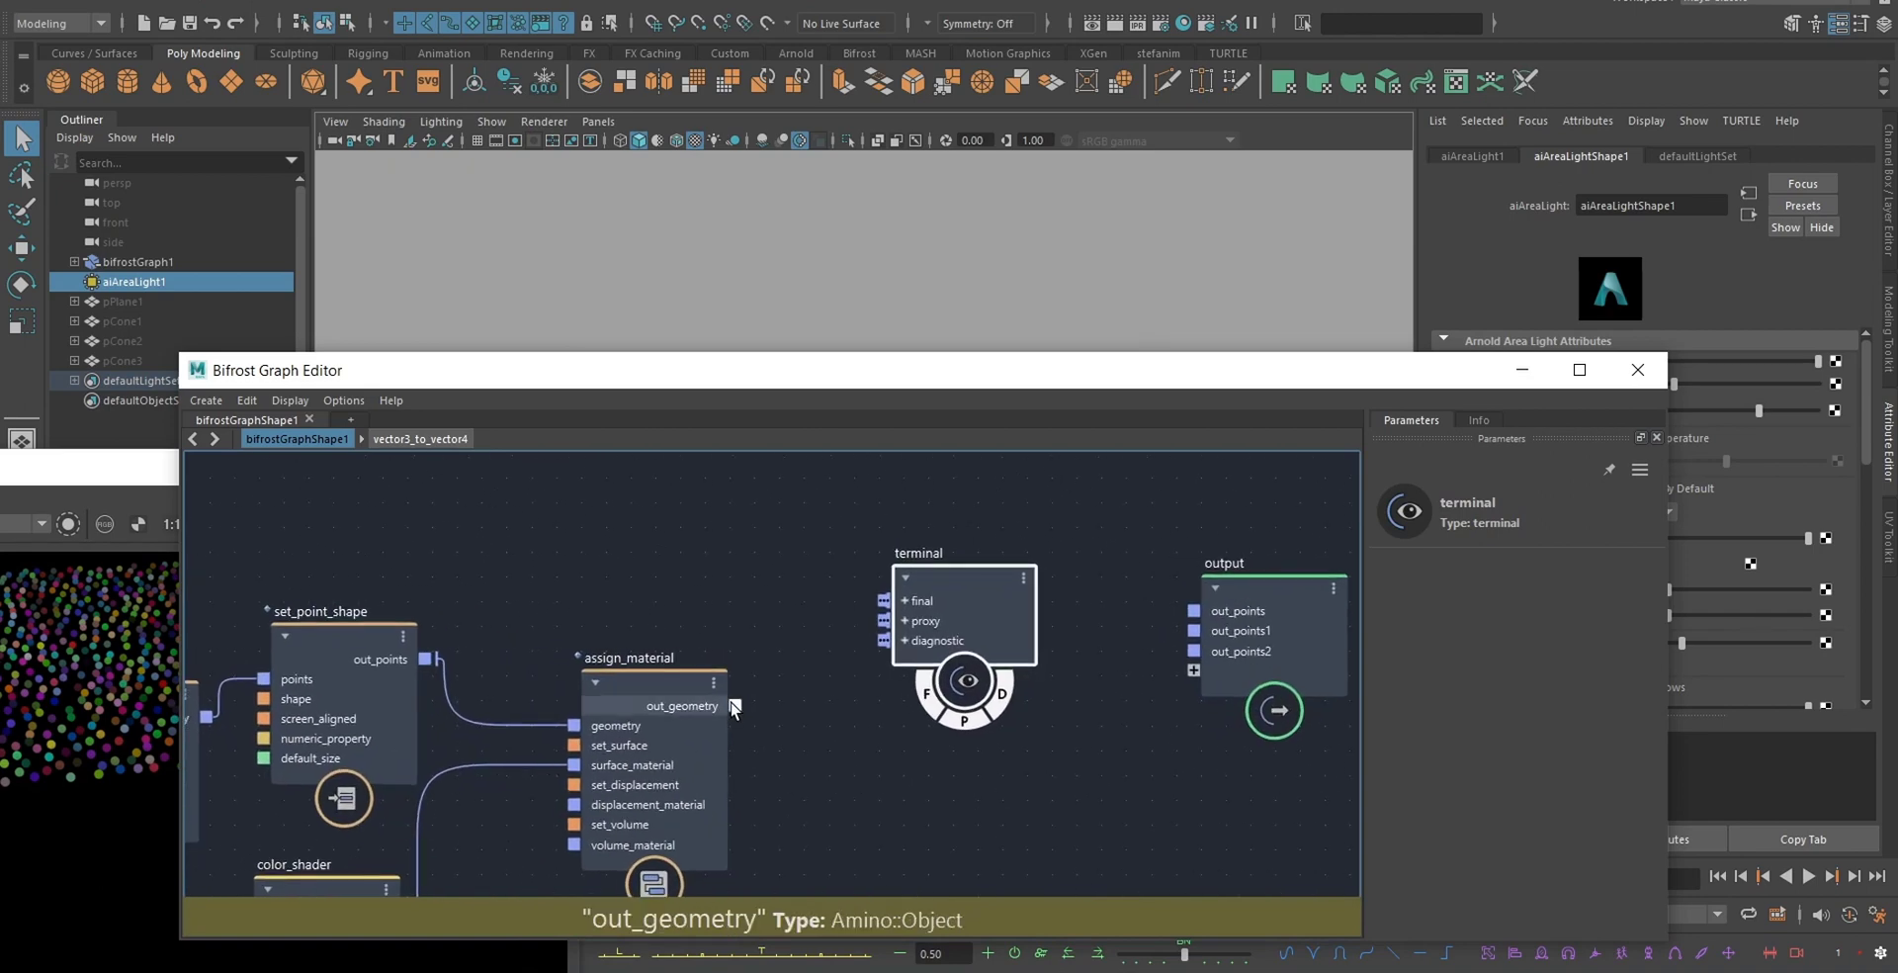
drag(734, 706, 883, 600)
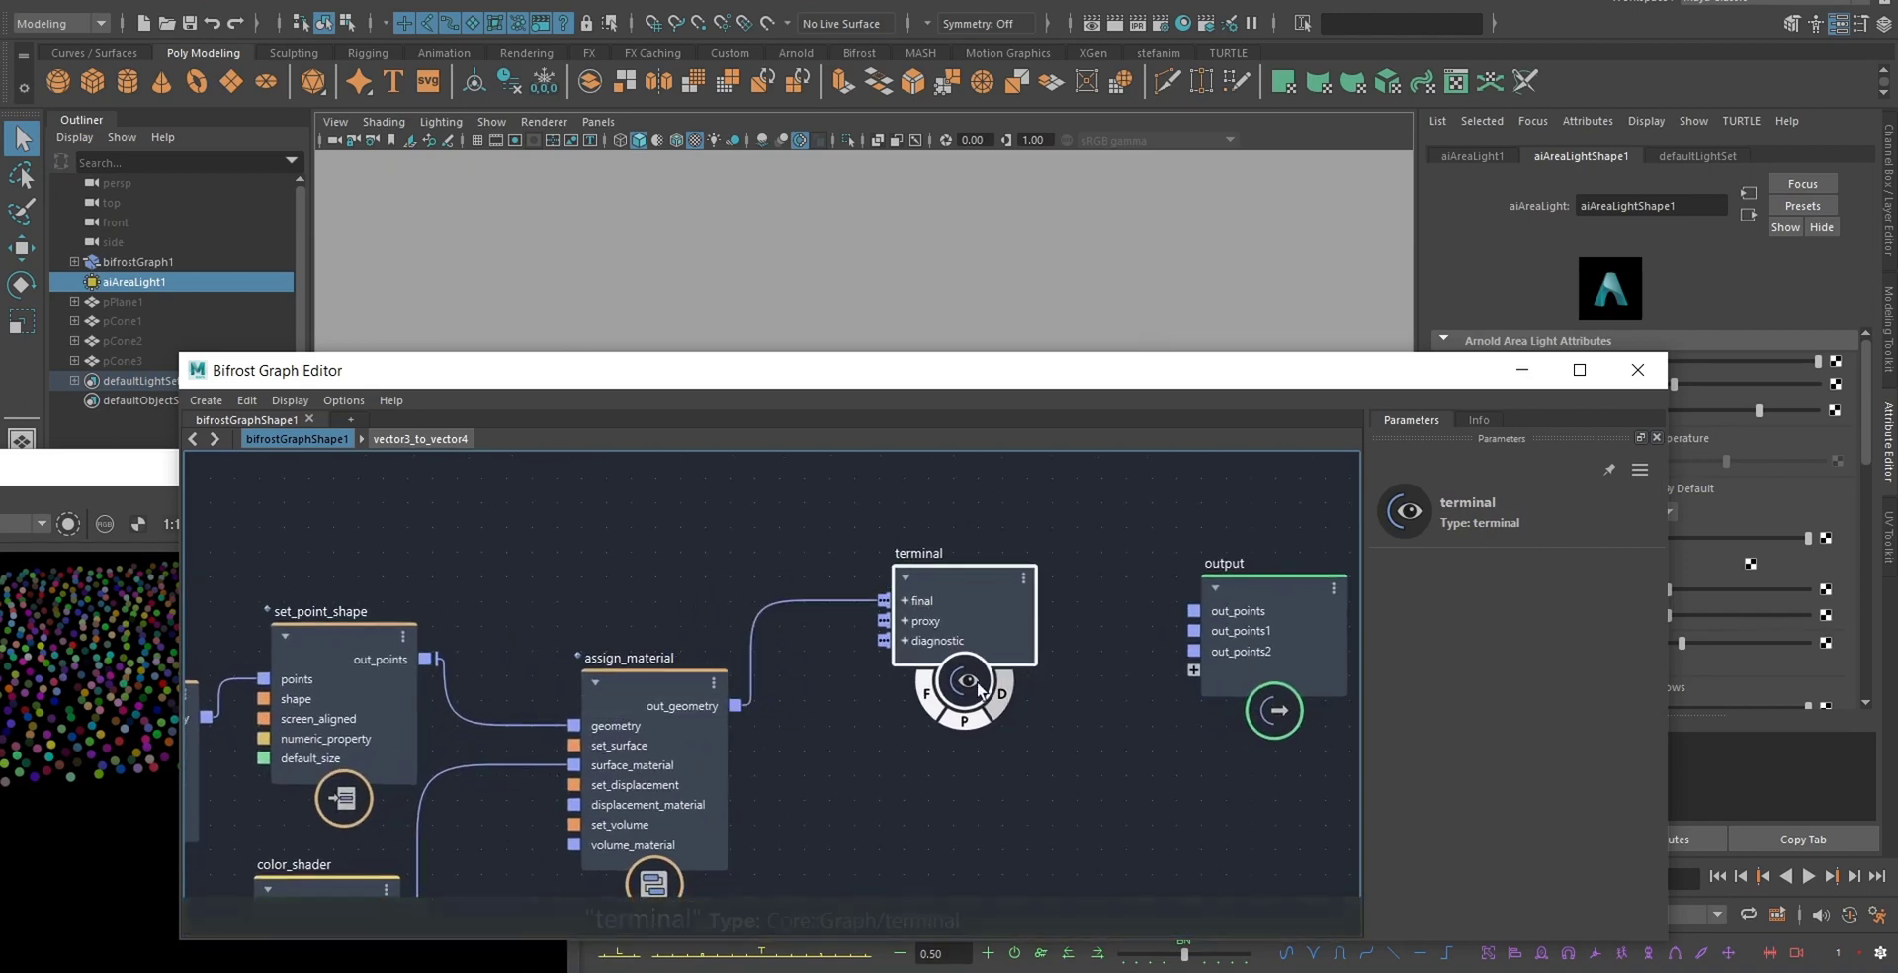
- Connect set_point_shape's out_points to the terminal's proxy and diagnostic inputs, and cut the proxy connection again
middle_drag(658, 572, 737, 543)
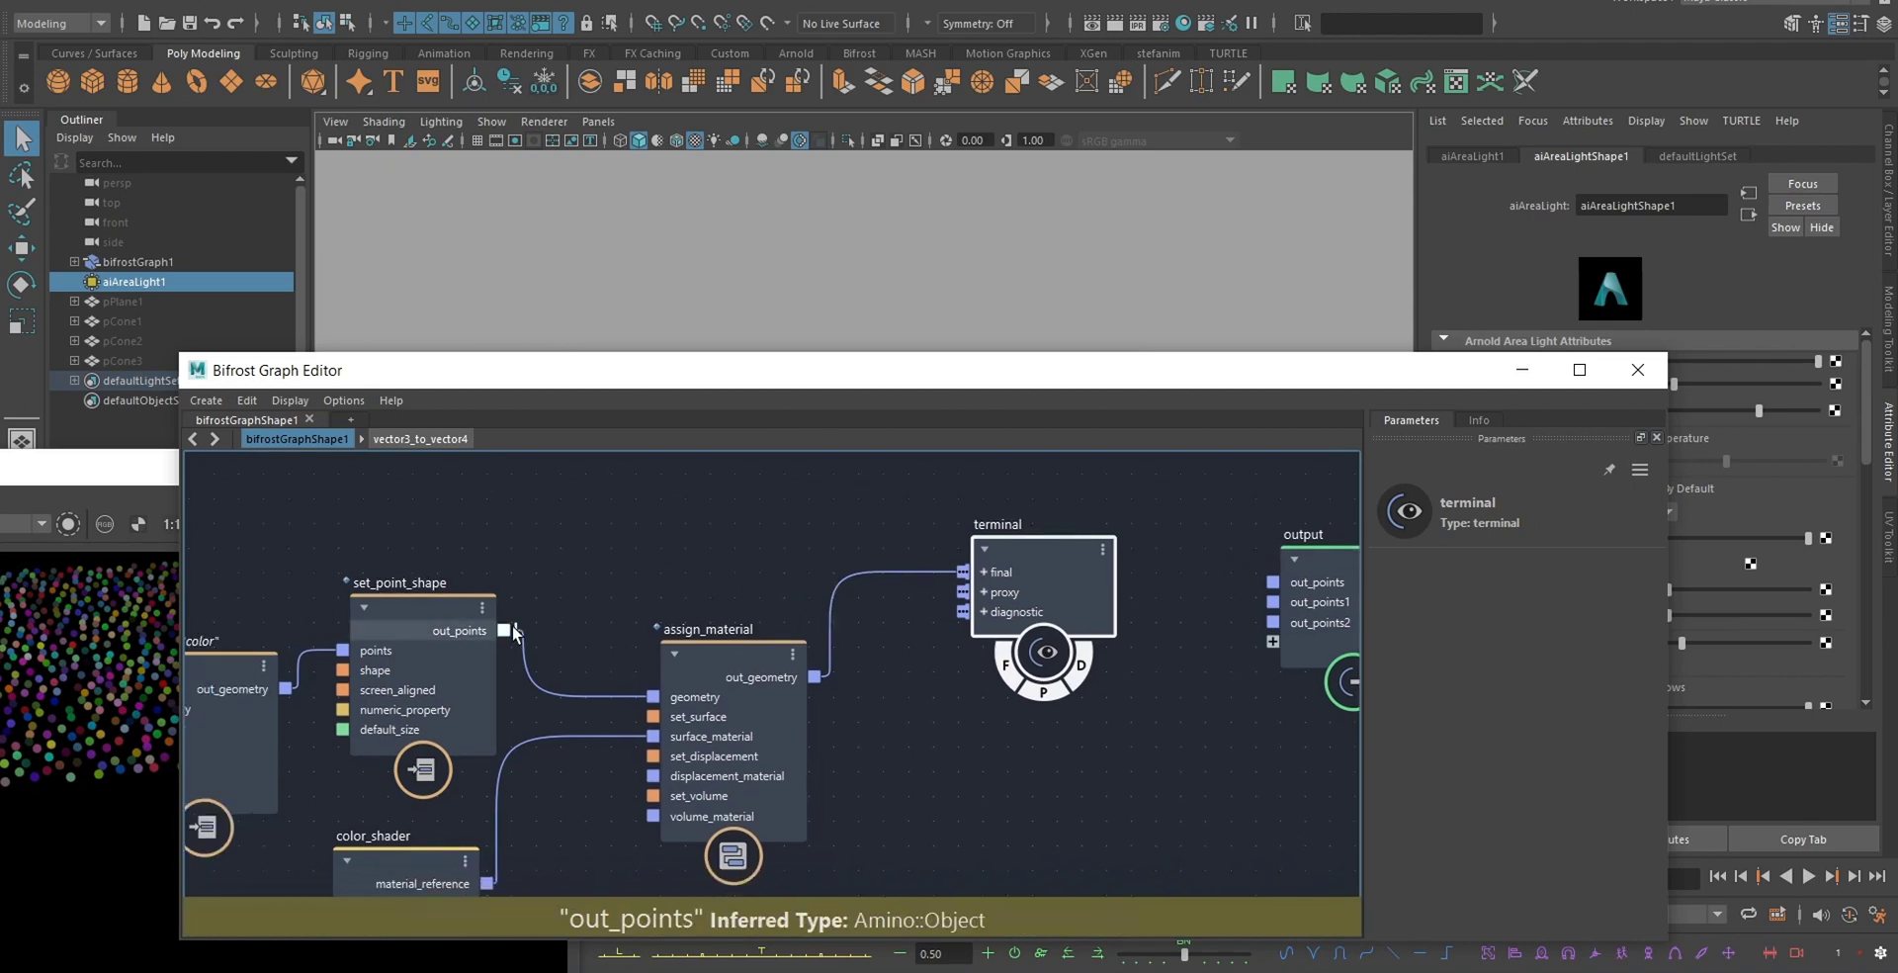
drag(504, 630, 964, 592)
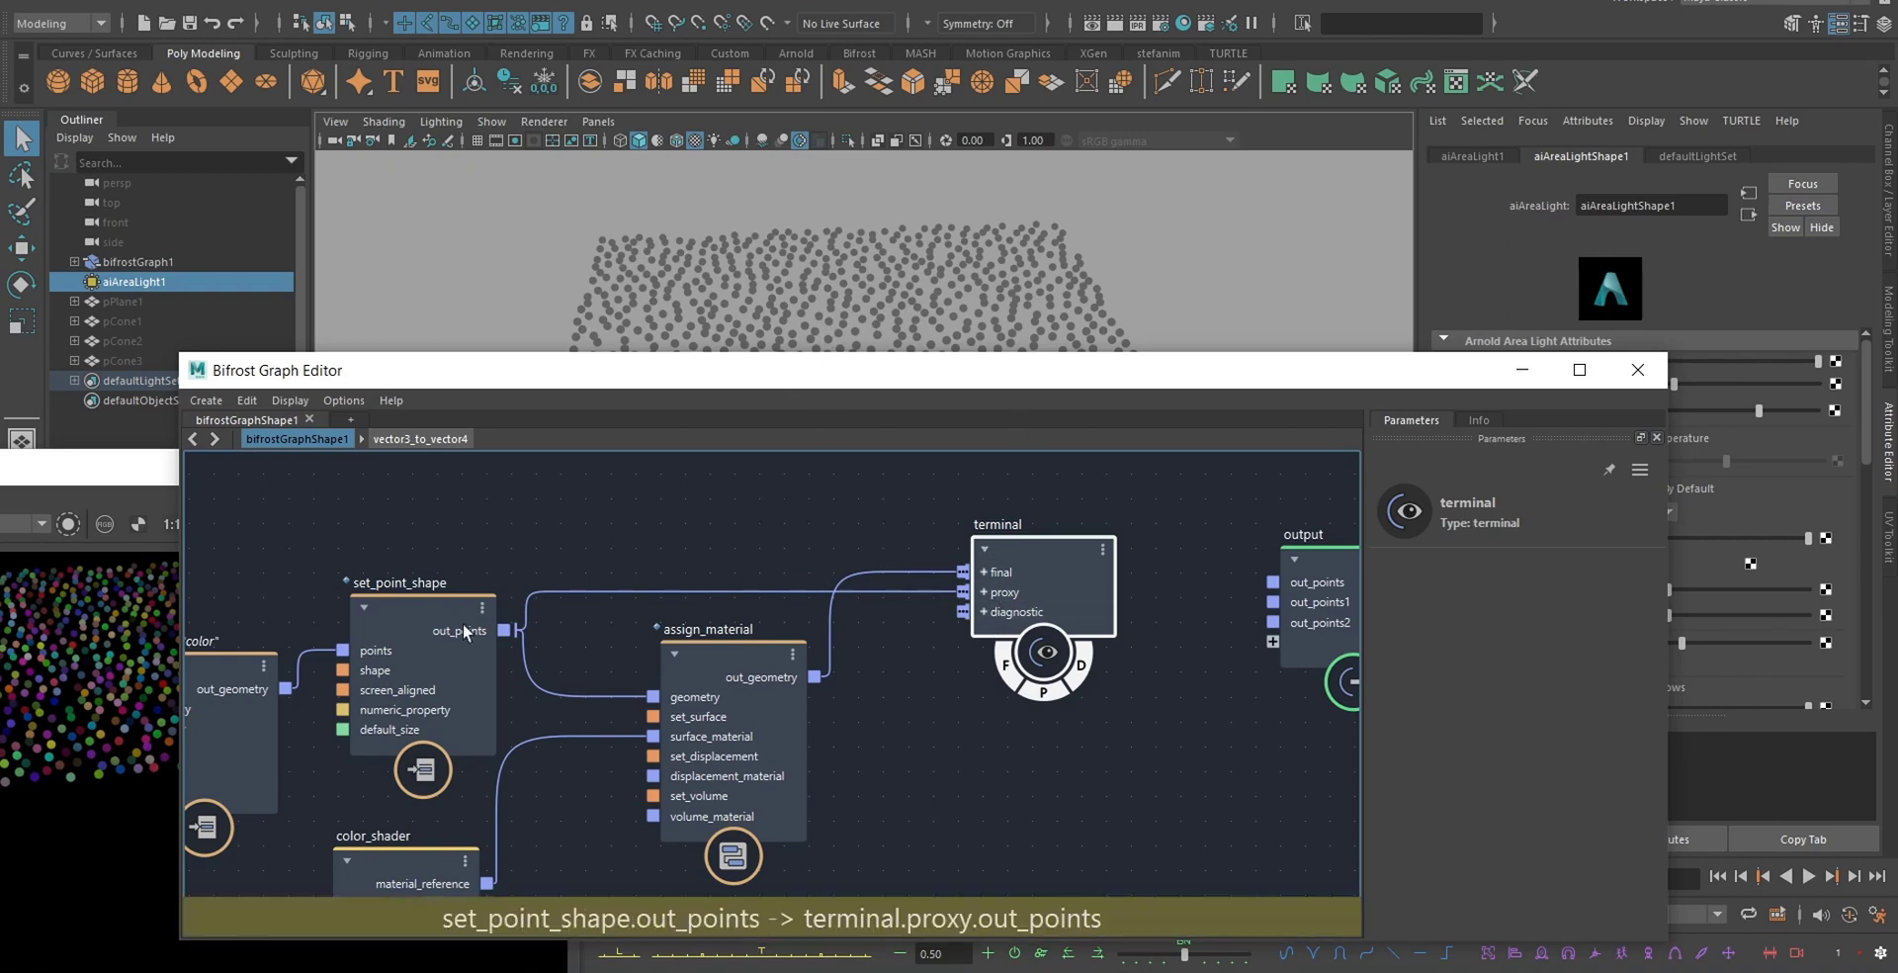
drag(505, 631, 964, 613)
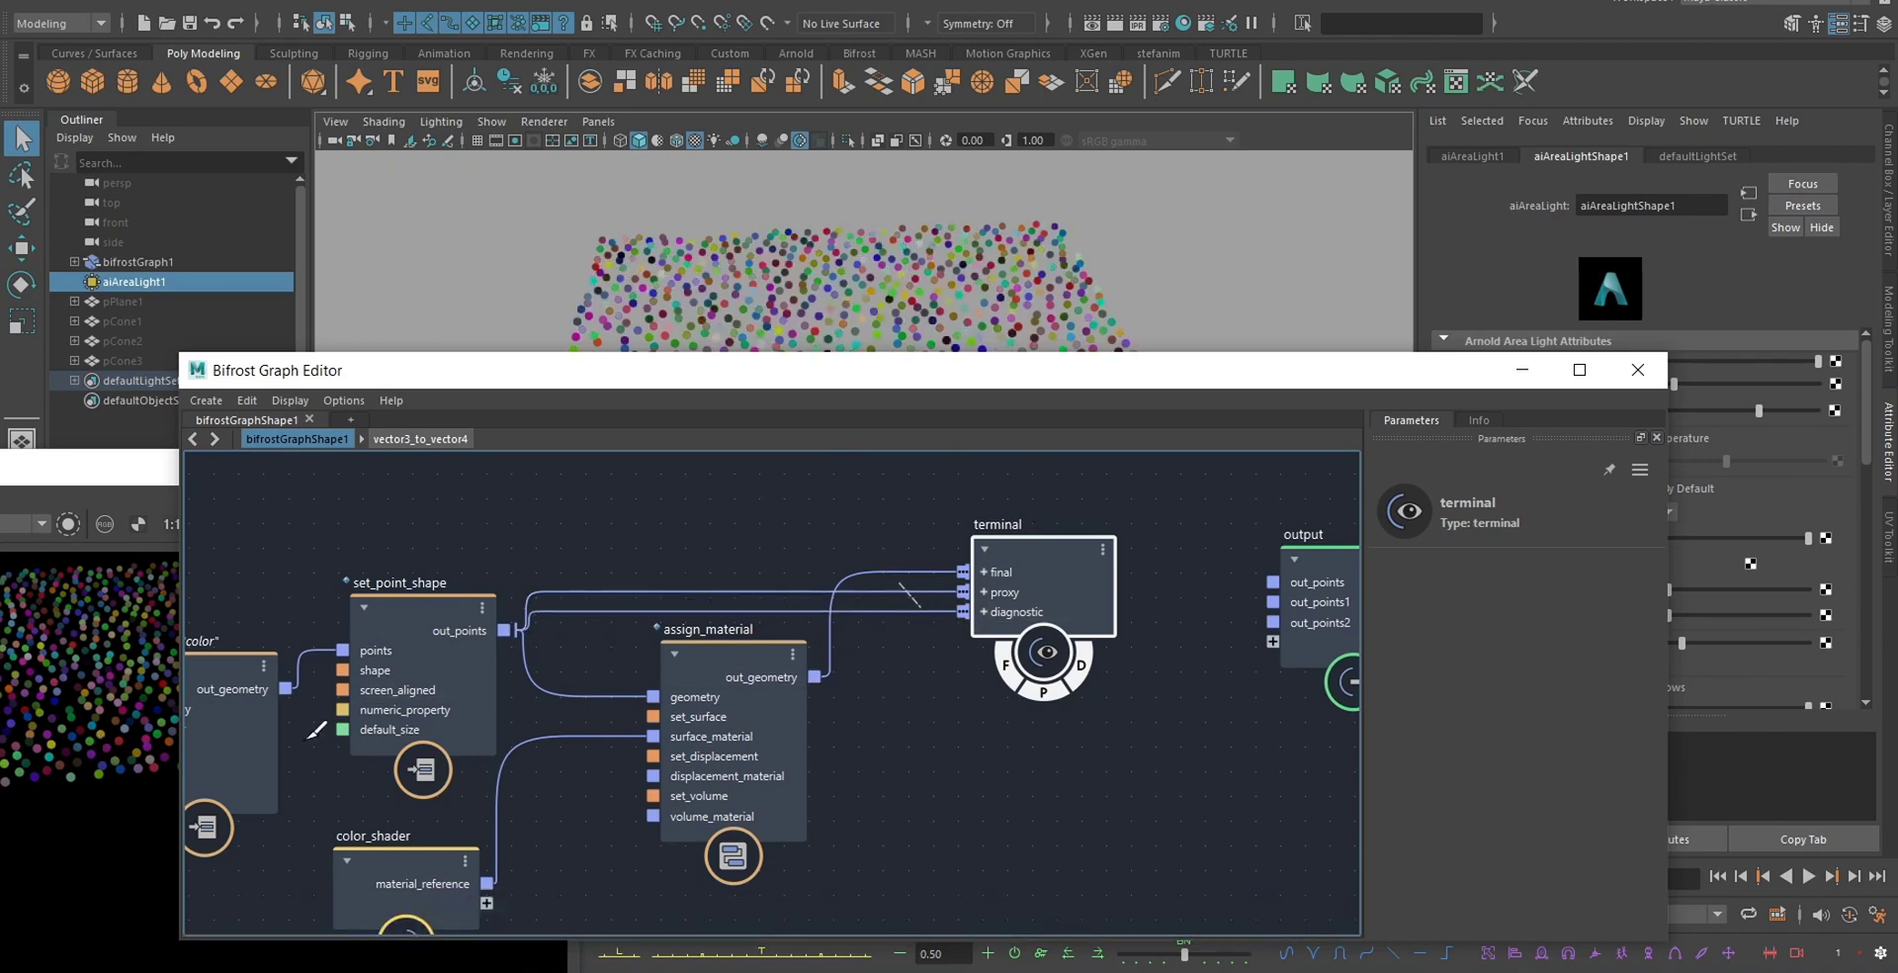
middle_drag(1049, 713, 1124, 727)
middle_drag(1167, 611, 1094, 636)
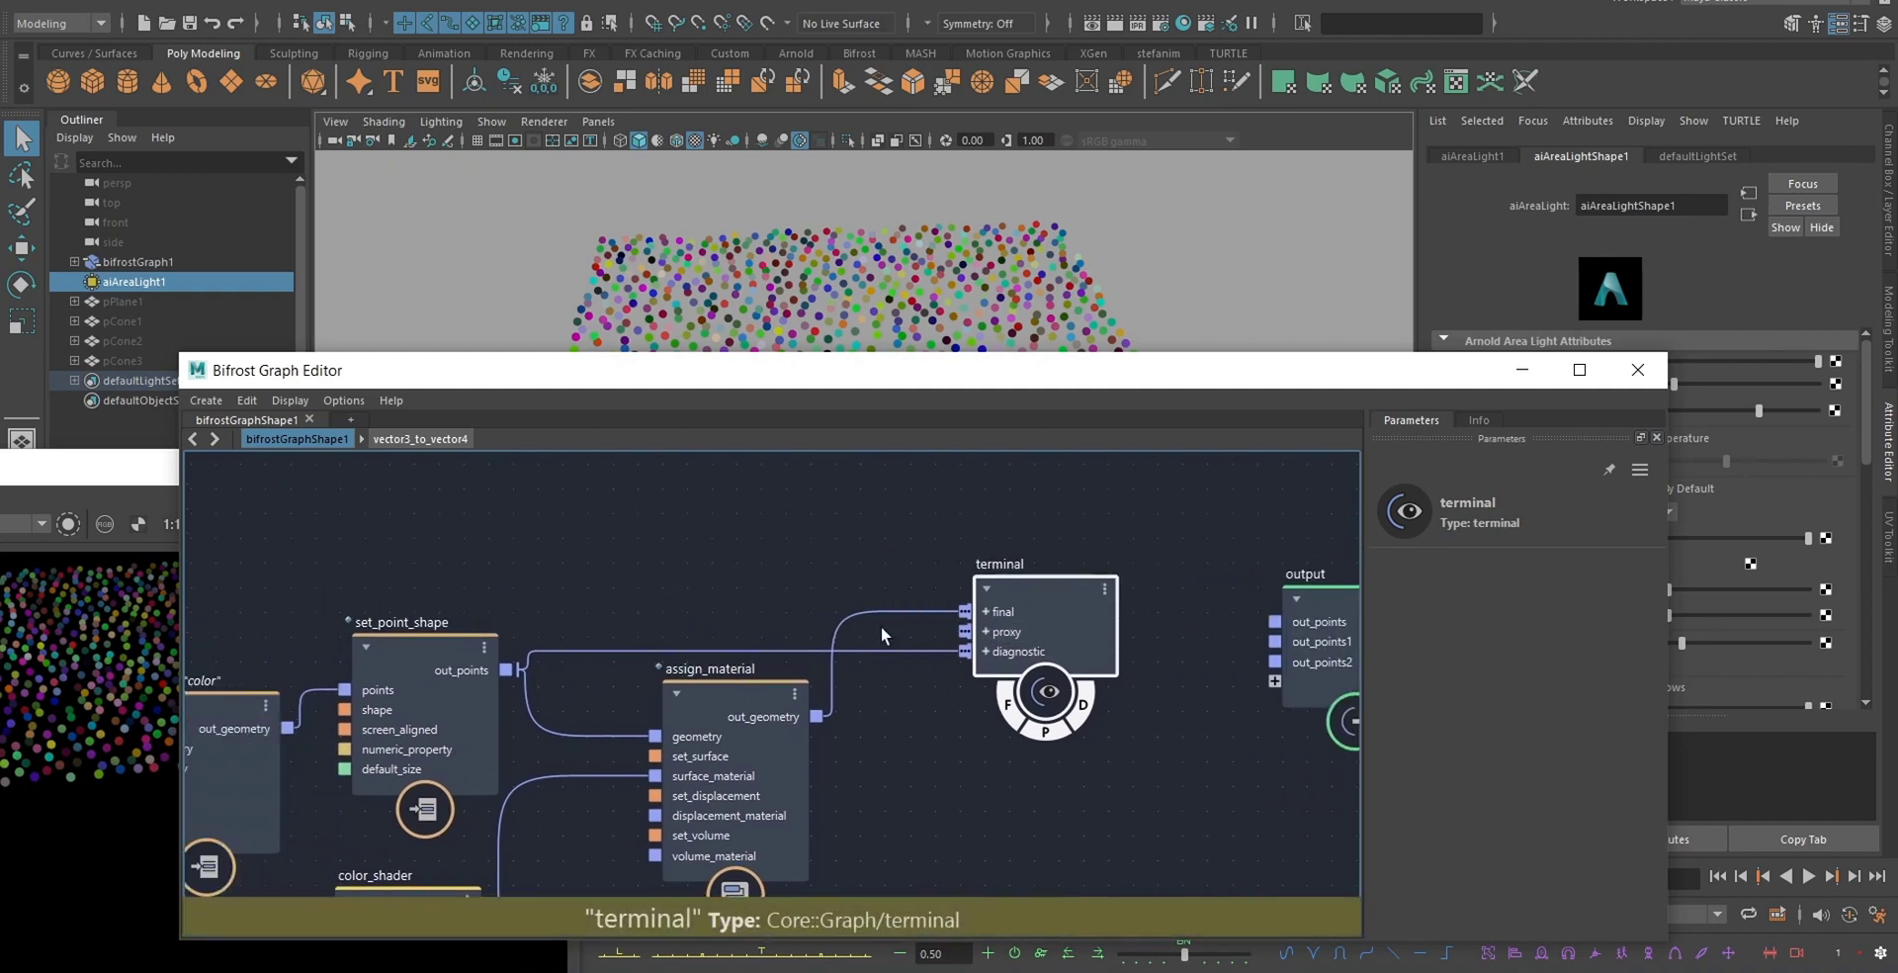
- Rearrange the Arnold RenderView and Bifrost Graph Editor windows so the render, the viewport points and the graph can be seen together
drag(768, 386, 1008, 402)
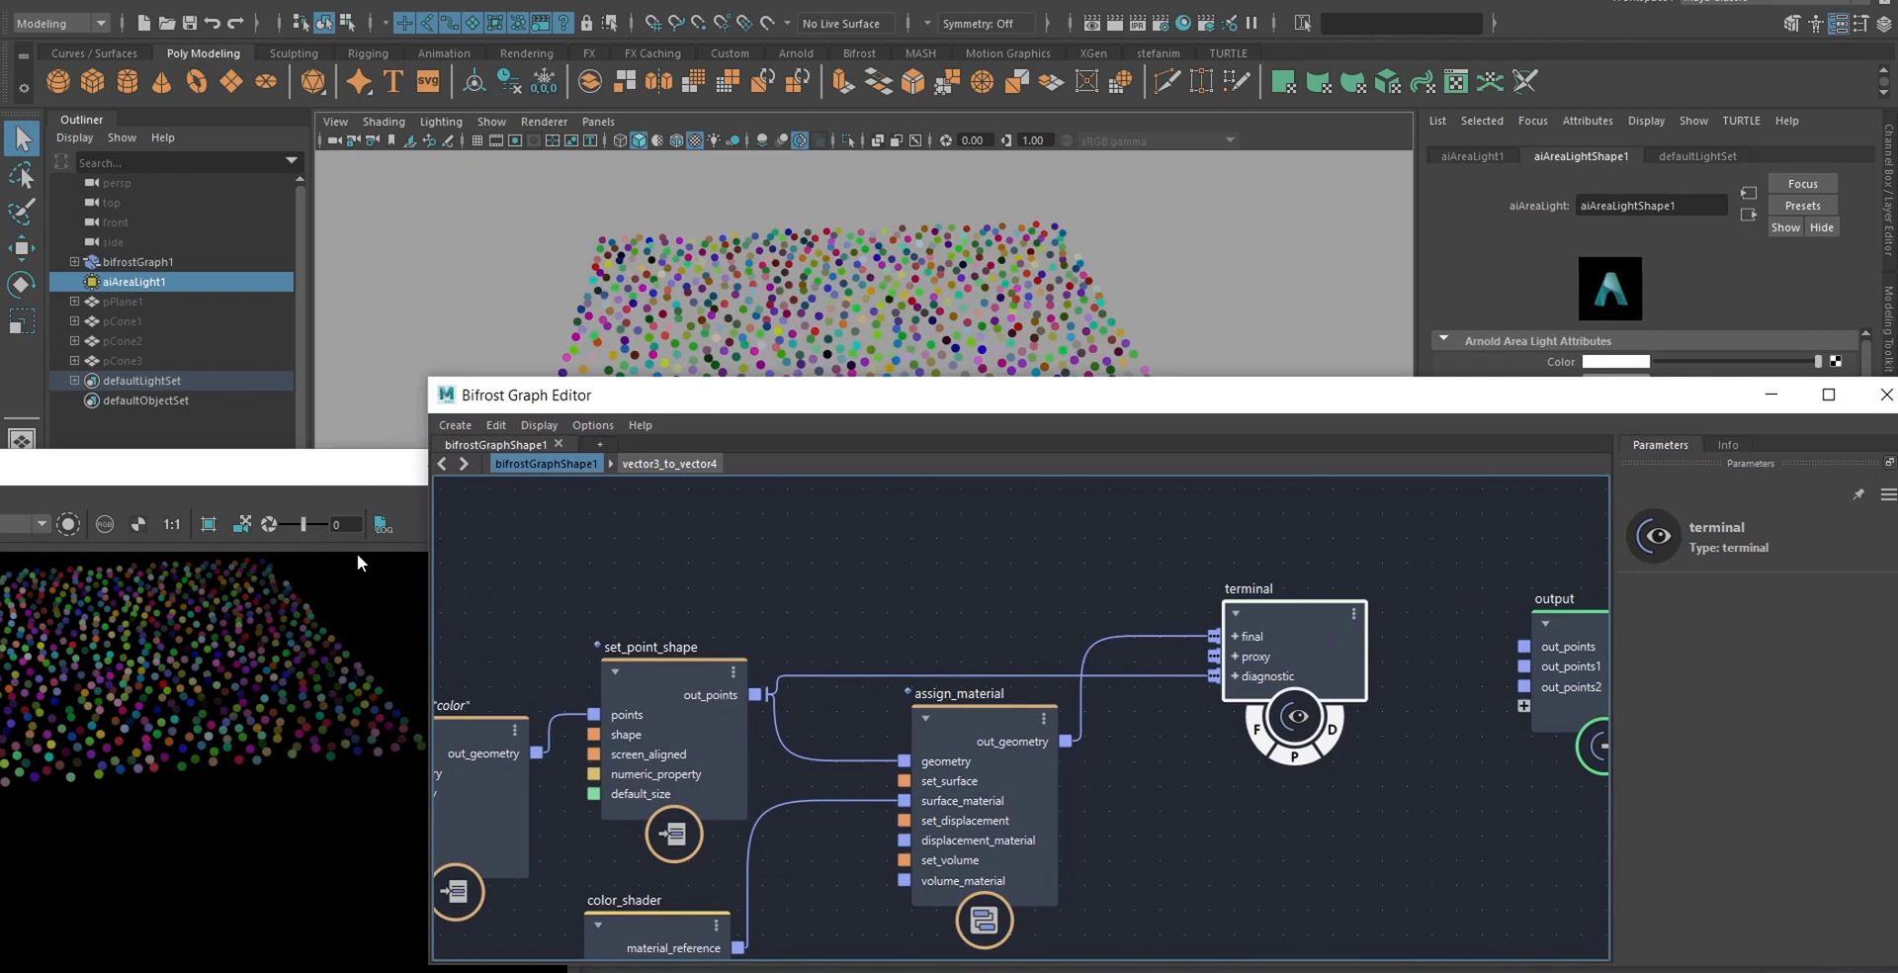
drag(321, 478, 579, 334)
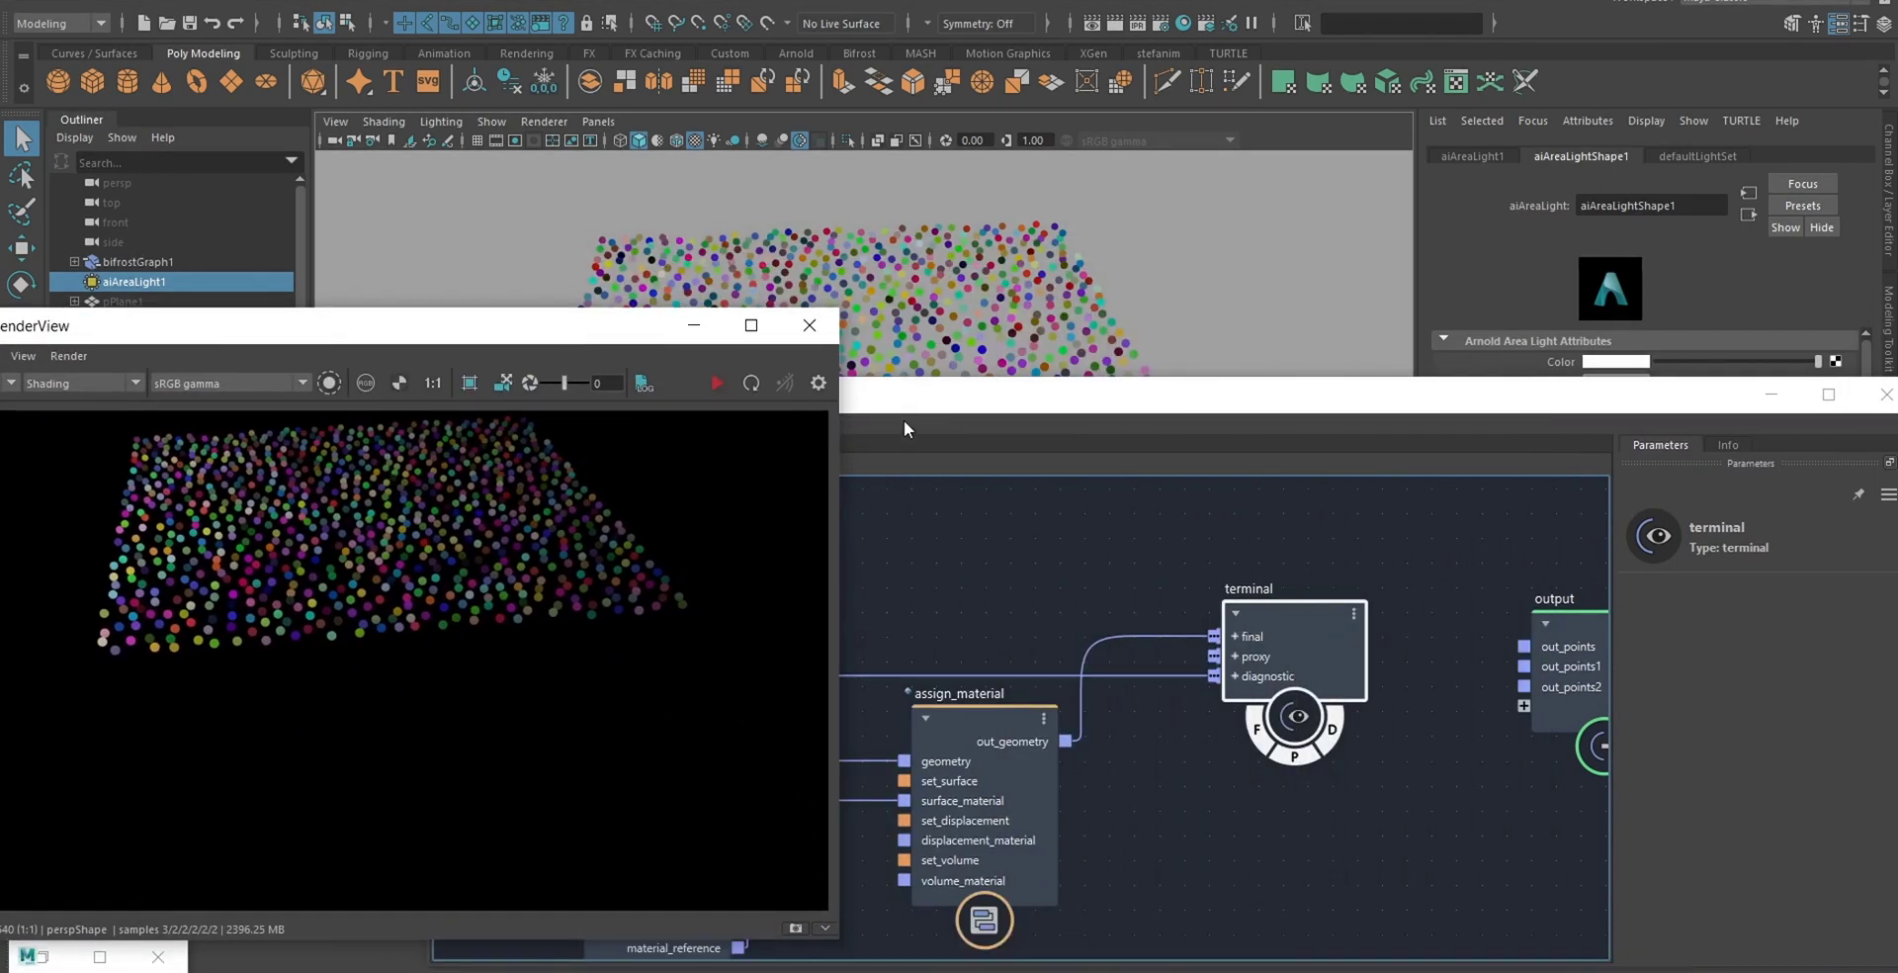
drag(906, 400, 969, 299)
- Set the random_value_array node's seed to 123
alt+middle_drag(940, 671, 1384, 430)
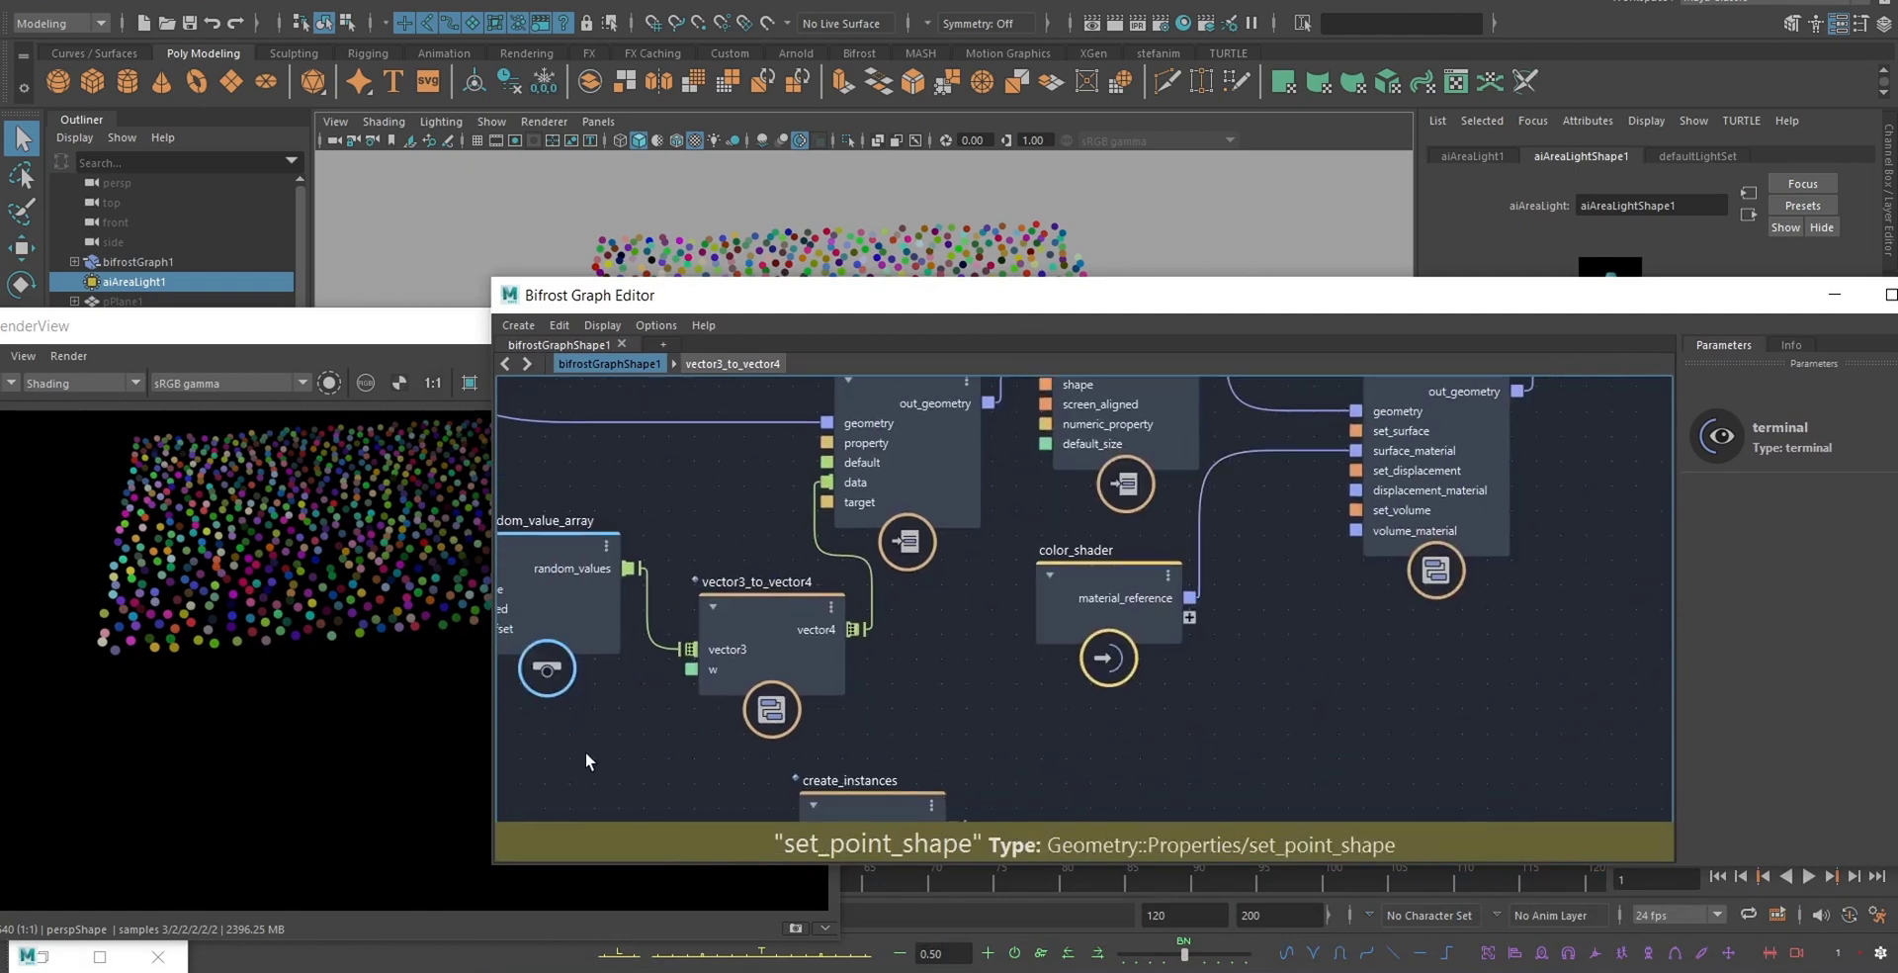
middle_drag(580, 752, 946, 606)
click(924, 460)
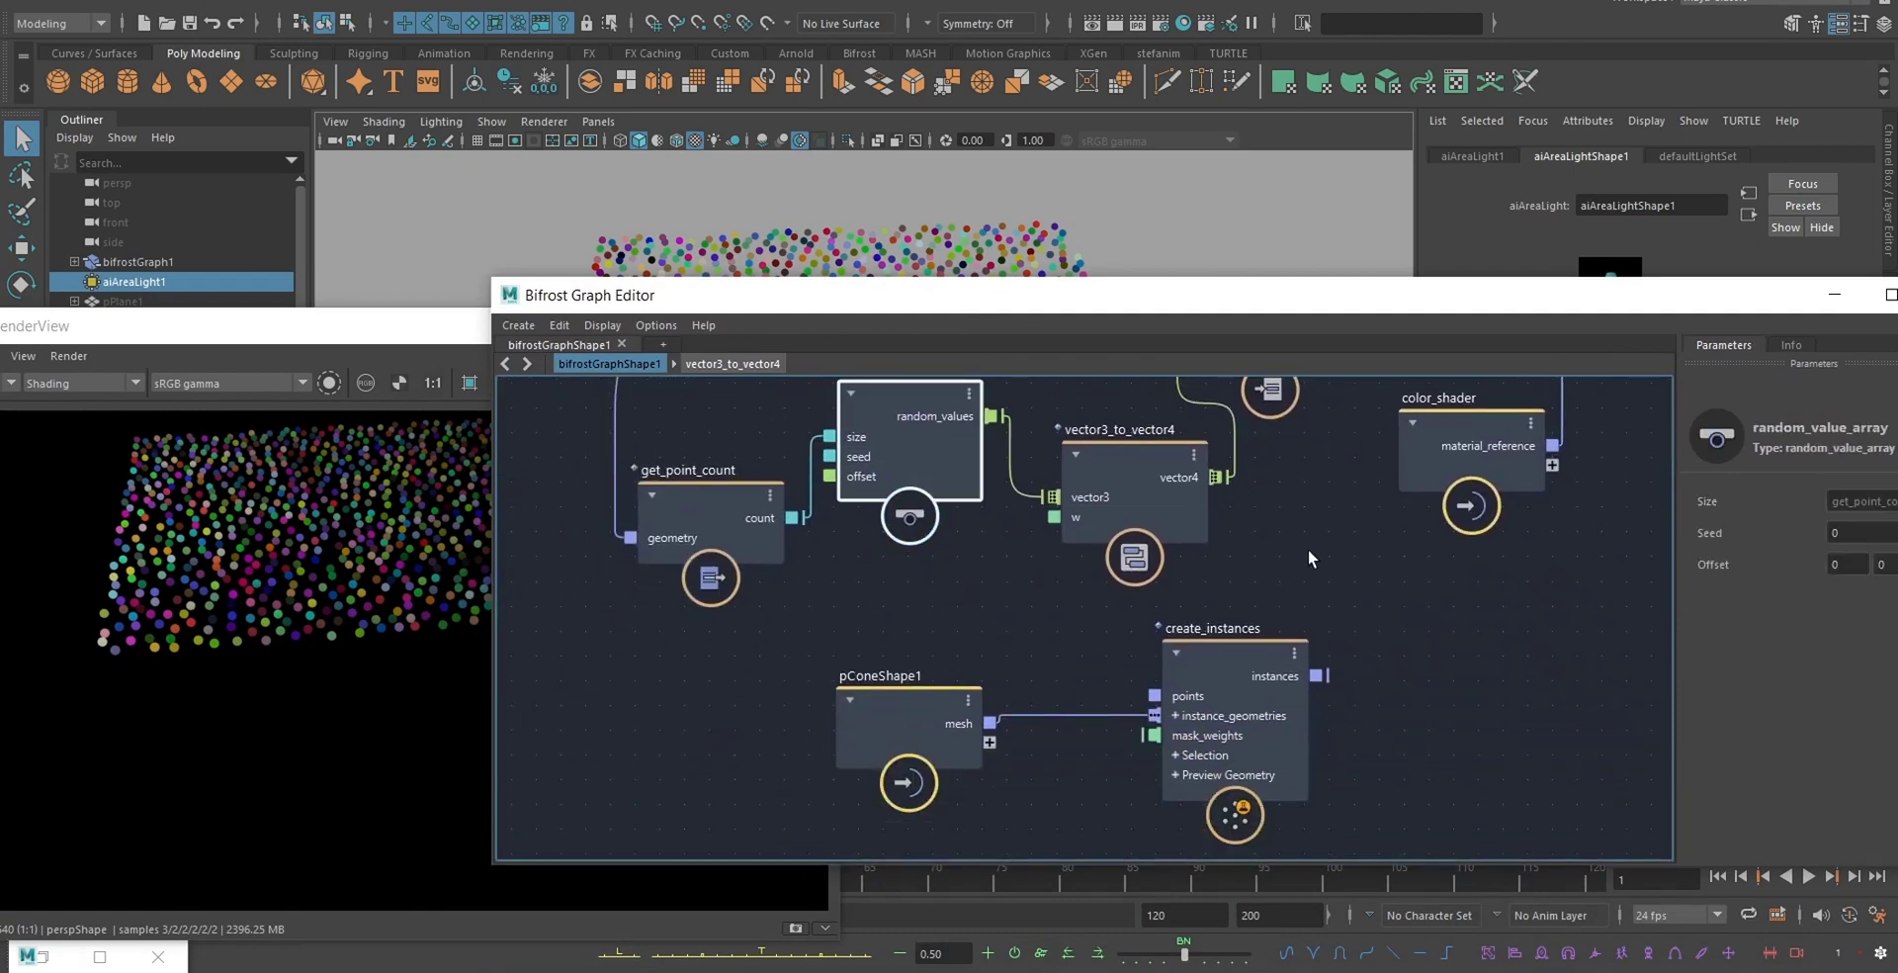
click(1884, 536)
text(123)
click(698, 703)
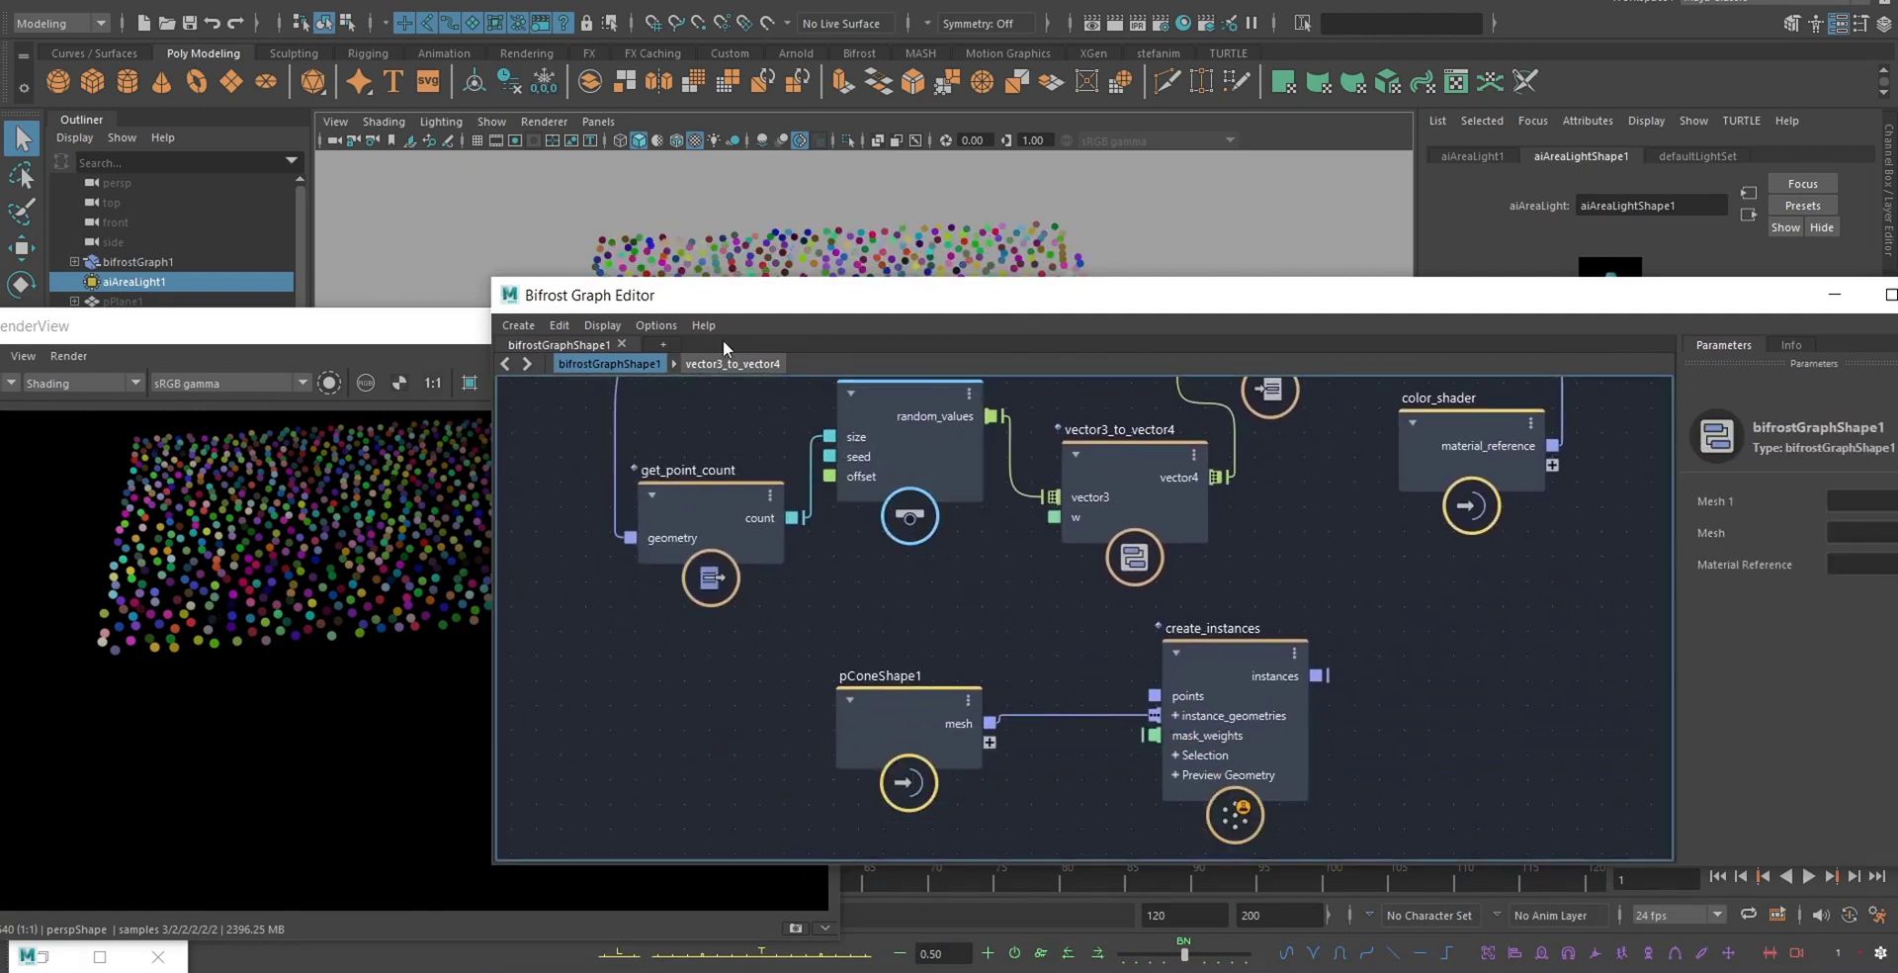
- Set the random_value_array node's seed to 4 and re-render the points in Arnold
drag(878, 301, 911, 426)
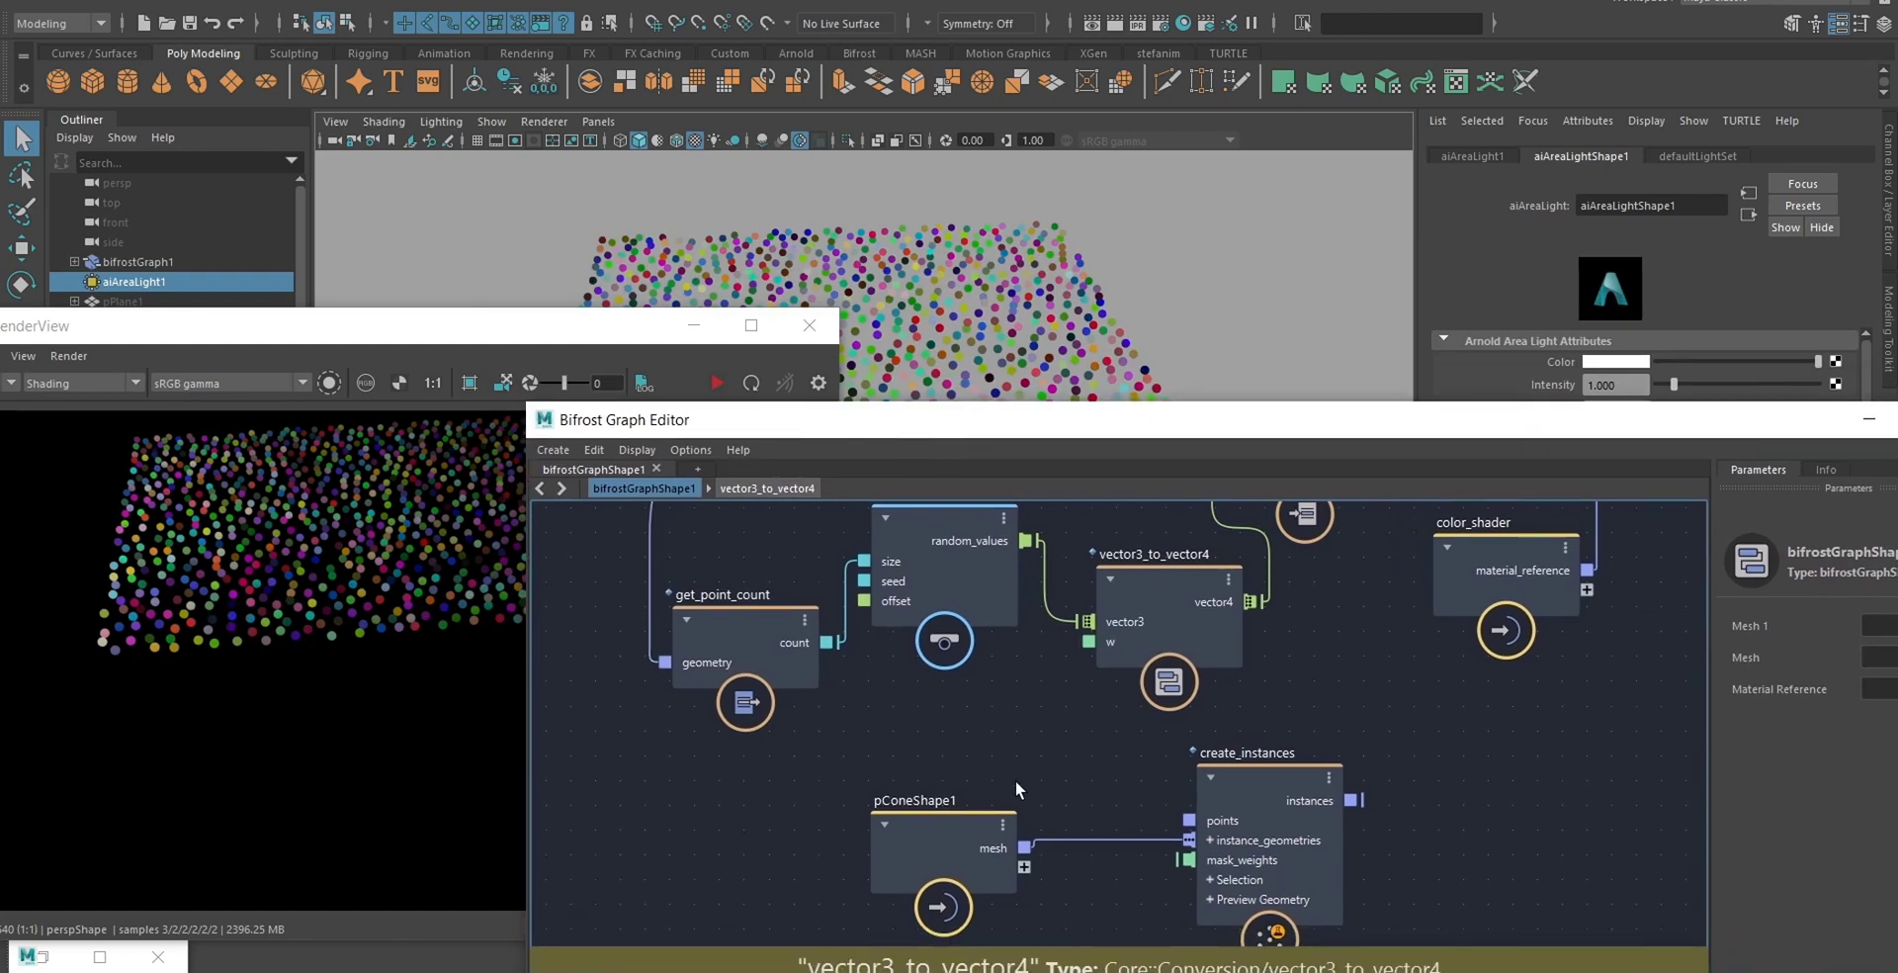
click(951, 567)
alt+middle_drag(1416, 677, 1217, 705)
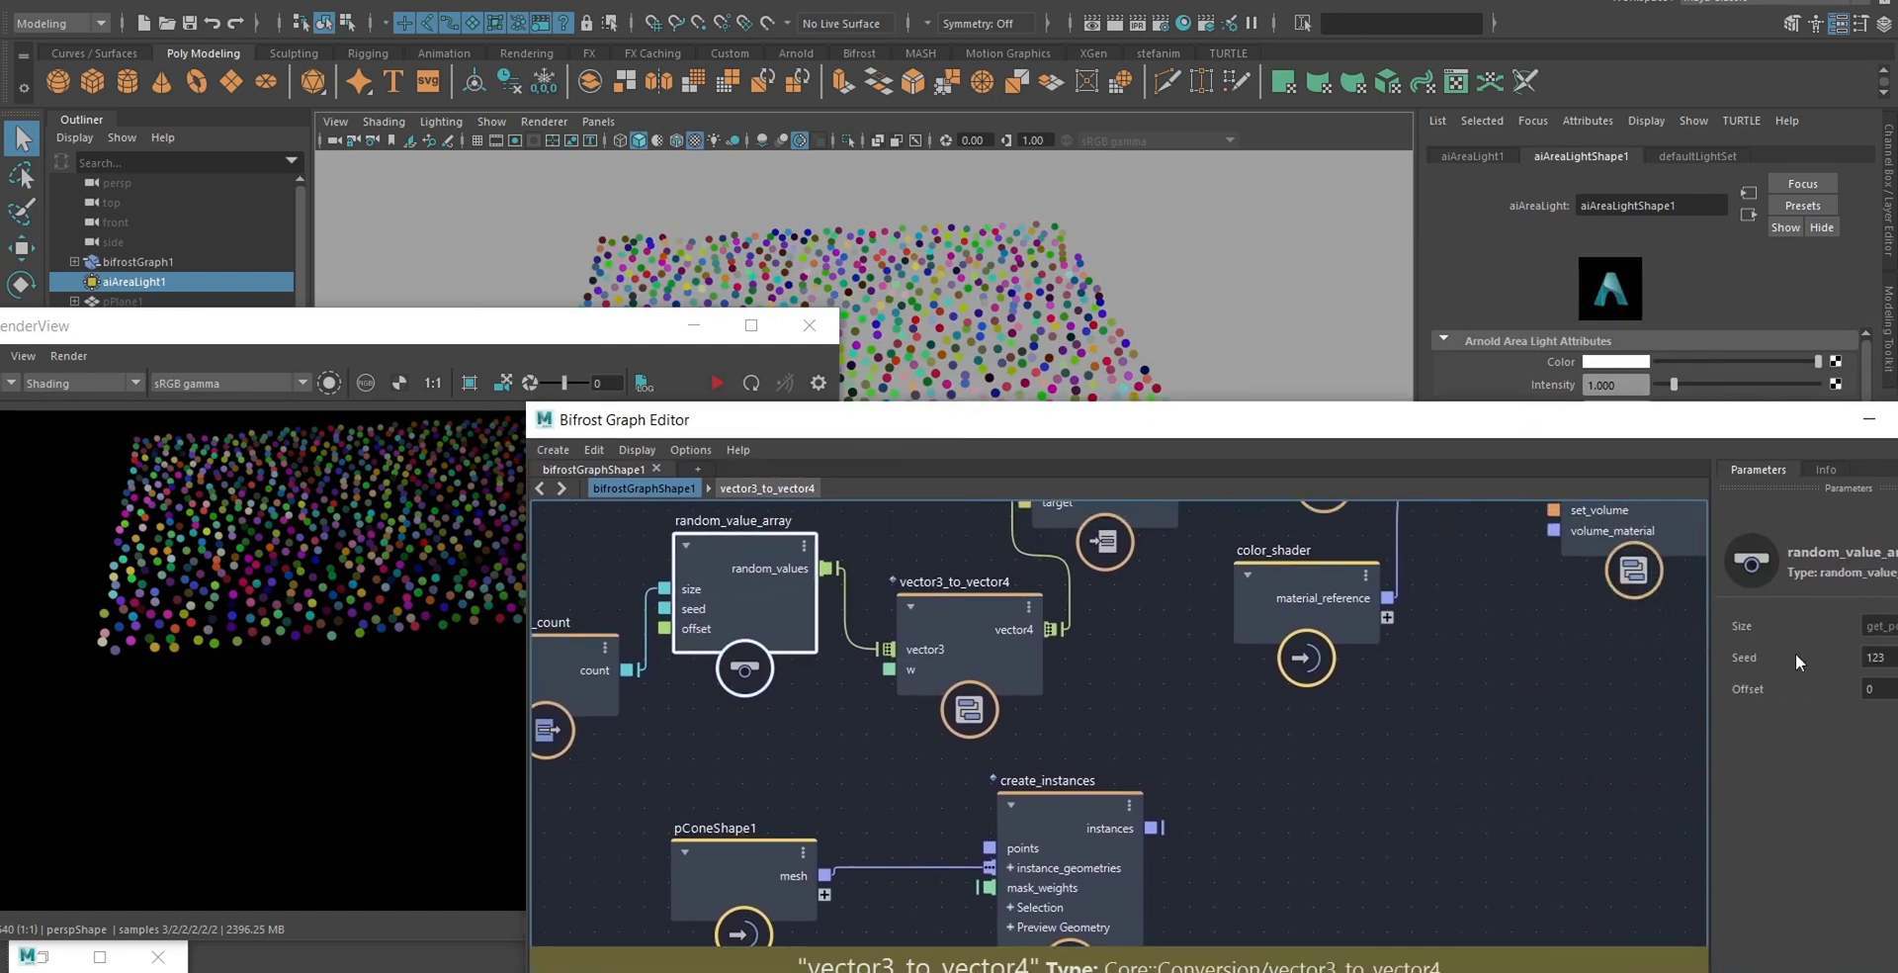
click(1885, 658)
text(4)
click(1472, 821)
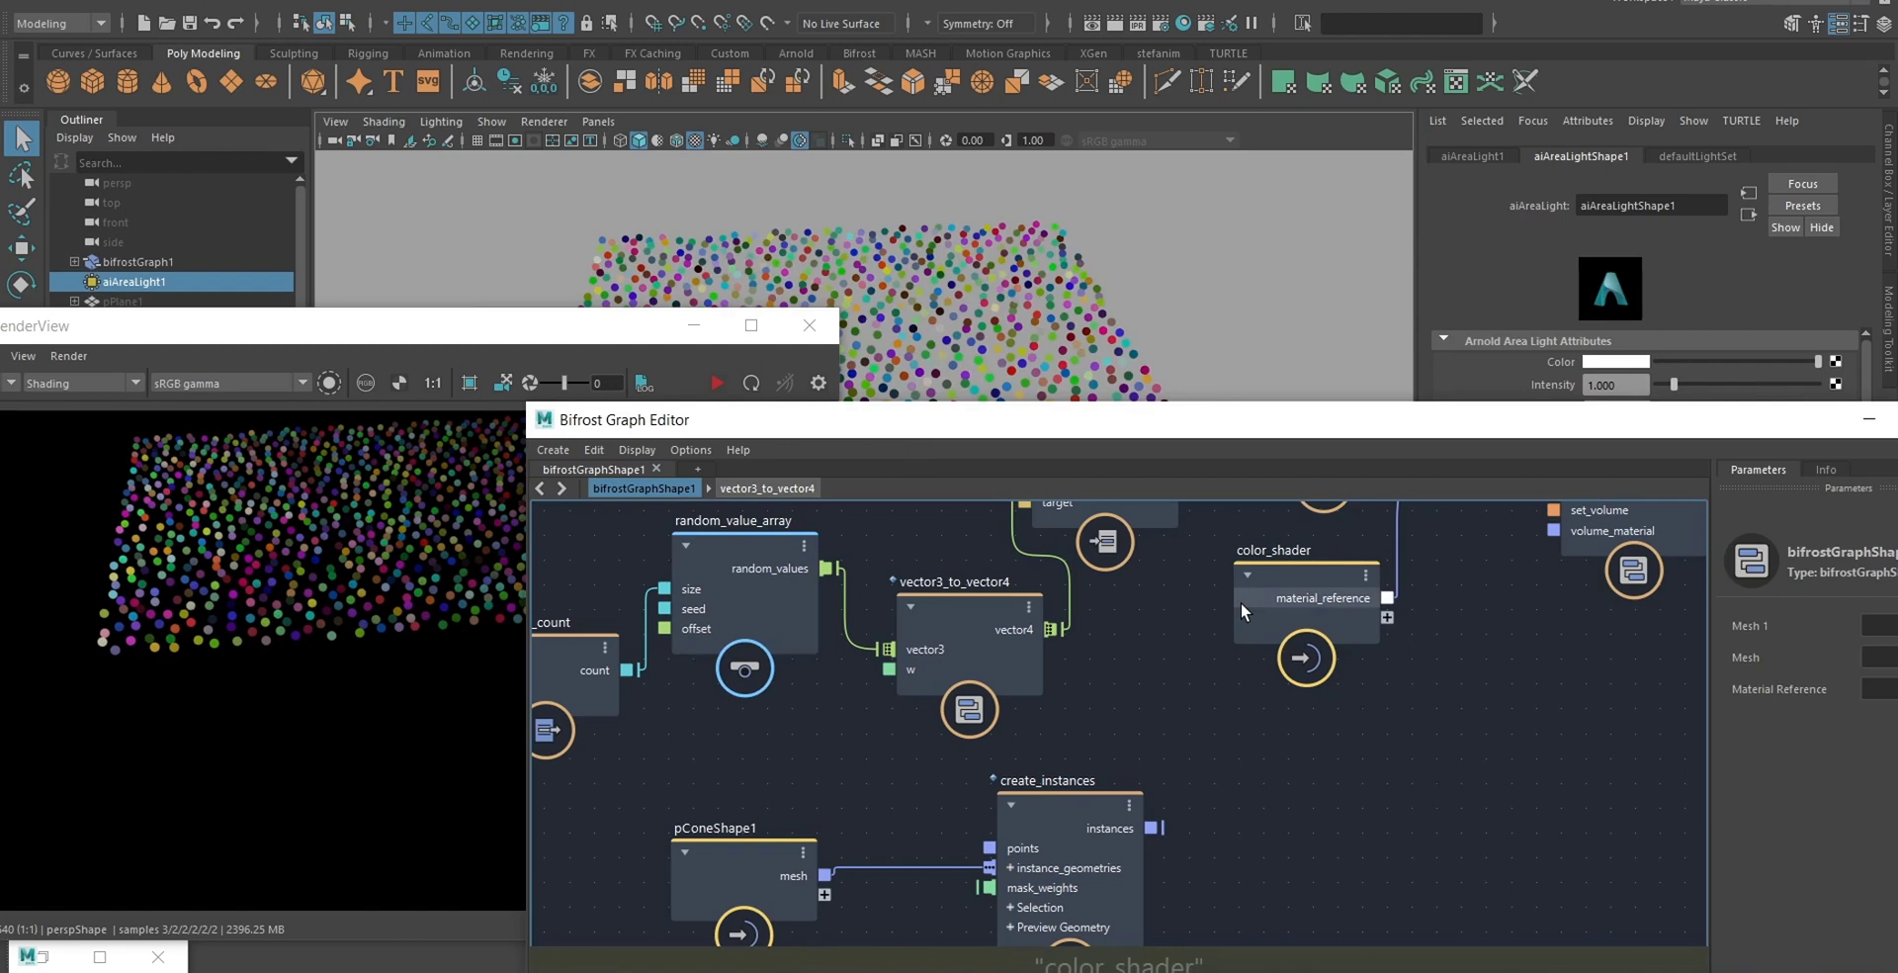
click(718, 383)
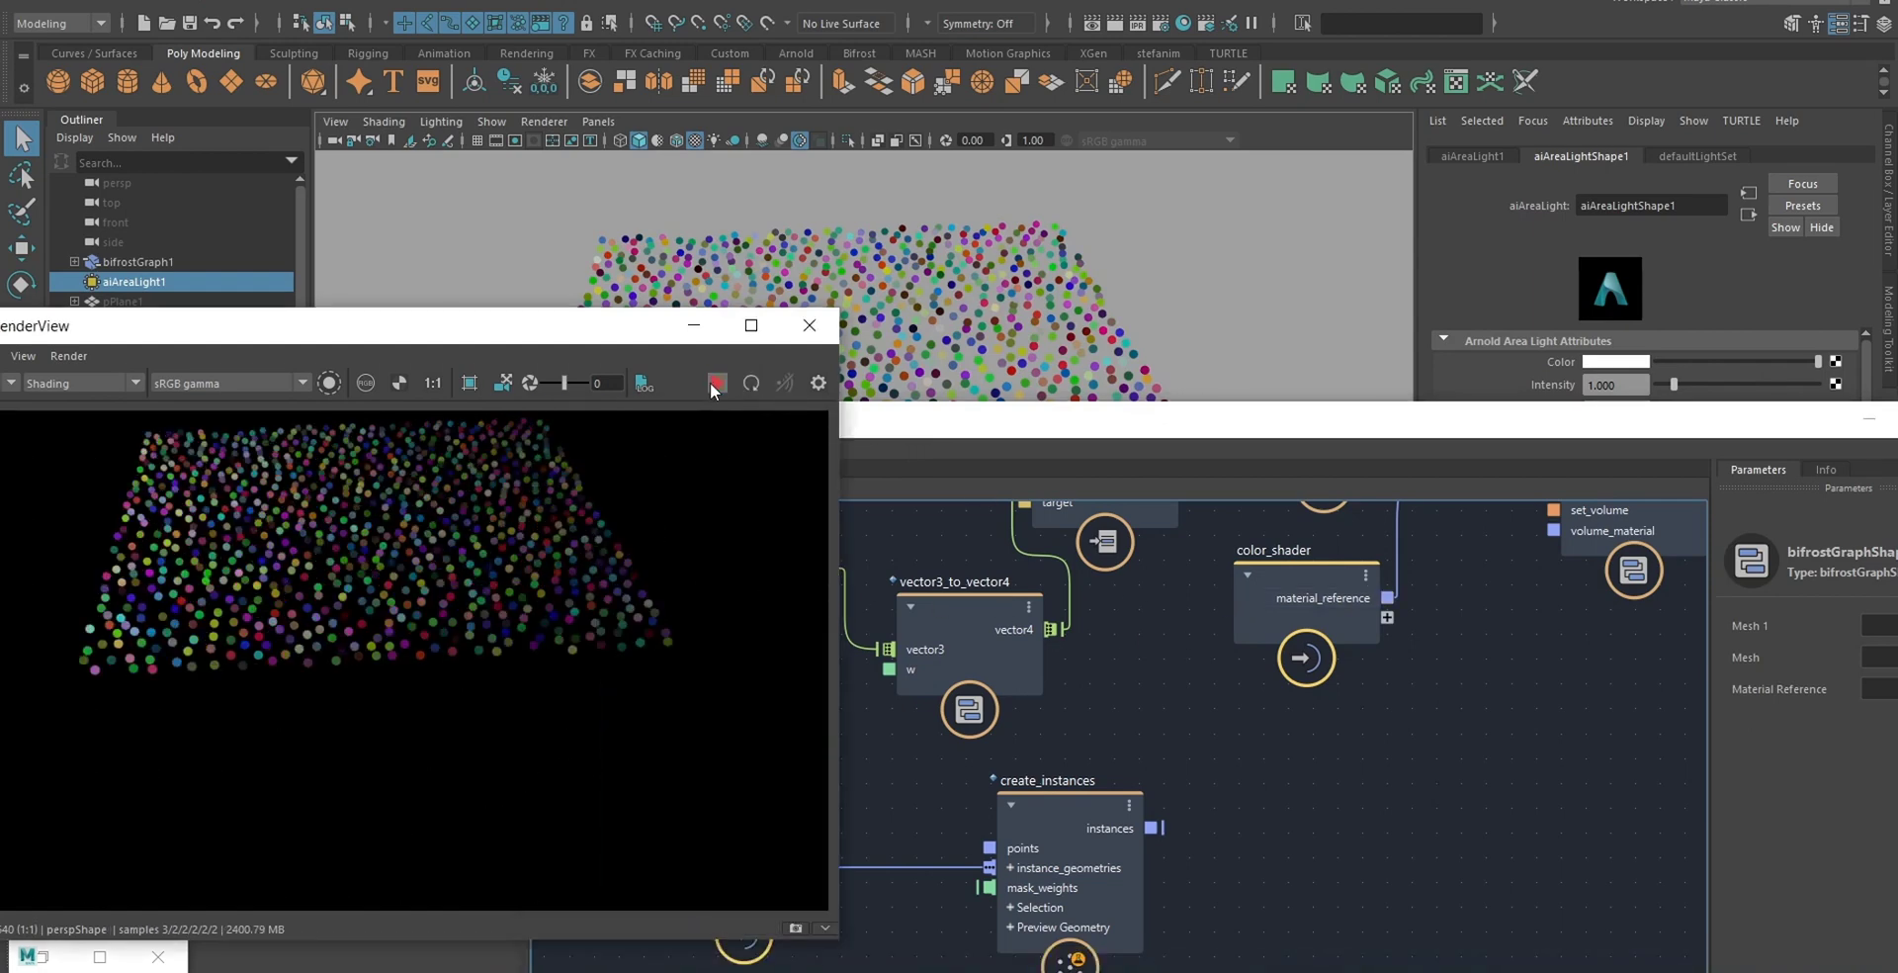
- Create a polygon sphere at the center of the scattered points and scale it up uniformly to several times its size
drag(622, 333, 265, 647)
scroll(1157, 786, down, 5)
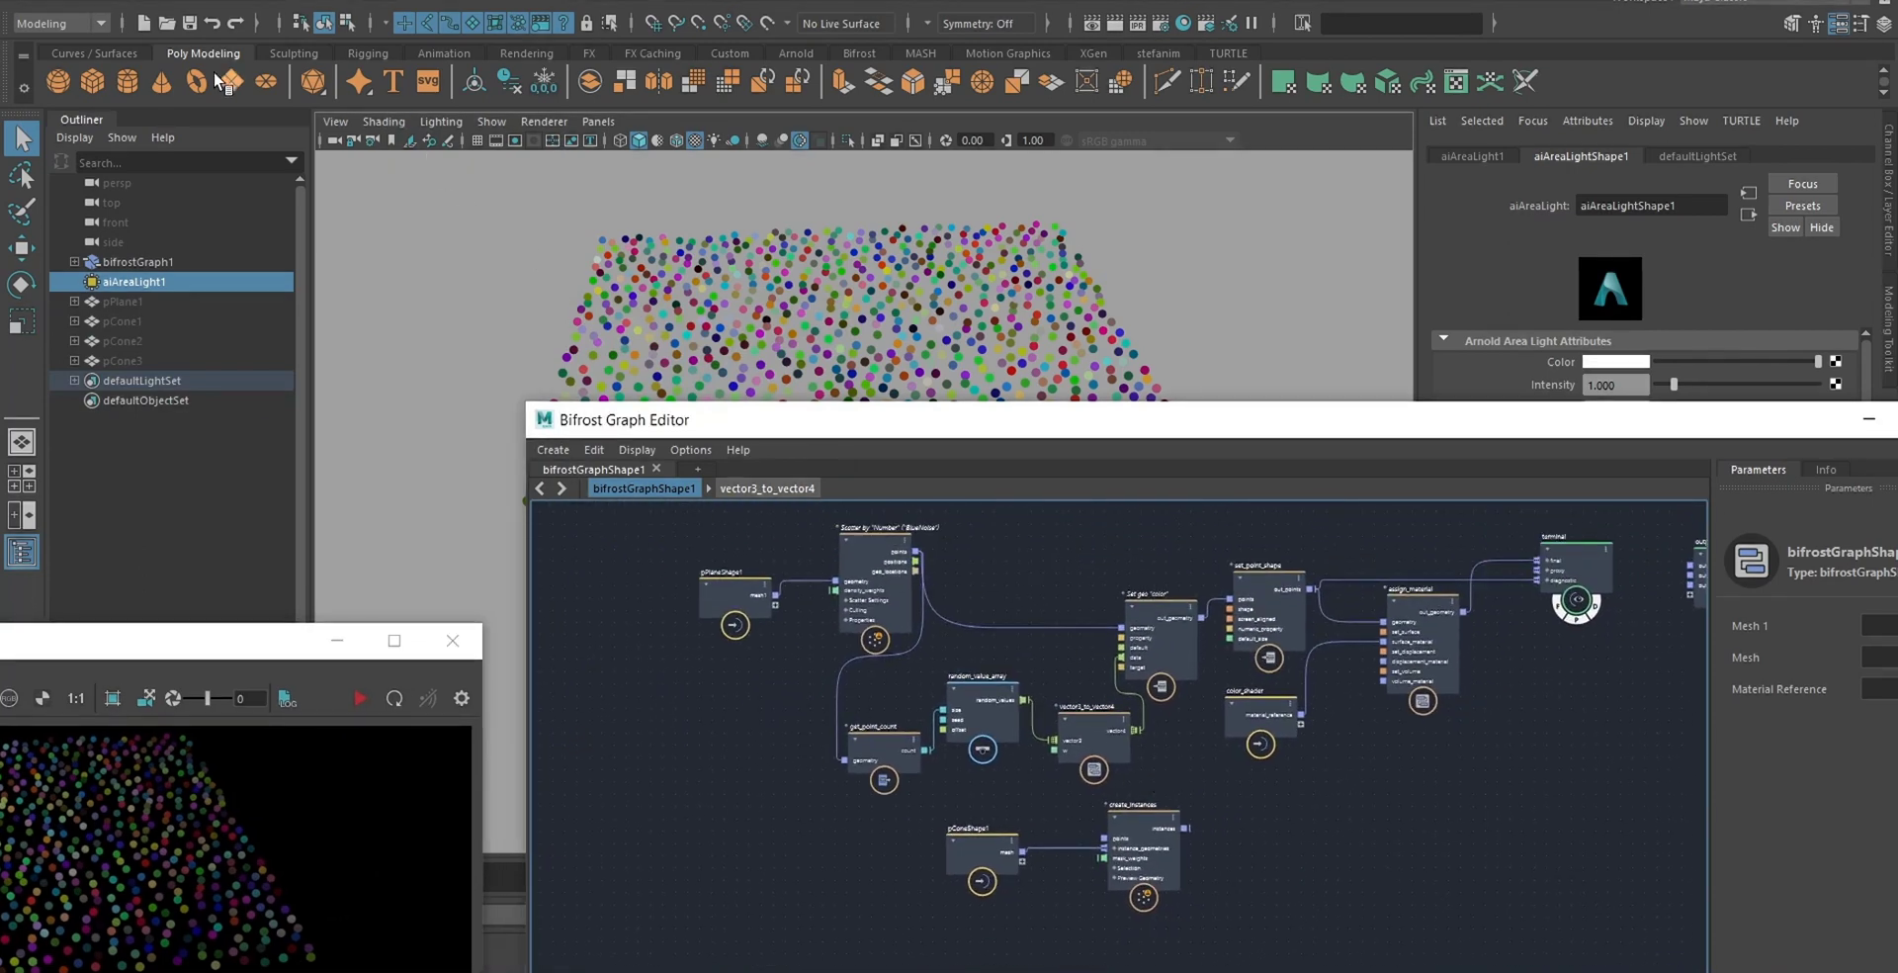
click(56, 88)
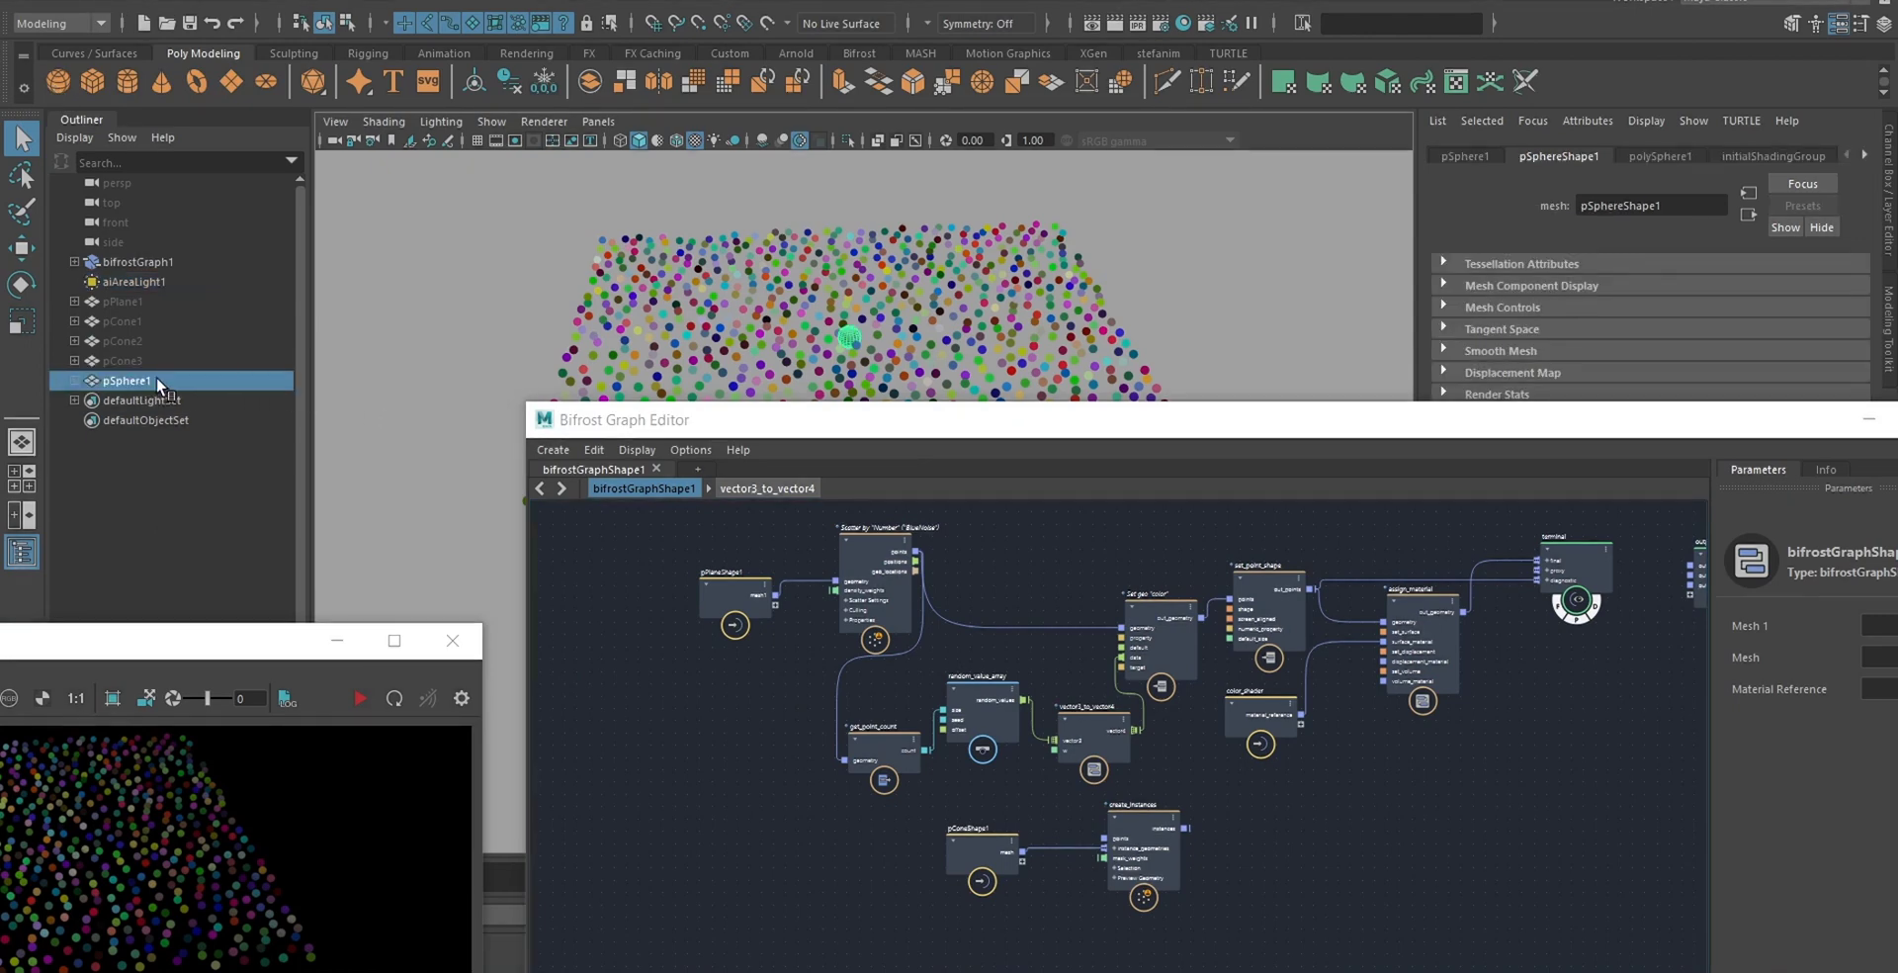
key(r)
drag(848, 336, 1007, 331)
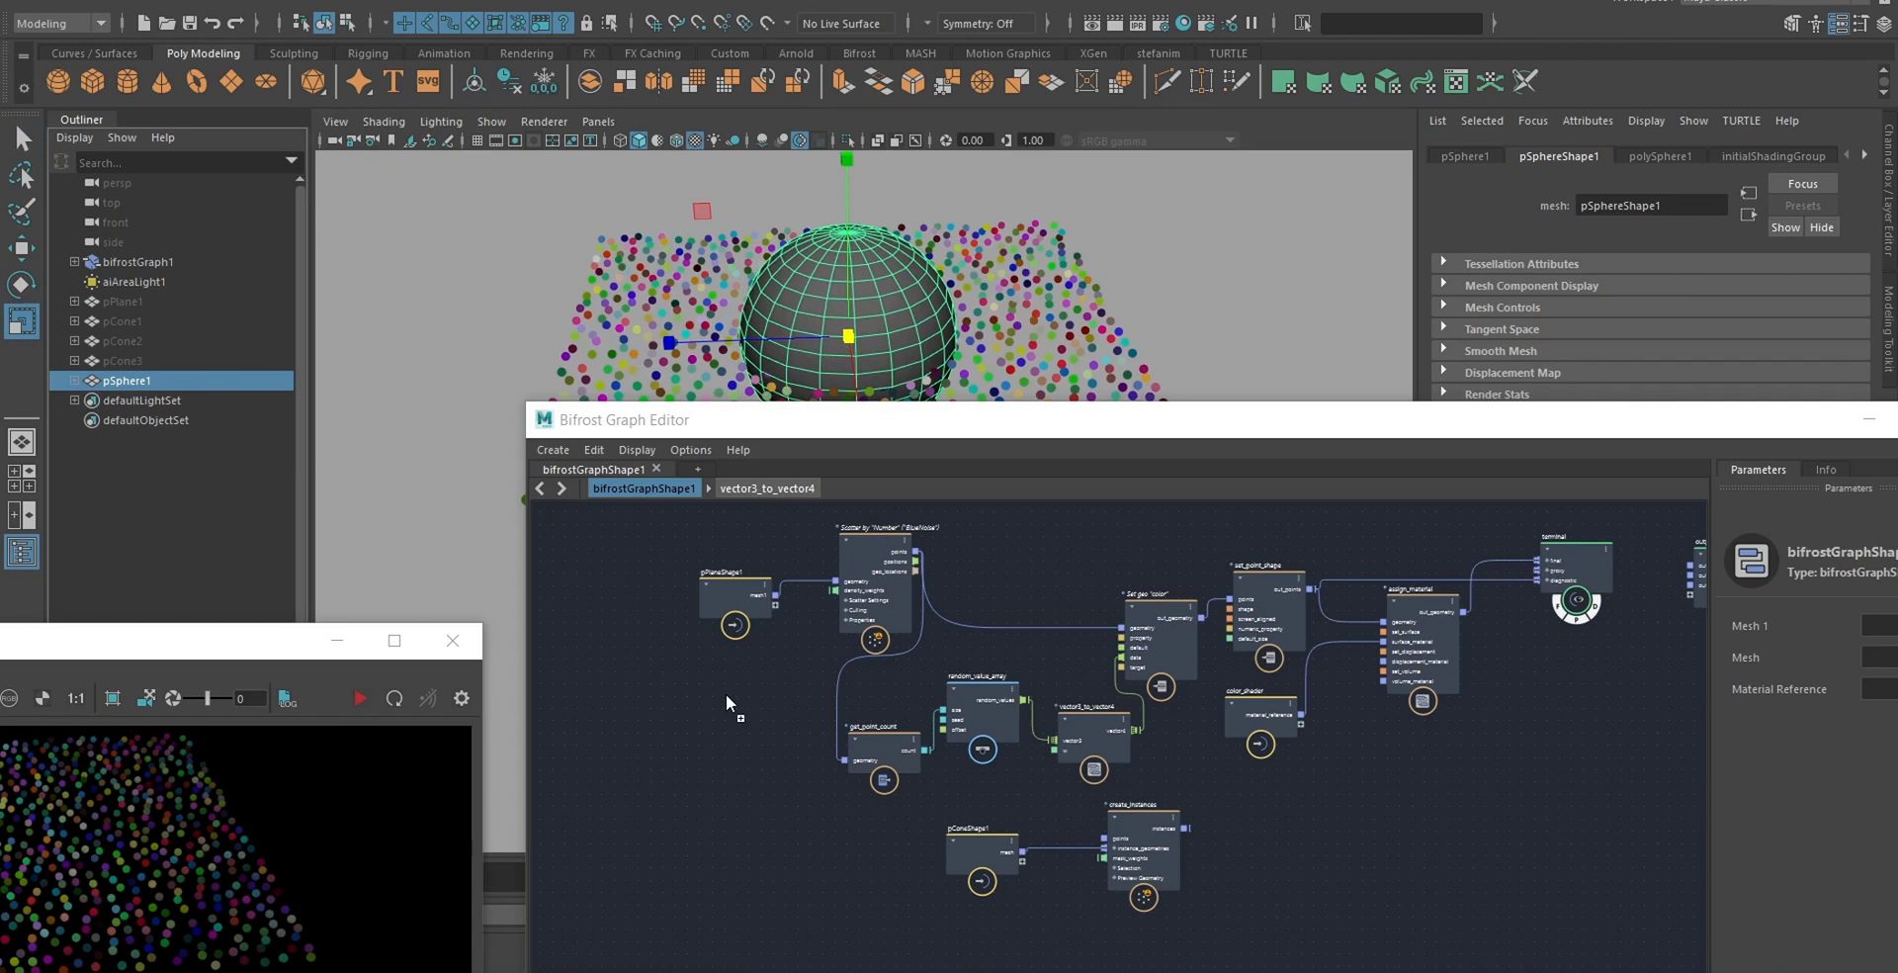
- Bring pSphere1 into the Bifrost graph as an input node and hide the original sphere in the scene
drag(143, 382, 727, 712)
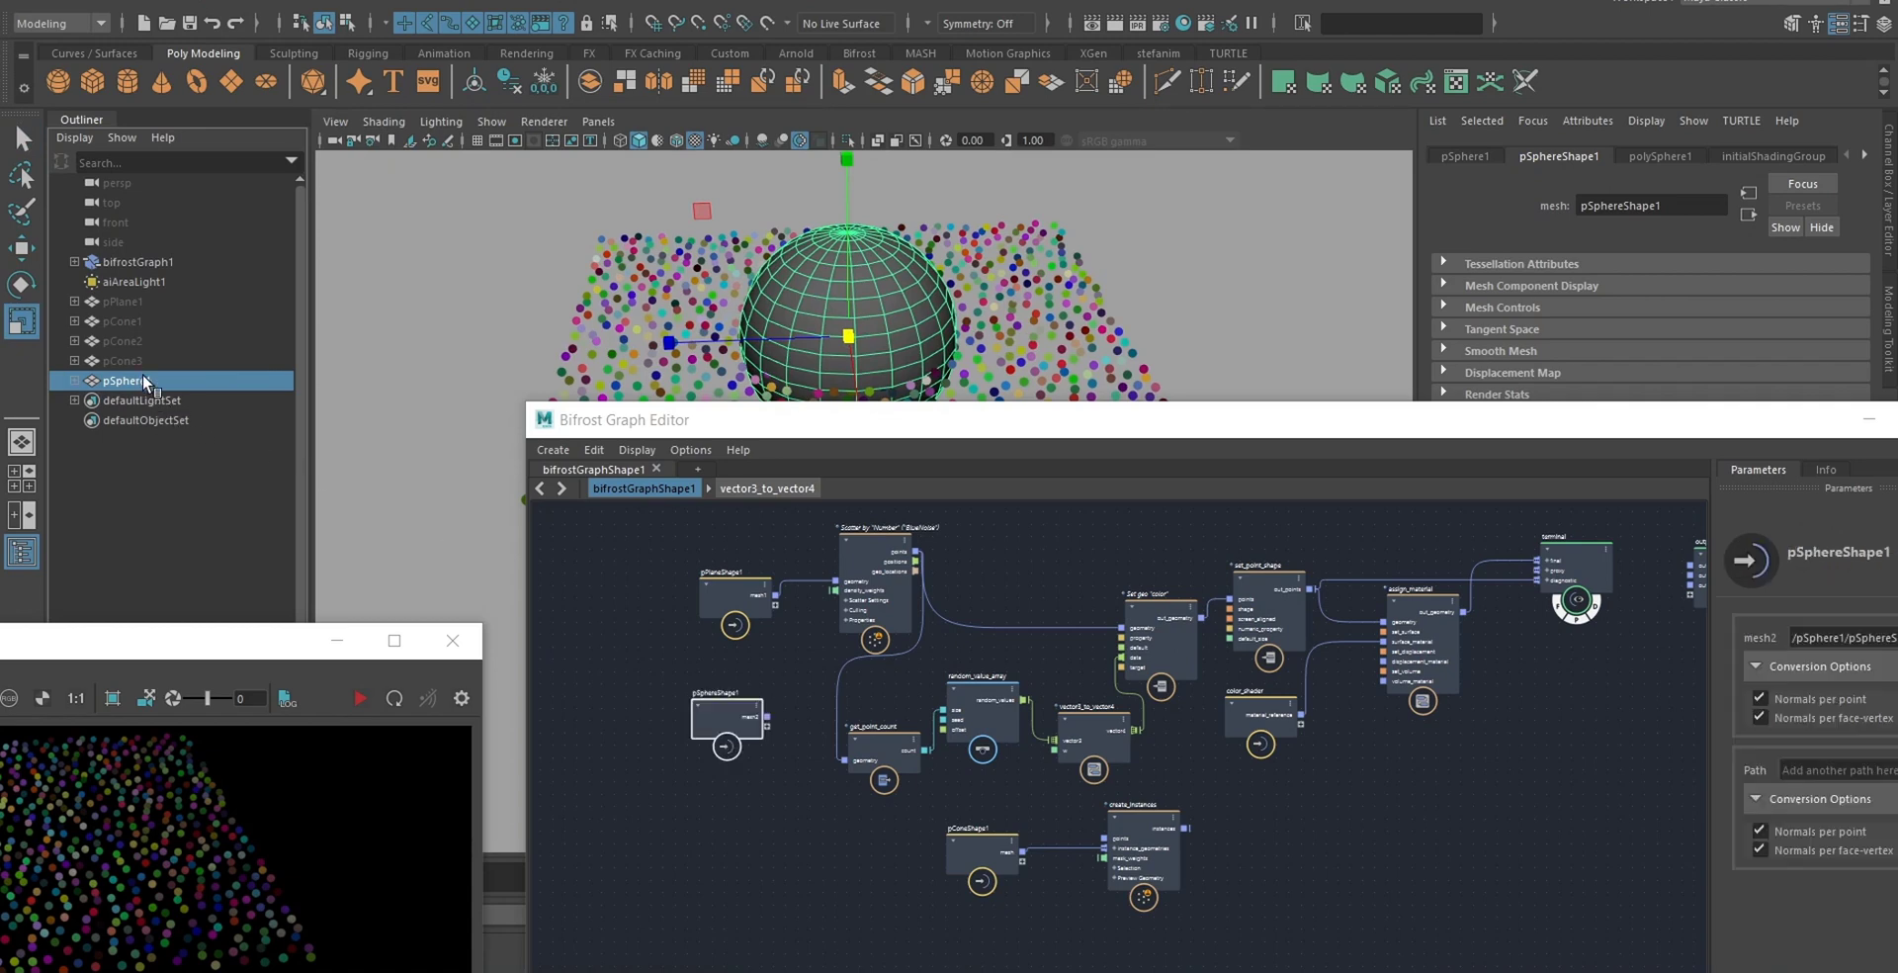
key(ctrl+h)
scroll(755, 700, up, 2)
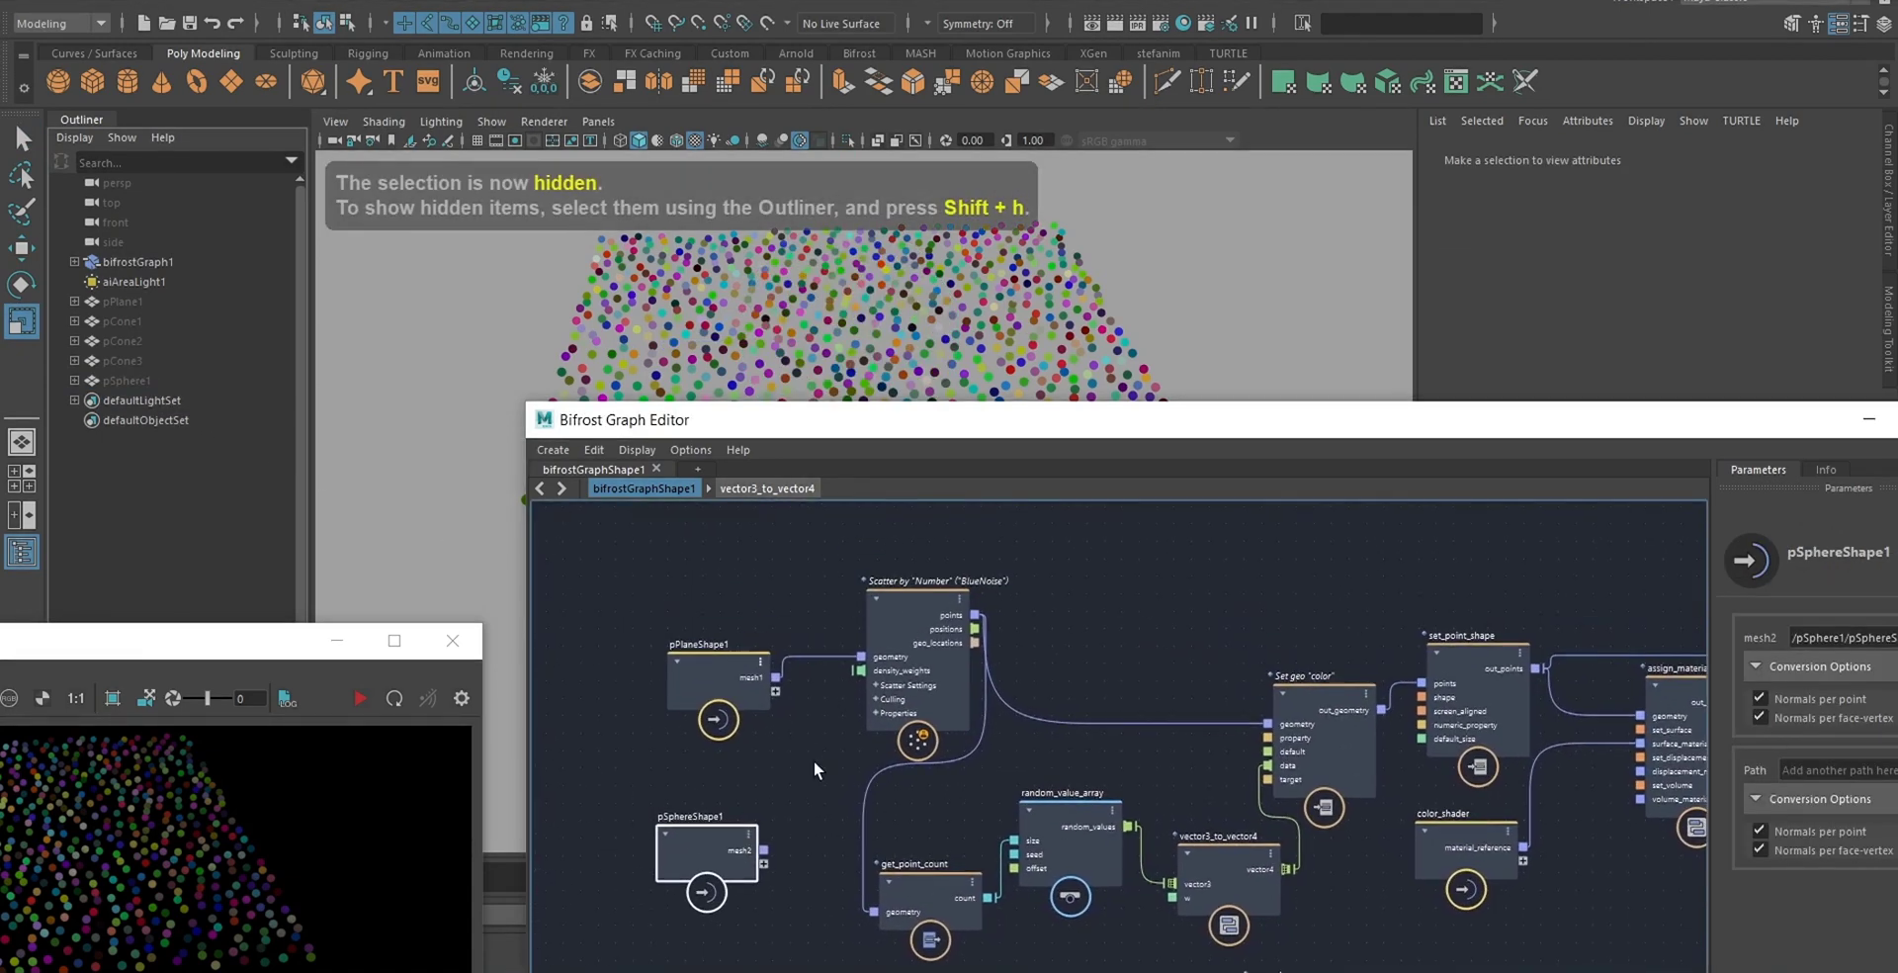
- Rearrange the graph so pSphereShape1 sits between the scatter node and Set geo "color", with the plane and scatter nodes moved aside
drag(660, 842, 824, 643)
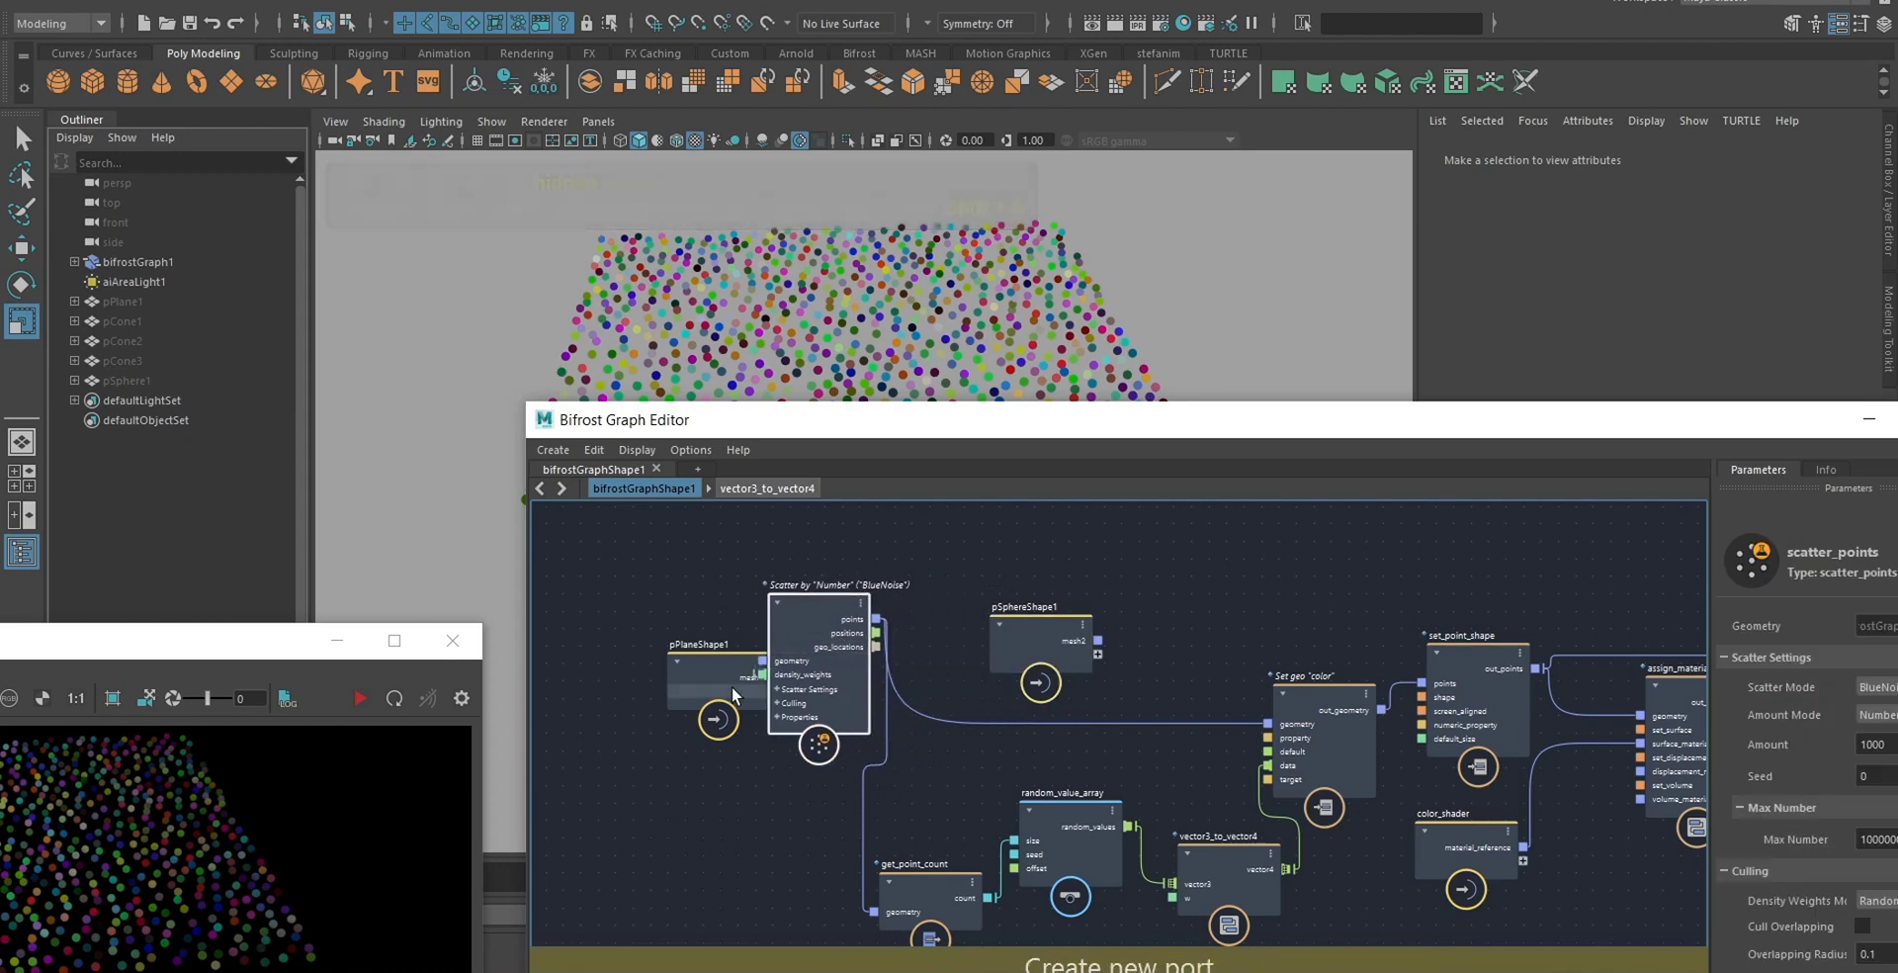
drag(732, 686, 568, 662)
drag(792, 635, 728, 626)
alt+middle_drag(910, 636, 846, 627)
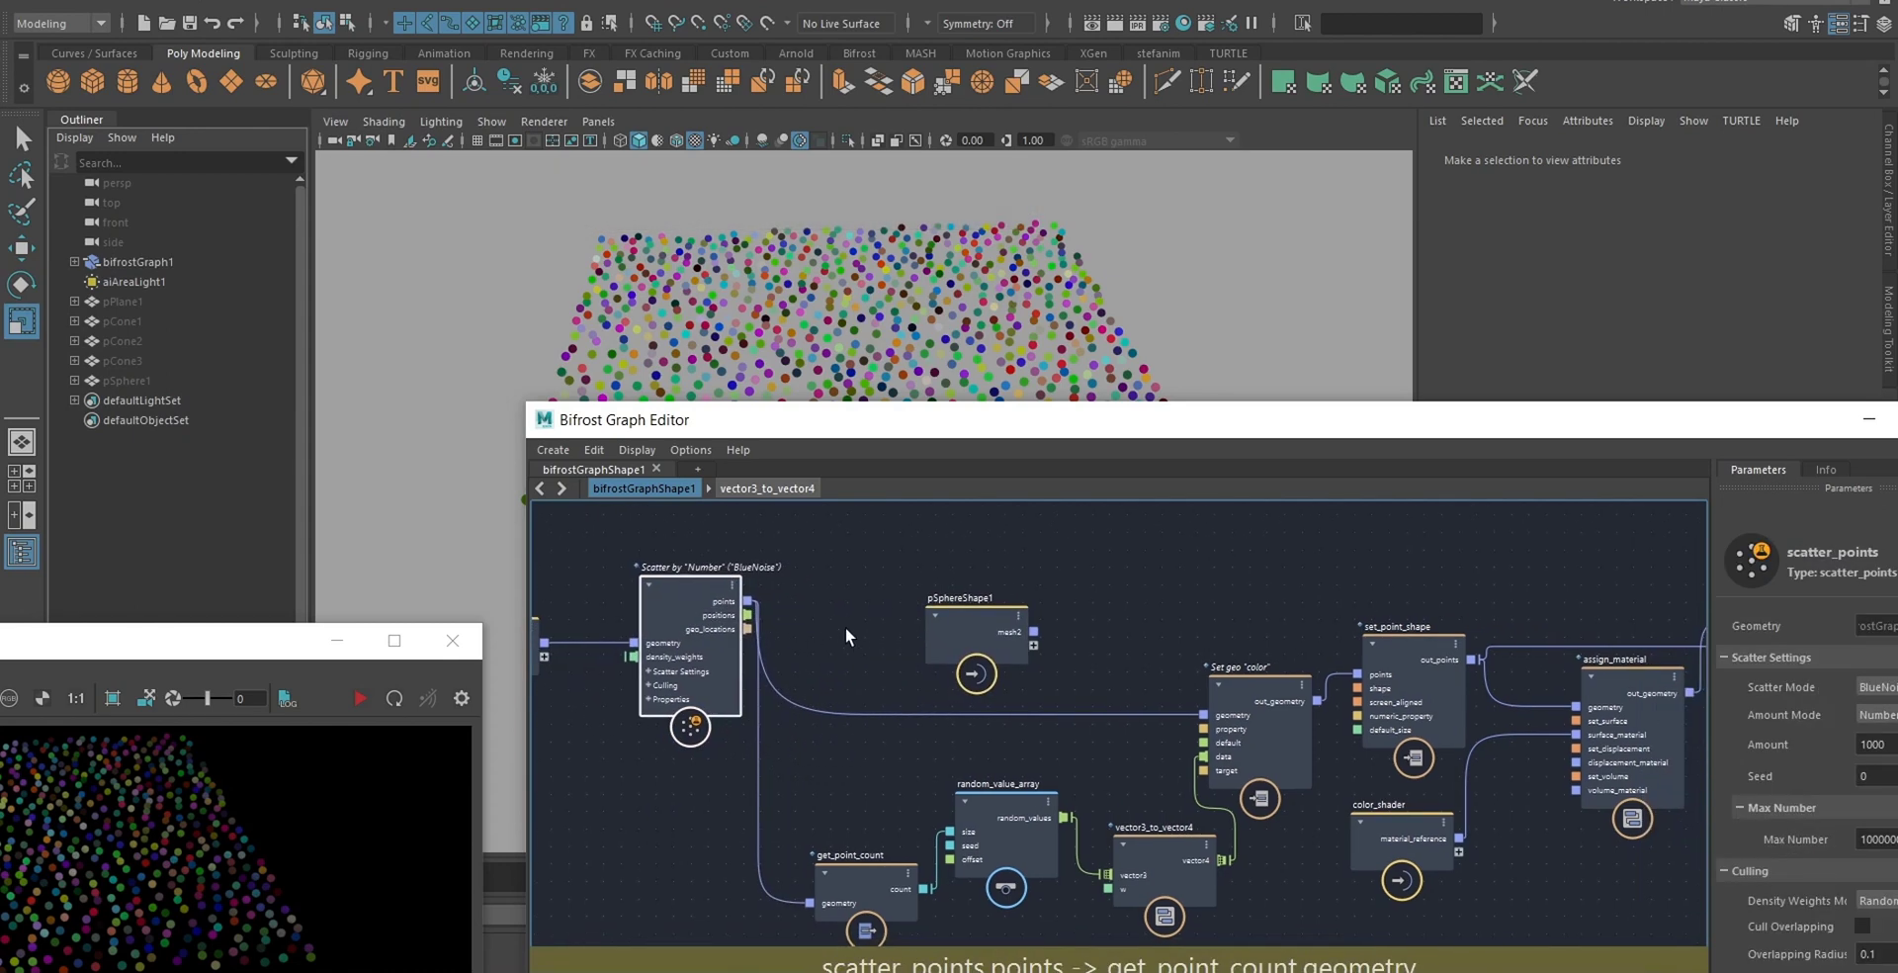
- Connect pSphereShape1's mesh2 to the geometry inputs of get_point_count and Set geo "color", replacing the scattered points
drag(1034, 631, 952, 728)
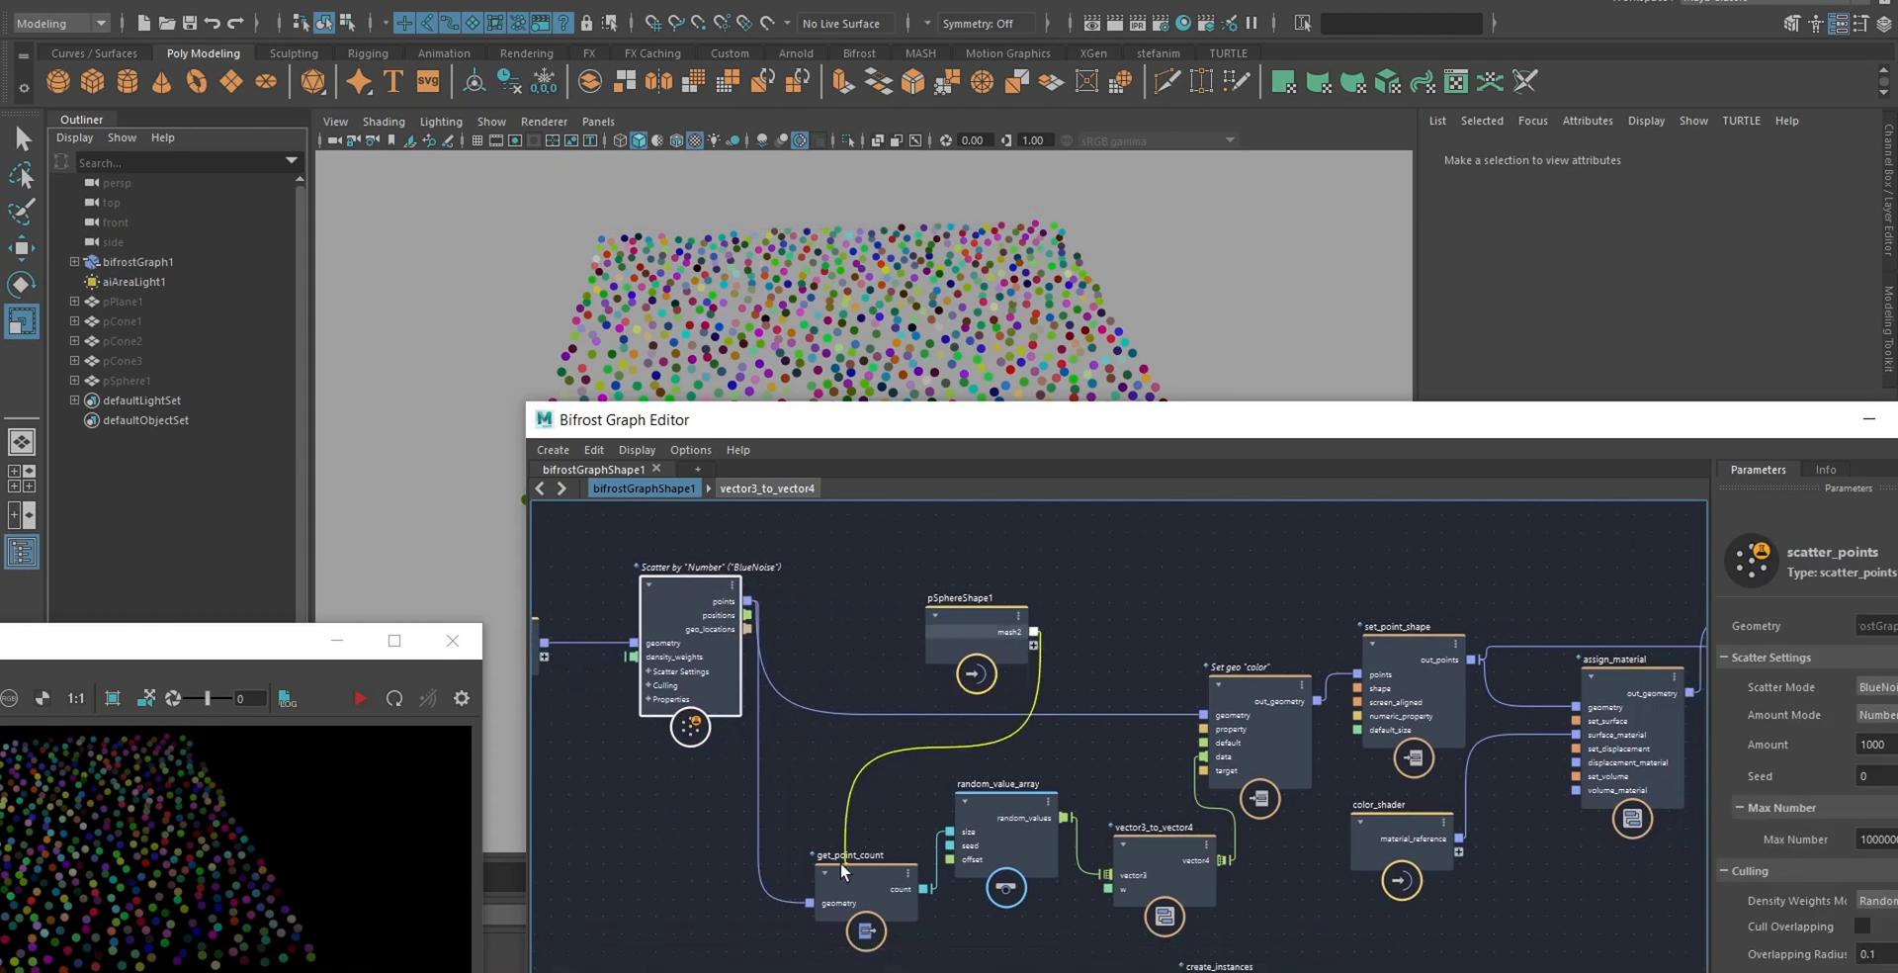
drag(840, 862, 816, 900)
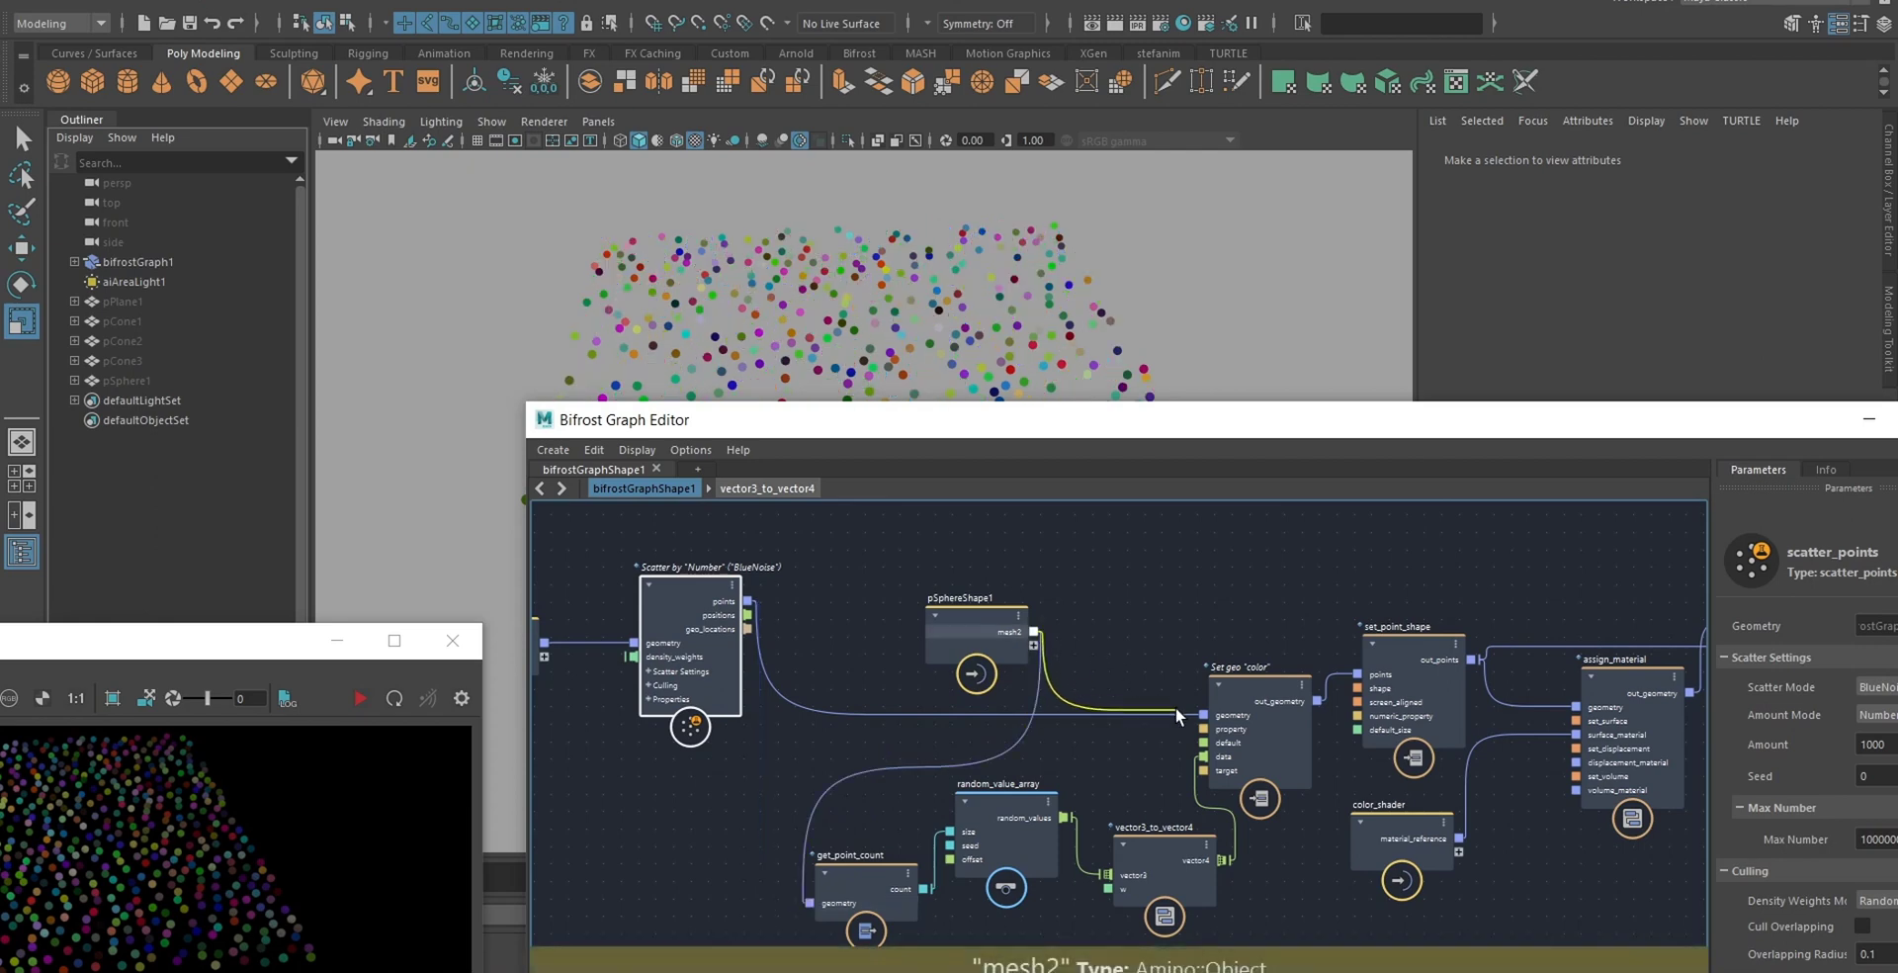
drag(1208, 716, 1205, 715)
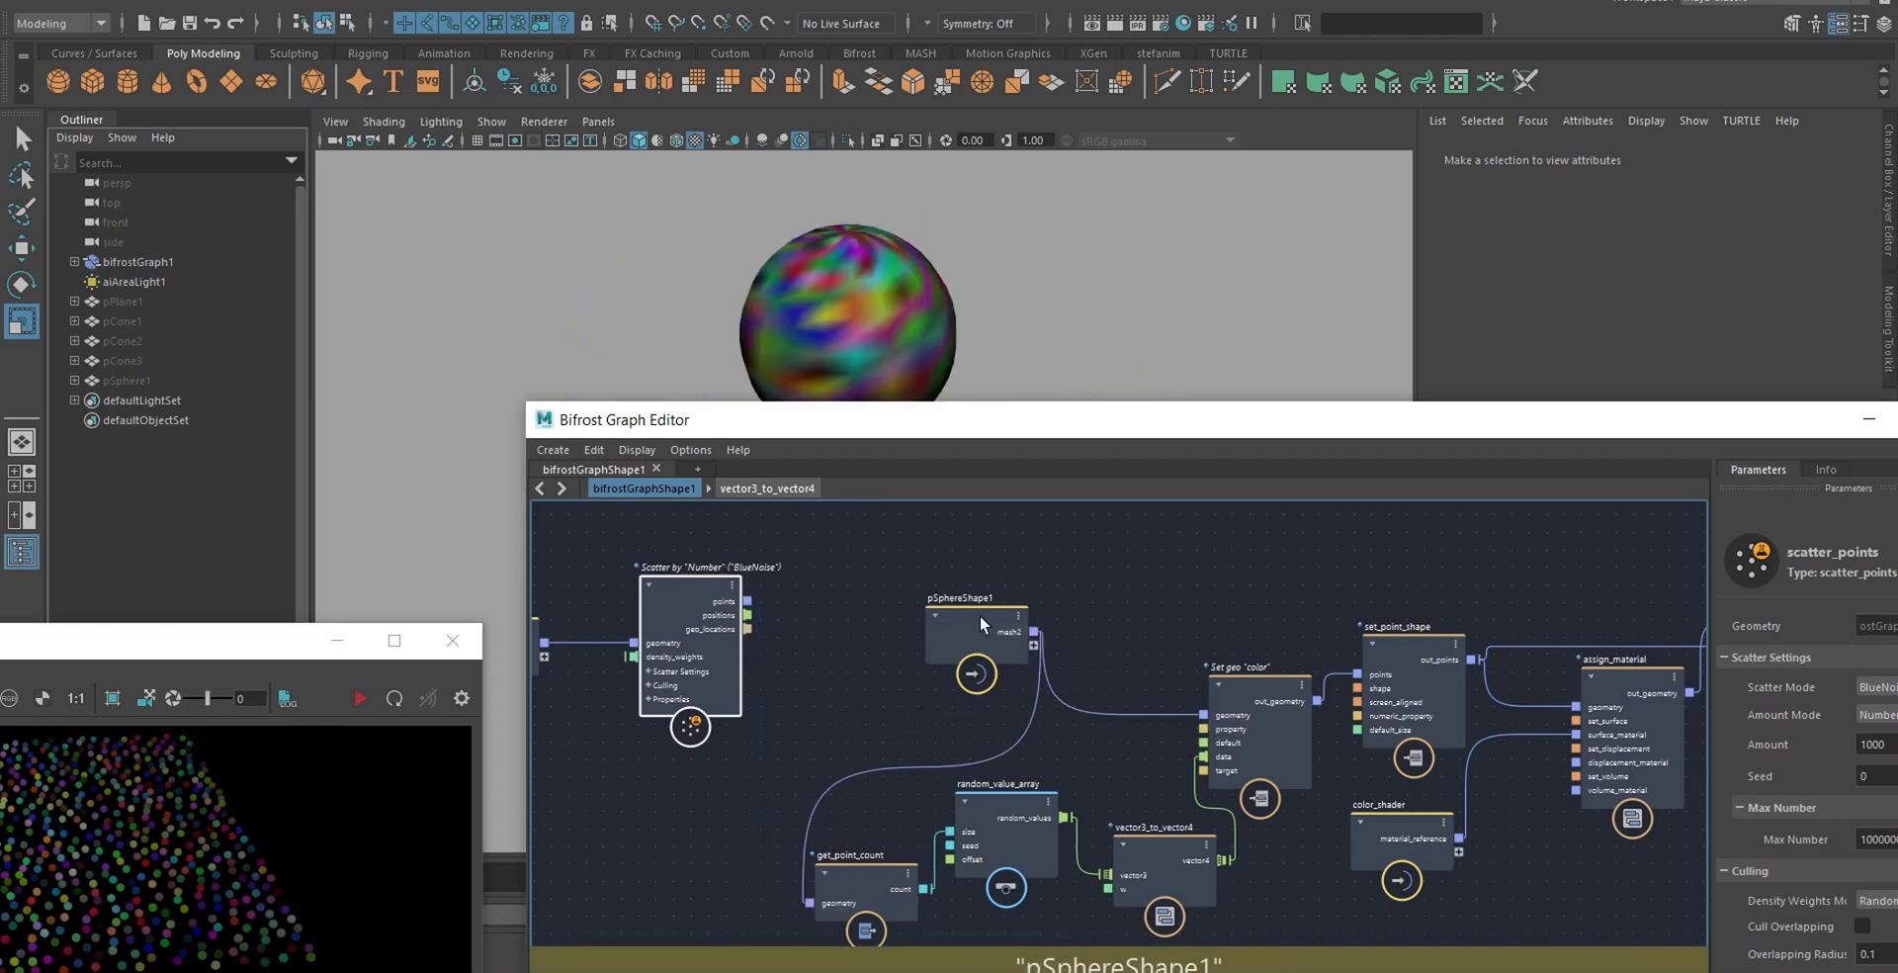
drag(973, 604, 901, 620)
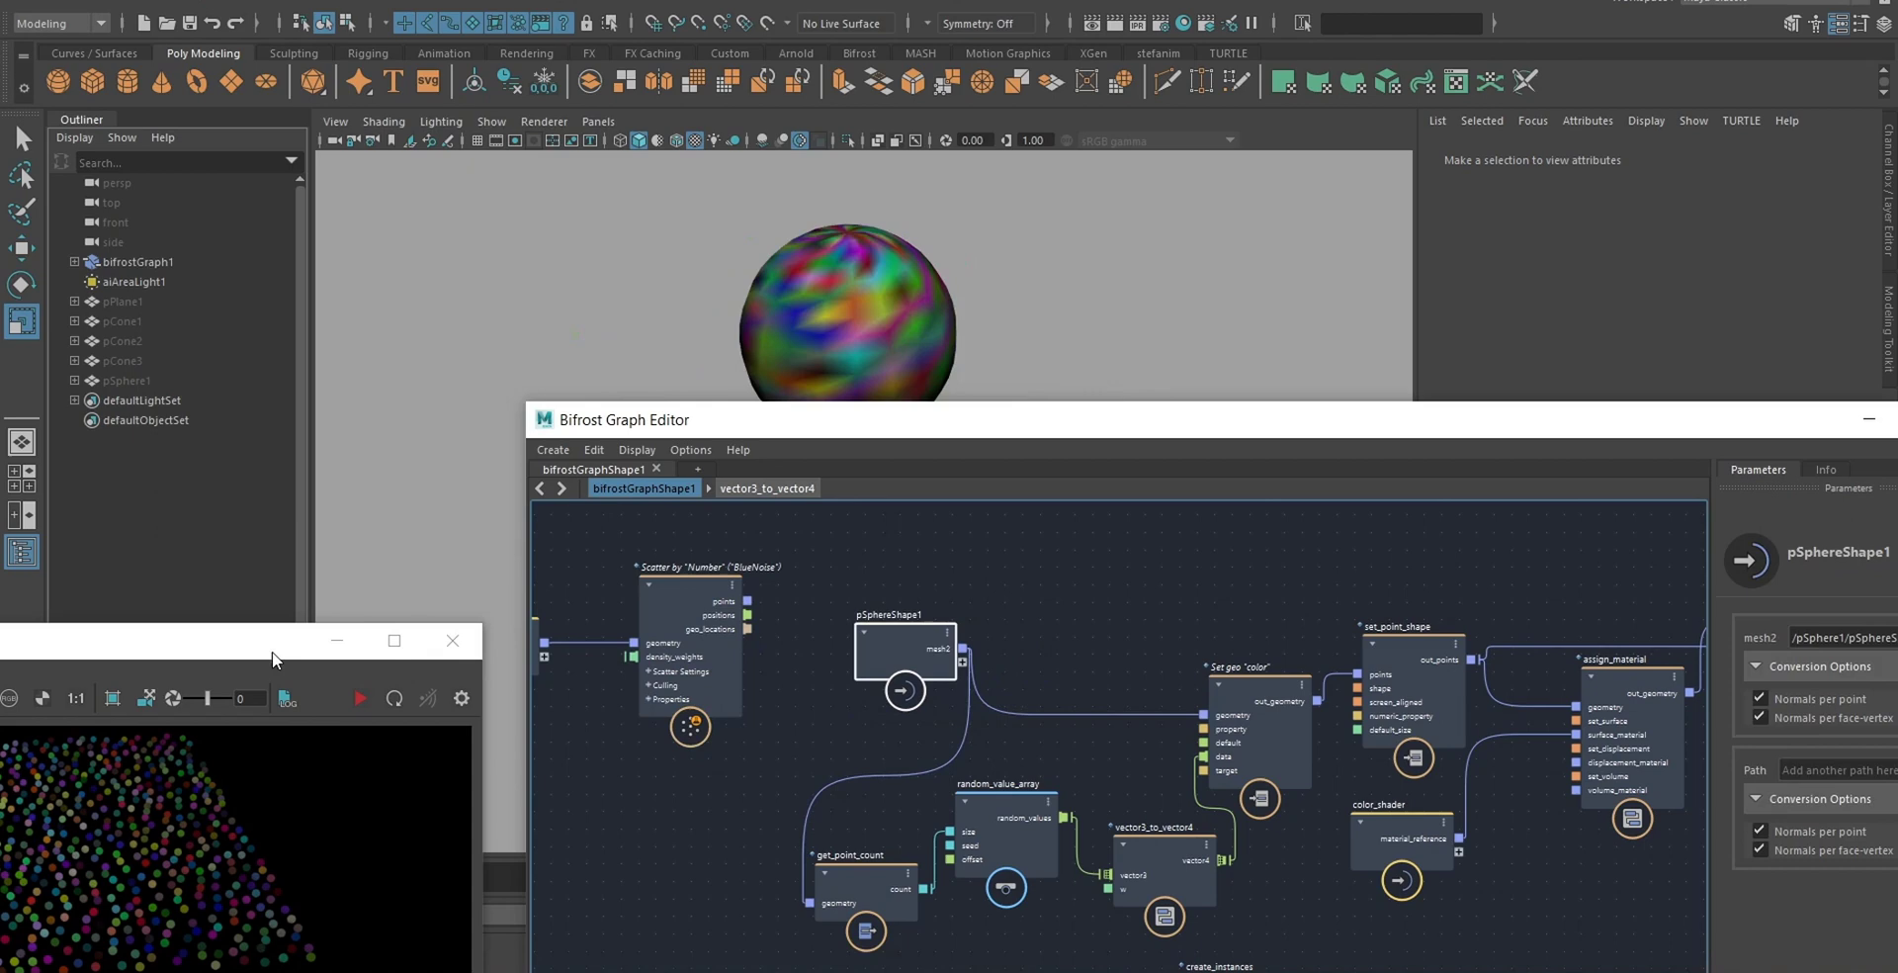
- Frame the colored sphere more closely in the viewport and render it in Arnold RenderView
drag(276, 660, 765, 655)
mouse_move(894, 332)
alt+mouse_down()
mouse_move(927, 367)
mouse_move(919, 313)
alt+mouse_up()
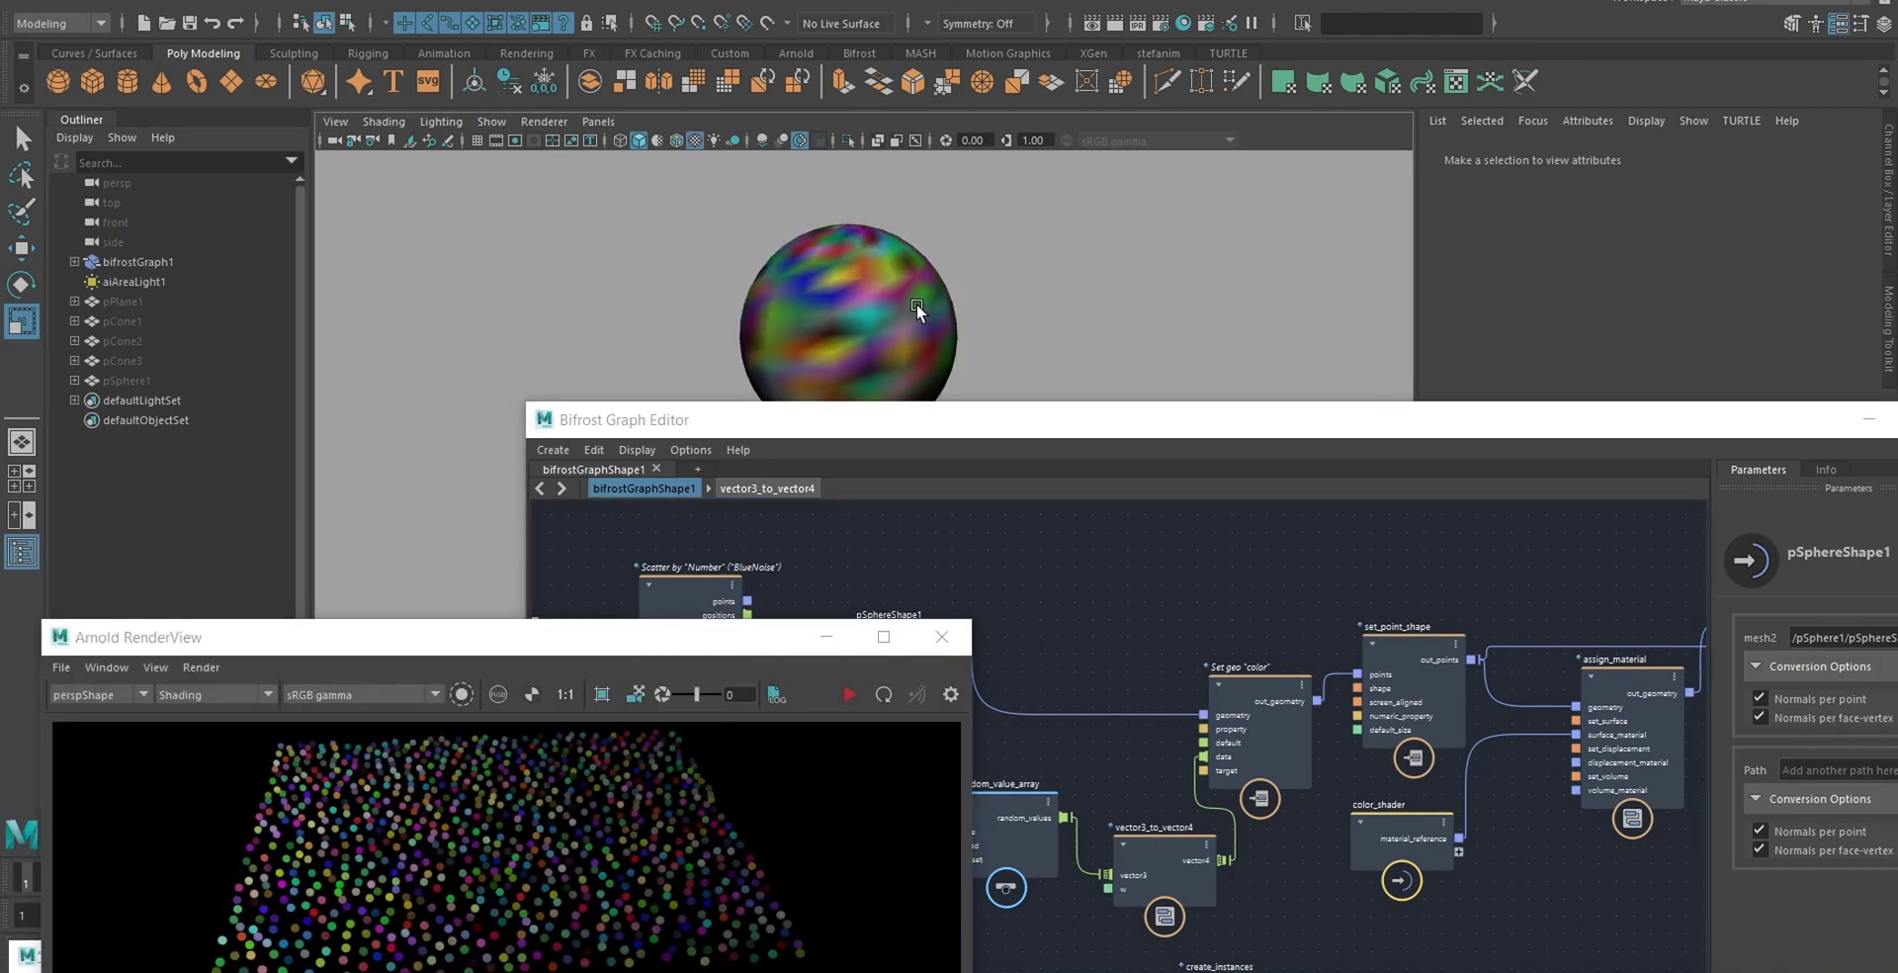
alt+right_drag(920, 312, 1038, 440)
alt+middle_drag(989, 297, 991, 341)
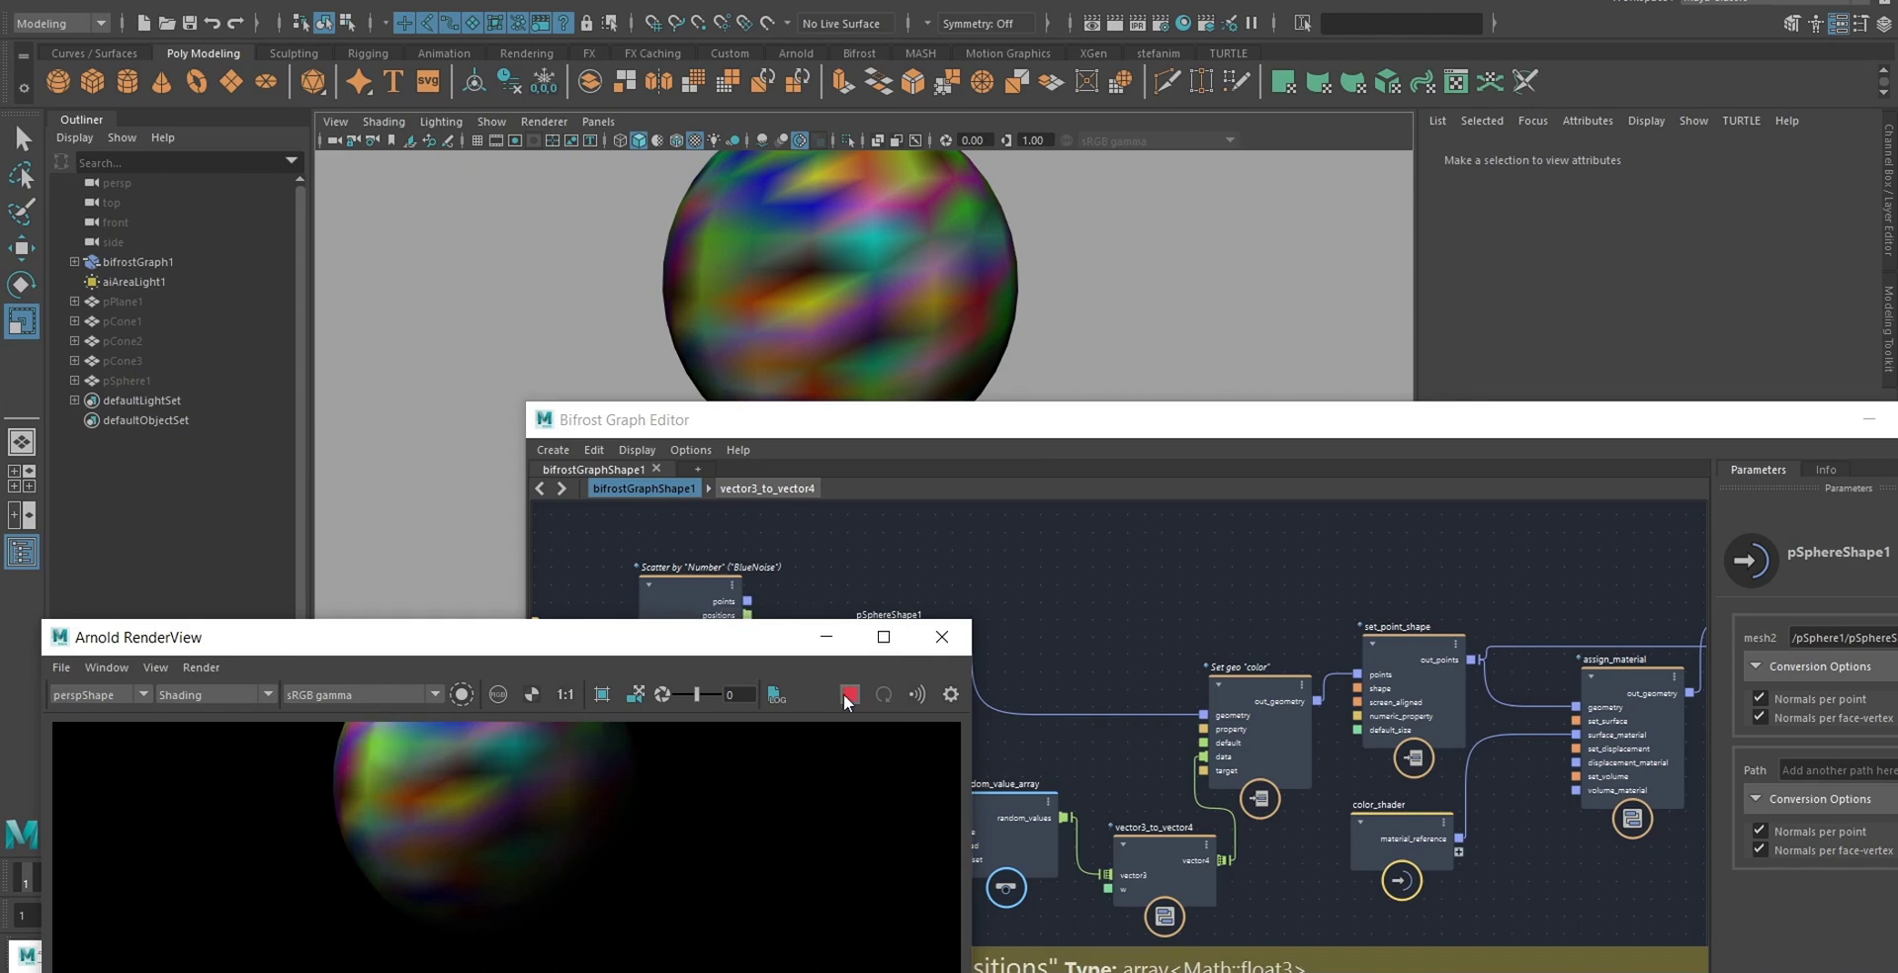
- Select the Bifrost sphere to display its wireframe and examine up close how the colors relate to its mesh points
drag(756, 645, 650, 770)
alt+drag(966, 242, 973, 279)
alt+drag(872, 326, 868, 319)
alt+middle_drag(801, 342, 810, 305)
alt+right_drag(810, 305, 917, 364)
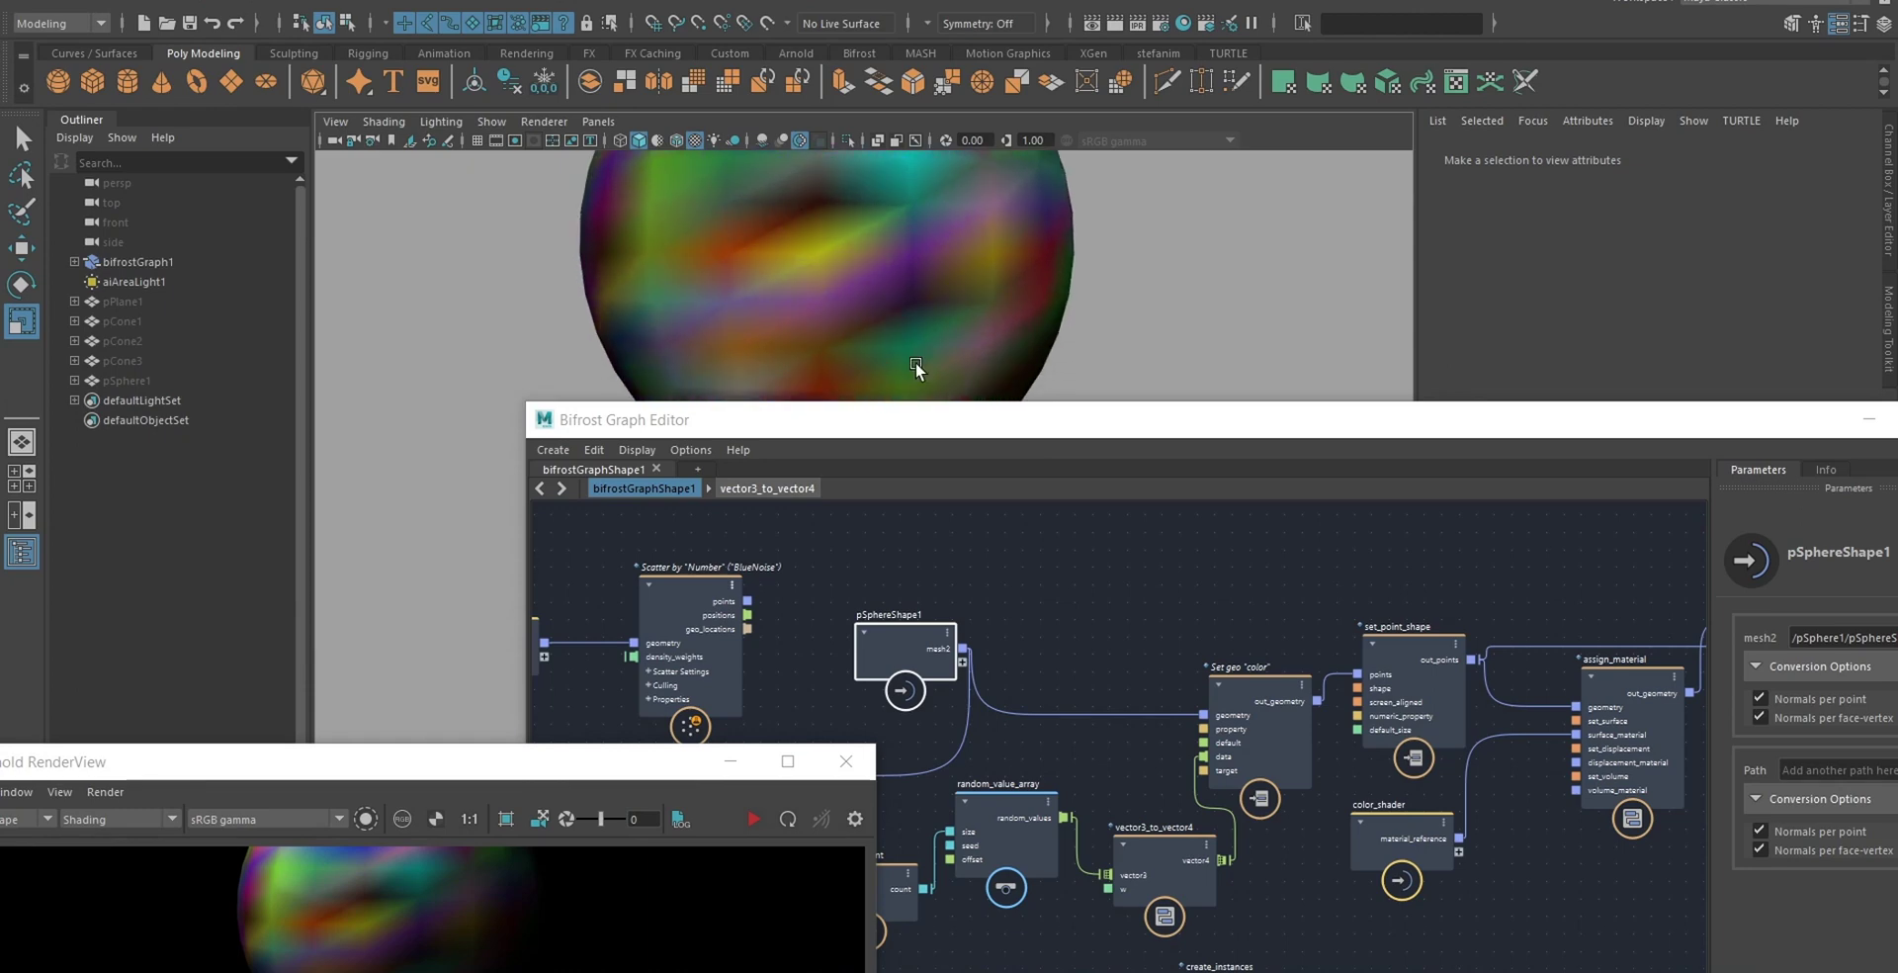
click(885, 282)
scroll(873, 311, up, 2)
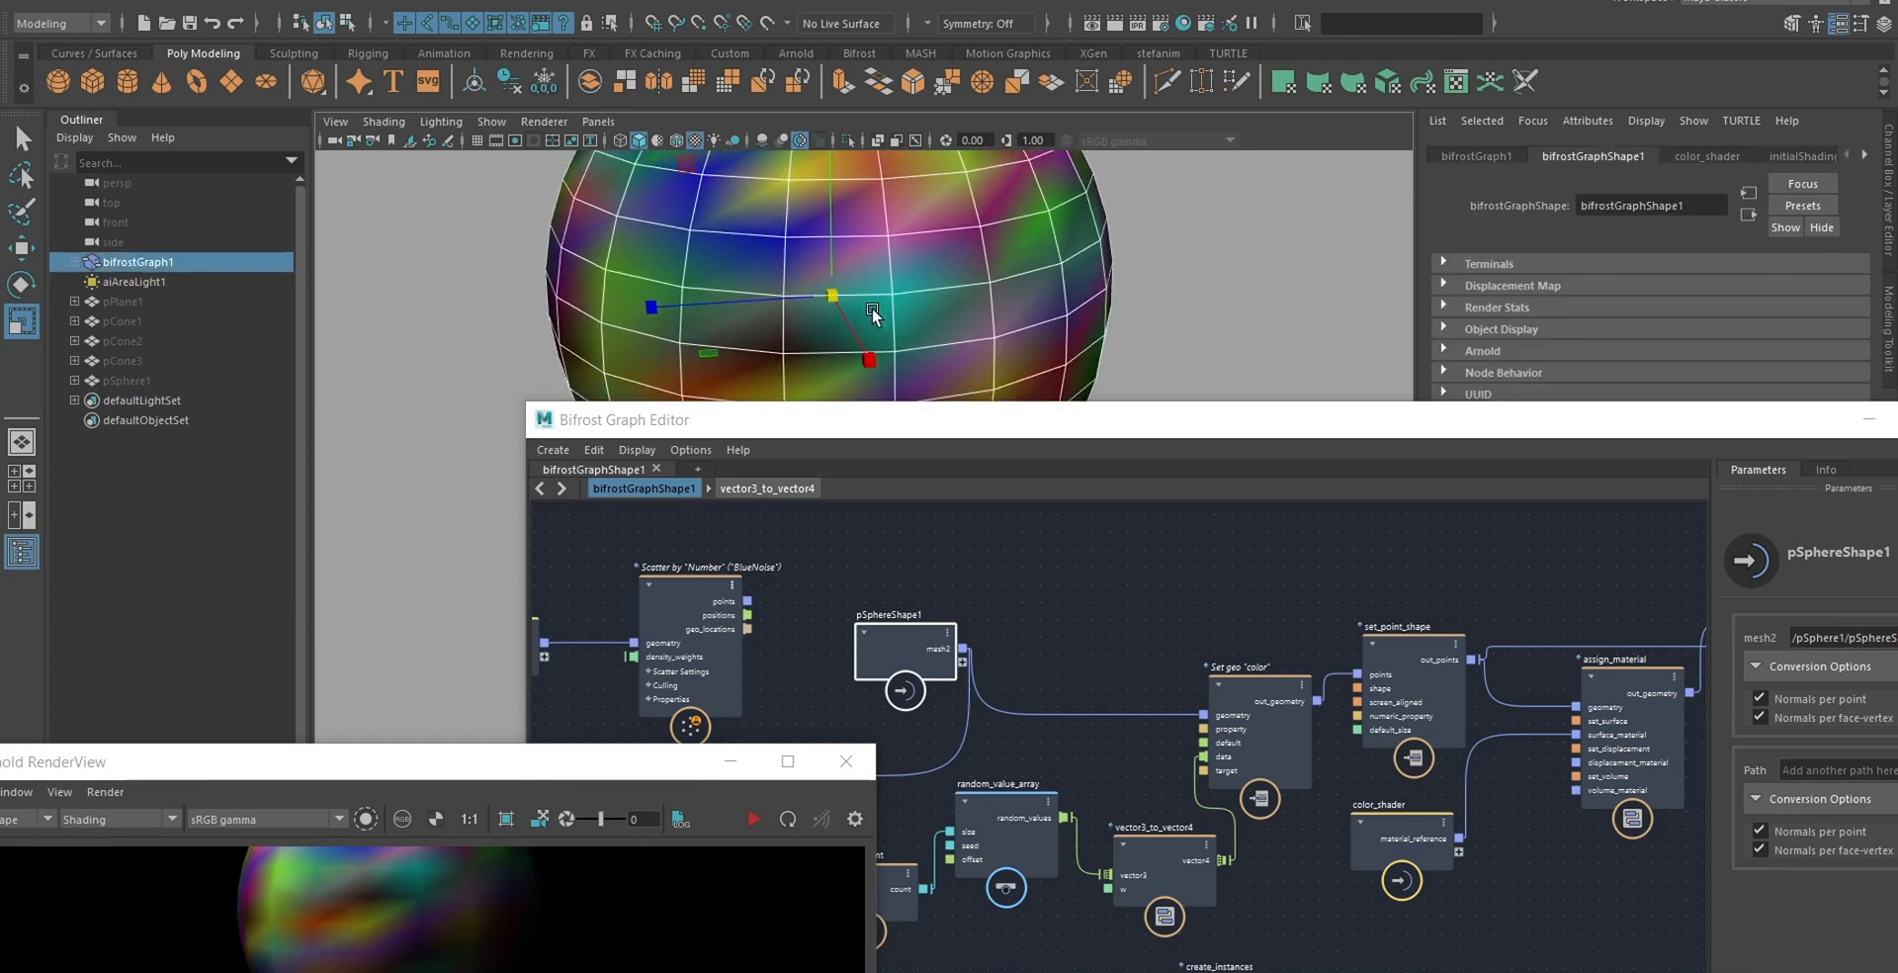
key(q)
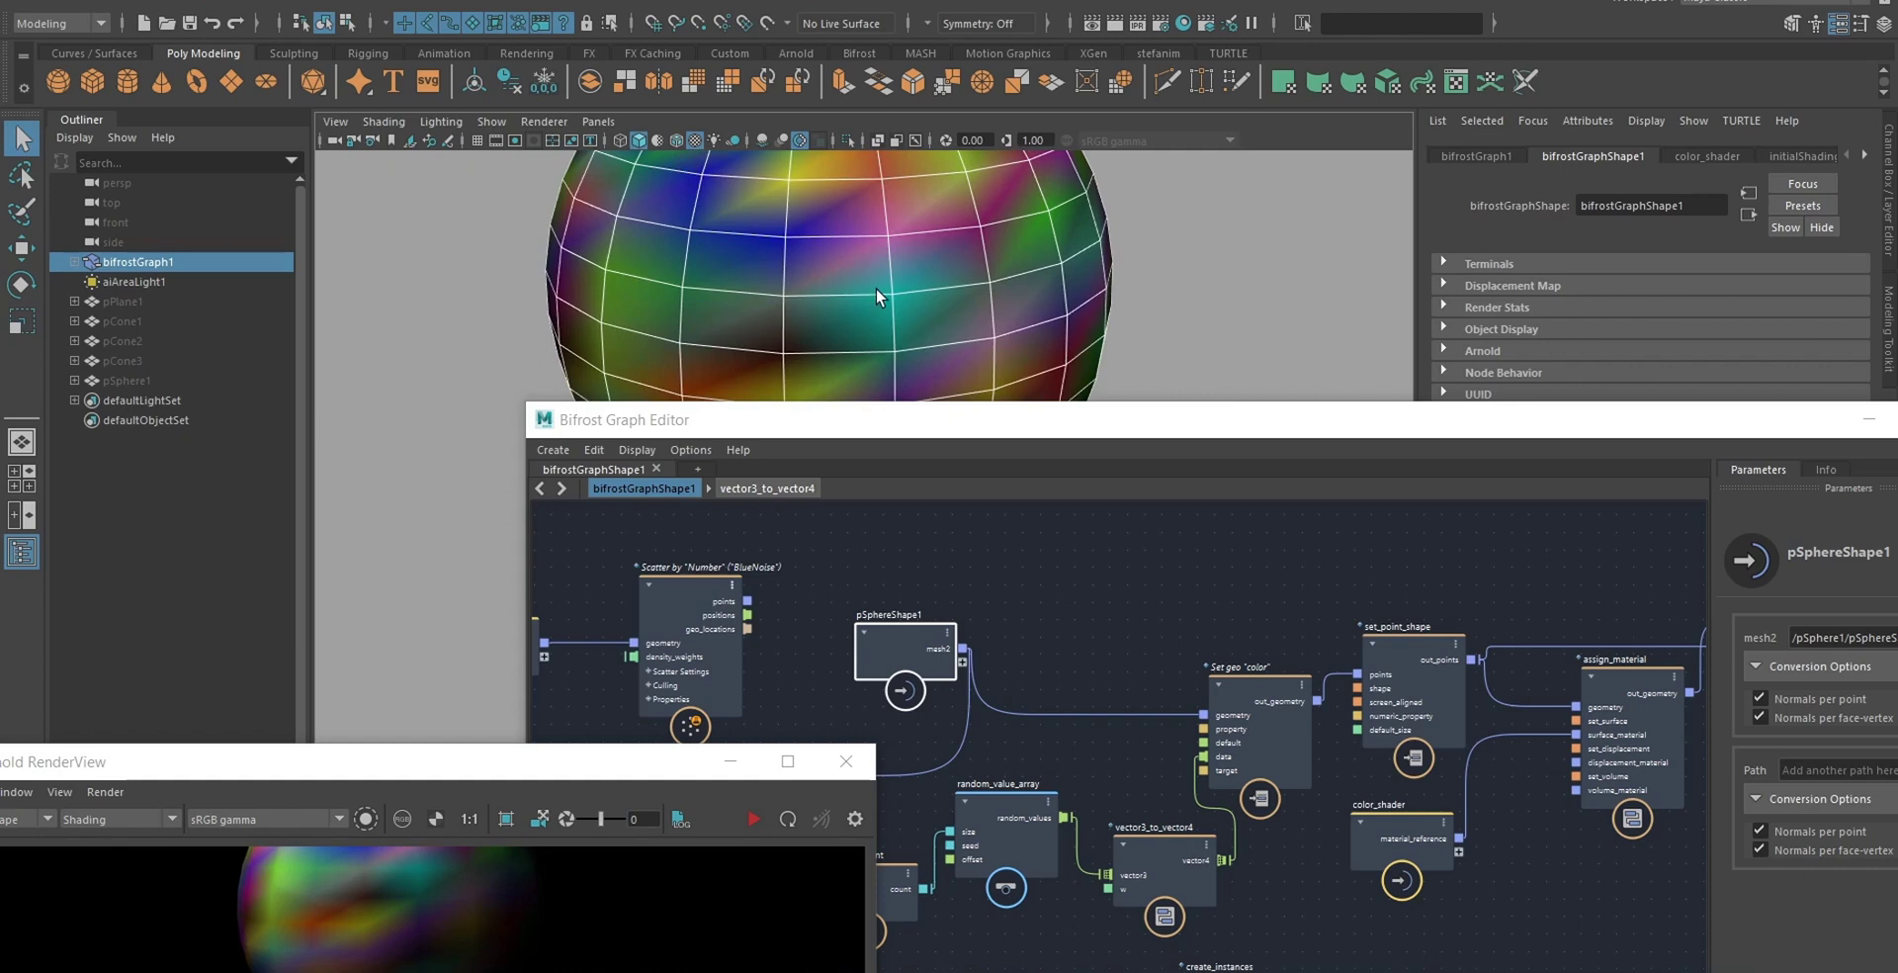